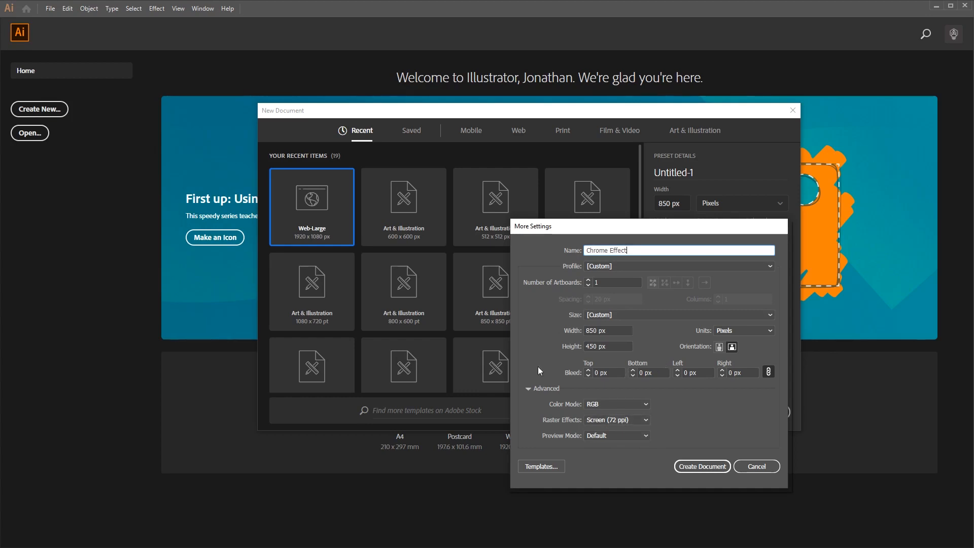
# - Create the 850 x 450 px RGB document named Chrome Effect
pyautogui.click(682, 470)
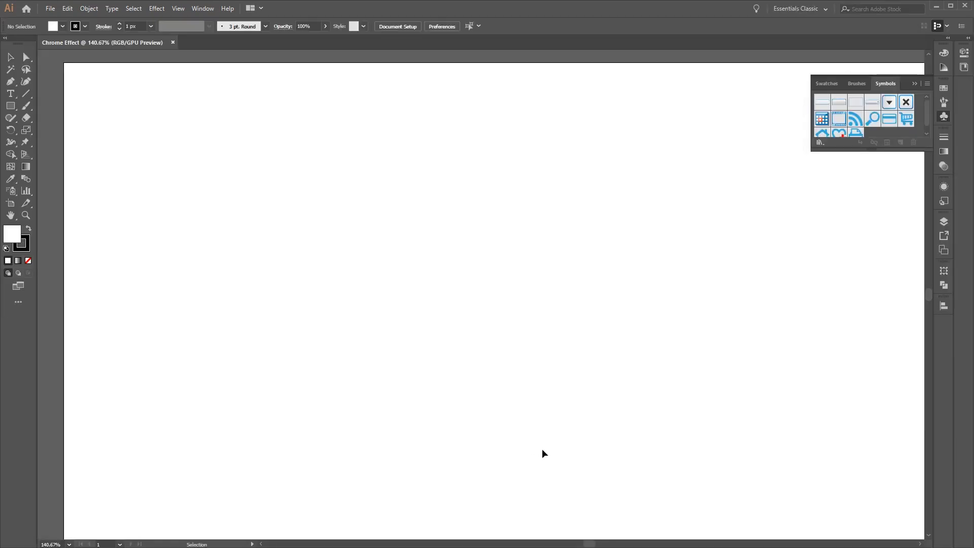
pyautogui.press('p')
pyautogui.press('v')
pyautogui.hotkey('ctrl', '1')
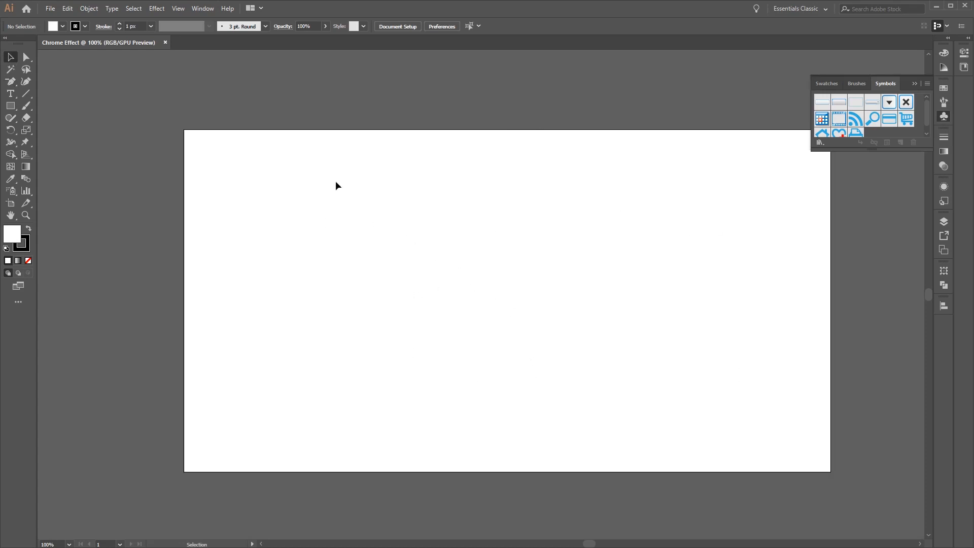
# - Show the document grid and turn on Snap to Grid
pyautogui.click(177, 9)
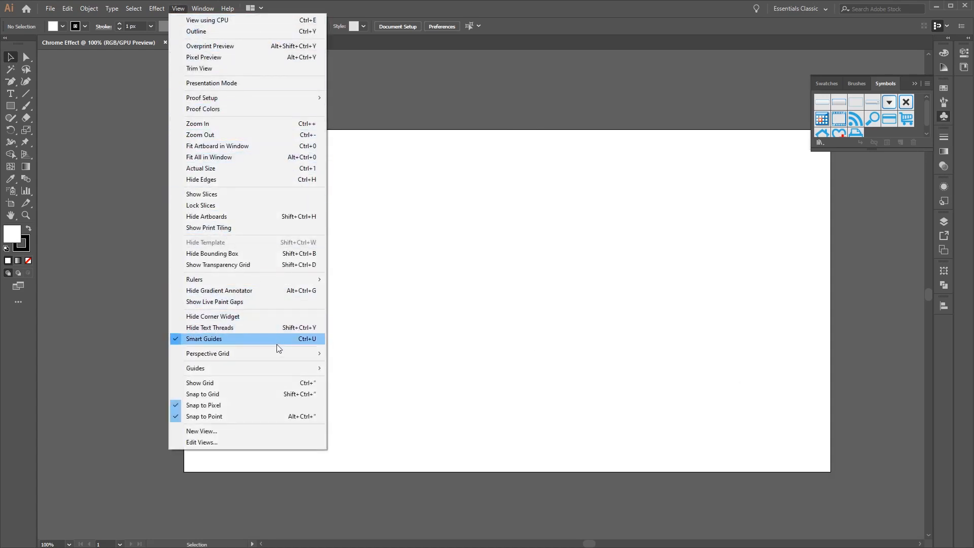
pyautogui.click(292, 385)
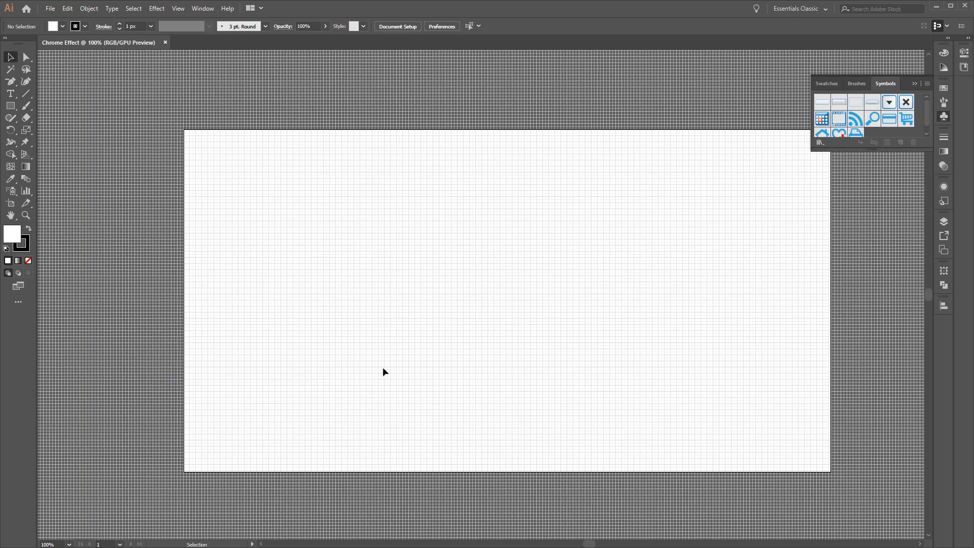
pyautogui.click(179, 9)
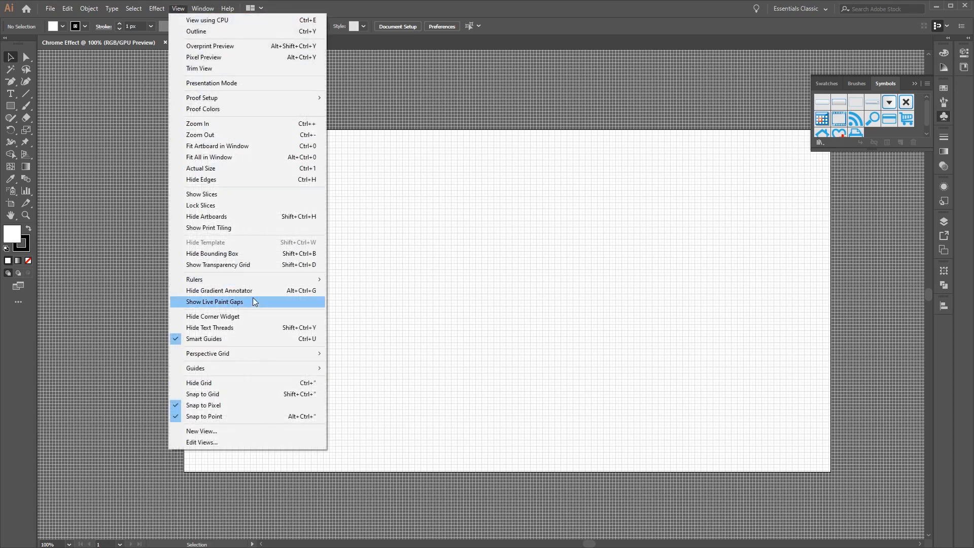
pyautogui.click(257, 398)
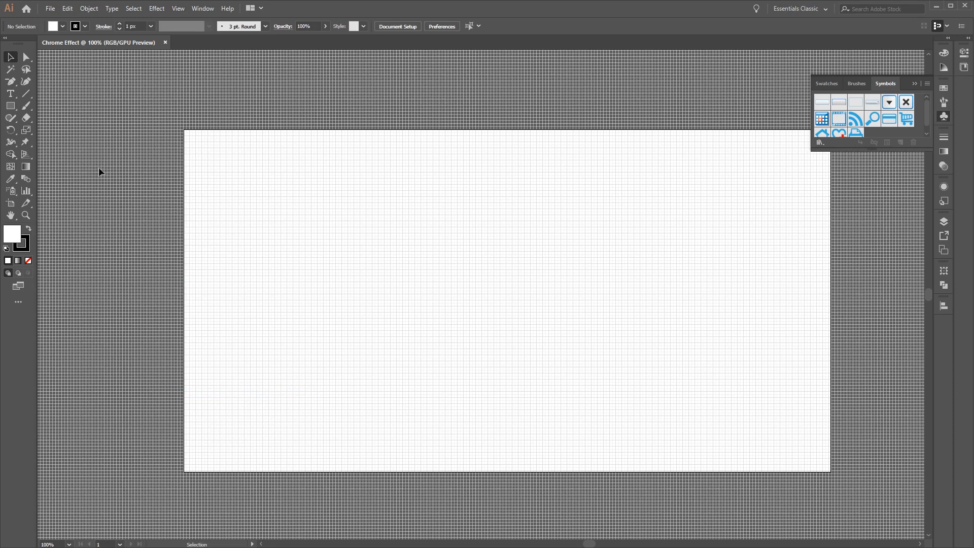
# - Set the grid spacing in the Guides & Grid preferences to a gridline every 5 px
pyautogui.click(71, 10)
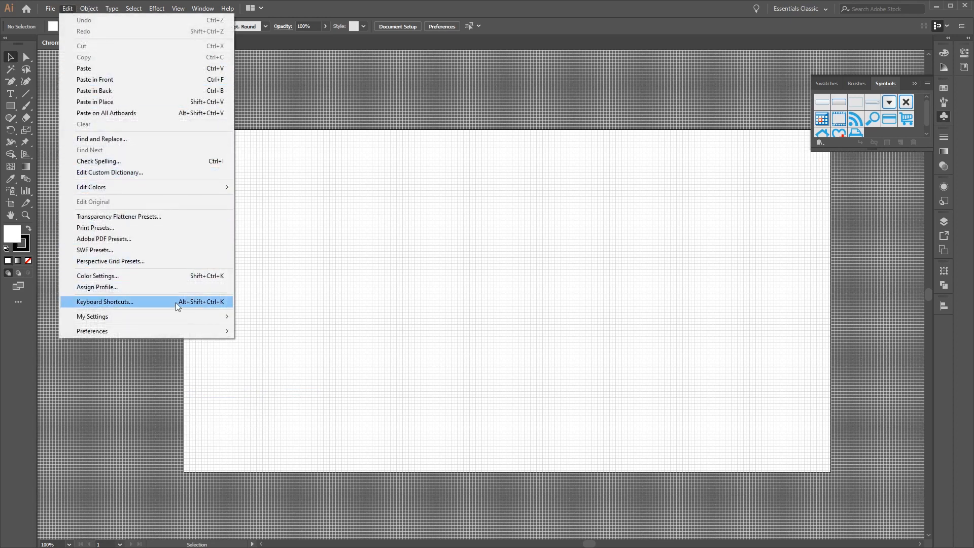
pyautogui.moveTo(185, 333)
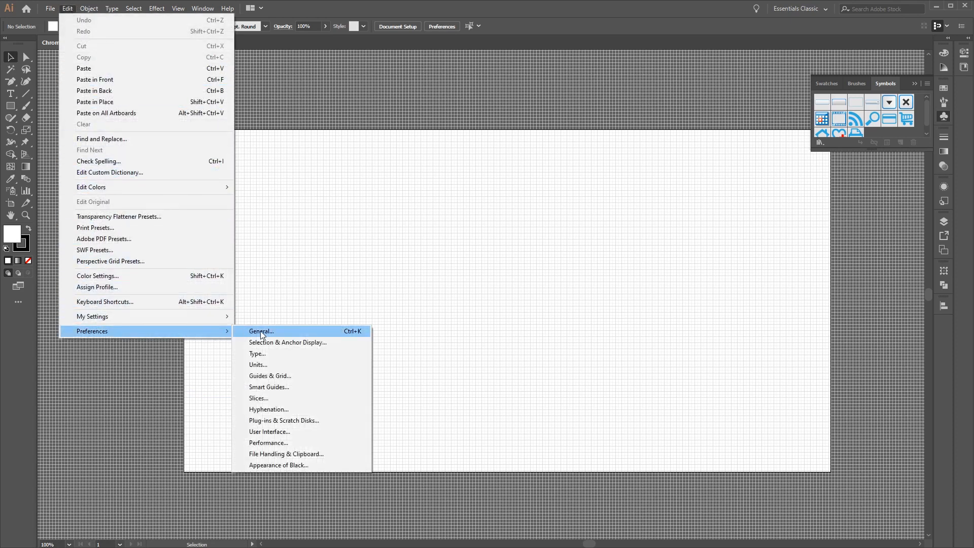
pyautogui.click(301, 374)
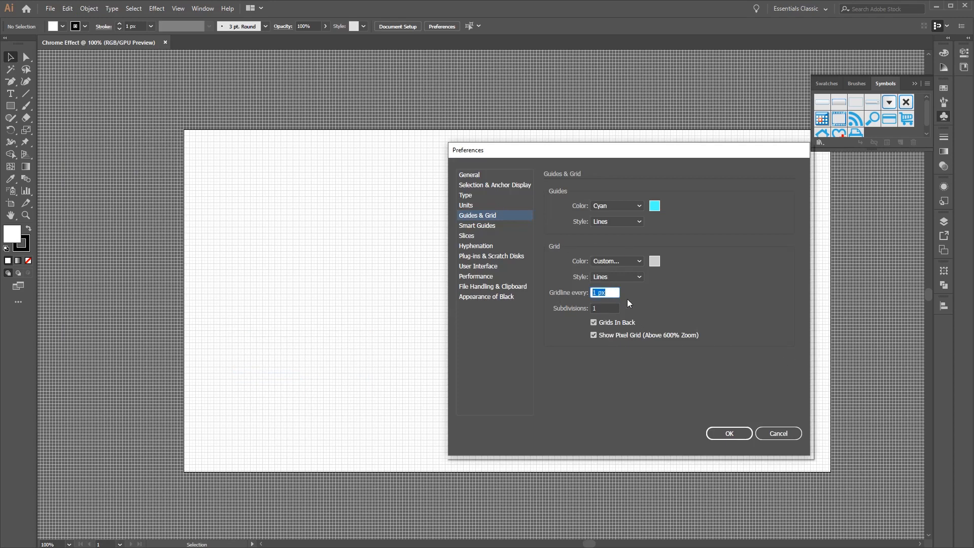
pyautogui.write('5')
pyautogui.click(738, 434)
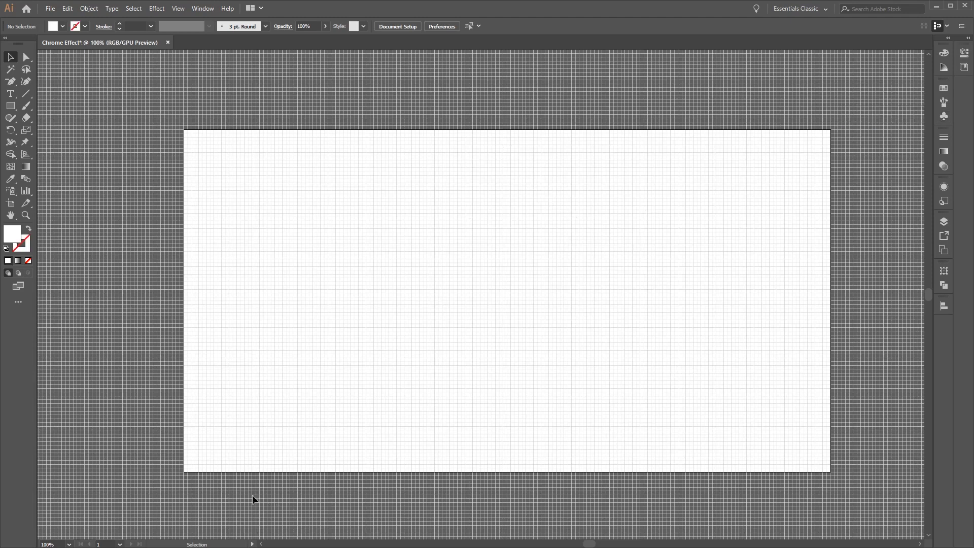
# - Draw an 850 x 450 px rectangle covering the whole artboard
pyautogui.click(13, 108)
pyautogui.moveTo(181, 128)
pyautogui.mouseDown()
pyautogui.moveTo(781, 424)
pyautogui.moveTo(831, 472)
pyautogui.mouseUp()
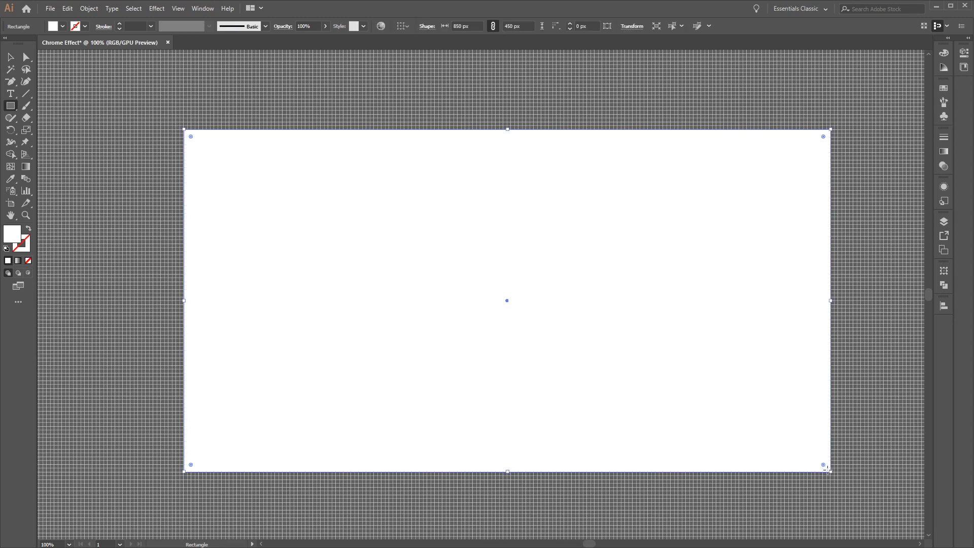
pyautogui.click(86, 27)
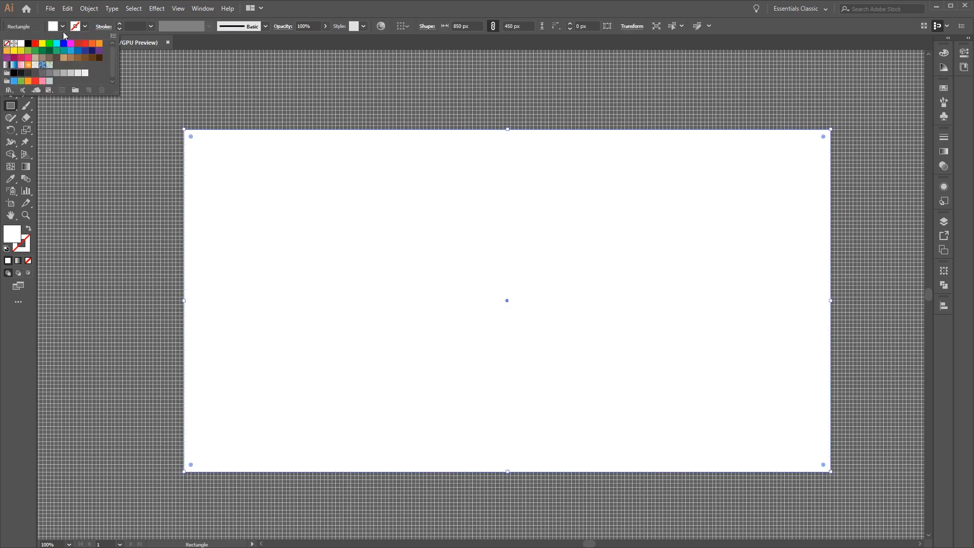
# - Fill the background rectangle with the dark navy color RGB 7, 9, 25
pyautogui.doubleClick(12, 234)
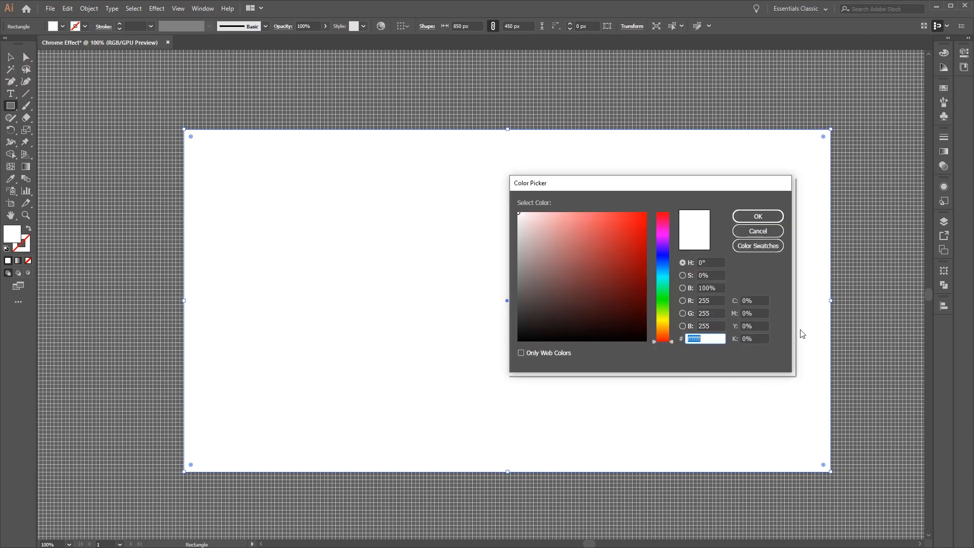
pyautogui.click(710, 300)
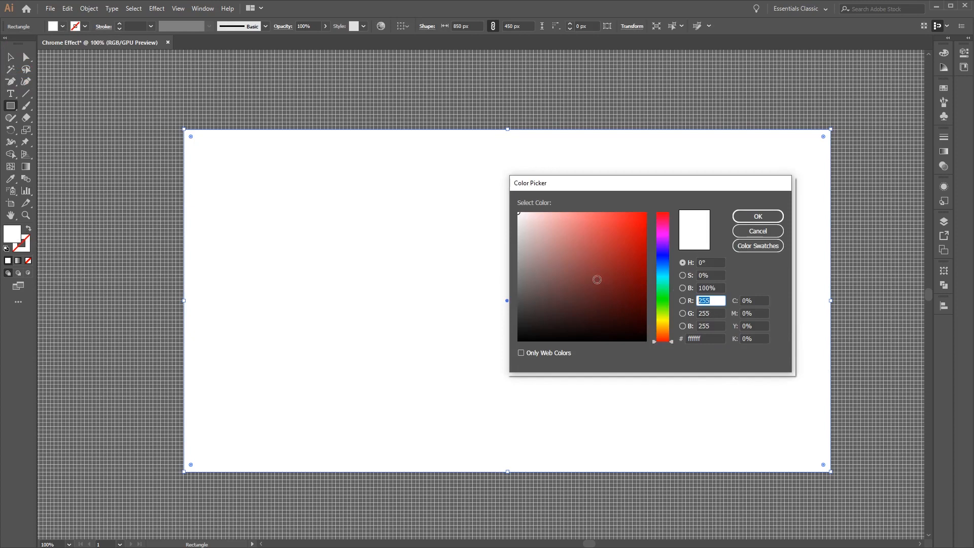
pyautogui.write('7')
pyautogui.press('Tab')
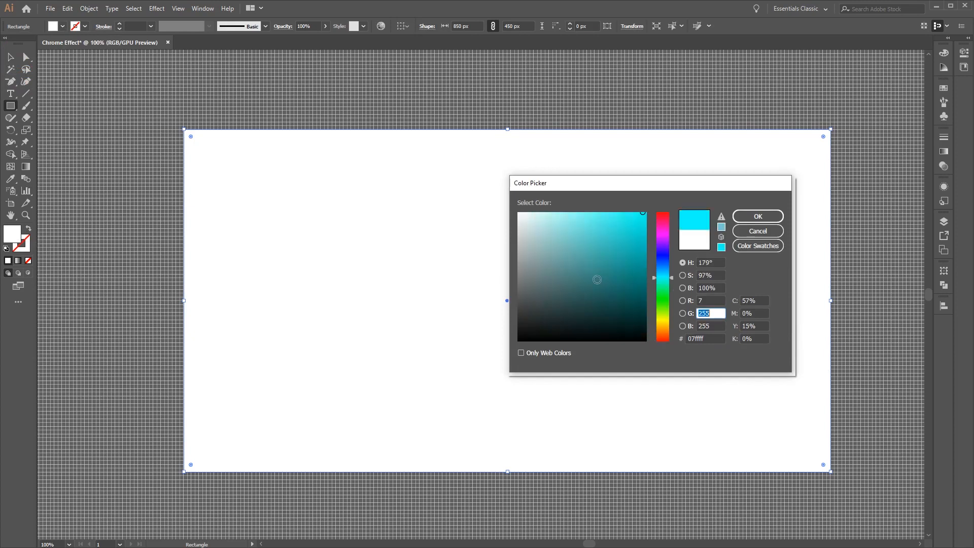
pyautogui.write('9')
pyautogui.press('Tab')
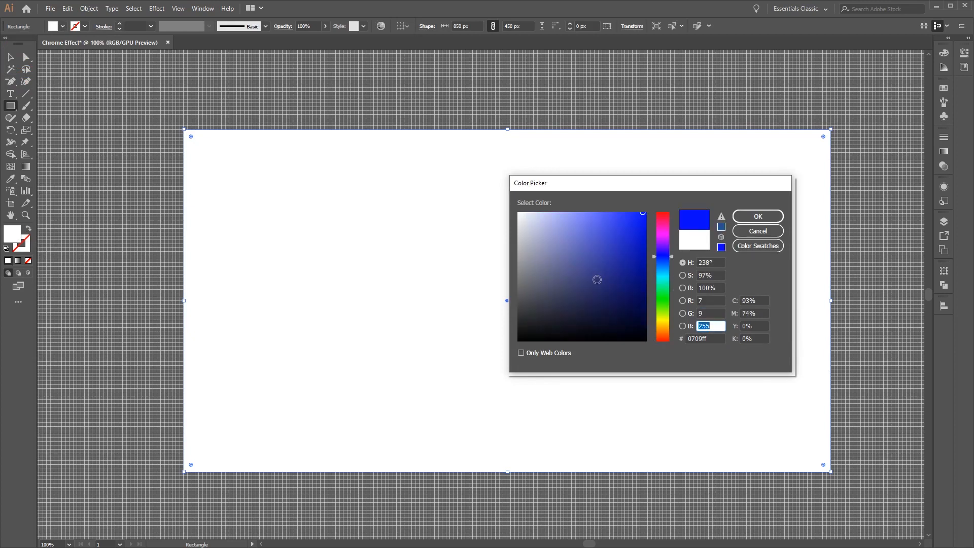
pyautogui.write('25')
pyautogui.press('Return')
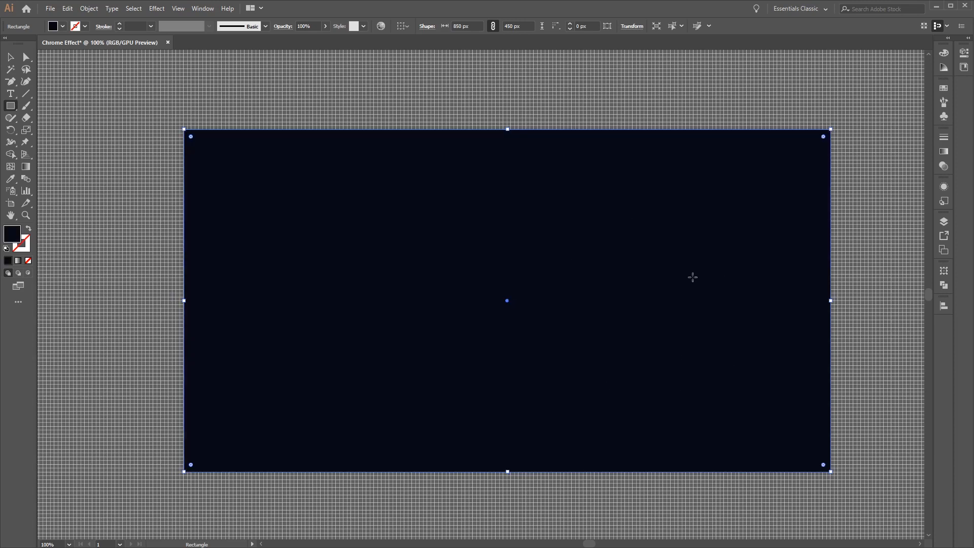
# - Create a rectangular grid 850 px wide and 450 px high with 8 horizontal and 16 vertical dividers
pyautogui.scroll(-2, 641, 363)
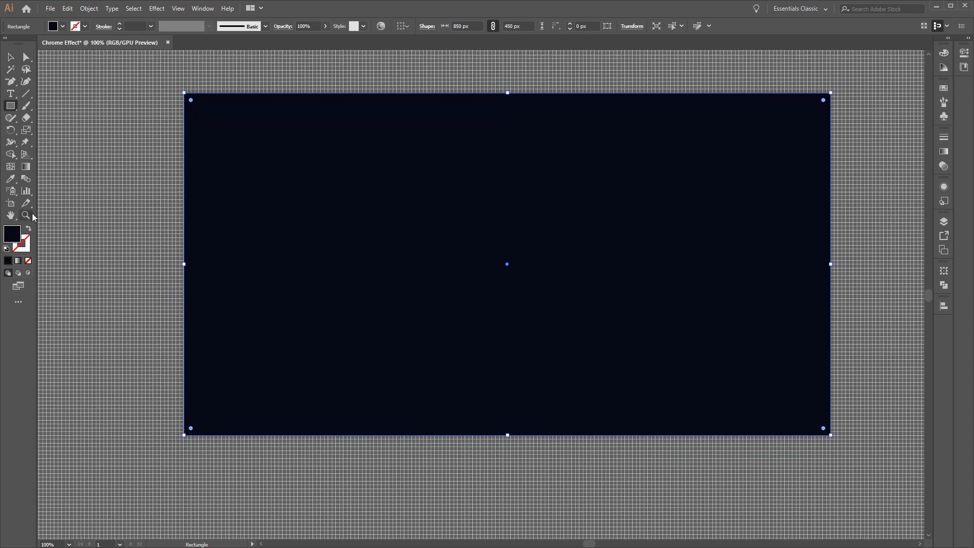
pyautogui.click(28, 92)
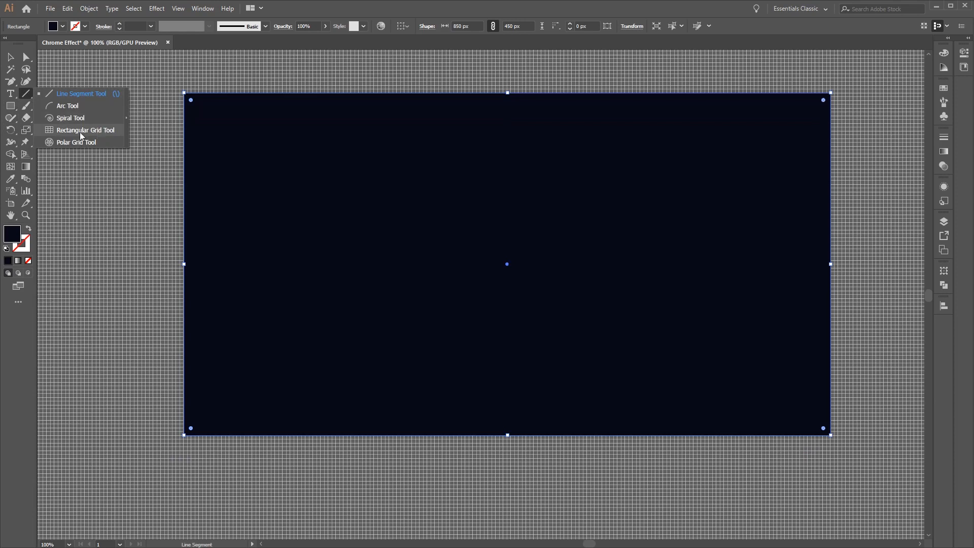
pyautogui.click(32, 93)
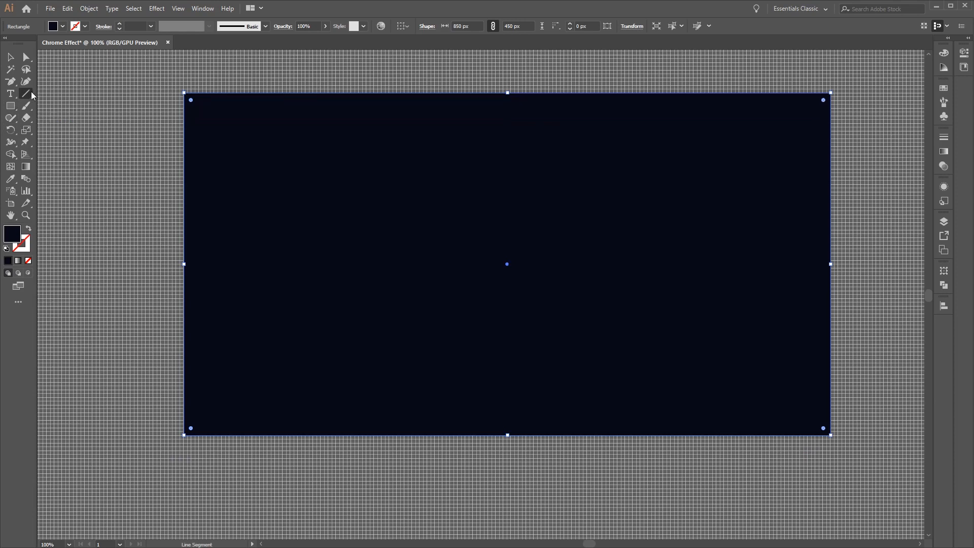
pyautogui.click(30, 95)
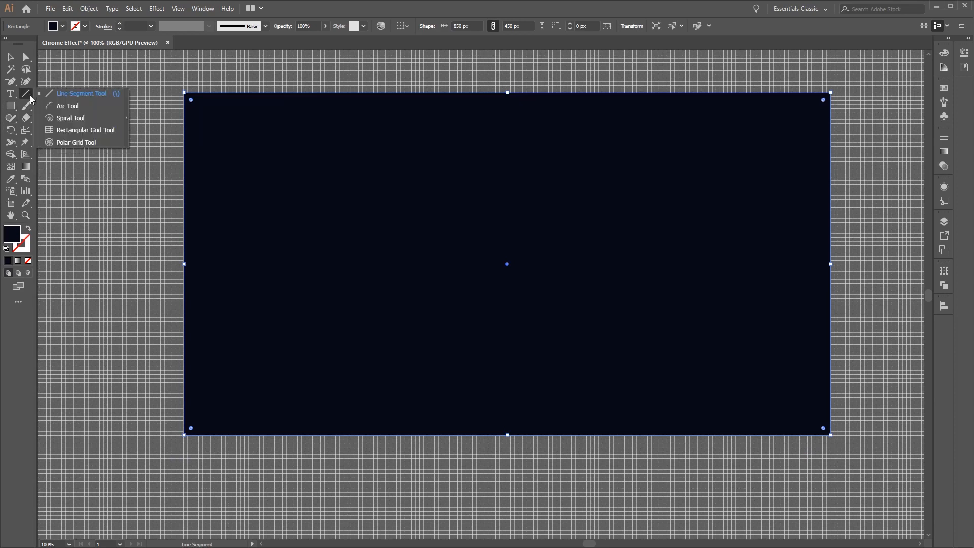
pyautogui.click(102, 132)
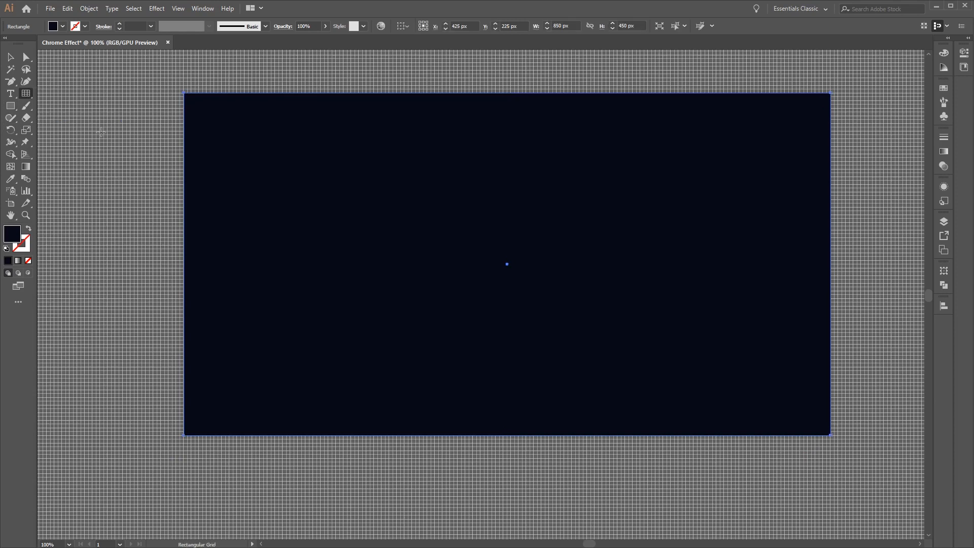
pyautogui.click(632, 229)
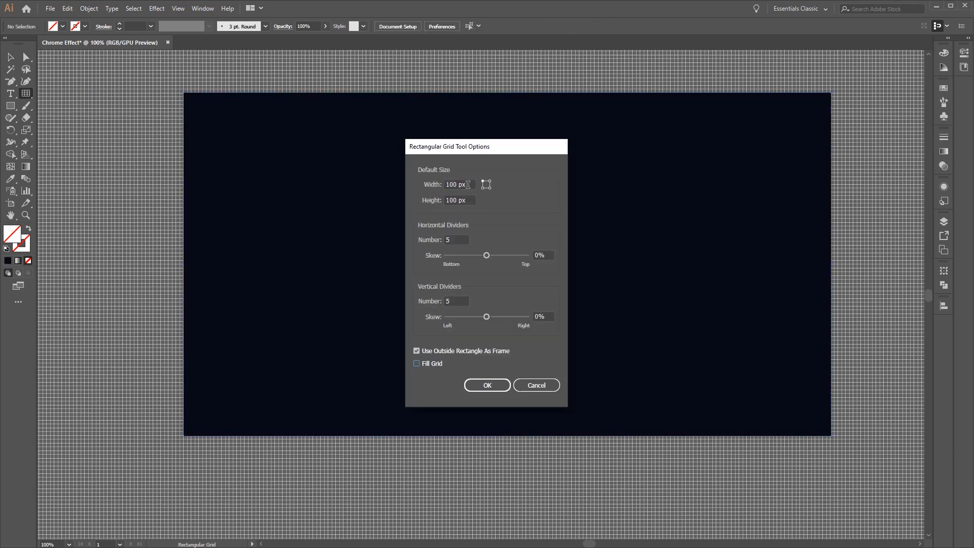
pyautogui.click(468, 185)
pyautogui.write('850')
pyautogui.press('Tab')
pyautogui.write('450')
pyautogui.click(460, 238)
pyautogui.click(462, 300)
pyautogui.write('16')
pyautogui.click(498, 385)
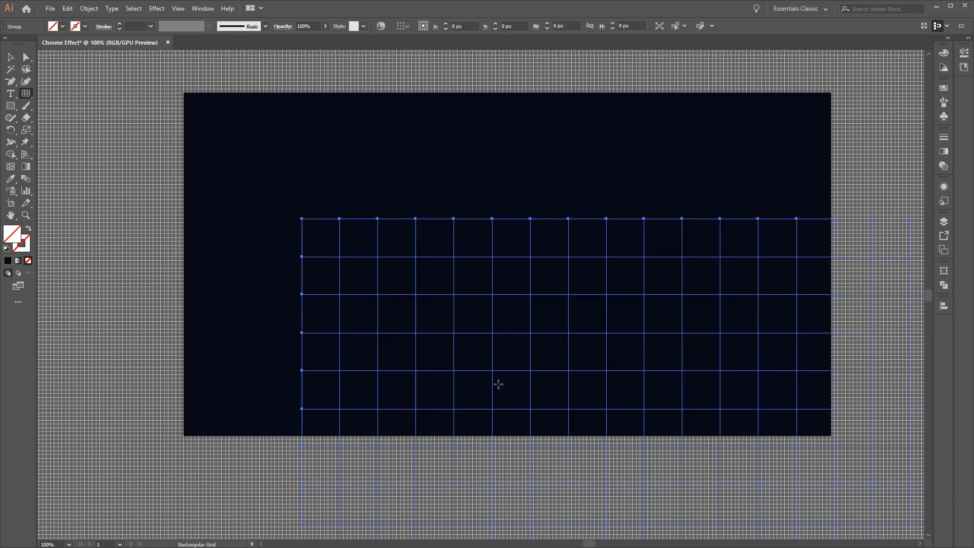
# - Move the rectangular grid so that it lines up exactly with the background rectangle
pyautogui.click(13, 68)
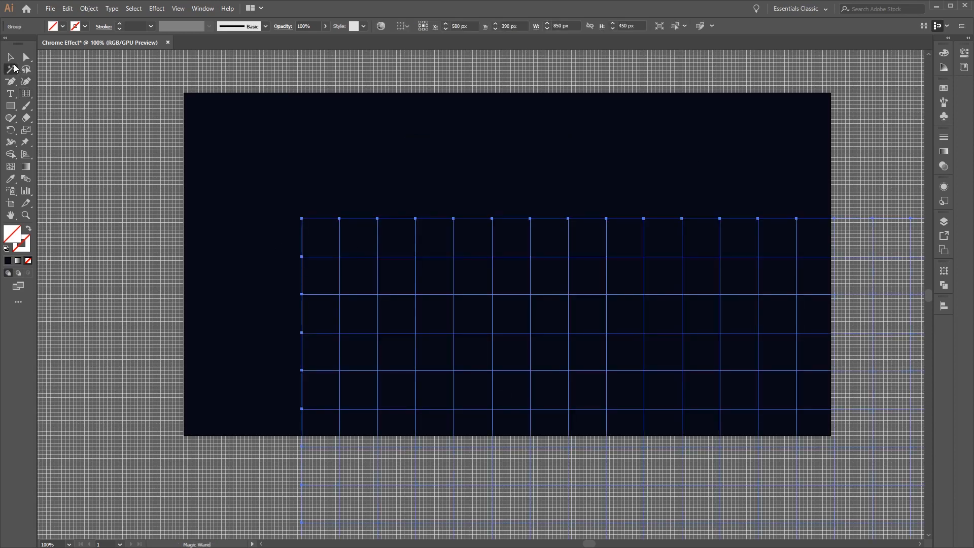
pyautogui.click(10, 56)
pyautogui.moveTo(594, 404); pyautogui.dragTo(481, 284)
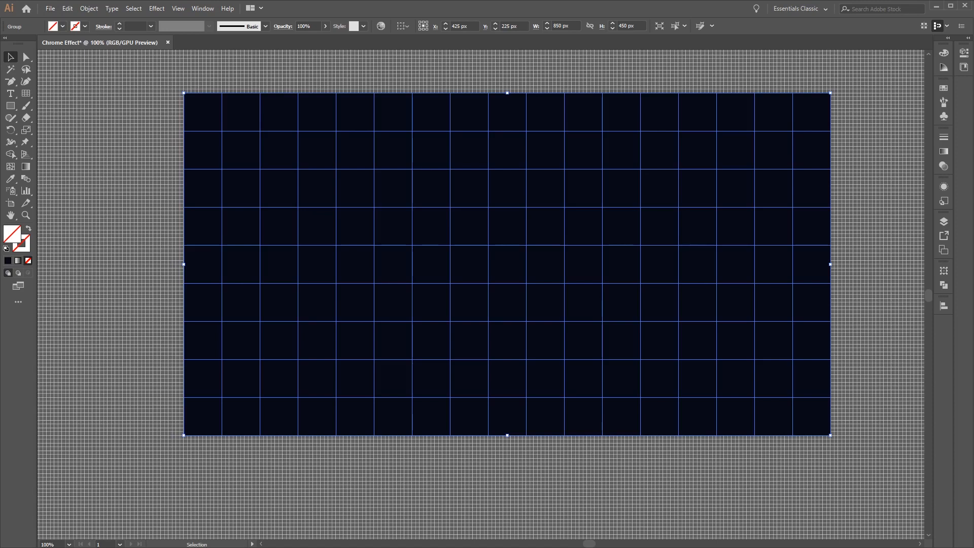
# - Give the rectangular grid a 2 px pink stroke in RGB 251, 85, 195
pyautogui.click(87, 28)
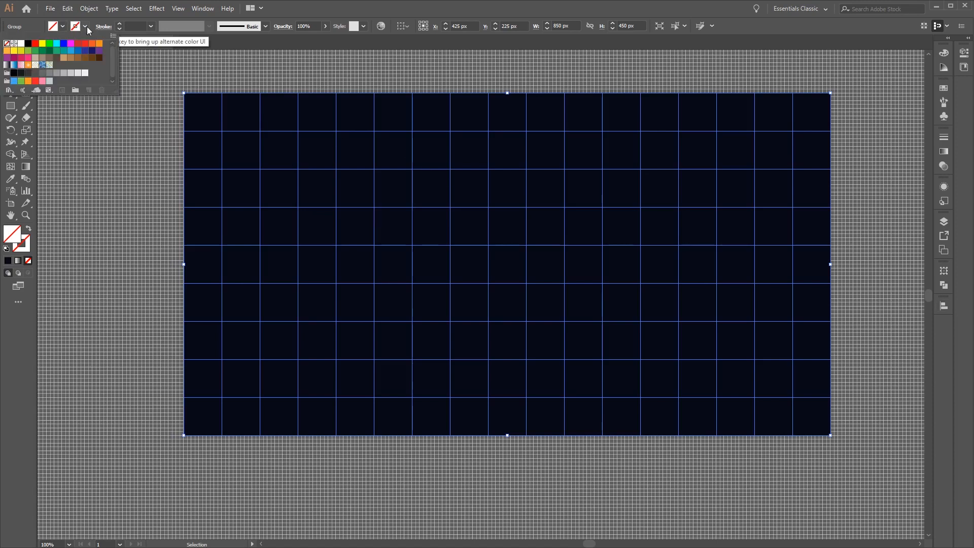
pyautogui.click(21, 44)
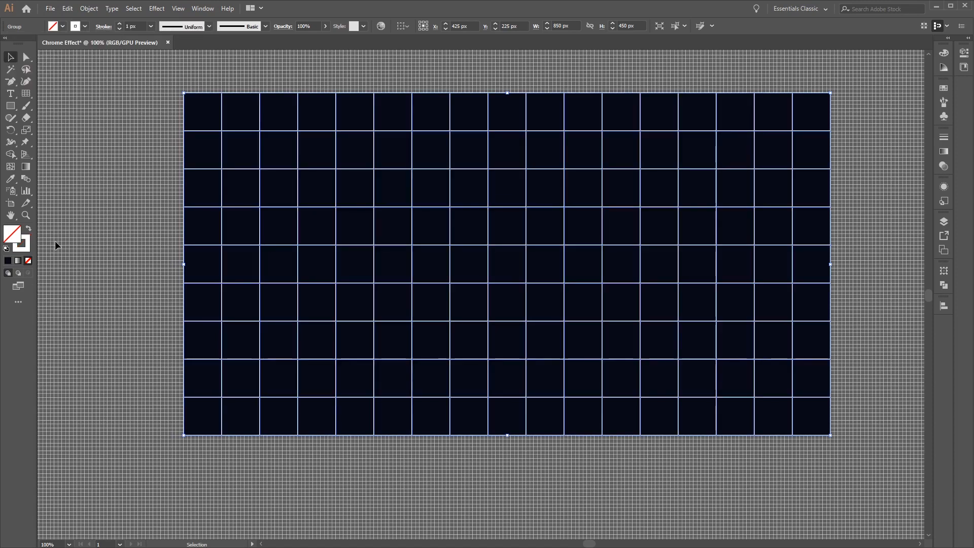
pyautogui.click(26, 241)
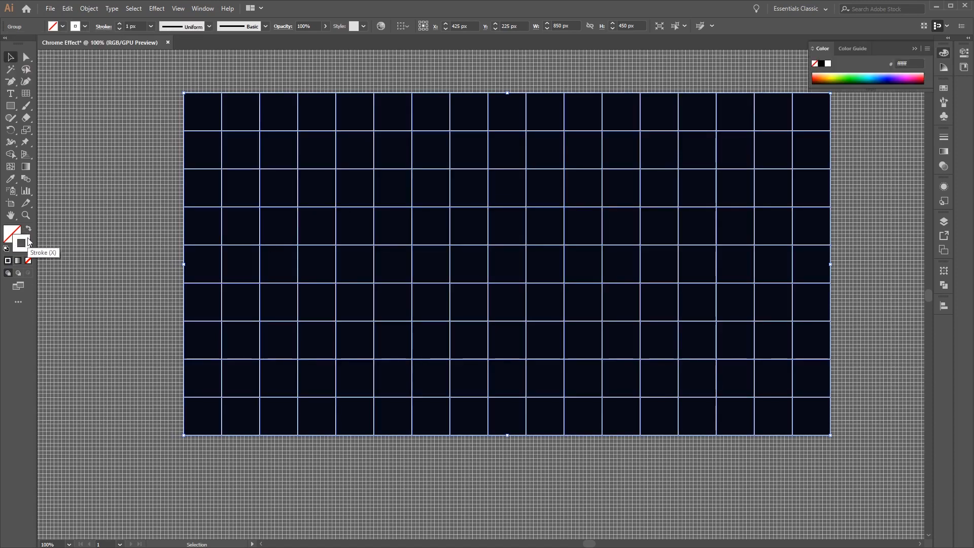
pyautogui.doubleClick(27, 241)
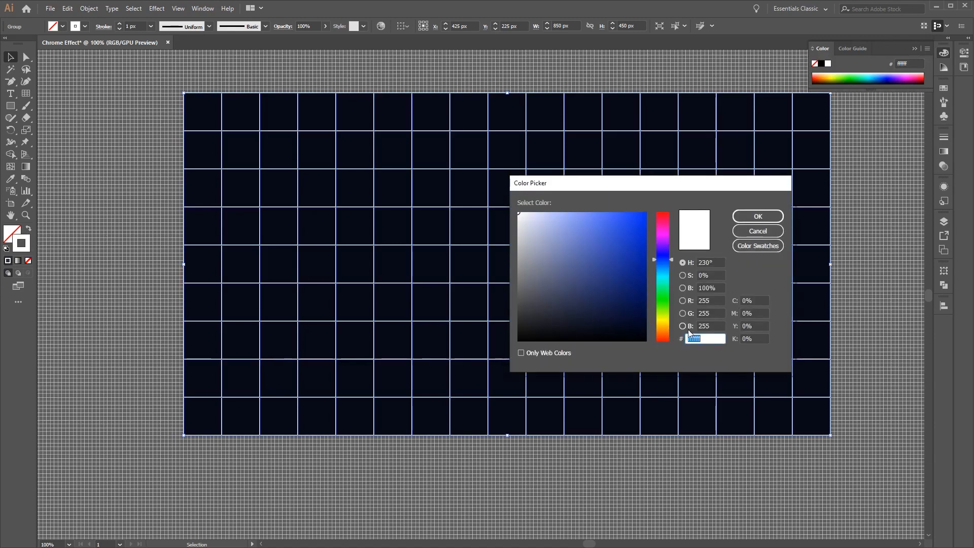
pyautogui.click(718, 300)
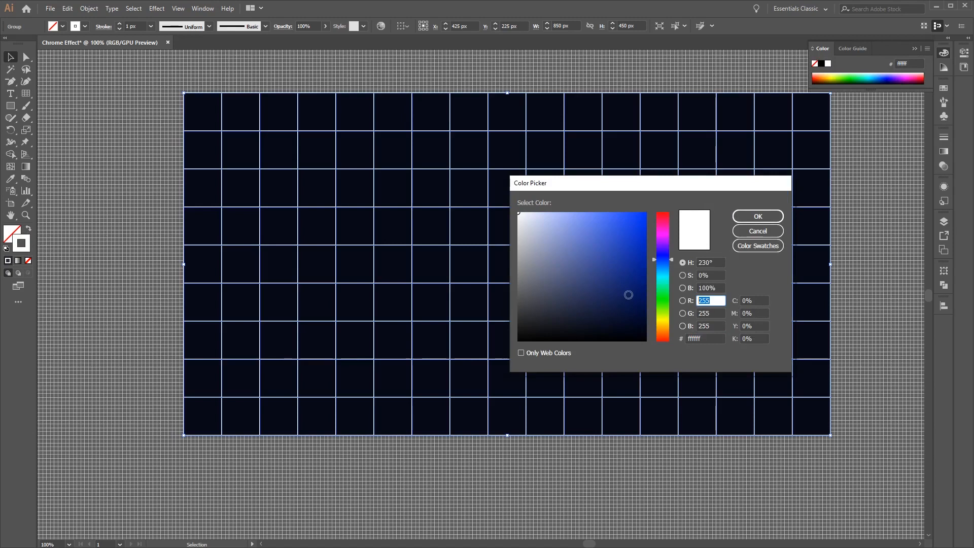
pyautogui.write('251')
pyautogui.press('Tab')
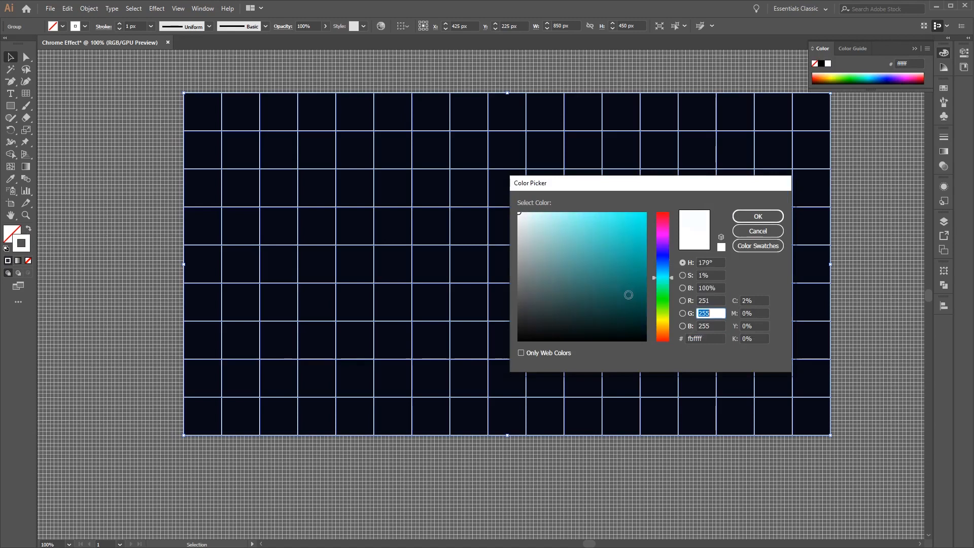
pyautogui.write('85')
pyautogui.press('Tab')
pyautogui.write('195')
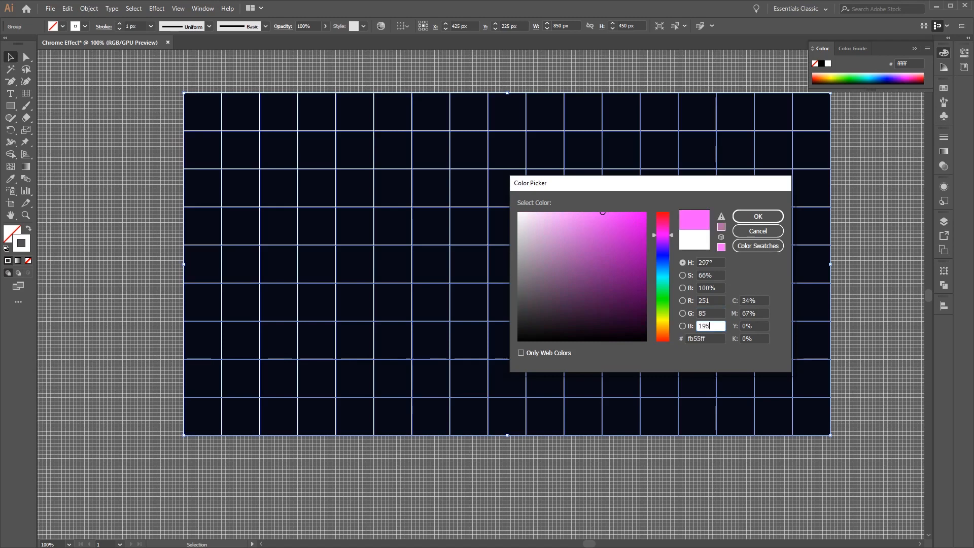
pyautogui.click(758, 216)
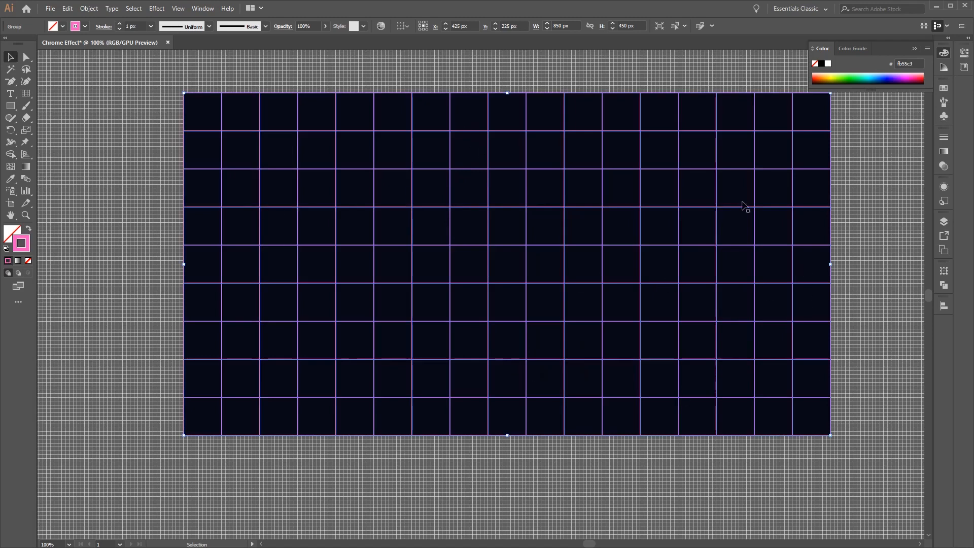
pyautogui.click(120, 25)
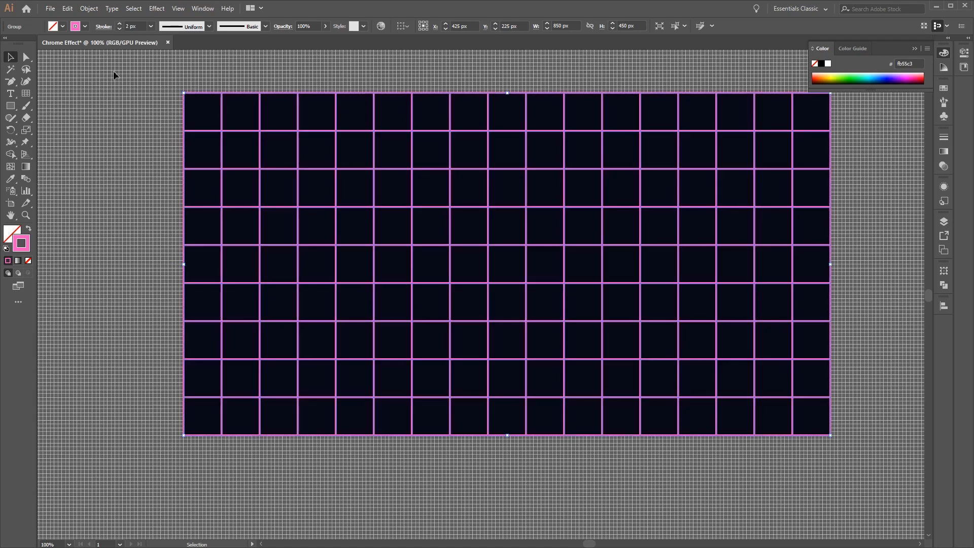
pyautogui.hotkey('ctrl', 'shift', 'a')
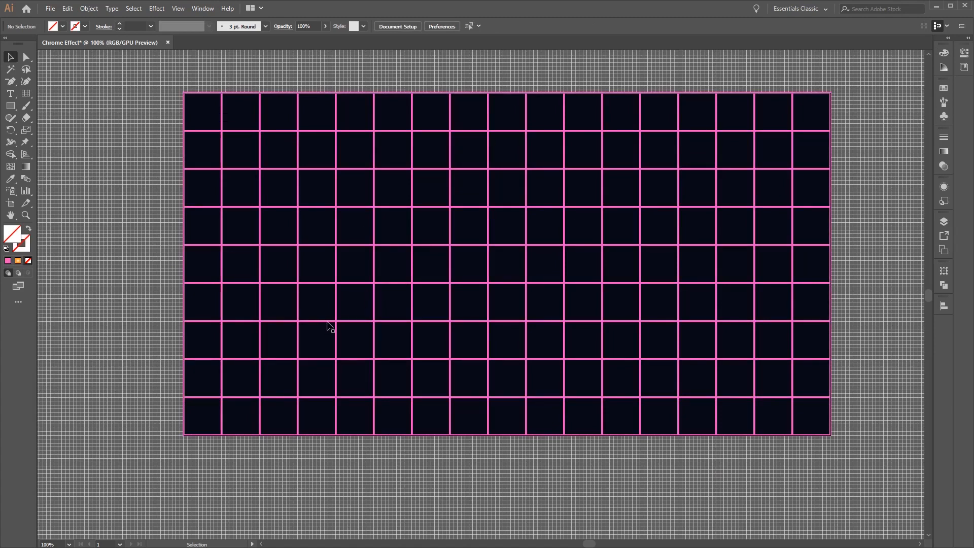
pyautogui.click(89, 8)
pyautogui.moveTo(172, 243)
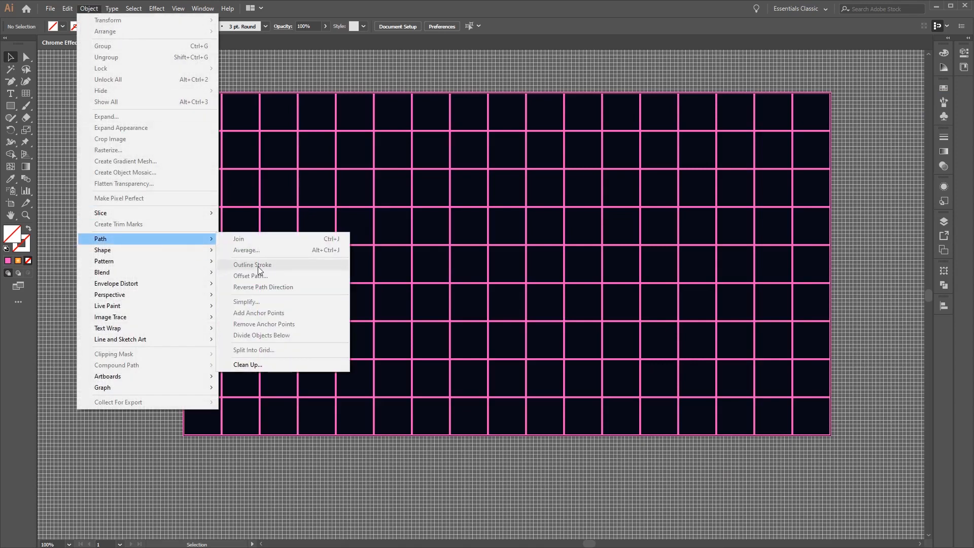
pyautogui.click(531, 74)
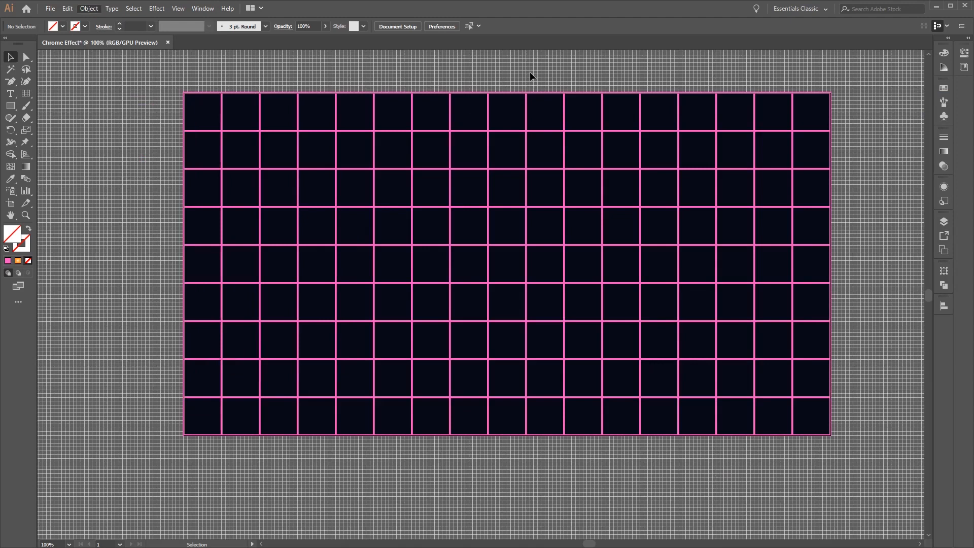
# - Select the pink line grid and convert its strokes to filled shapes with Outline Stroke
pyautogui.click(526, 106)
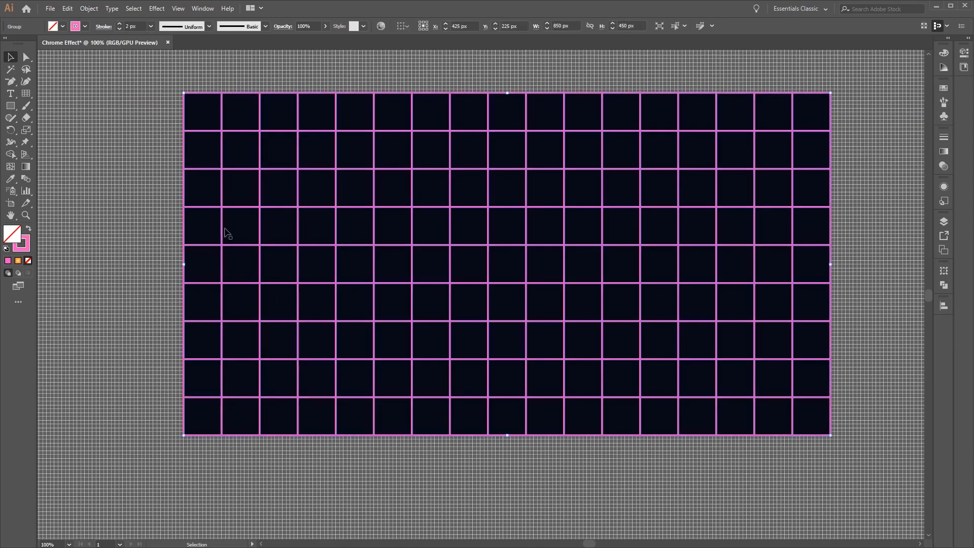
pyautogui.click(95, 13)
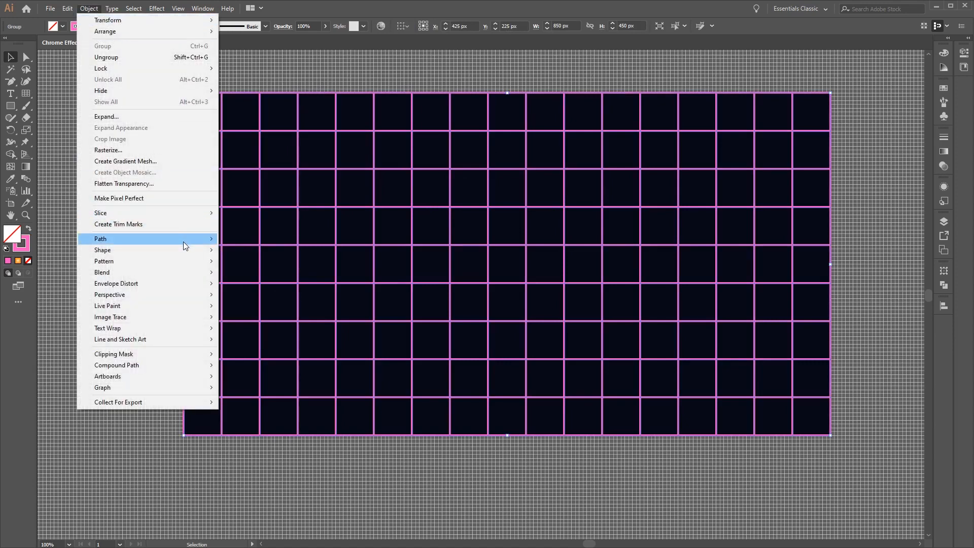
pyautogui.moveTo(184, 242)
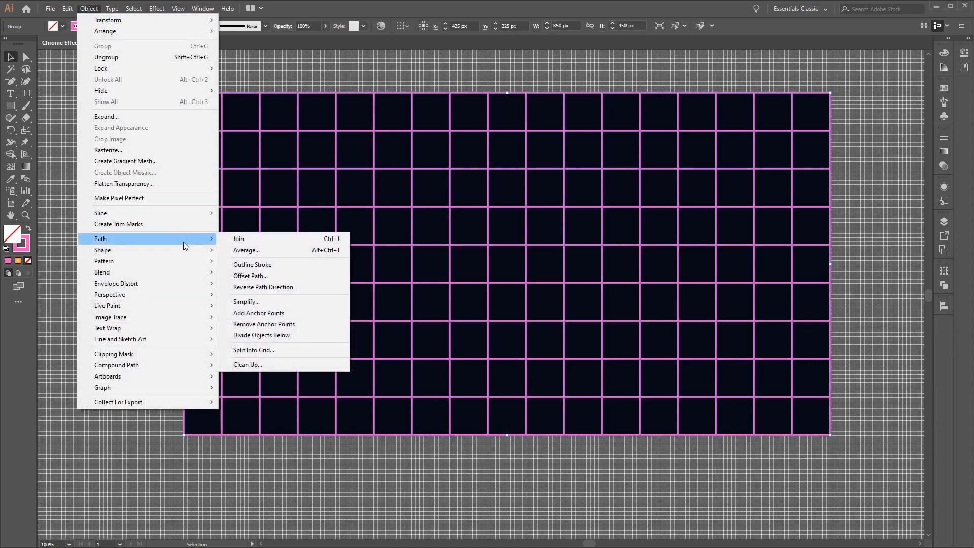
pyautogui.click(334, 266)
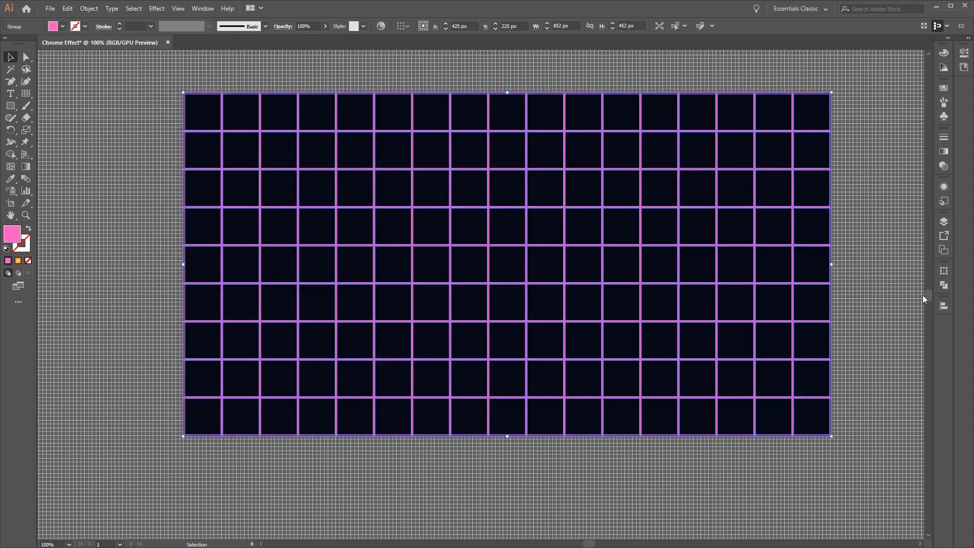
# - Merge the outlined grid lines into a single compound path with the Pathfinder Unite operation
pyautogui.click(944, 286)
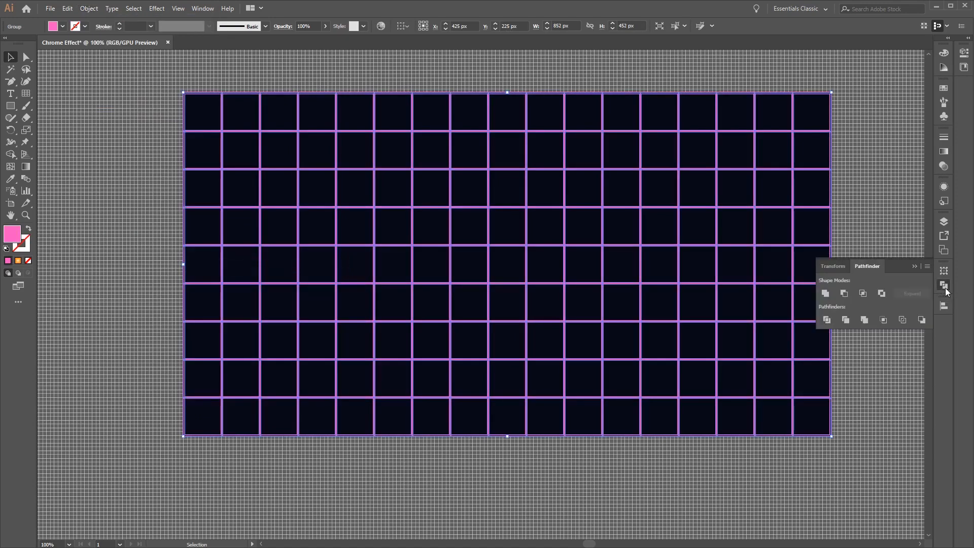
pyautogui.click(826, 294)
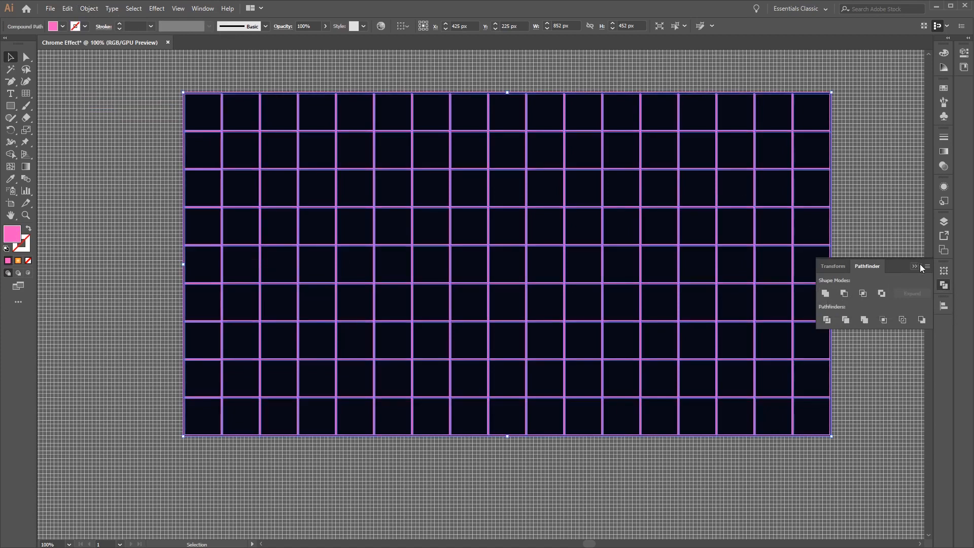
pyautogui.click(943, 287)
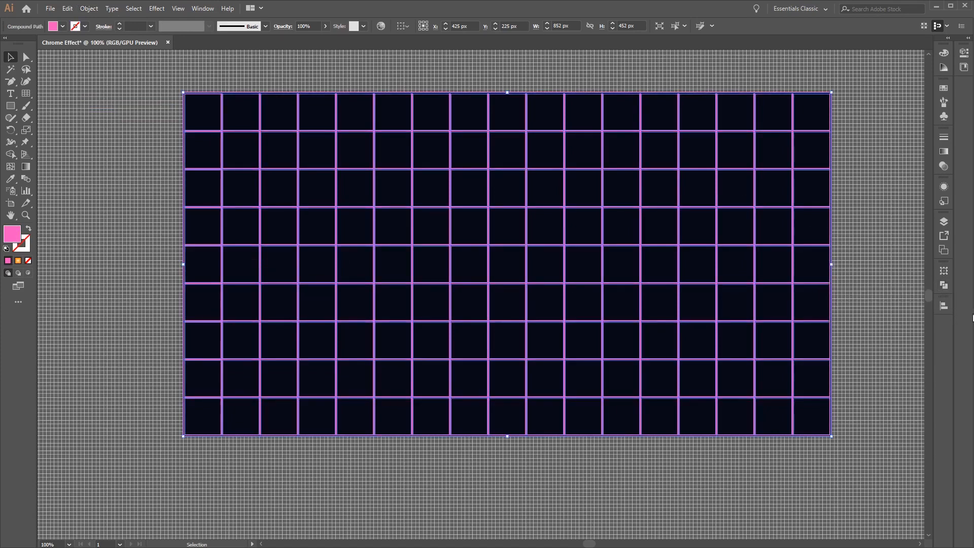
# - Change the grid's fill to the white-to-orange radial gradient swatch
pyautogui.click(943, 201)
pyautogui.click(829, 182)
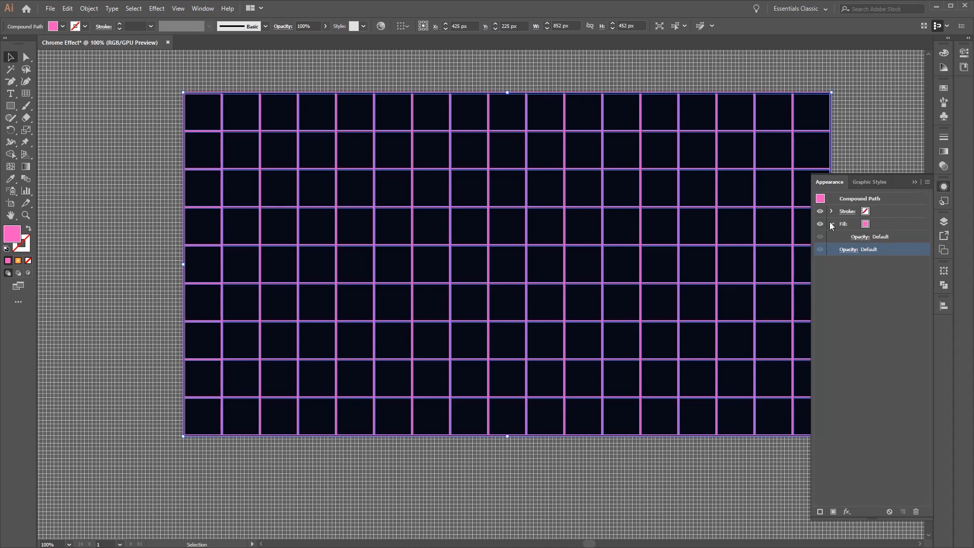
pyautogui.click(867, 225)
pyautogui.click(874, 224)
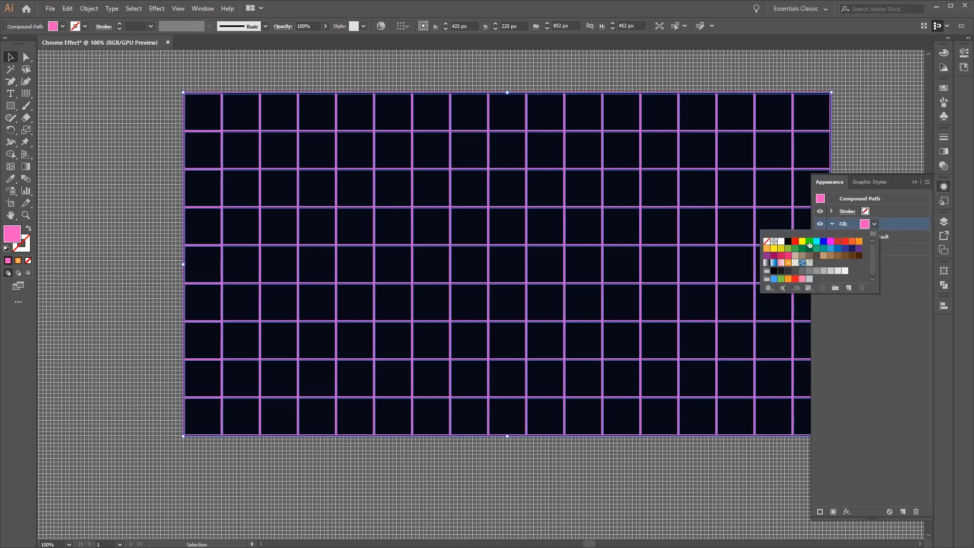
pyautogui.click(788, 263)
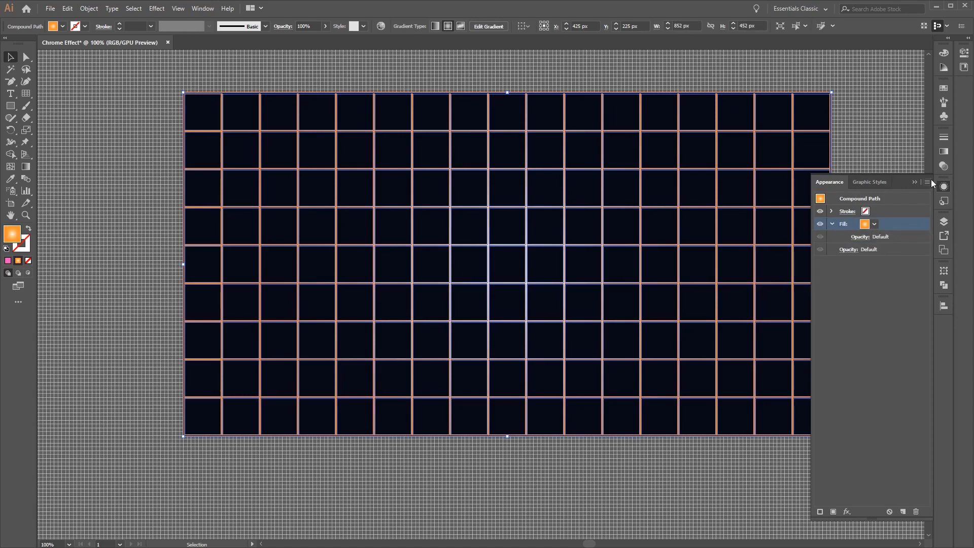
# - Set the white start stop of the grid's radial gradient to blue, RGB 68, 95, 184
pyautogui.click(945, 151)
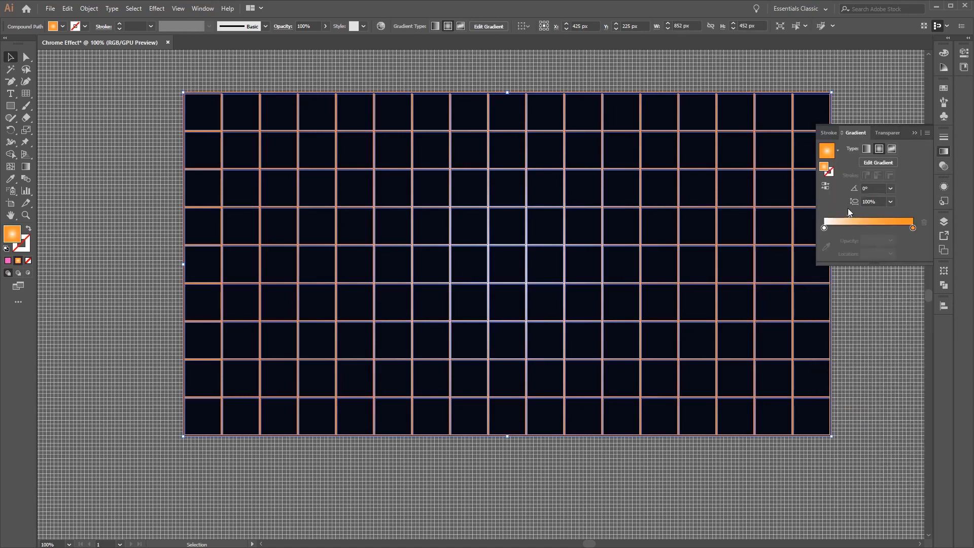
pyautogui.click(823, 228)
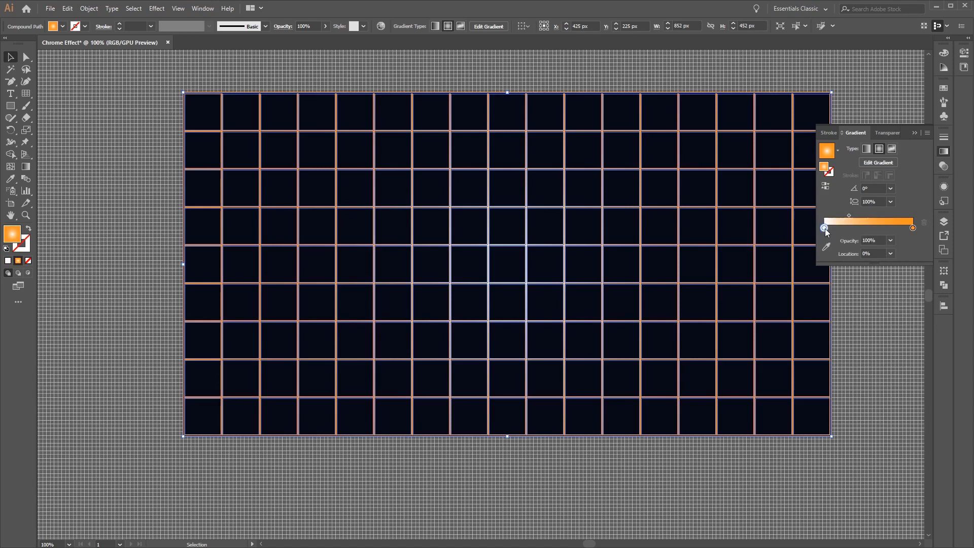
pyautogui.doubleClick(825, 228)
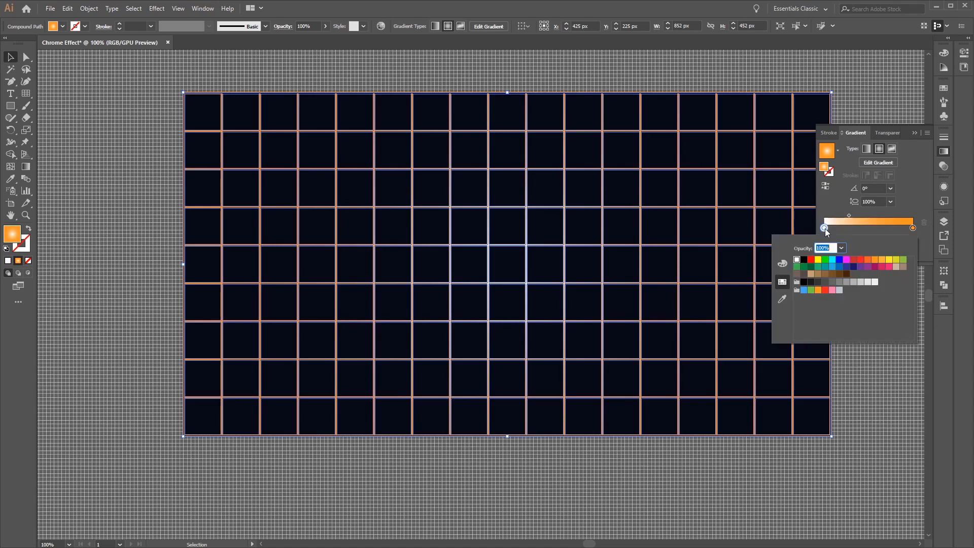
pyautogui.click(782, 263)
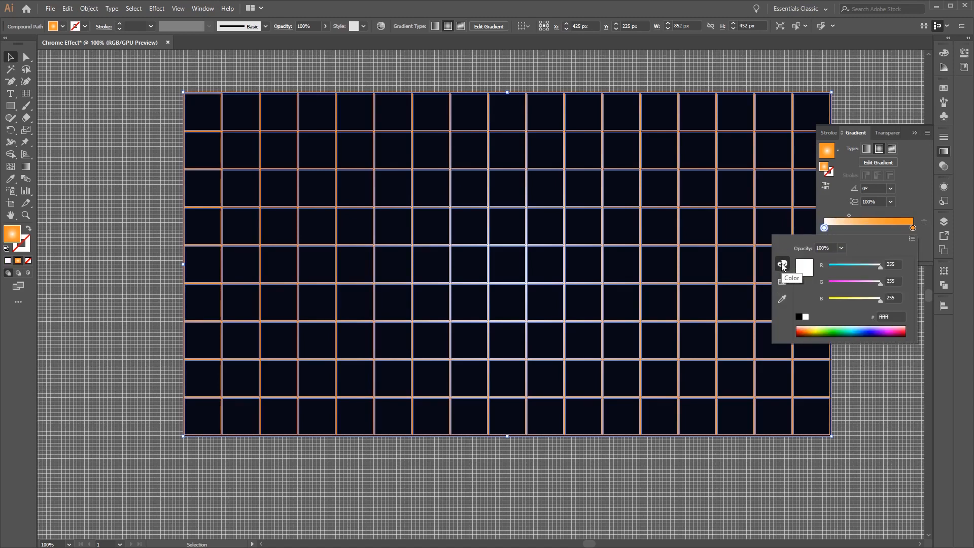
pyautogui.click(895, 264)
pyautogui.write('68')
pyautogui.press('Tab')
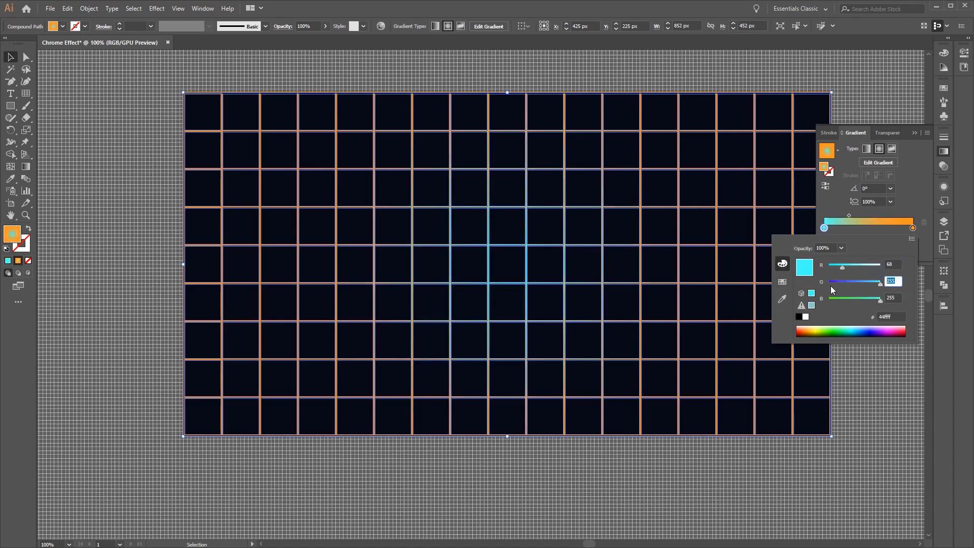
pyautogui.write('95')
pyautogui.press('Tab')
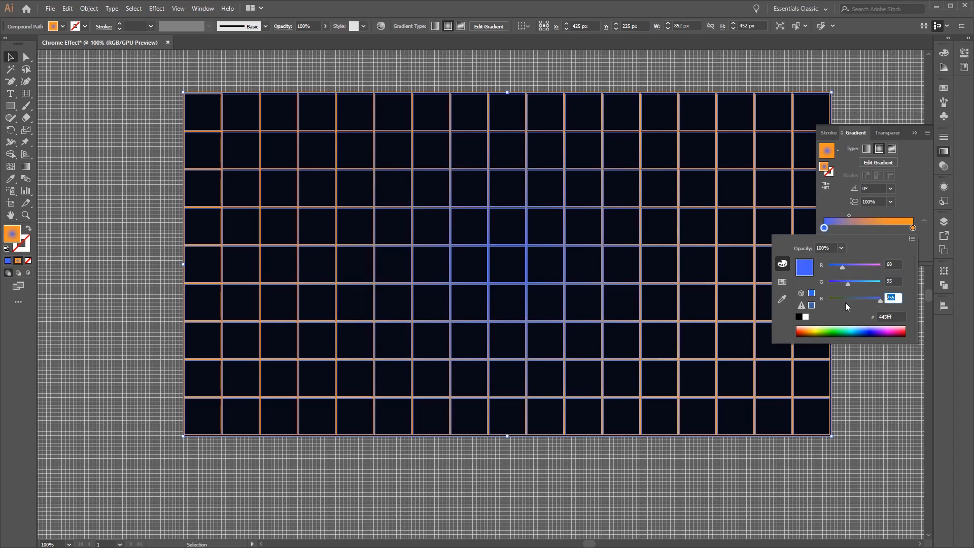
pyautogui.write('184')
pyautogui.press('Return')
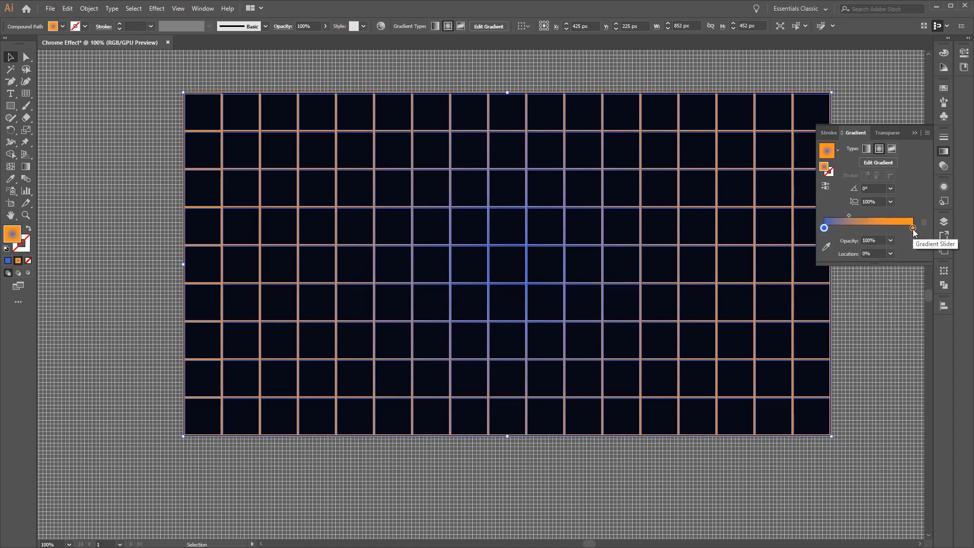
# - Set the orange end stop of the grid's radial gradient to dark navy, RGB 27, 29, 41
pyautogui.doubleClick(913, 228)
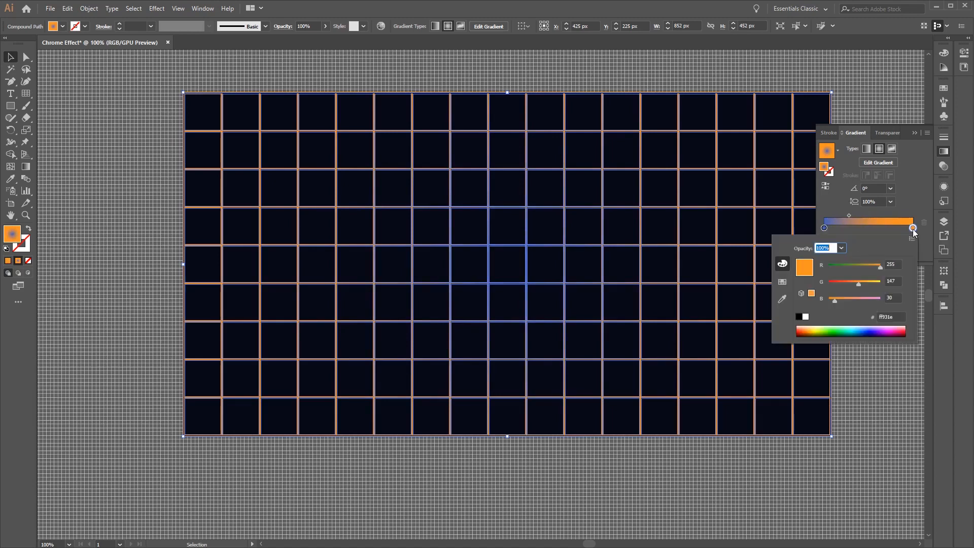
pyautogui.click(900, 265)
pyautogui.write('27')
pyautogui.press('Tab')
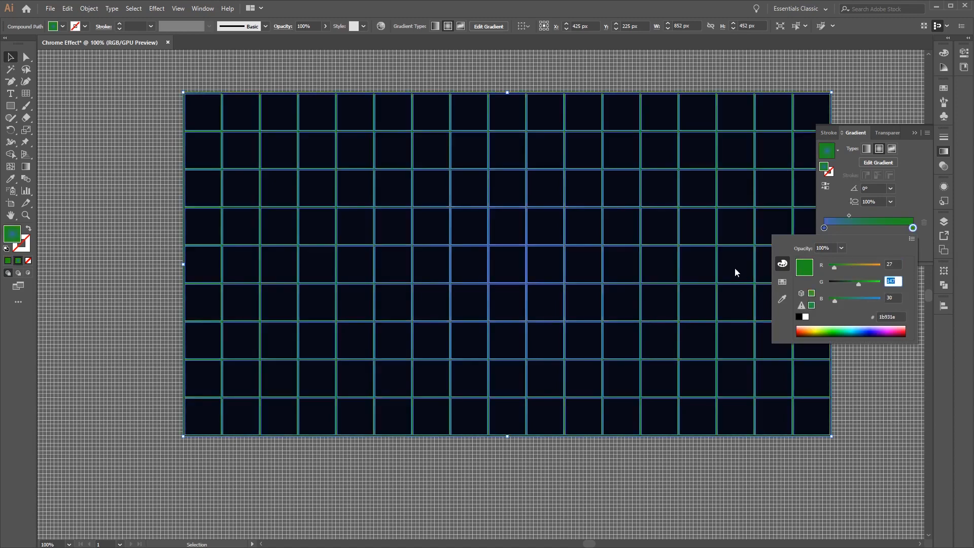
pyautogui.write('25')
pyautogui.click(896, 297)
pyautogui.write('41')
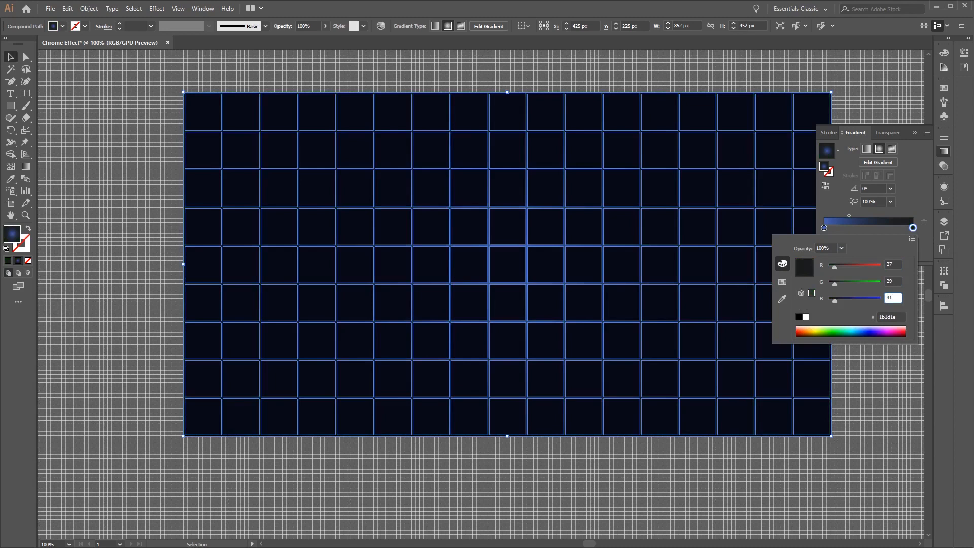
pyautogui.press('Return')
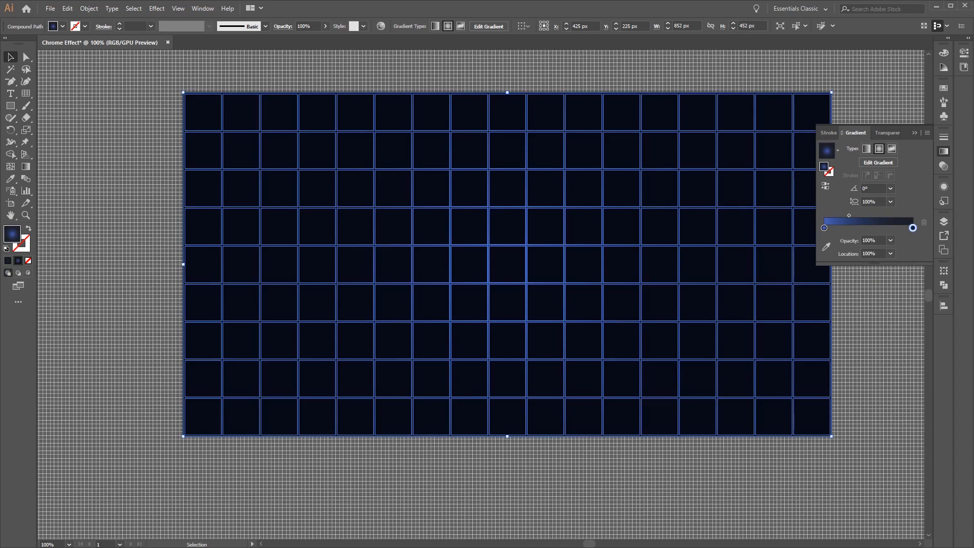
# - Reduce the opacity of the gradient's dark end stop to 25% and deselect the grid
pyautogui.click(891, 241)
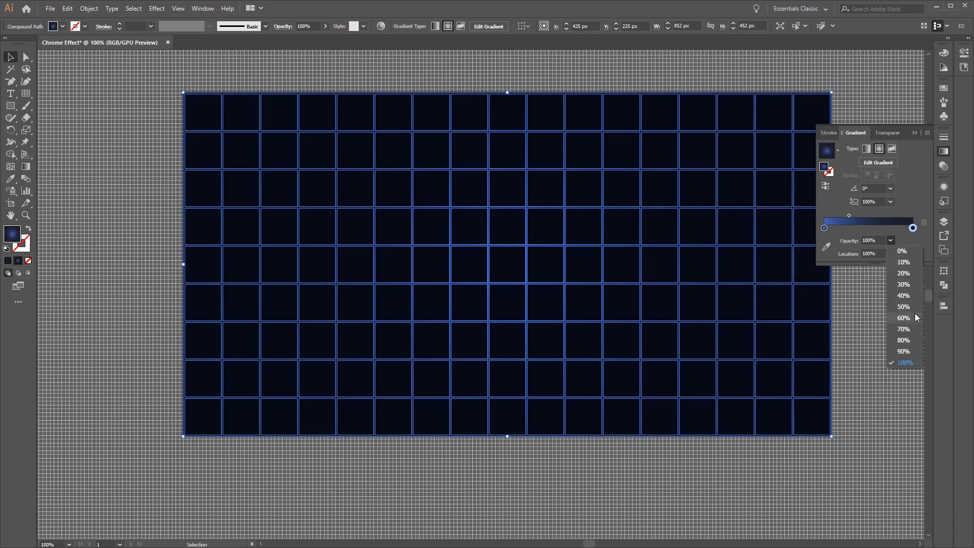
pyautogui.click(908, 275)
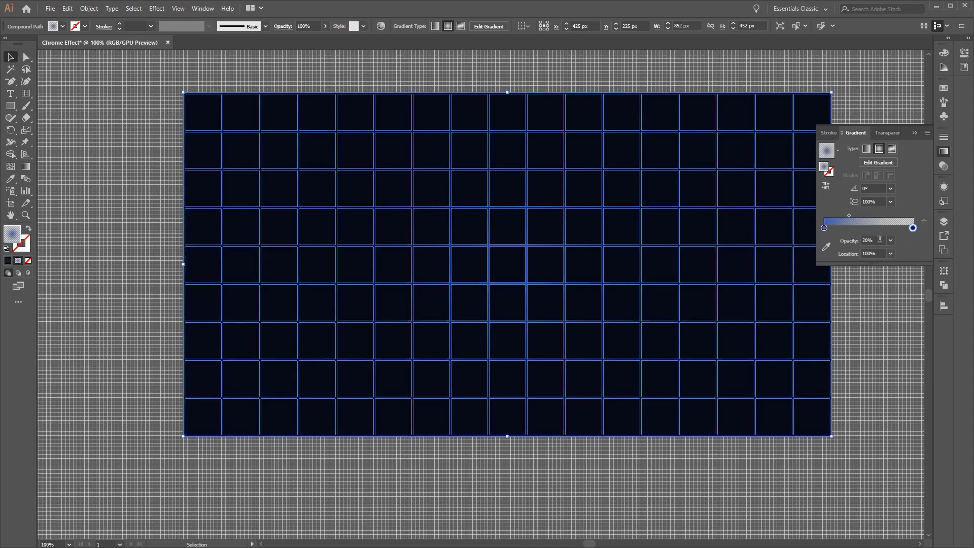
pyautogui.click(880, 239)
pyautogui.write('25')
pyautogui.press('Return')
pyautogui.click(906, 362)
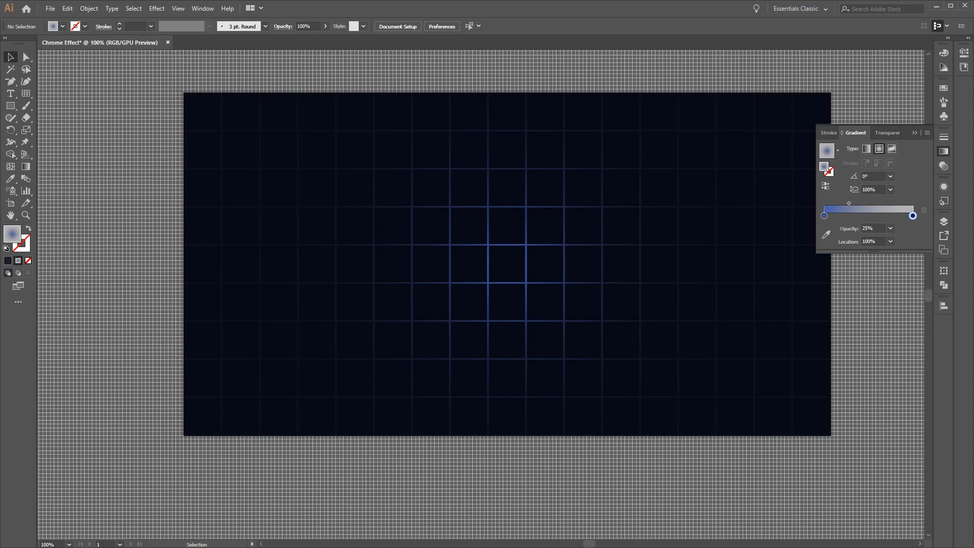
# - Try to set the radial gradient's aspect ratio to 51.6% with nothing selected
pyautogui.click(892, 190)
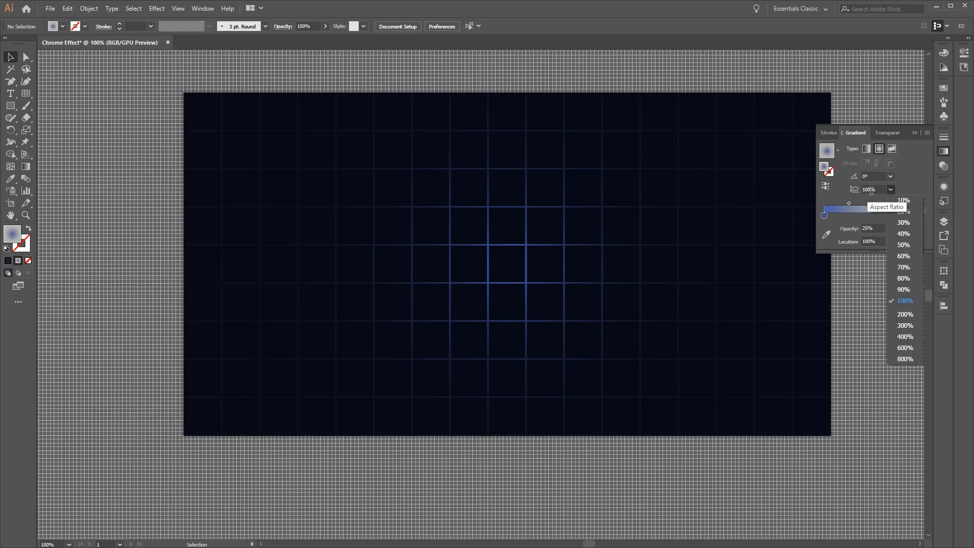
pyautogui.click(881, 190)
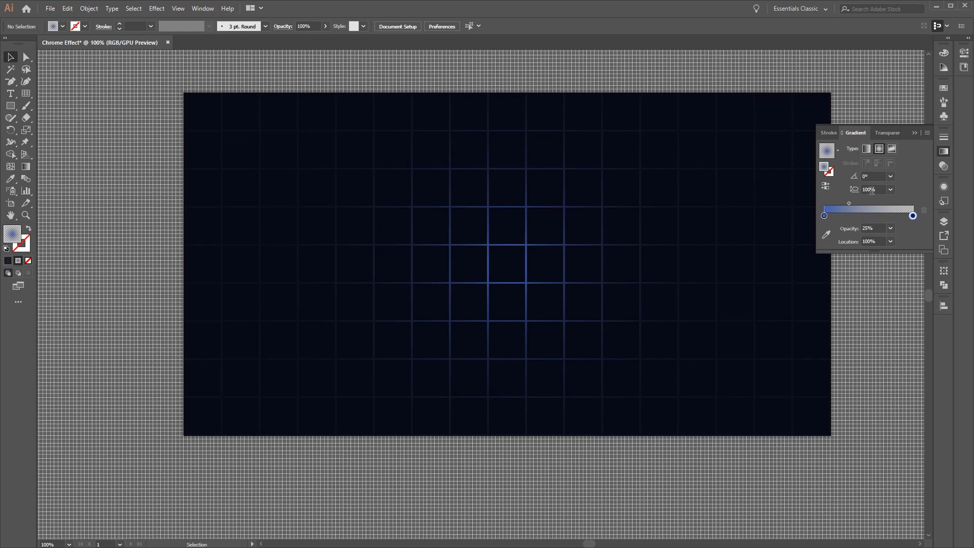
pyautogui.click(881, 189)
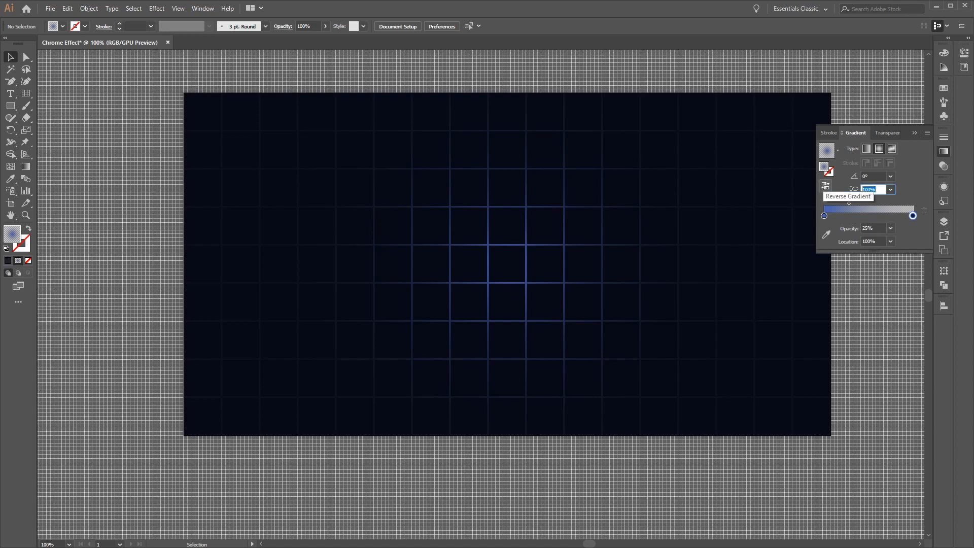
pyautogui.write('51.6')
pyautogui.press('Return')
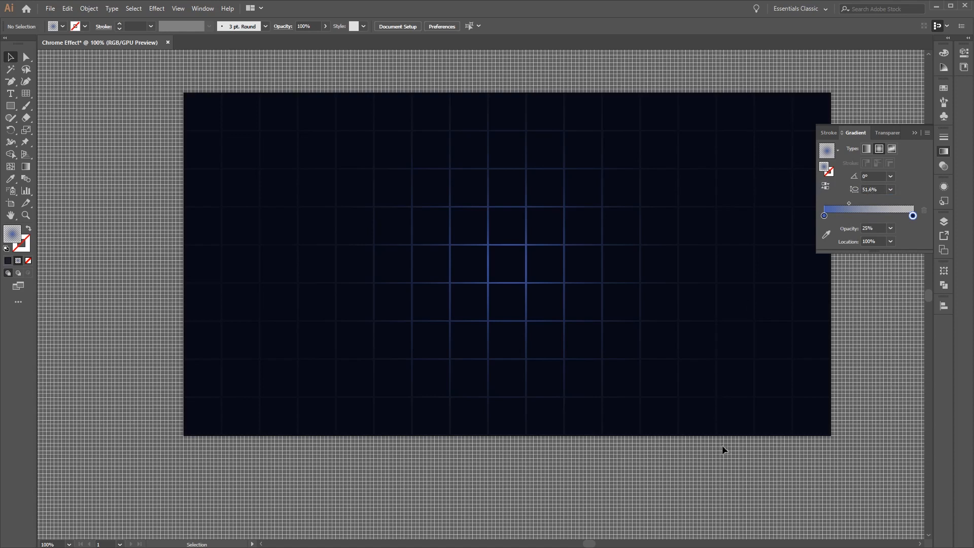
# - Select the grid, set its radial gradient's aspect ratio to 51.6%, and deselect it
pyautogui.click(528, 282)
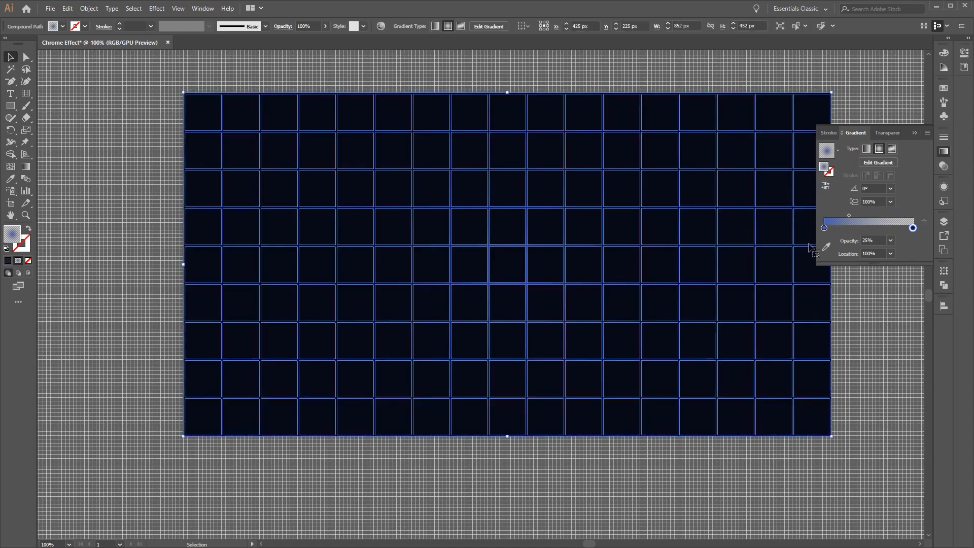
pyautogui.moveTo(884, 201); pyautogui.dragTo(815, 191)
pyautogui.write('51.6')
pyautogui.press('Return')
pyautogui.click(833, 472)
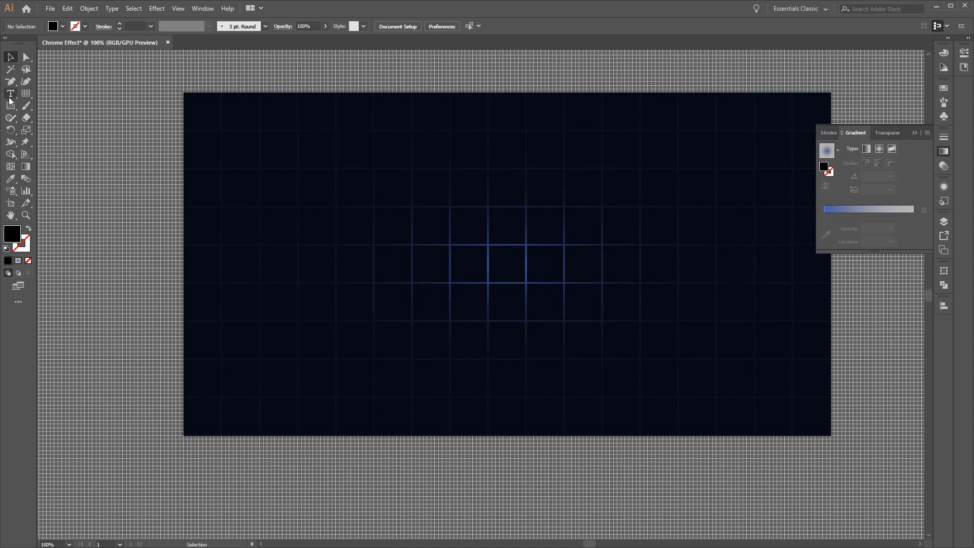
# - Add the point text CHROME above the bright centre of the grid and fill it with white
pyautogui.click(11, 95)
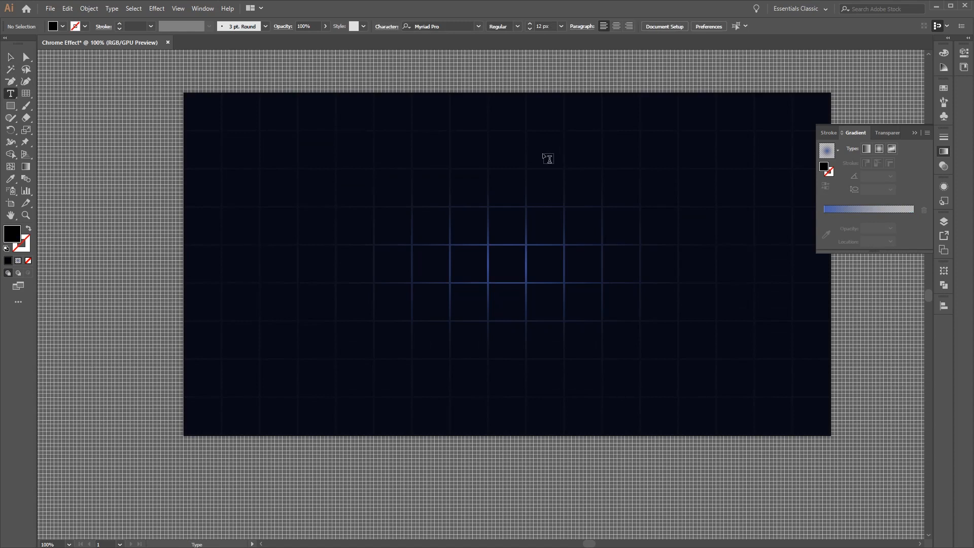
pyautogui.click(505, 197)
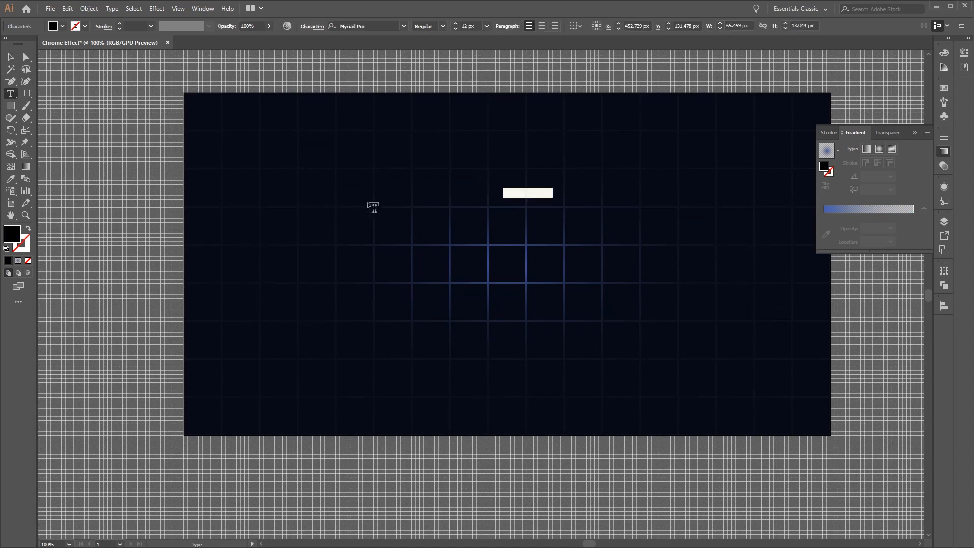
pyautogui.write('Chrome')
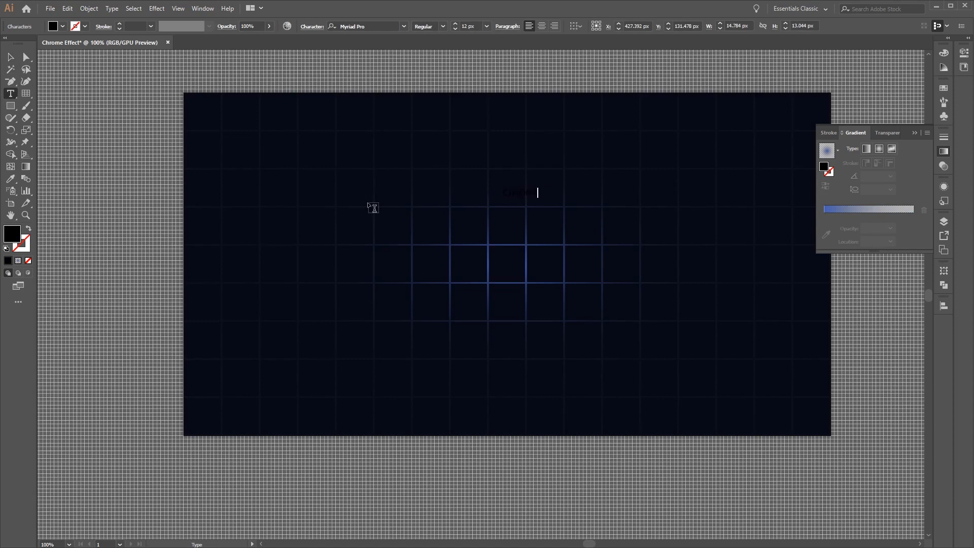
pyautogui.moveTo(536, 192); pyautogui.dragTo(451, 188)
pyautogui.click(63, 27)
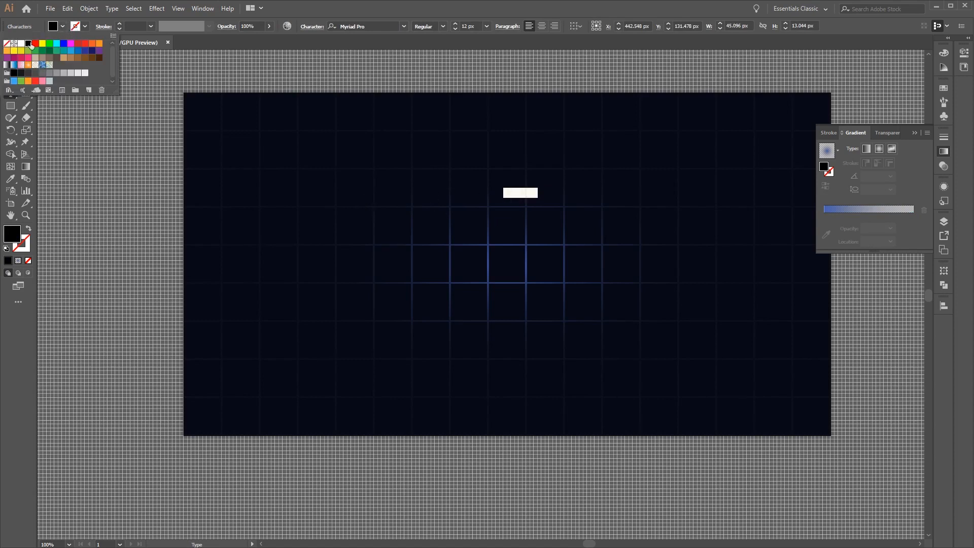
pyautogui.click(21, 43)
pyautogui.press('Escape')
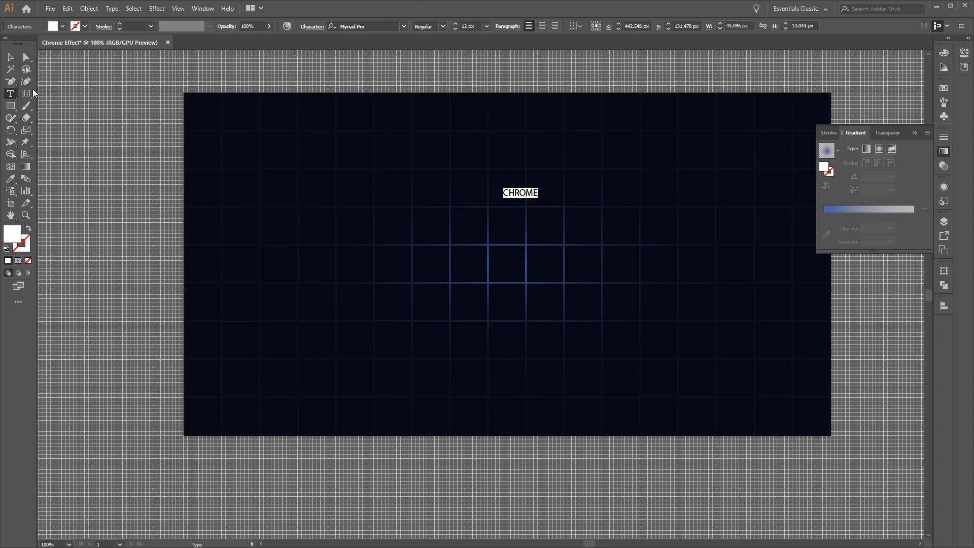
pyautogui.press('Escape')
# - Enlarge the CHROME text to about 340 px wide near the artboard's centre and change its font to Etna
pyautogui.moveTo(538, 198); pyautogui.dragTo(762, 263)
pyautogui.moveTo(696, 235); pyautogui.dragTo(577, 272)
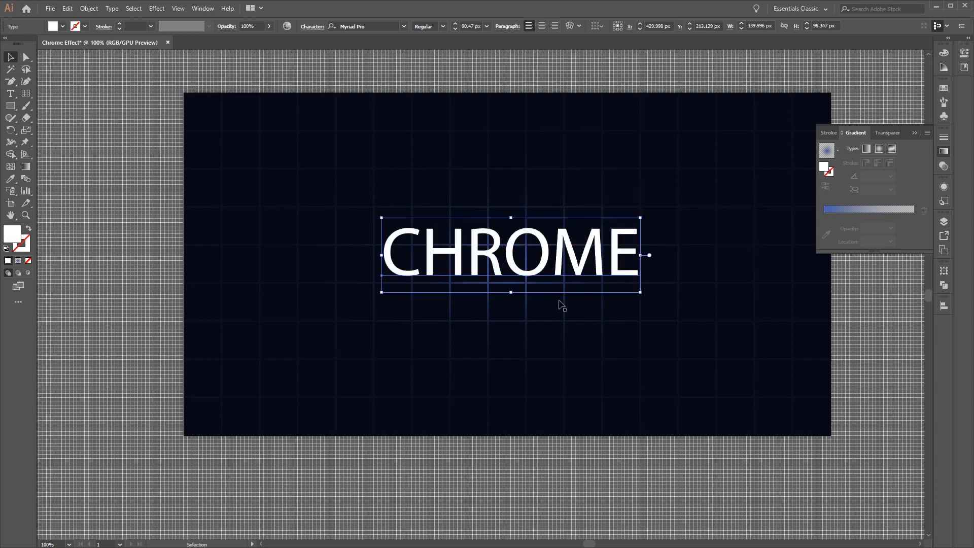
pyautogui.click(373, 27)
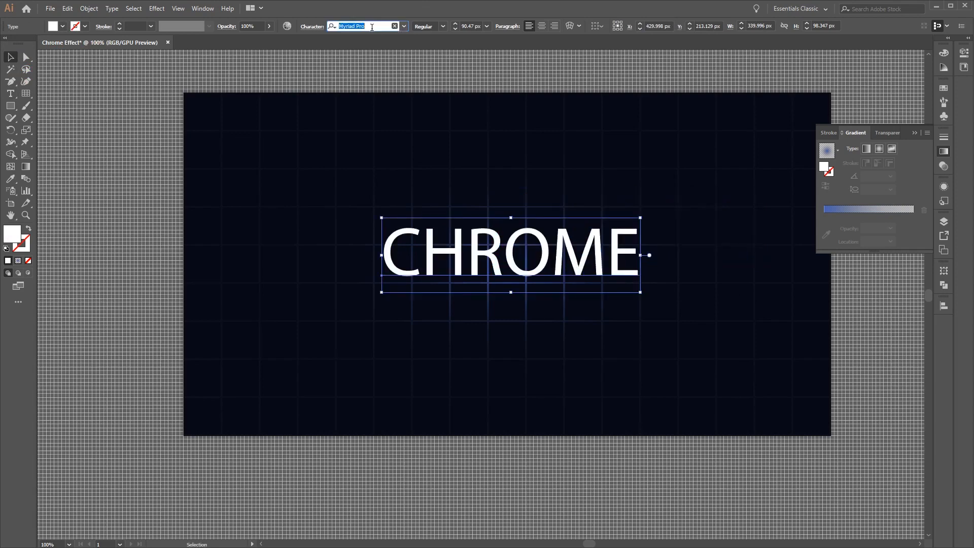
pyautogui.write('ETN')
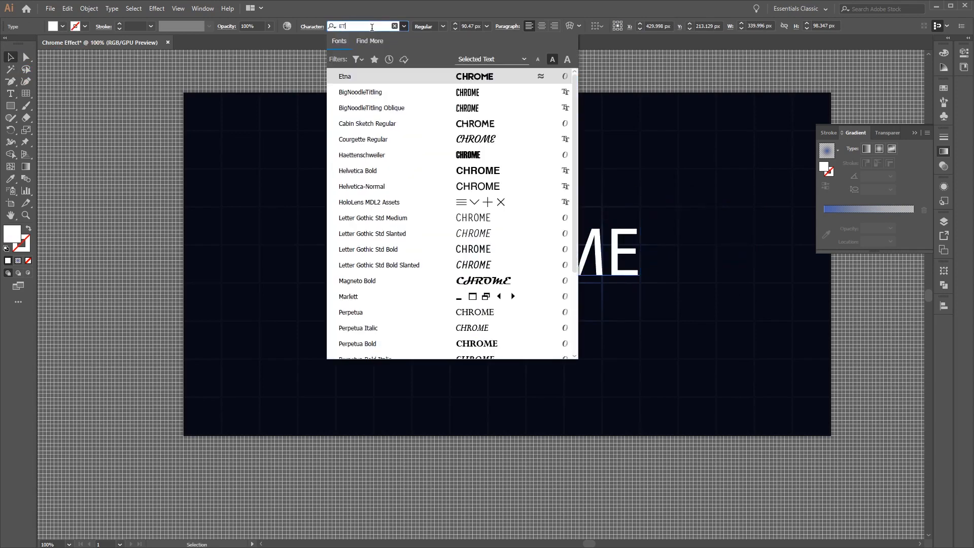
pyautogui.write('A')
pyautogui.click(450, 77)
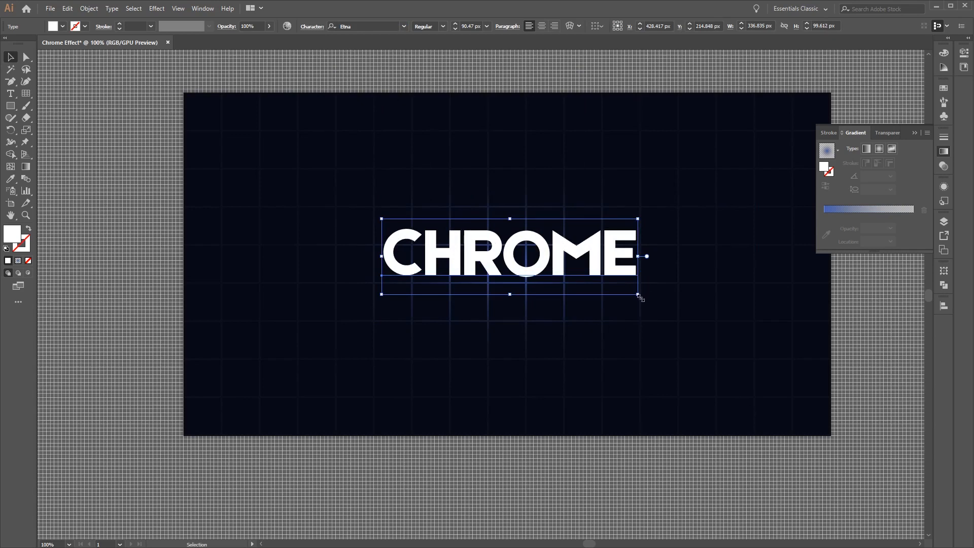
# - Enlarge the CHROME text to a font size of 135 px and move it back towards the artboard's centre
pyautogui.moveTo(642, 297); pyautogui.dragTo(732, 324)
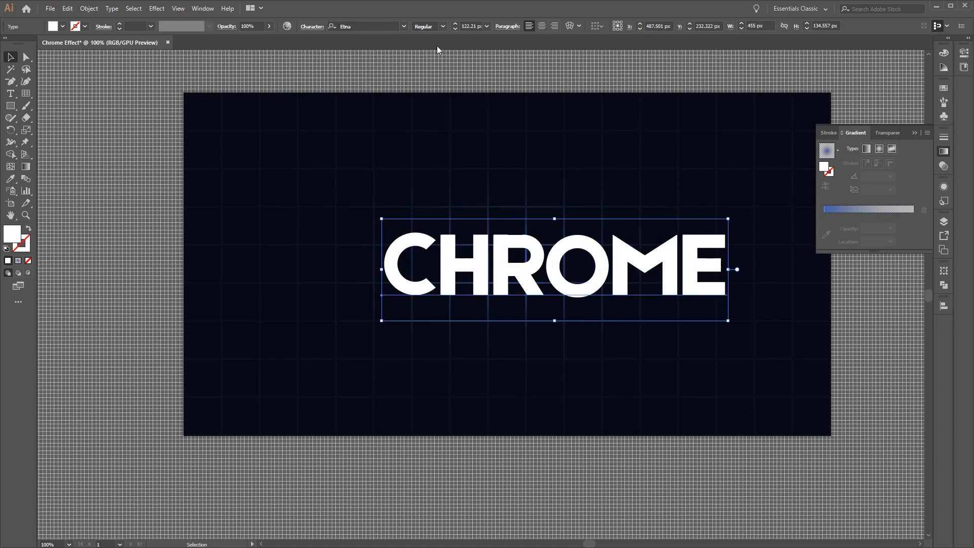
pyautogui.click(478, 25)
pyautogui.doubleClick(479, 24)
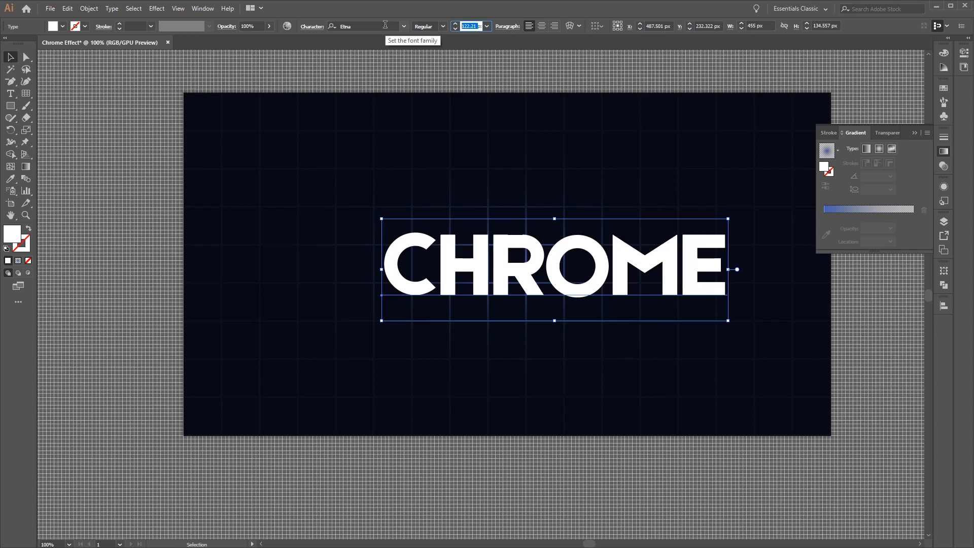
pyautogui.write('135')
pyautogui.press('Return')
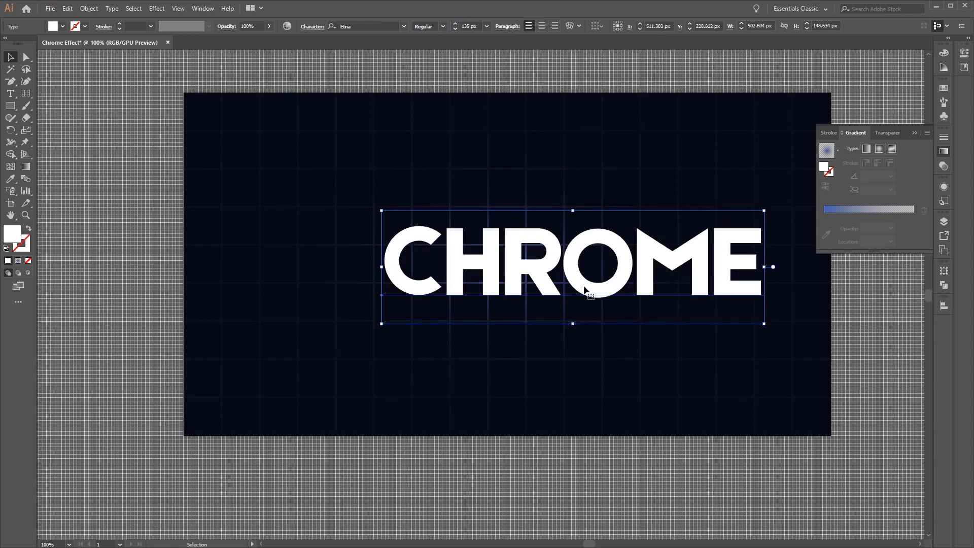
pyautogui.moveTo(585, 289); pyautogui.dragTo(543, 273)
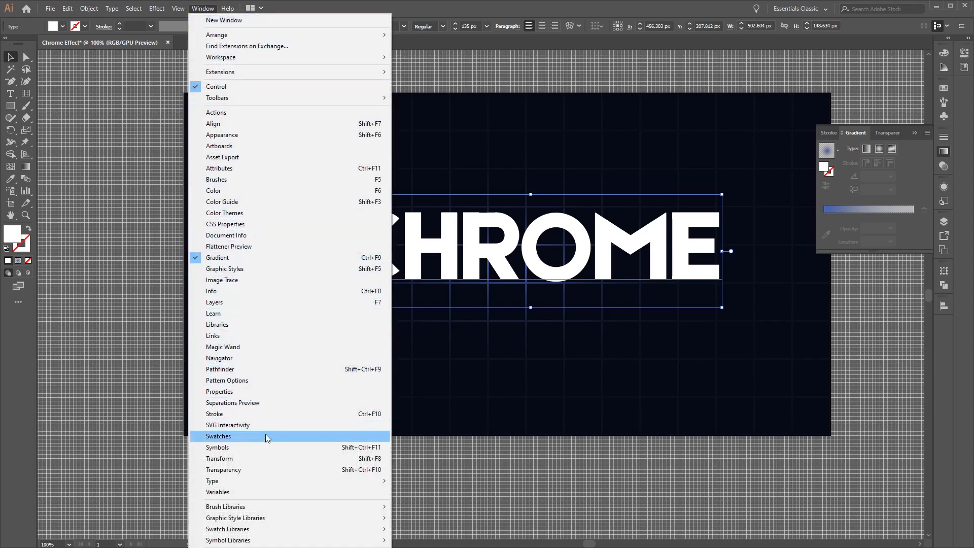
# - Dock the Character panel with the collapsed panels and set the CHROME text's tracking to 100
pyautogui.moveTo(281, 482)
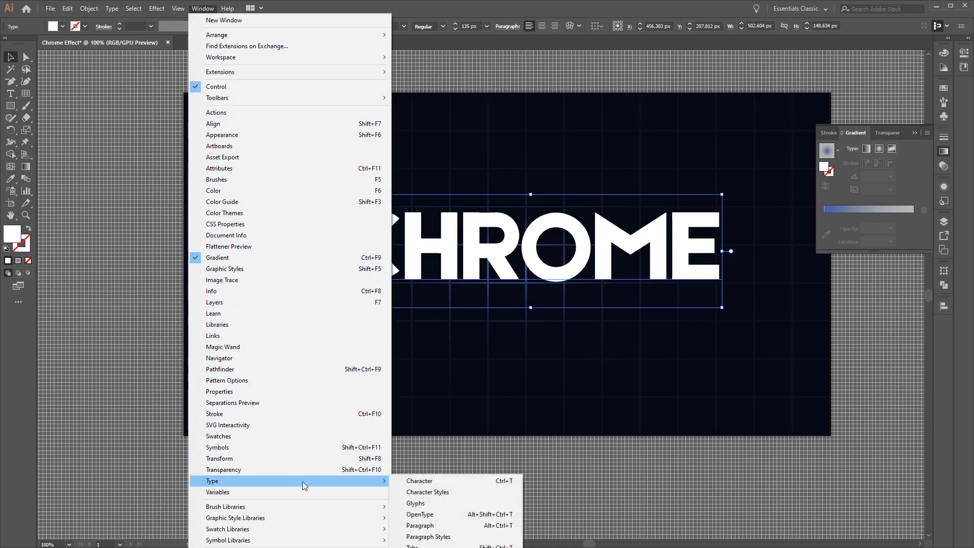
pyautogui.click(446, 482)
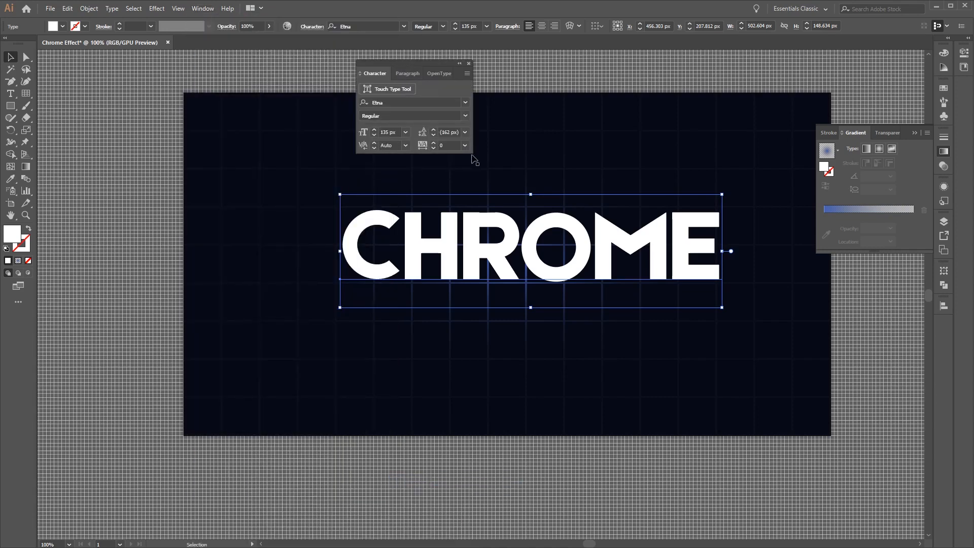
pyautogui.moveTo(413, 69); pyautogui.dragTo(951, 312)
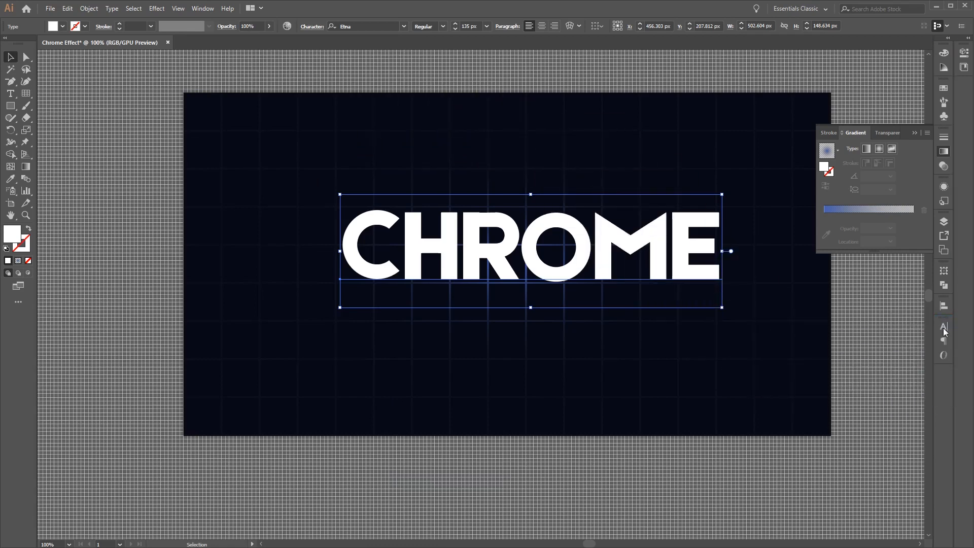
pyautogui.click(945, 329)
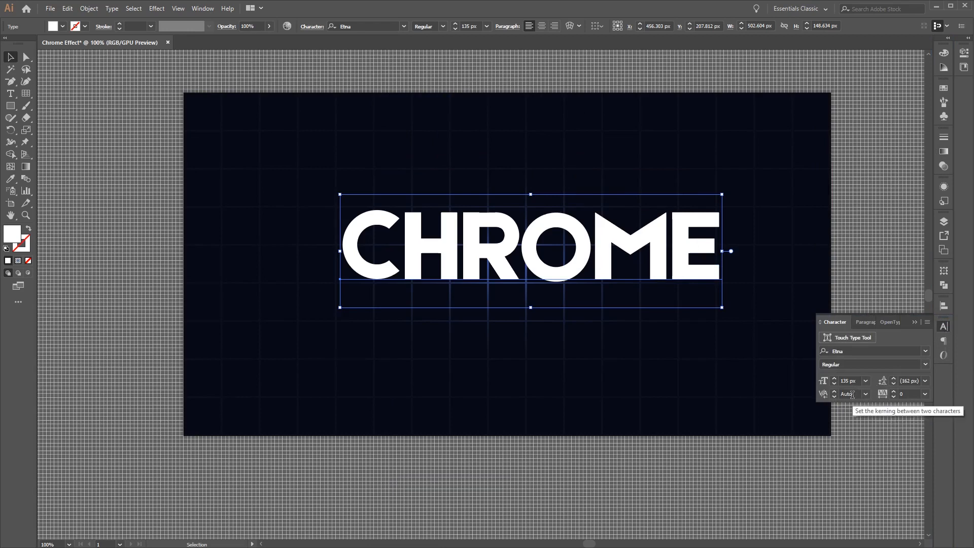
pyautogui.click(907, 395)
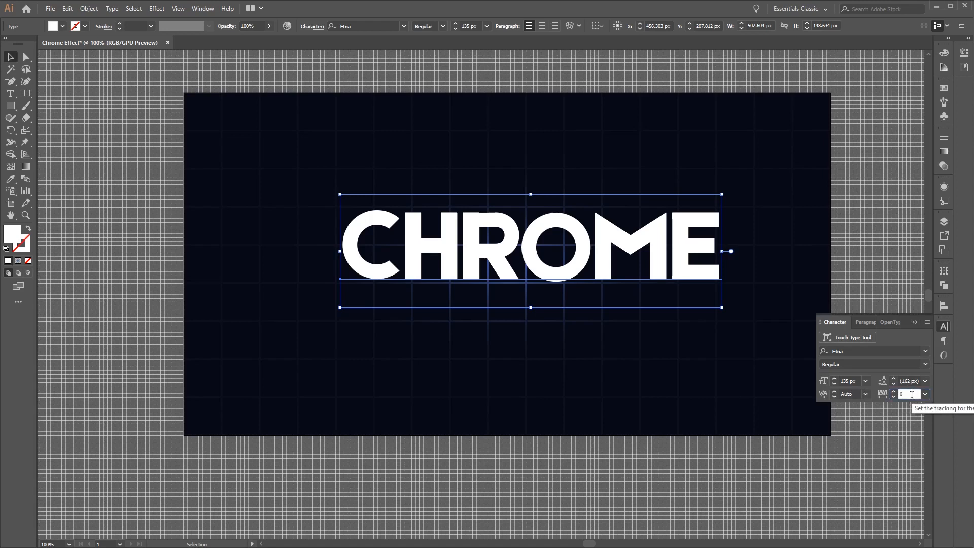
pyautogui.write('100')
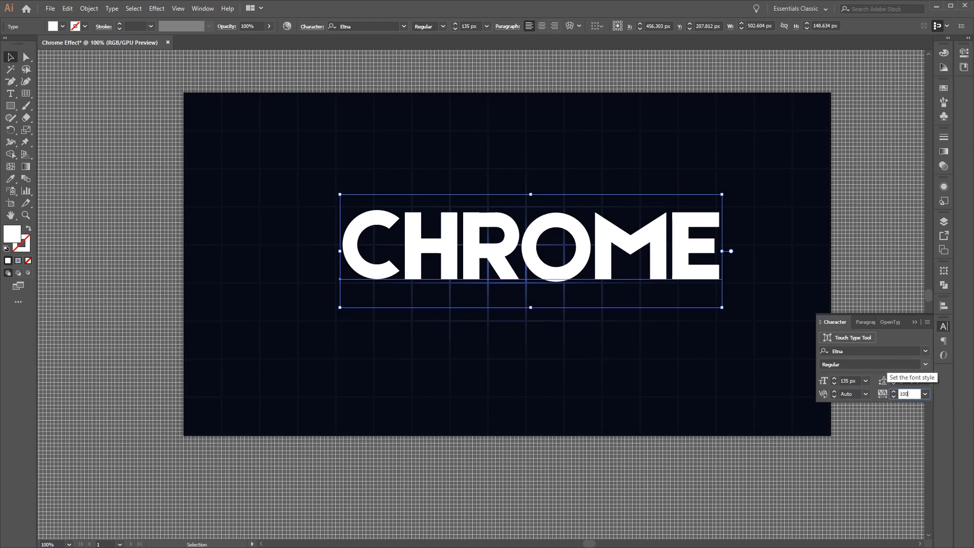
pyautogui.press('Return')
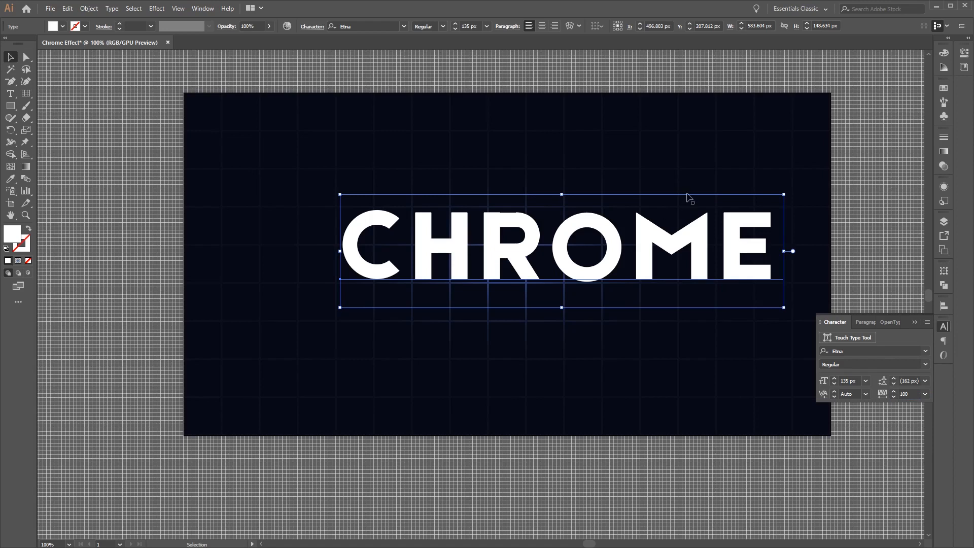
# - Centre the CHROME text horizontally and vertically on the artboard
pyautogui.moveTo(669, 239); pyautogui.dragTo(620, 231)
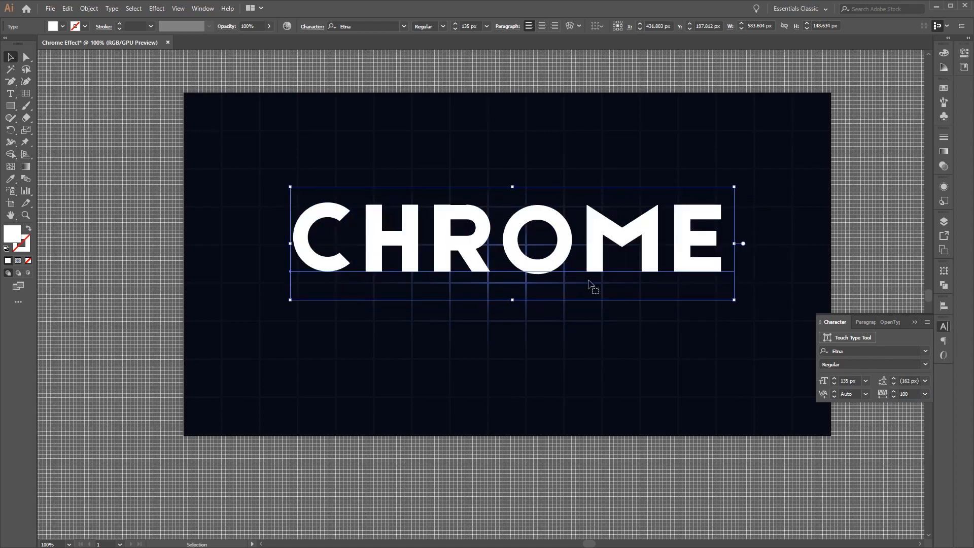
pyautogui.click(946, 305)
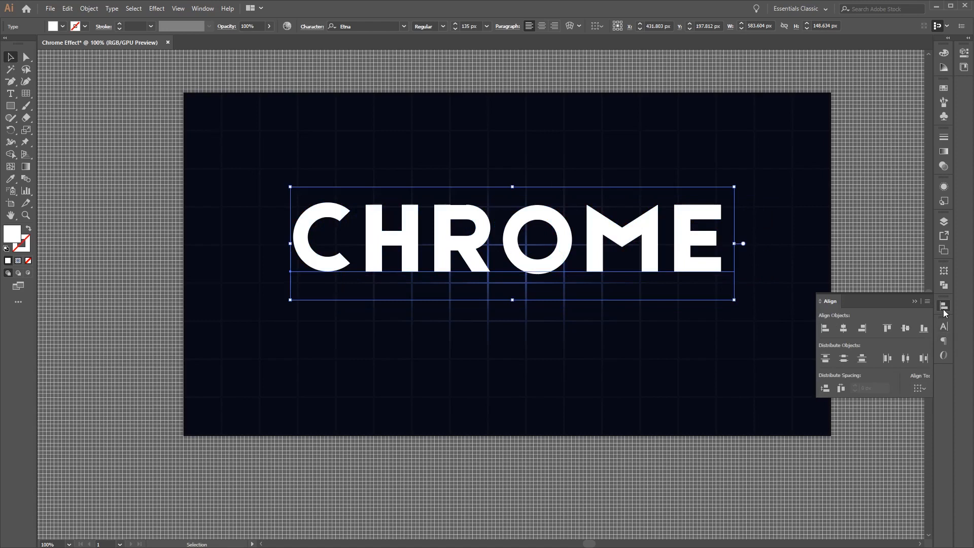
pyautogui.click(920, 389)
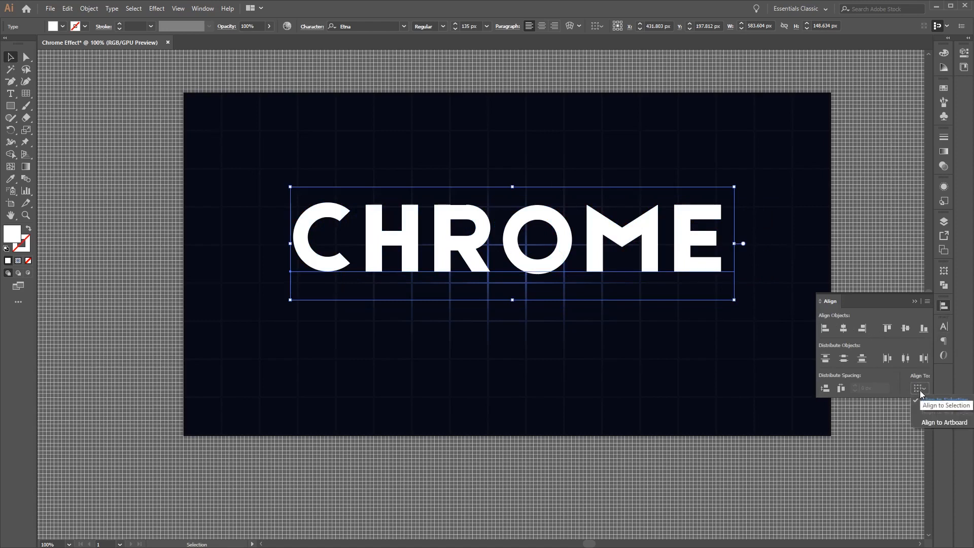
pyautogui.click(946, 422)
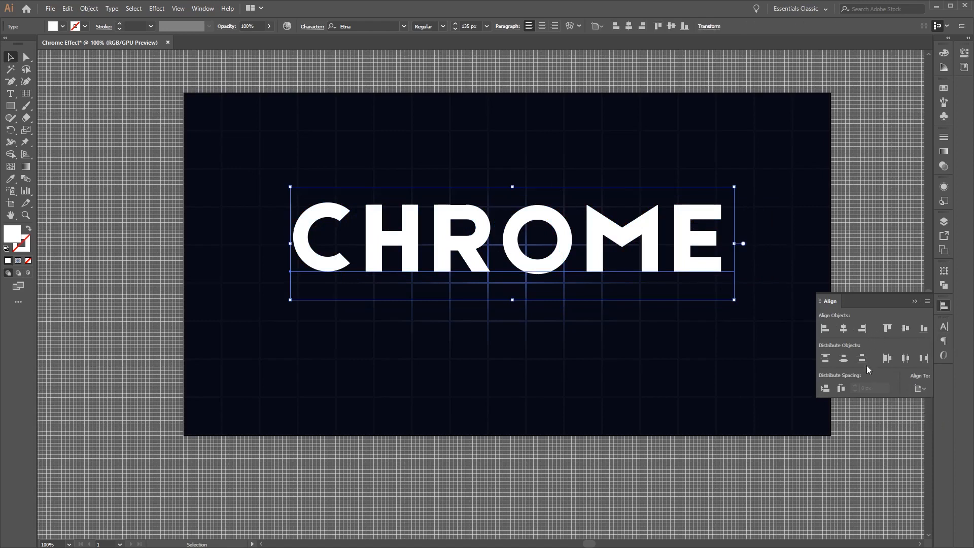
pyautogui.click(845, 330)
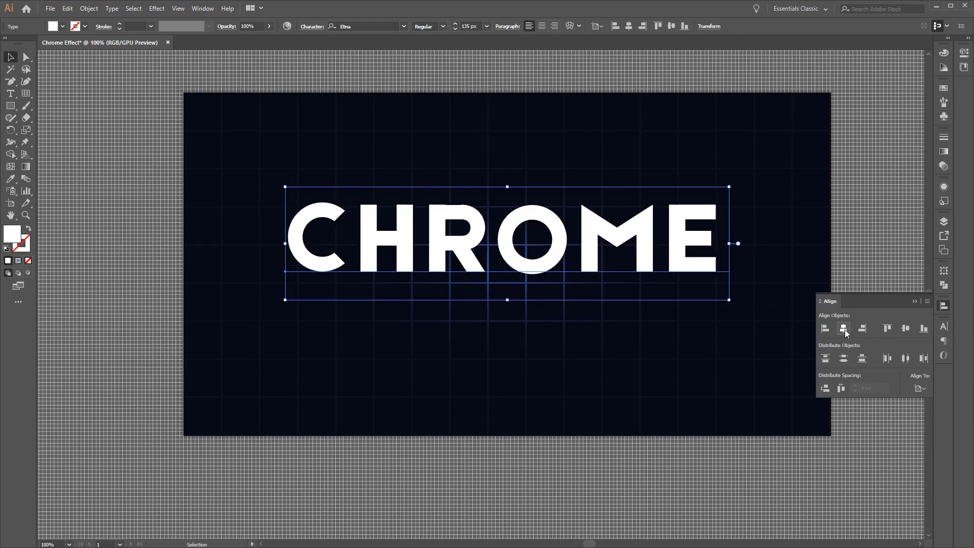
pyautogui.click(905, 329)
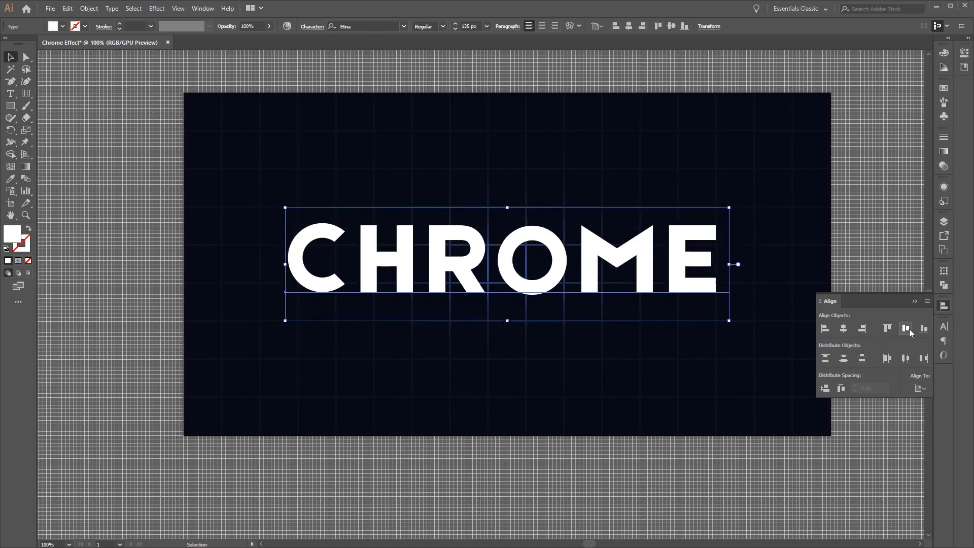
# - Add a new fill to the CHROME text's appearance
pyautogui.click(947, 201)
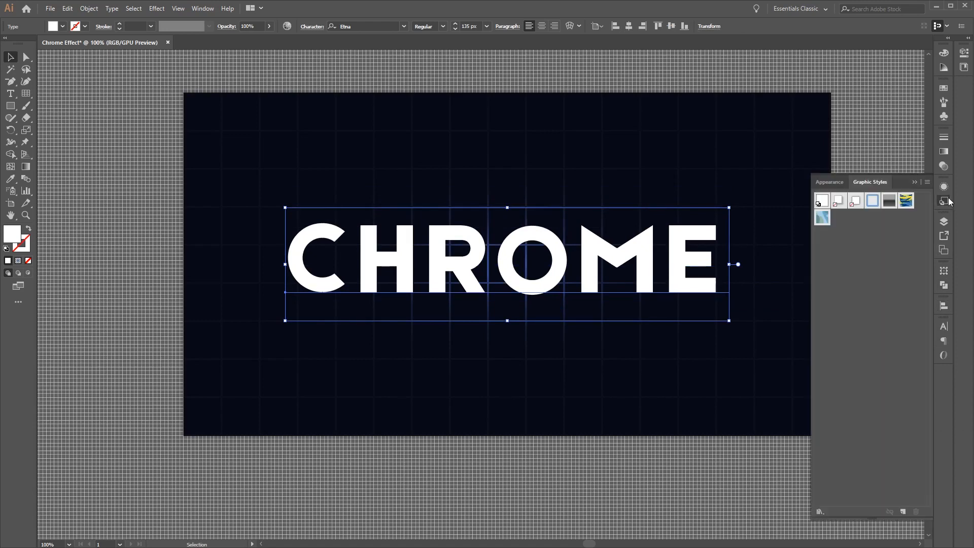
pyautogui.click(836, 186)
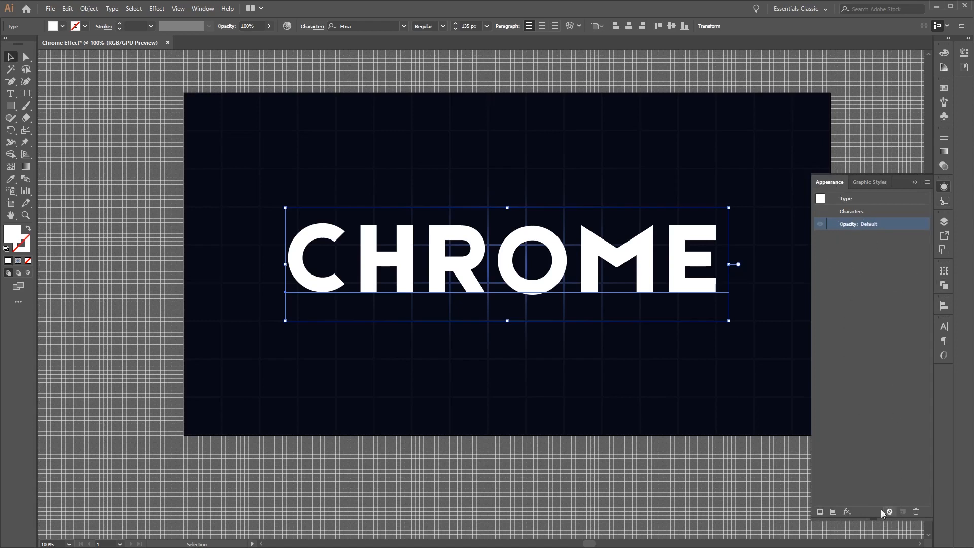
pyautogui.click(833, 512)
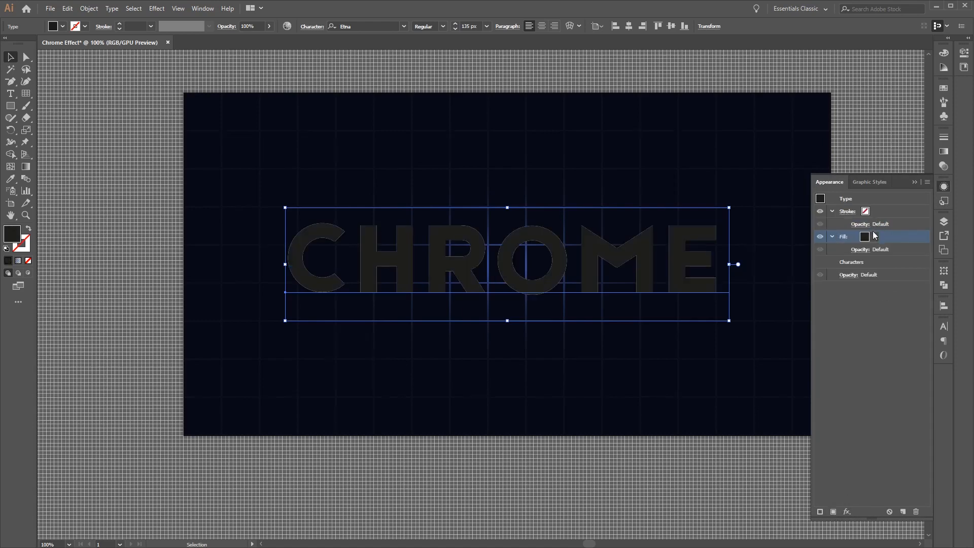
# - Give the text's new fill a linear gradient at a 90° angle
pyautogui.click(946, 151)
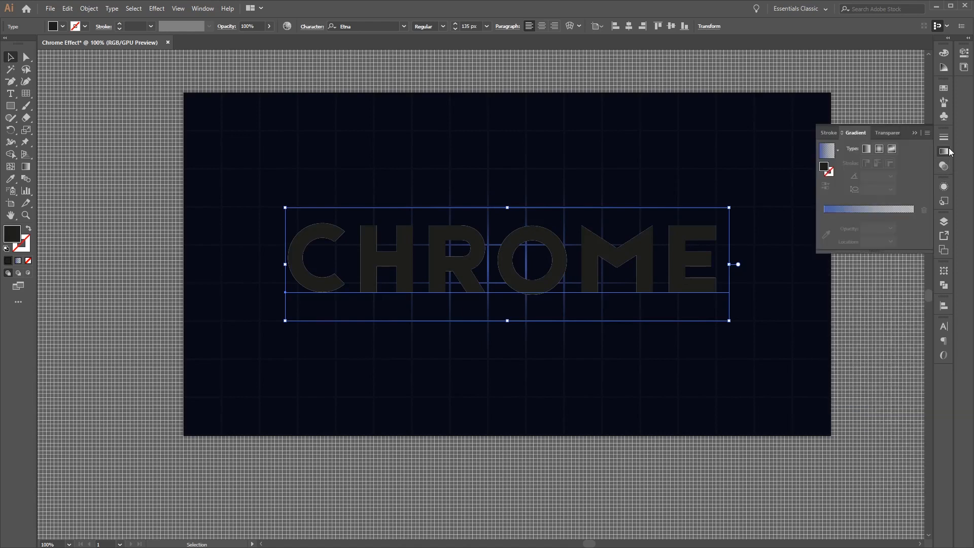
pyautogui.click(863, 148)
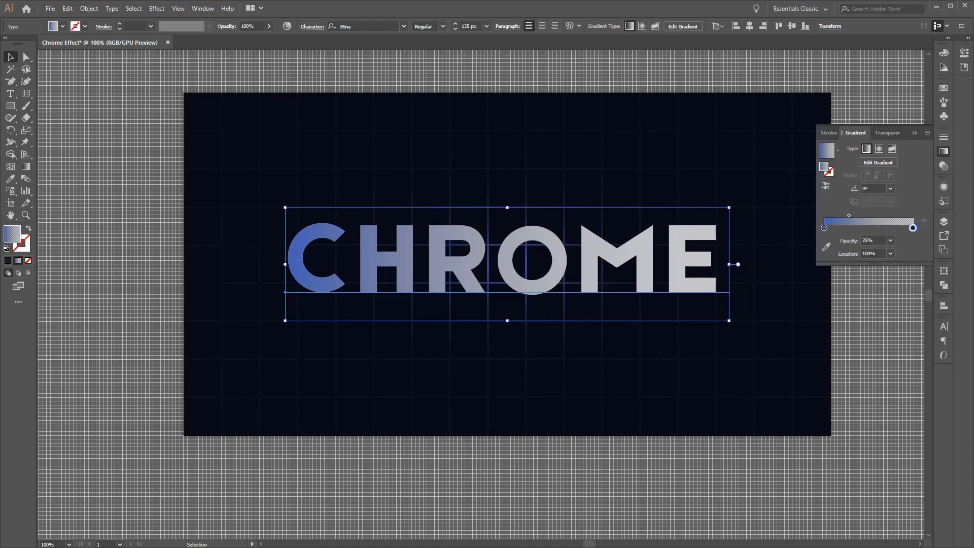
pyautogui.click(892, 189)
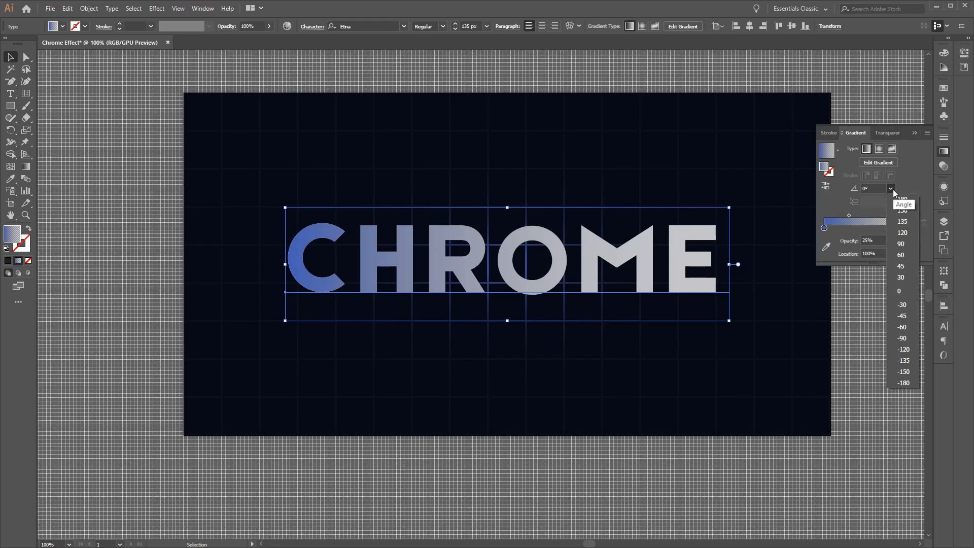
pyautogui.click(913, 243)
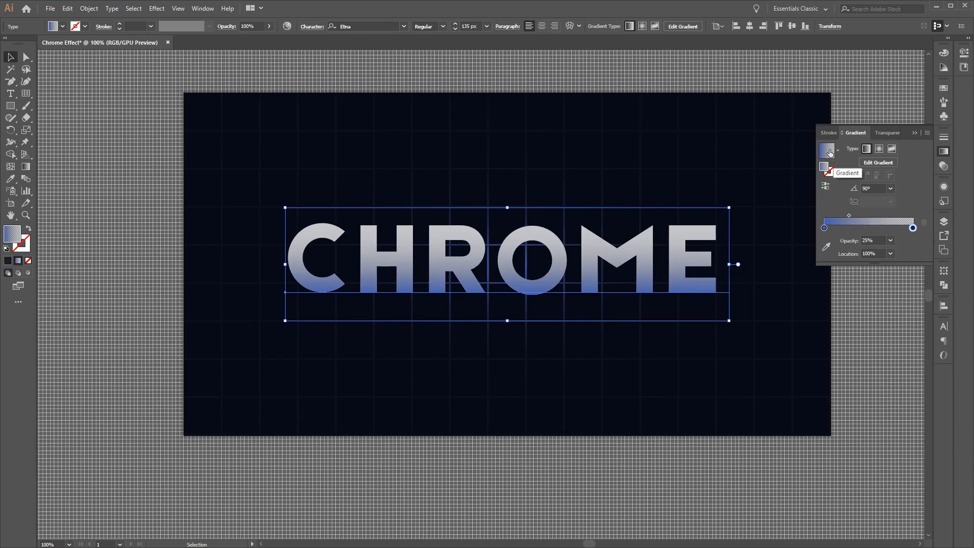
# - Set the colour of the text gradient's starting stop to RGB 255, 191, 255
pyautogui.doubleClick(823, 229)
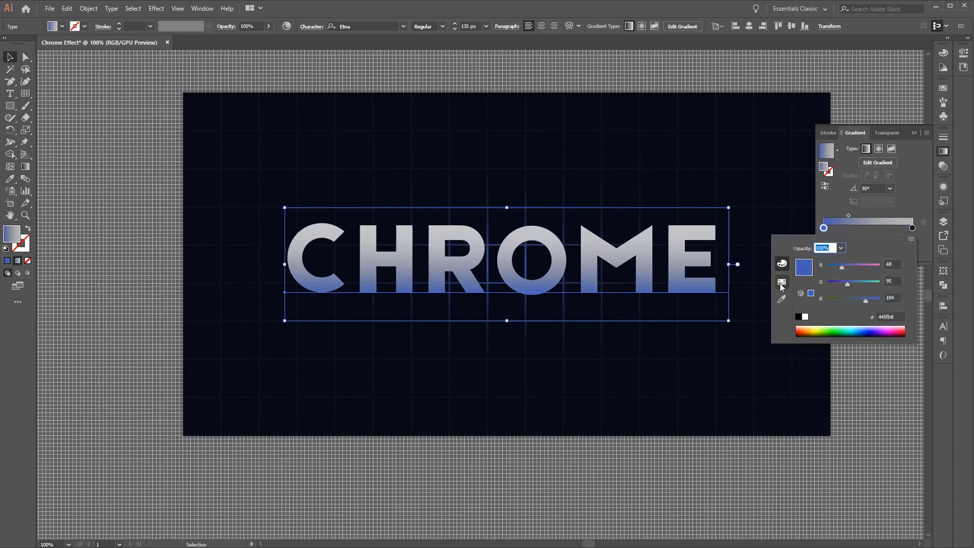
pyautogui.click(889, 264)
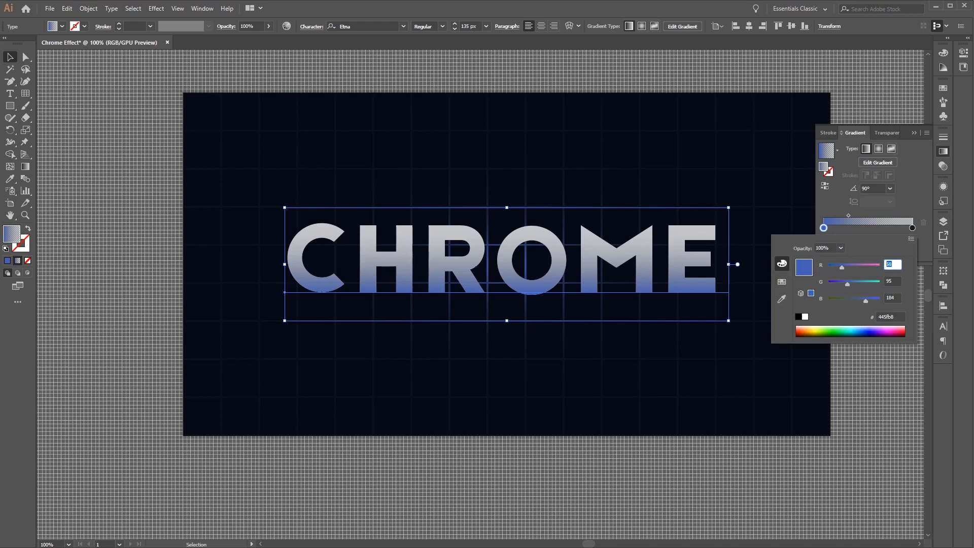
pyautogui.write('255')
pyautogui.press('Tab')
pyautogui.write('191')
pyautogui.press('Tab')
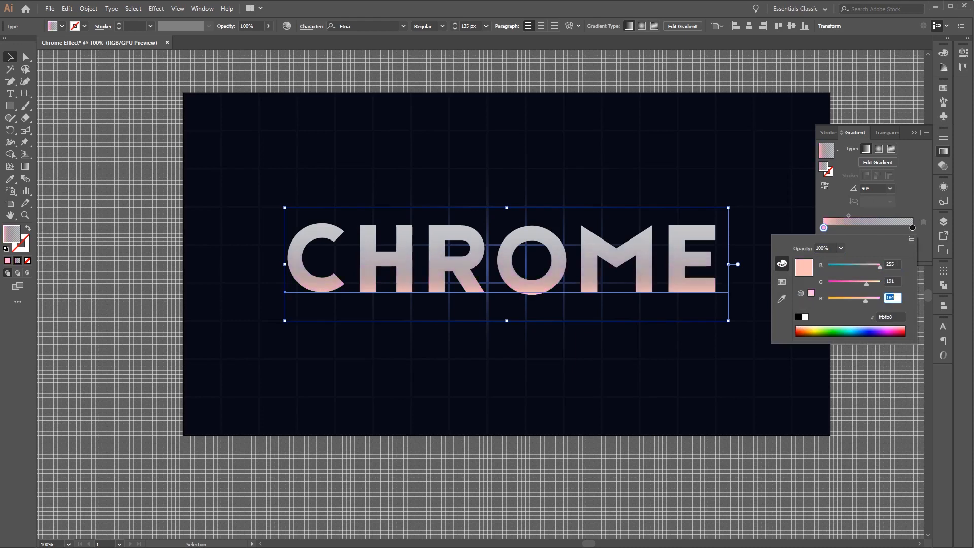
pyautogui.write('255')
pyautogui.press('Tab')
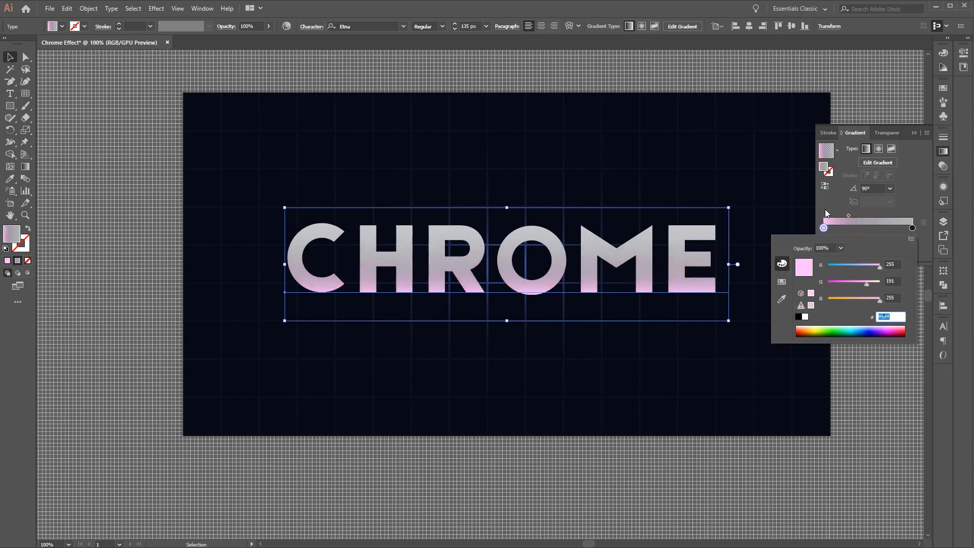
pyautogui.press('Return')
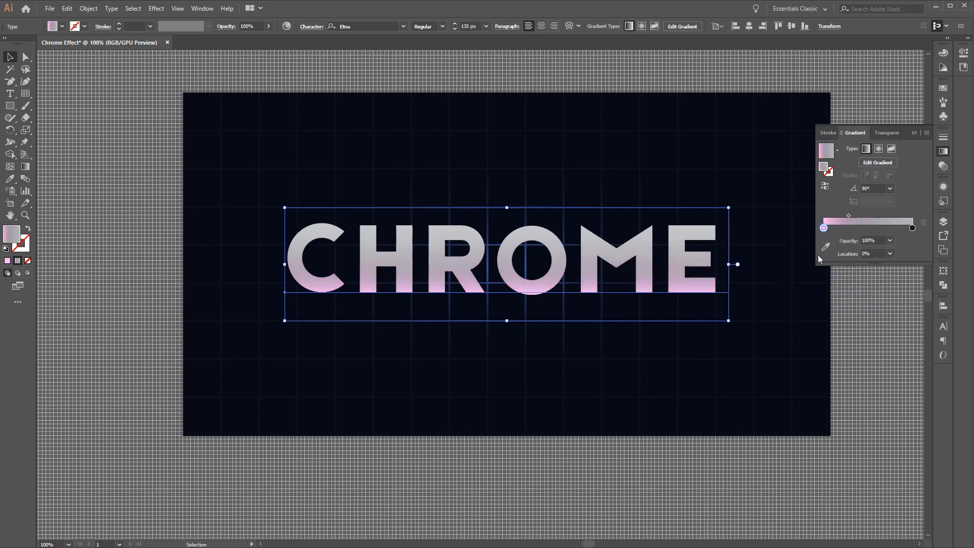
# - Add a gradient stop at the 15% location and set its opacity to 100%
pyautogui.click(841, 228)
pyautogui.click(883, 253)
pyautogui.write('15')
pyautogui.press('Return')
pyautogui.click(891, 240)
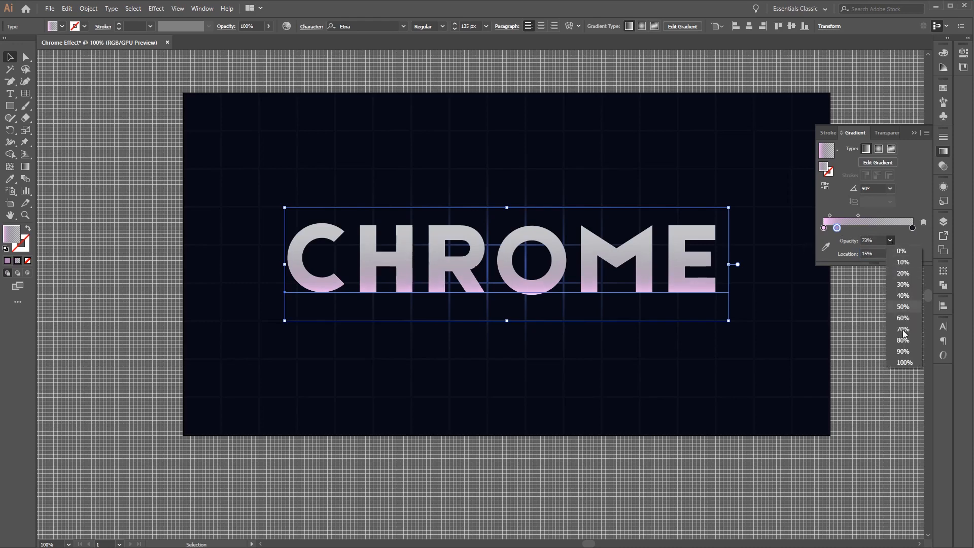
pyautogui.click(905, 362)
# - Set the opacity of the gradient's end stop to 100%
pyautogui.click(913, 228)
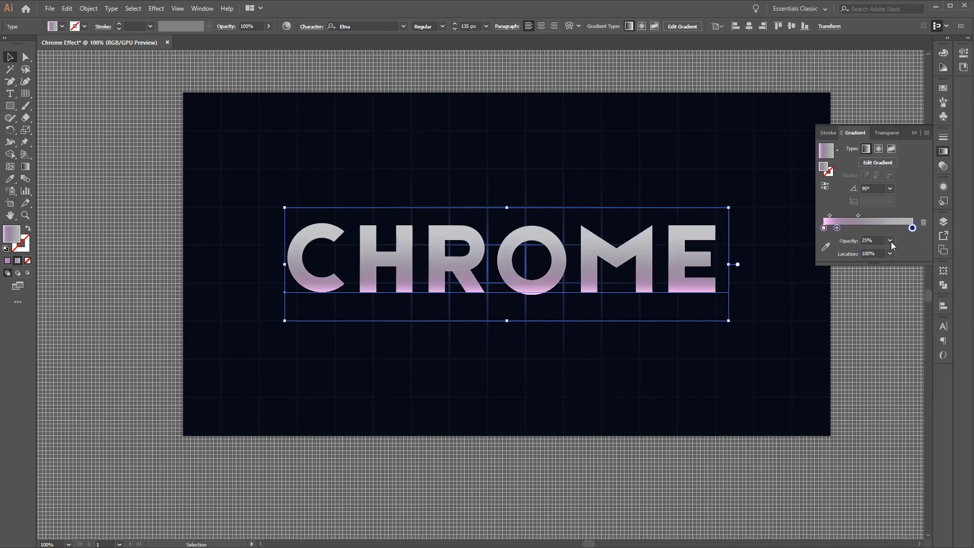
pyautogui.click(874, 241)
pyautogui.write('100')
pyautogui.press('Return')
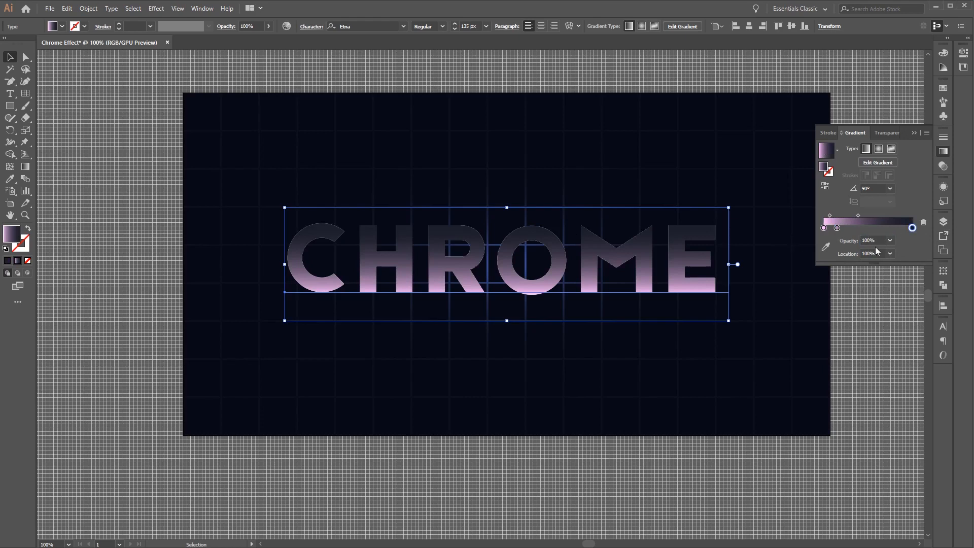
# - Set the colour of the gradient stop at 15% to RGB 226, 109, 190
pyautogui.doubleClick(838, 229)
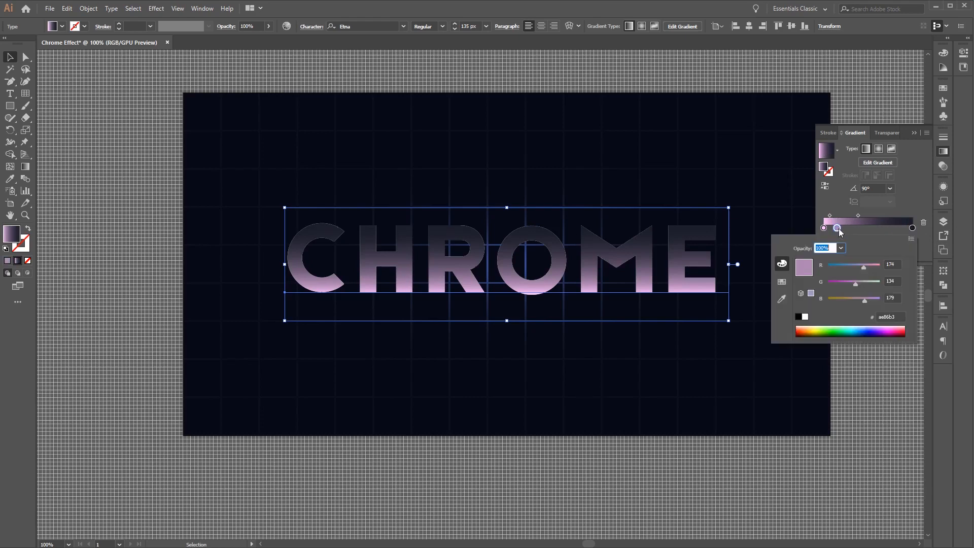
pyautogui.click(896, 263)
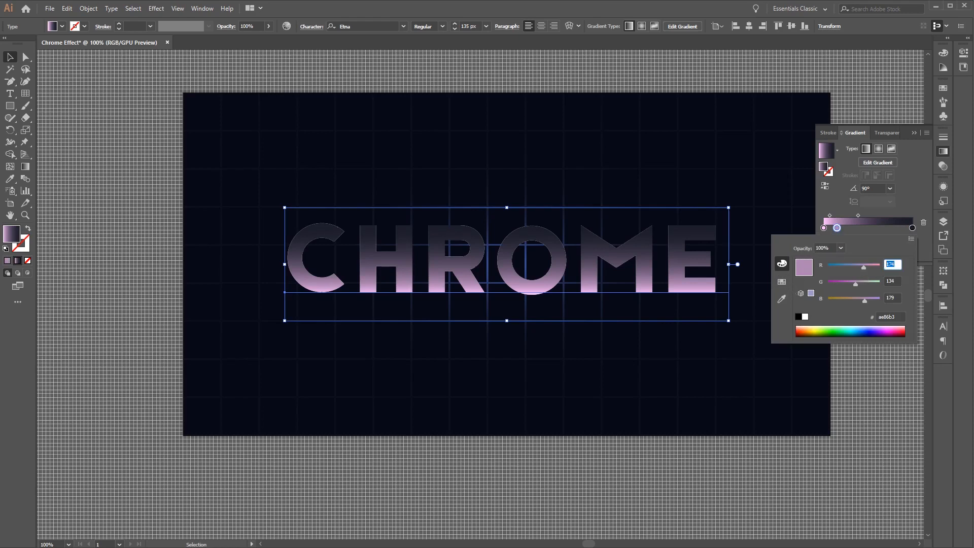
pyautogui.write('226')
pyautogui.press('Tab')
pyautogui.write('109')
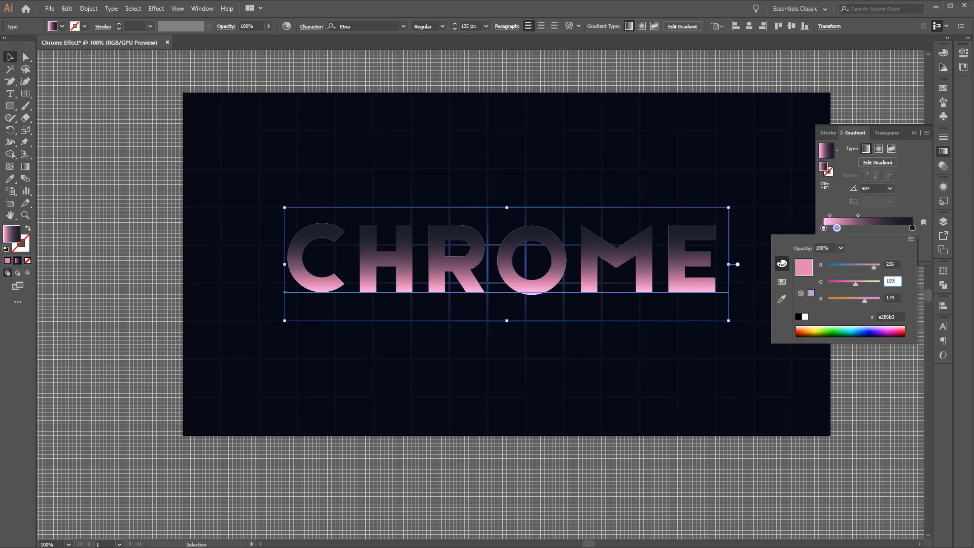
pyautogui.press('Tab')
pyautogui.write('190')
pyautogui.press('Return')
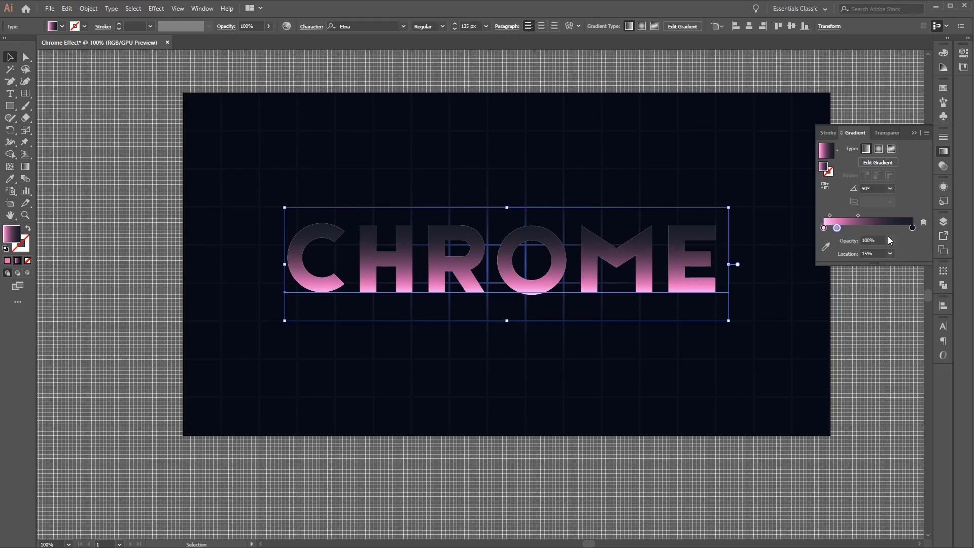
# - Add a gradient stop with the colour RGB 51, 3, 55 and place it at the 50% location
pyautogui.click(873, 229)
pyautogui.doubleClick(873, 228)
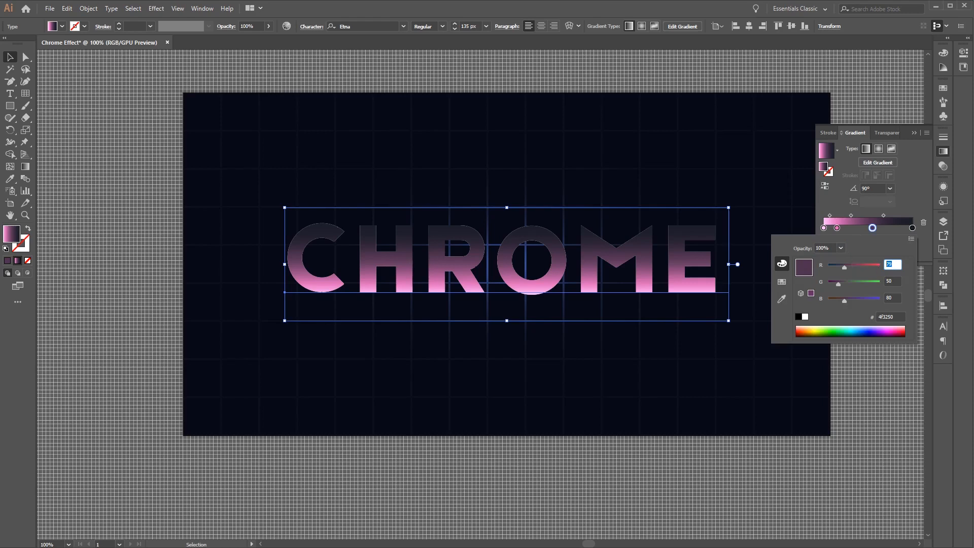
pyautogui.write('51')
pyautogui.press('Tab')
pyautogui.write('3')
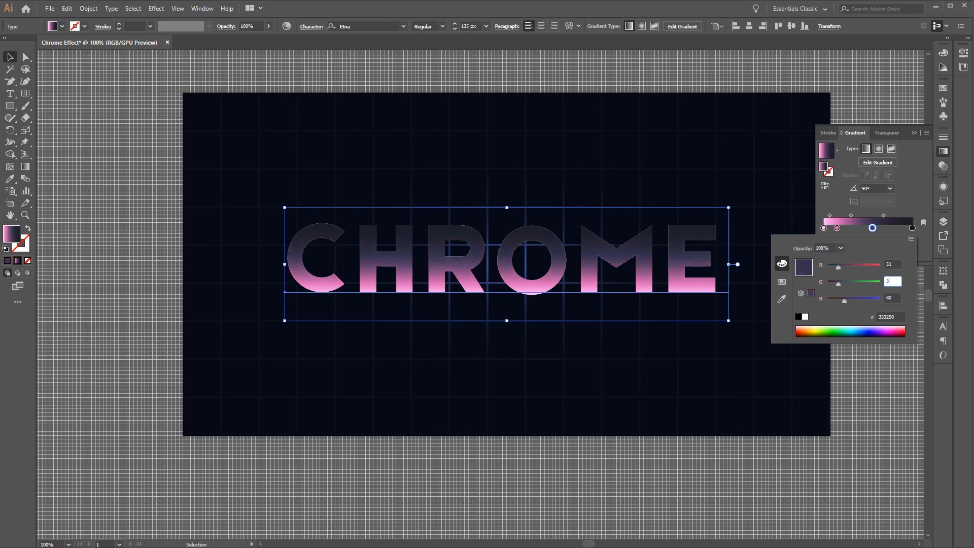
pyautogui.press('Tab')
pyautogui.write('55')
pyautogui.press('Return')
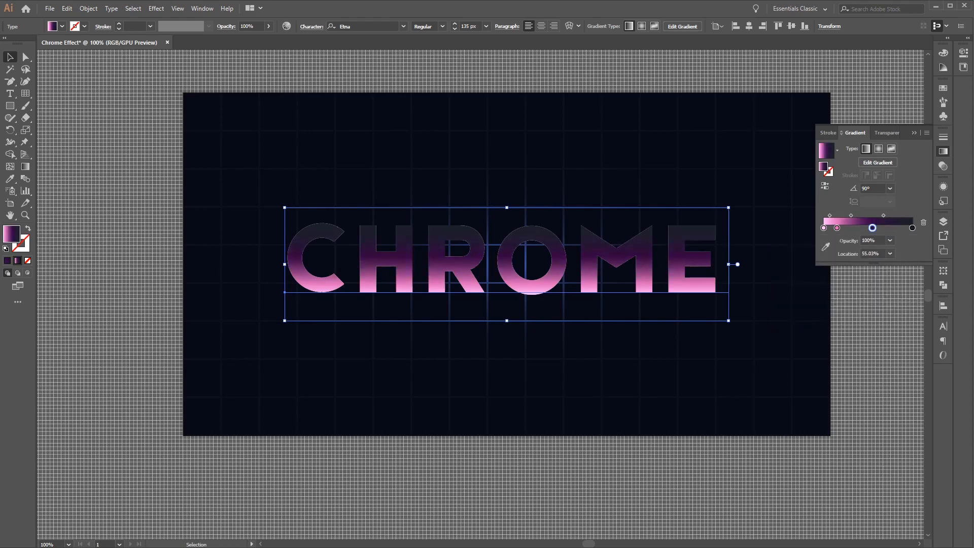
pyautogui.click(881, 255)
pyautogui.write('50')
pyautogui.press('Return')
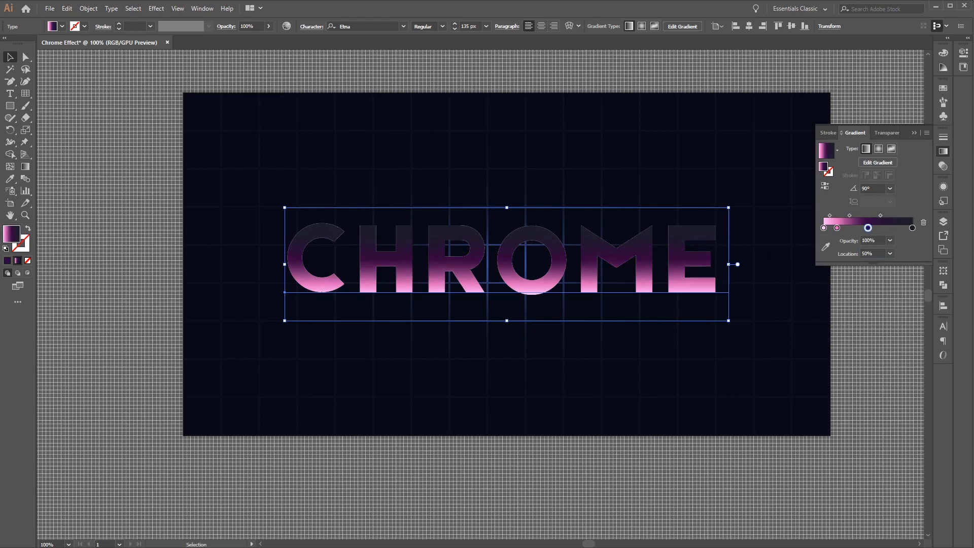
# - Add another gradient stop just past the middle one, at the 53% location
pyautogui.click(875, 228)
pyautogui.moveTo(883, 253); pyautogui.dragTo(832, 241)
pyautogui.write('53')
pyautogui.press('Return')
# - Set the colour of the gradient stop at 53% to RGB 255, 254, 255
pyautogui.doubleClick(871, 228)
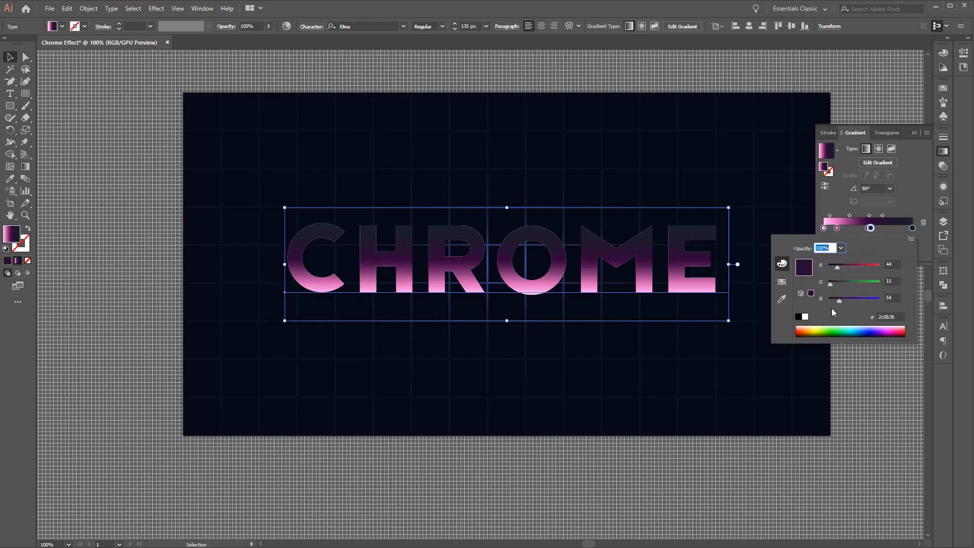
pyautogui.click(901, 265)
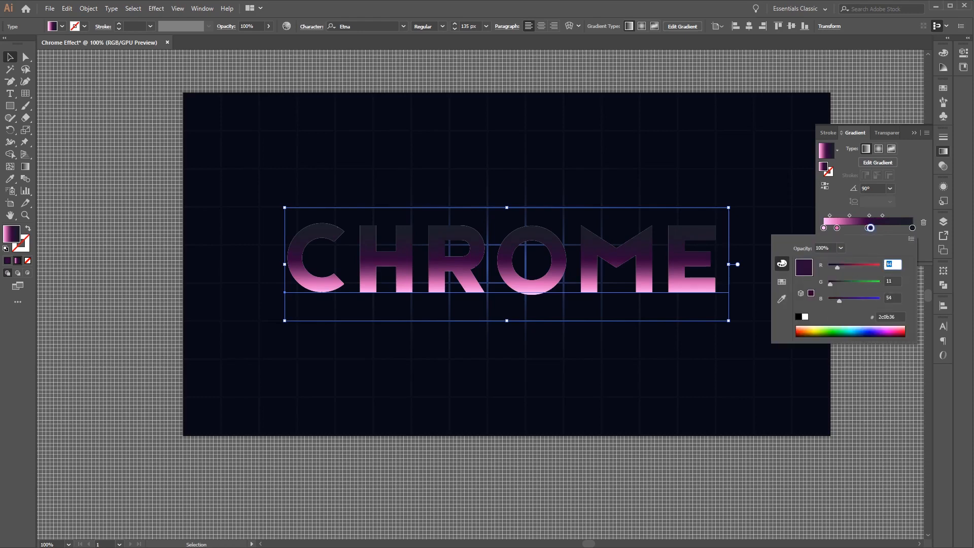
pyautogui.write('255')
pyautogui.press('Tab')
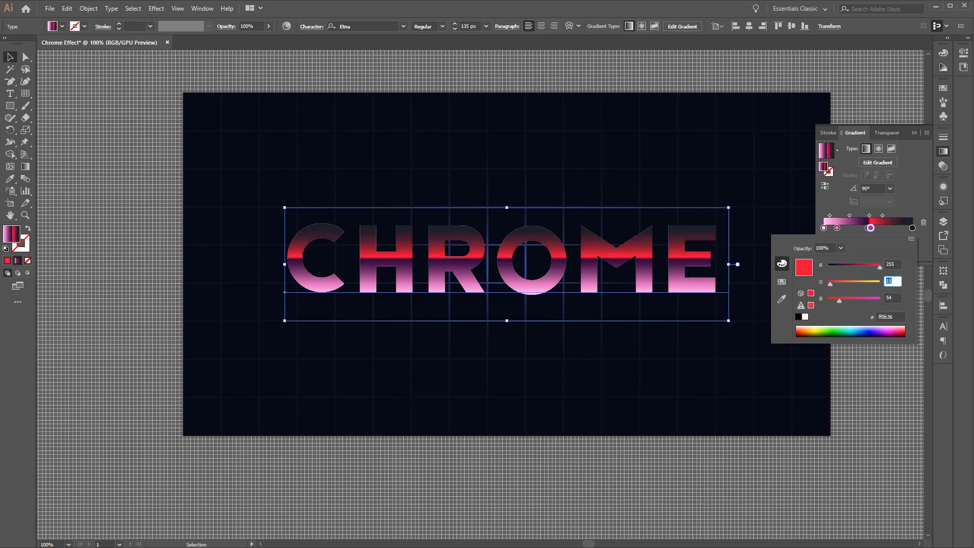
pyautogui.write('254')
pyautogui.press('Tab')
pyautogui.write('255')
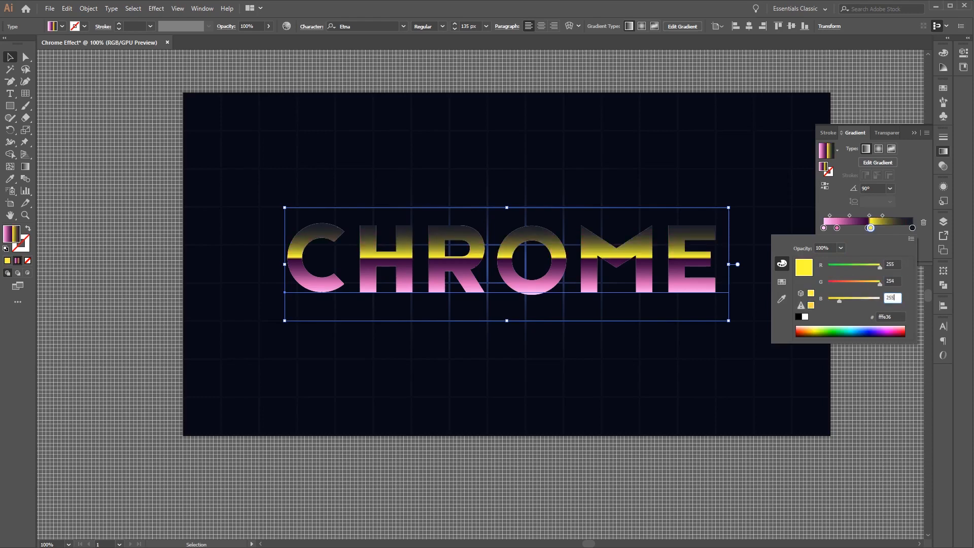
pyautogui.press('Tab')
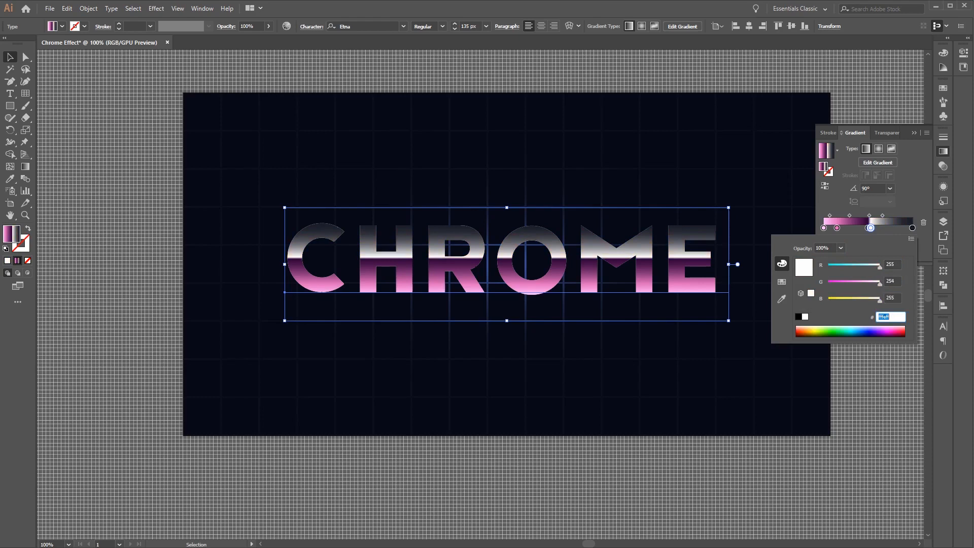
pyautogui.click(906, 204)
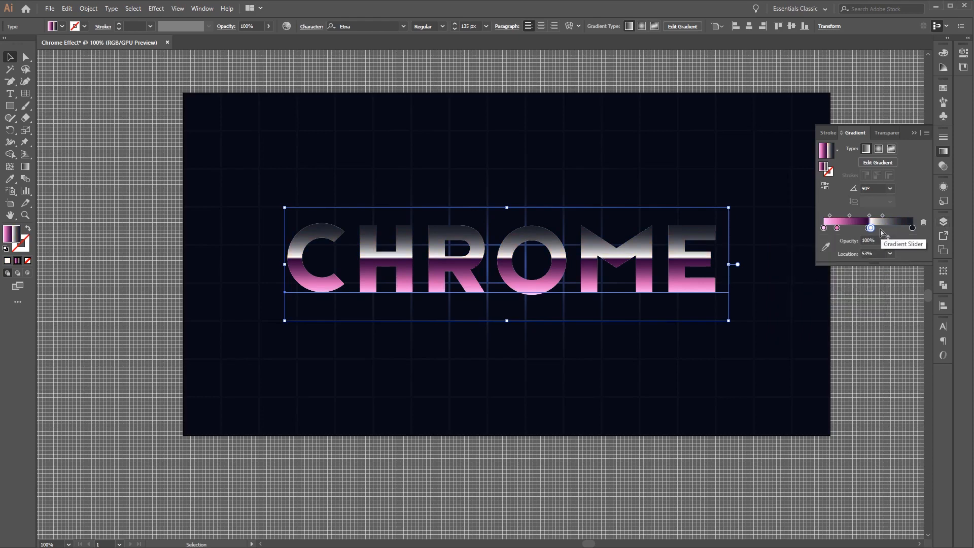
# - Add a gradient stop to the text's fill at the 60% location
pyautogui.click(882, 228)
pyautogui.click(873, 253)
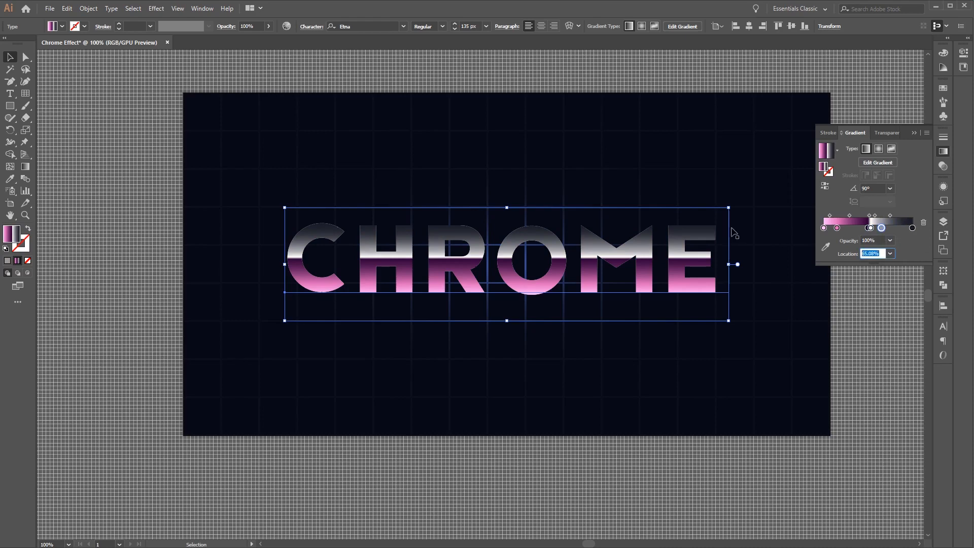
pyautogui.write('60')
pyautogui.press('Return')
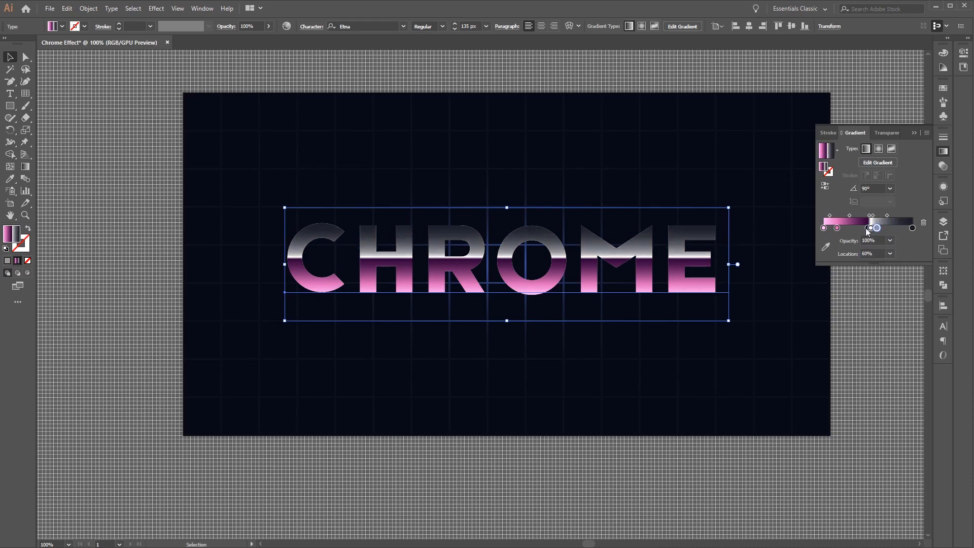
# - Set the colour of the gradient stop at 60% to RGB 209, 224, 253
pyautogui.doubleClick(877, 228)
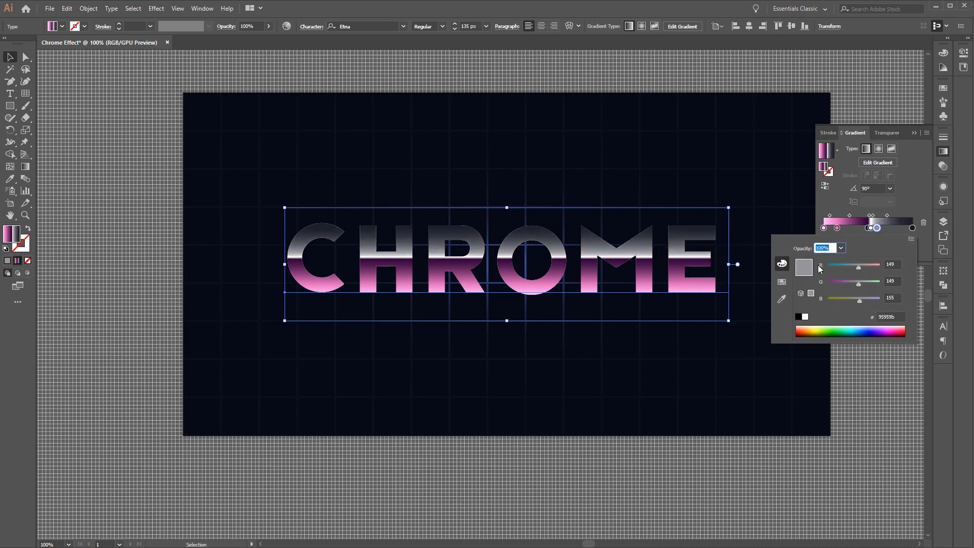
pyautogui.click(893, 265)
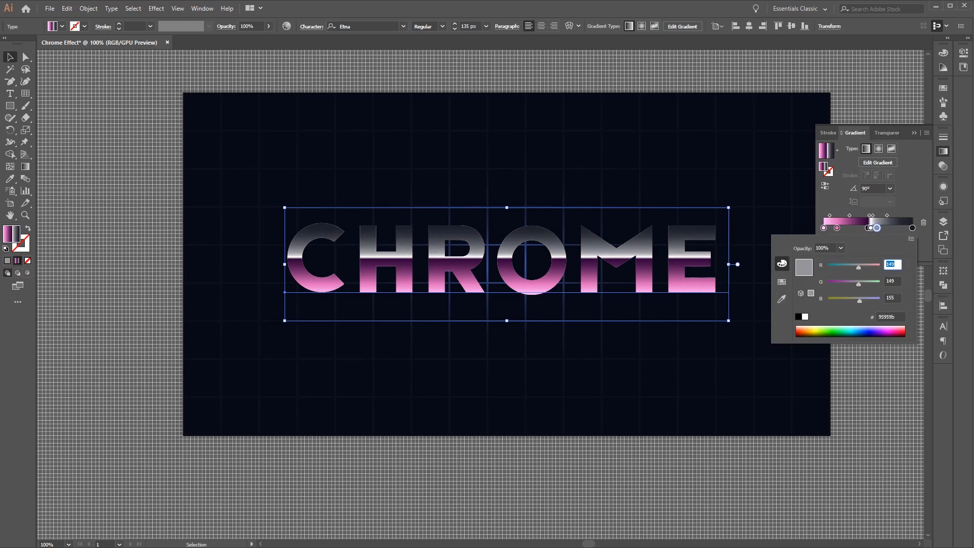
pyautogui.write('209')
pyautogui.press('Tab')
pyautogui.write('22')
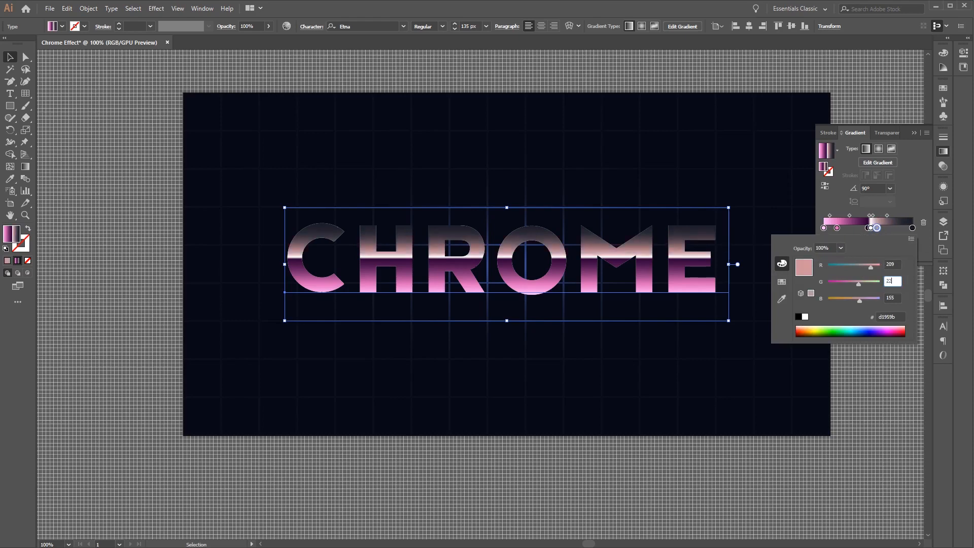
pyautogui.write('4')
pyautogui.press('Tab')
pyautogui.write('15')
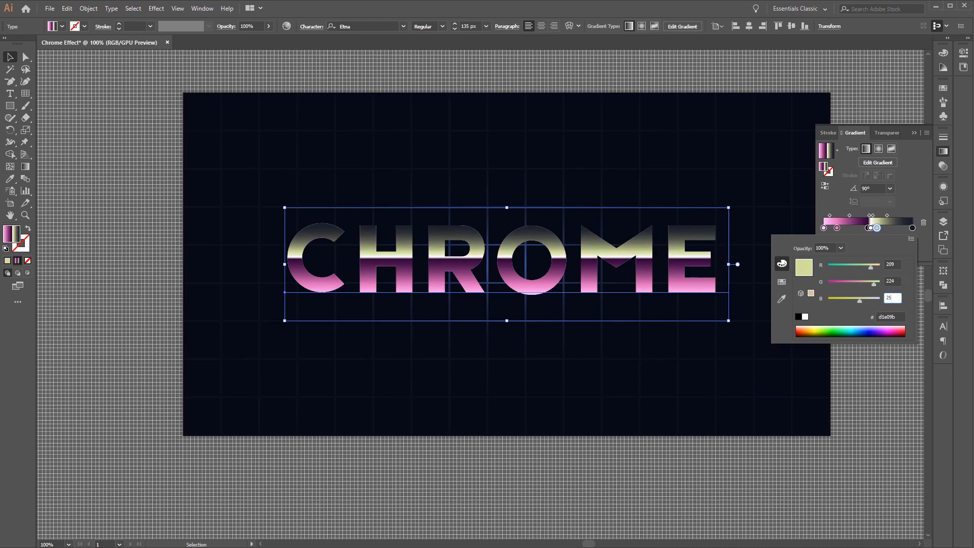
pyautogui.write('3')
pyautogui.press('Tab')
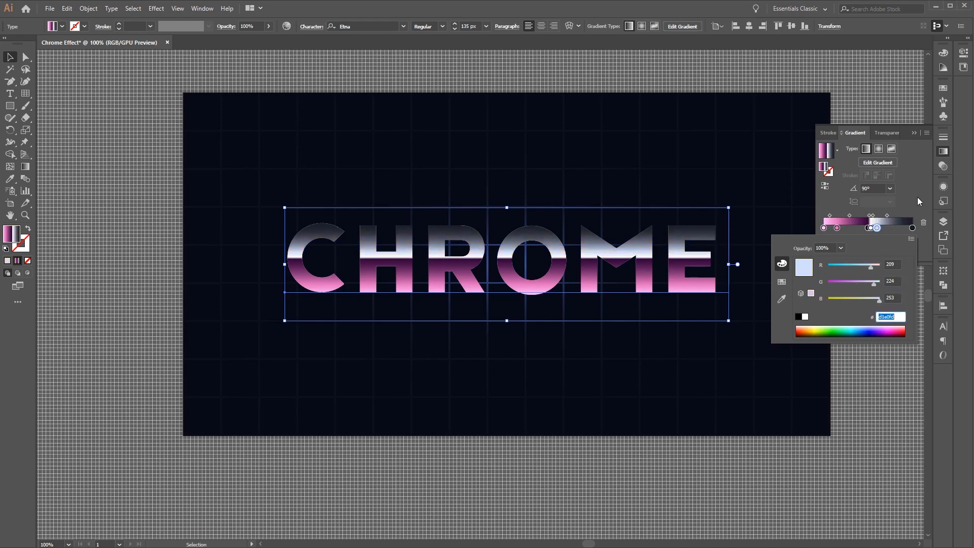
pyautogui.press('Return')
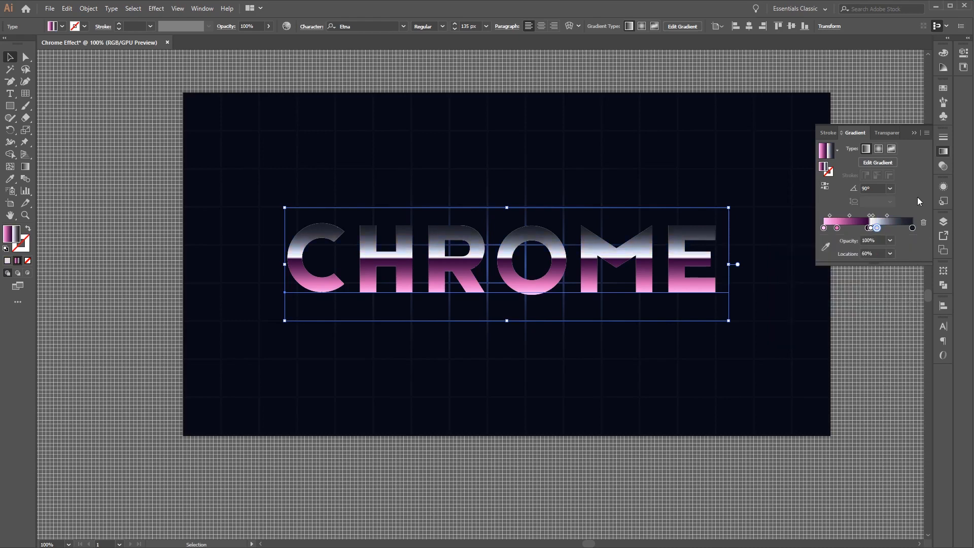
# - Add a gradient stop near the end of the gradient, at the 90% location
pyautogui.click(902, 229)
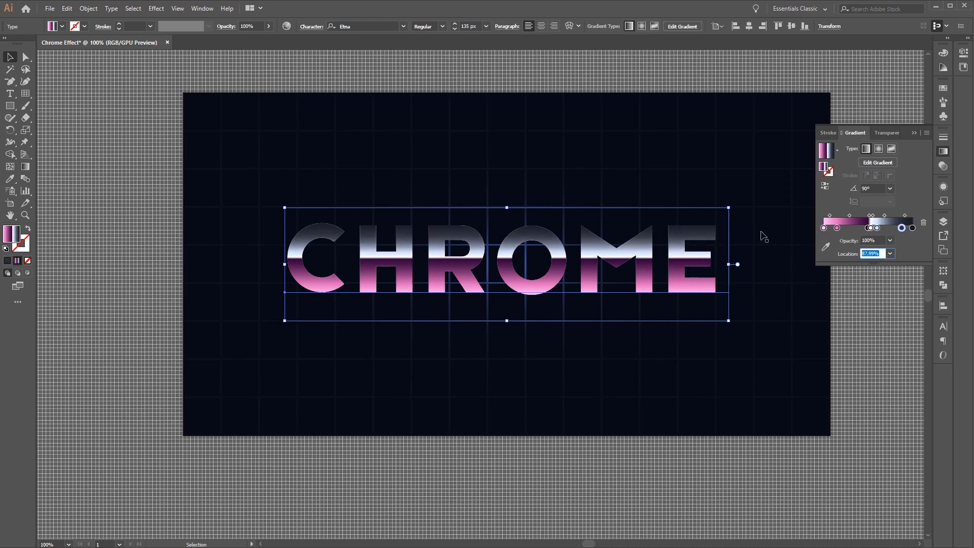
pyautogui.write('90')
pyautogui.press('Return')
# - Set the colour of the gradient stop at 90% to RGB 68, 95, 184
pyautogui.doubleClick(904, 228)
pyautogui.press('Tab')
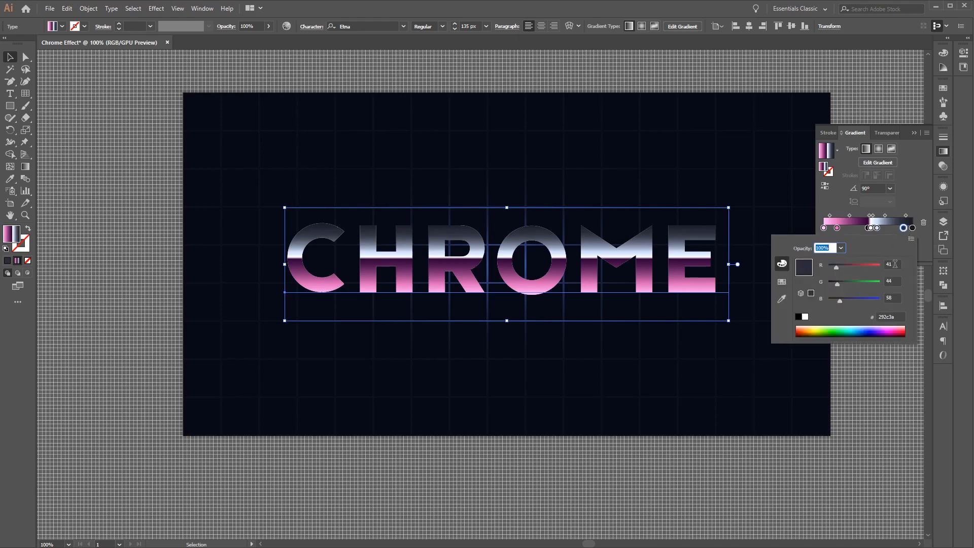
pyautogui.write('68')
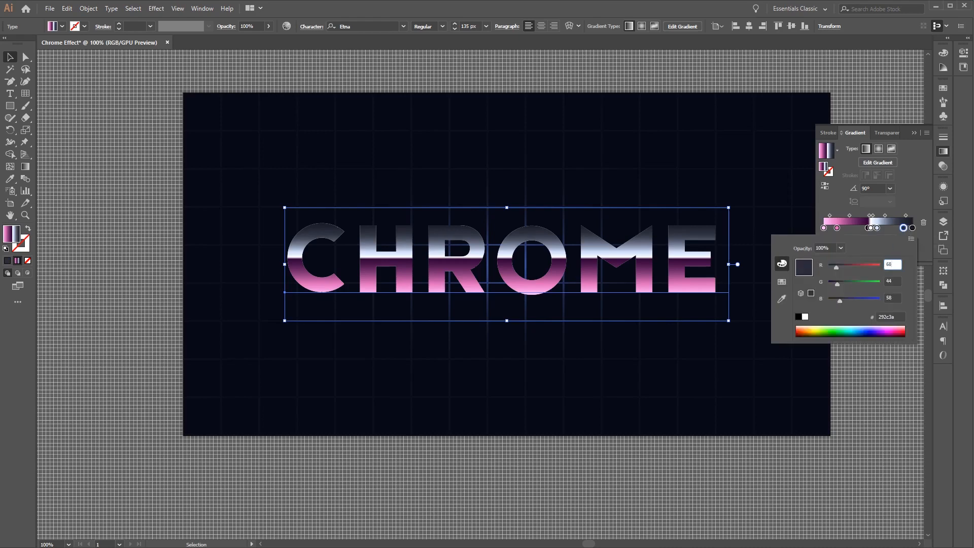
pyautogui.press('Tab')
pyautogui.write('95')
pyautogui.press('Tab')
pyautogui.write('18')
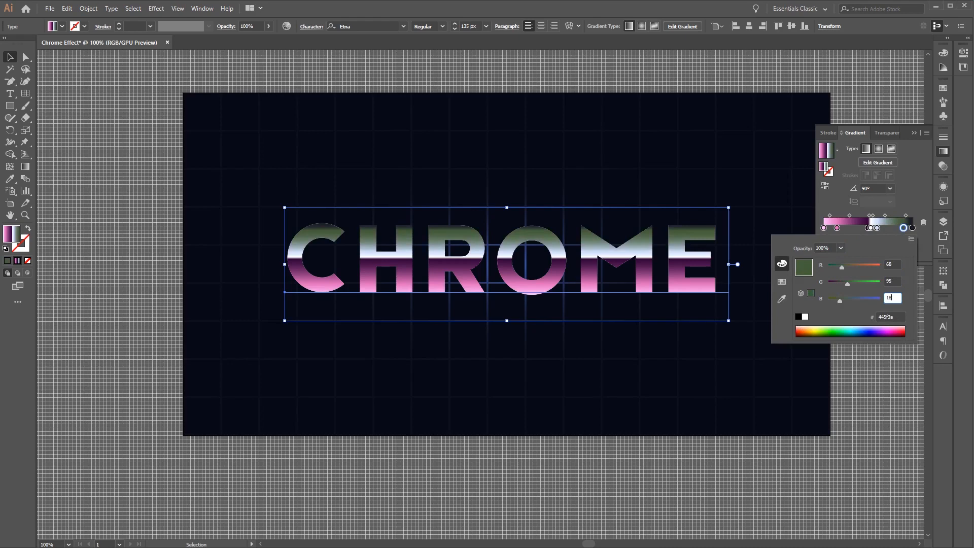
pyautogui.write('4')
pyautogui.press('Tab')
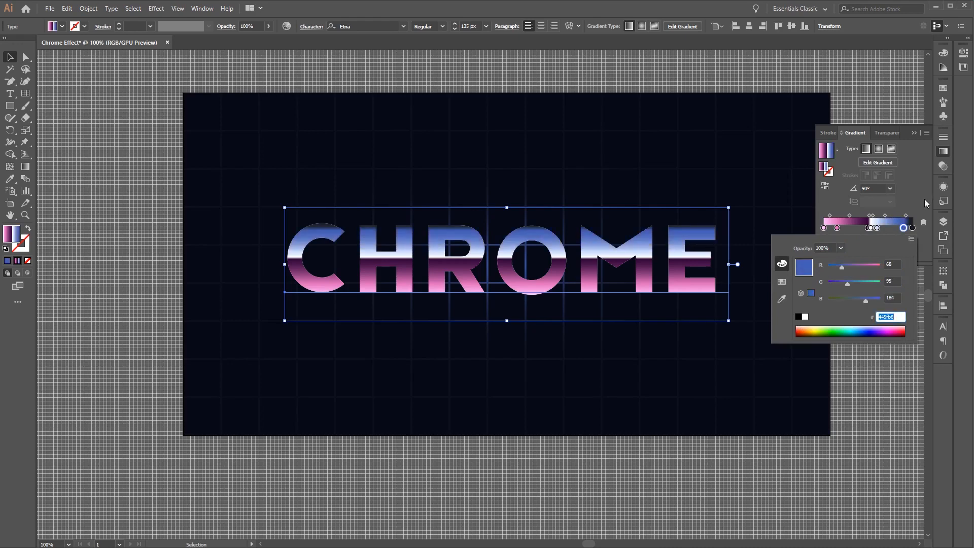
# - Set the colour of the gradient stop at 100% to RGB 20, 13, 125
pyautogui.click(916, 200)
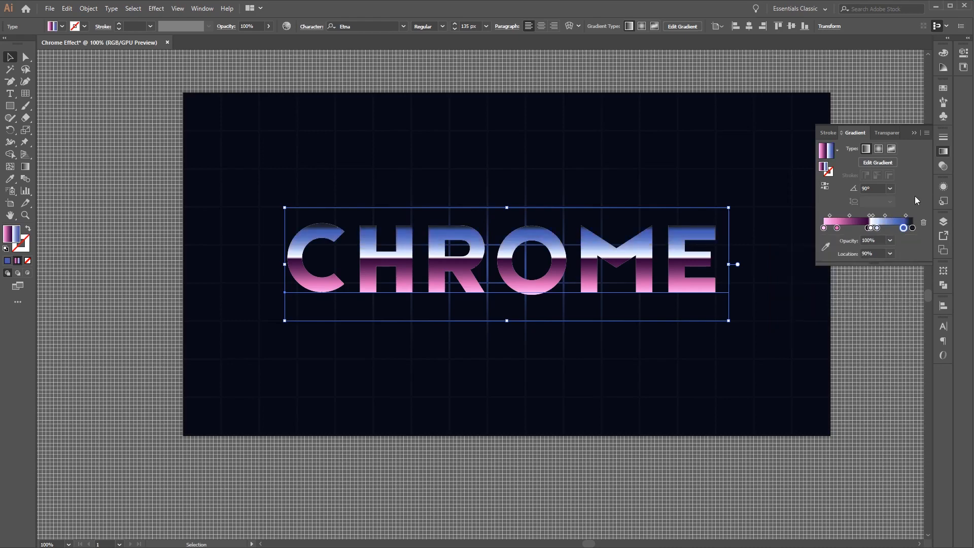
pyautogui.doubleClick(913, 228)
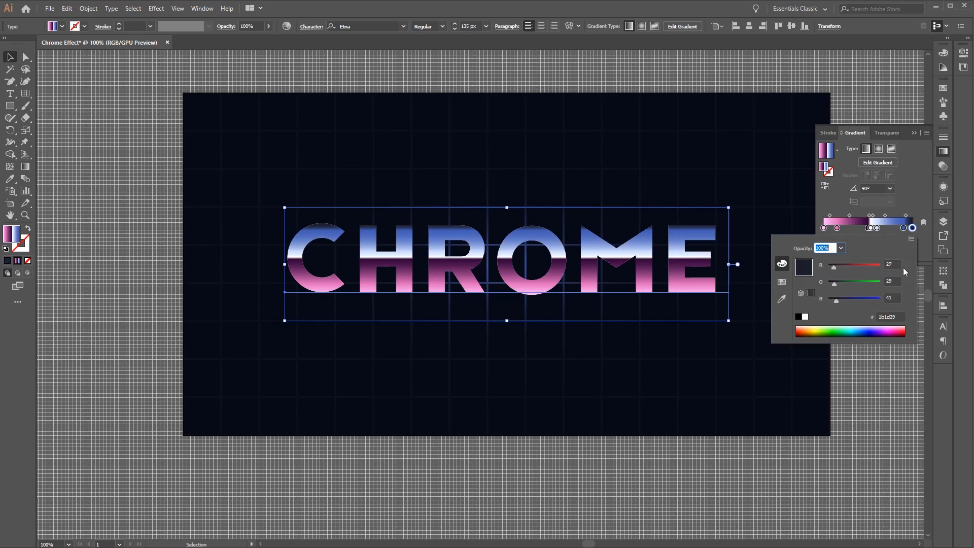
pyautogui.click(892, 264)
pyautogui.write('20')
pyautogui.press('Tab')
pyautogui.write('13')
pyautogui.press('Tab')
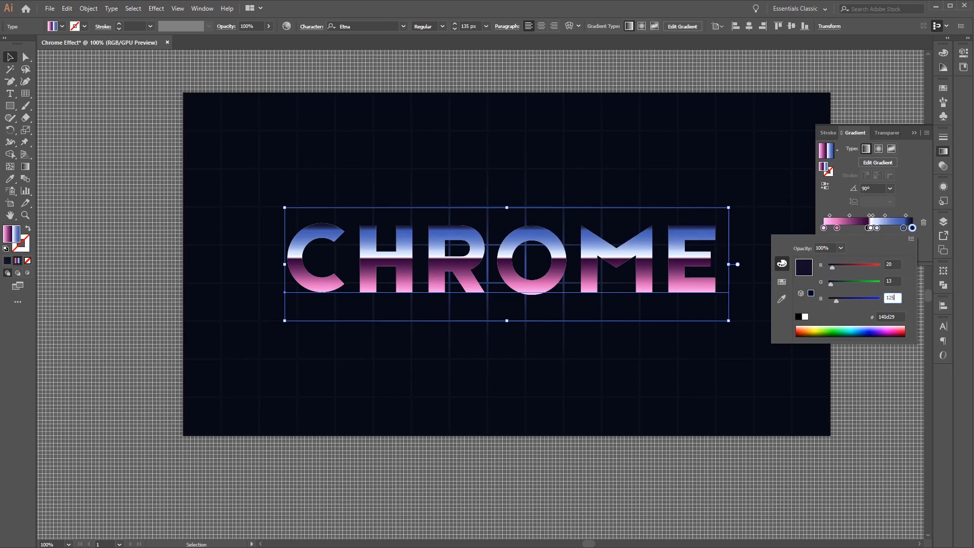
pyautogui.press('Return')
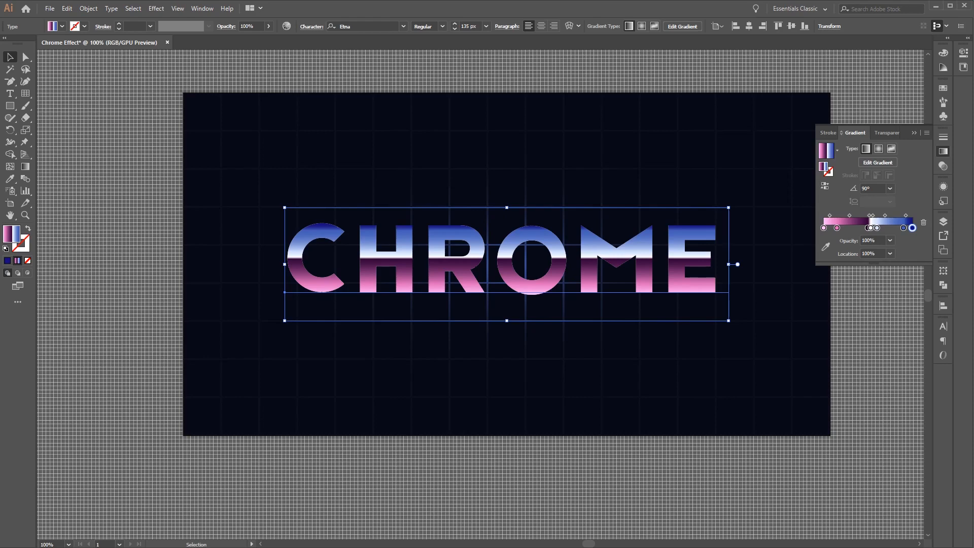
# - Start an Inner Glow effect on the whole CHROME text with the Overlay blend mode
pyautogui.click(943, 201)
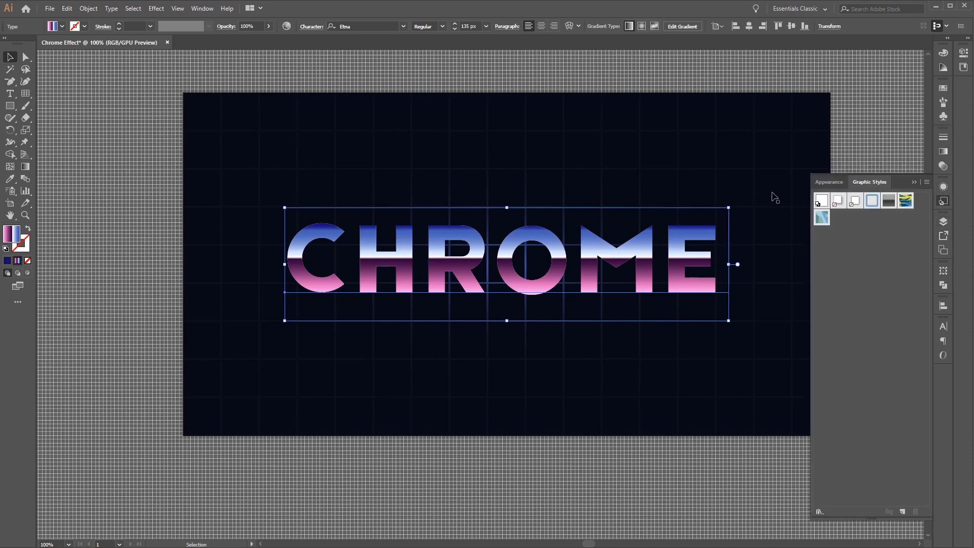
pyautogui.click(820, 182)
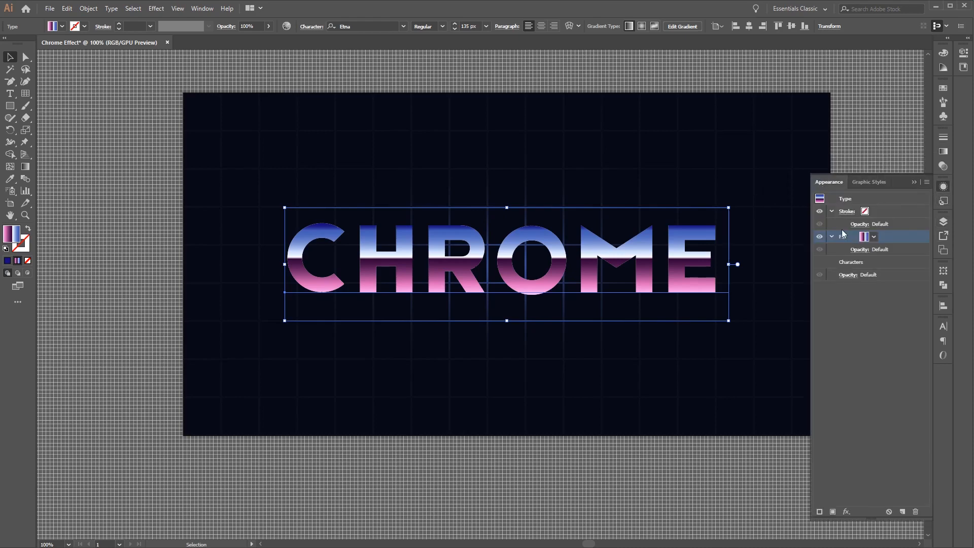
pyautogui.click(896, 463)
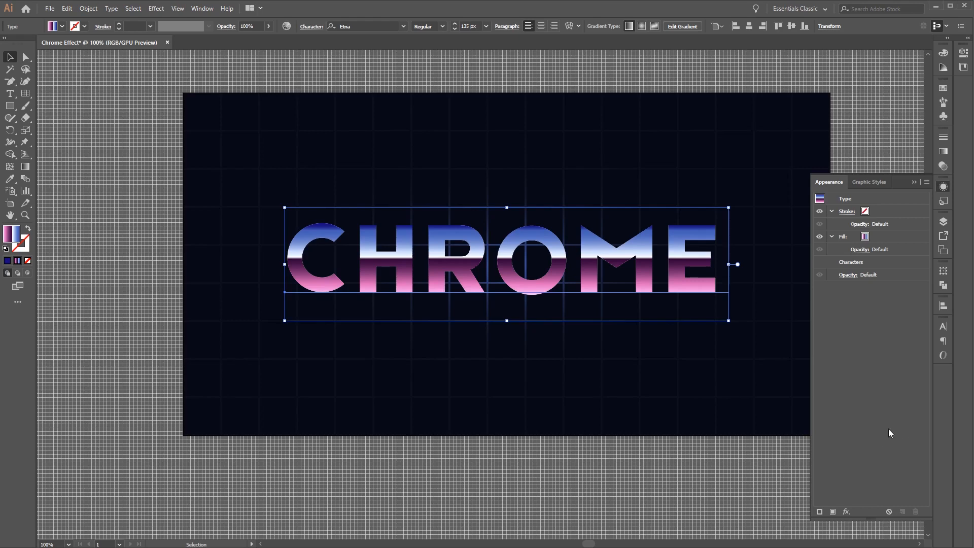
pyautogui.click(846, 512)
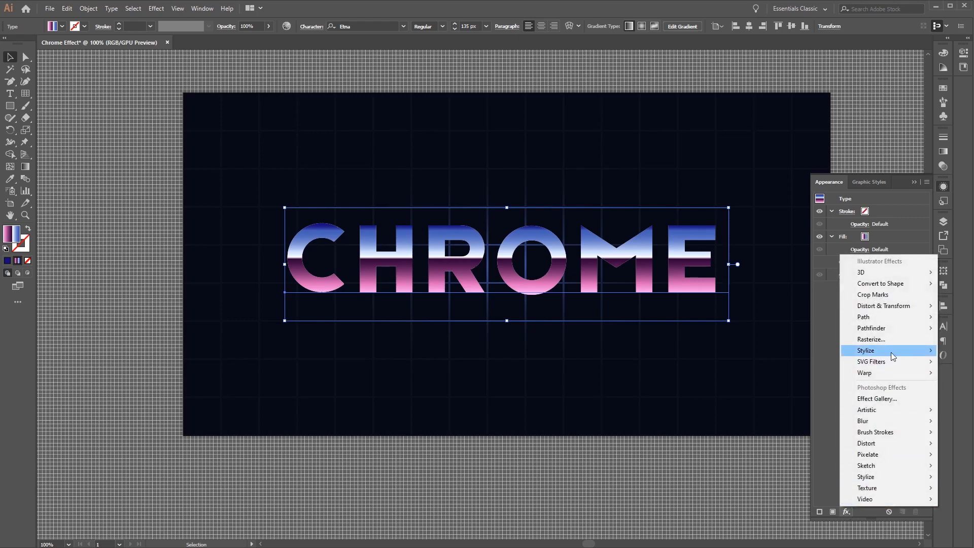
pyautogui.moveTo(891, 353)
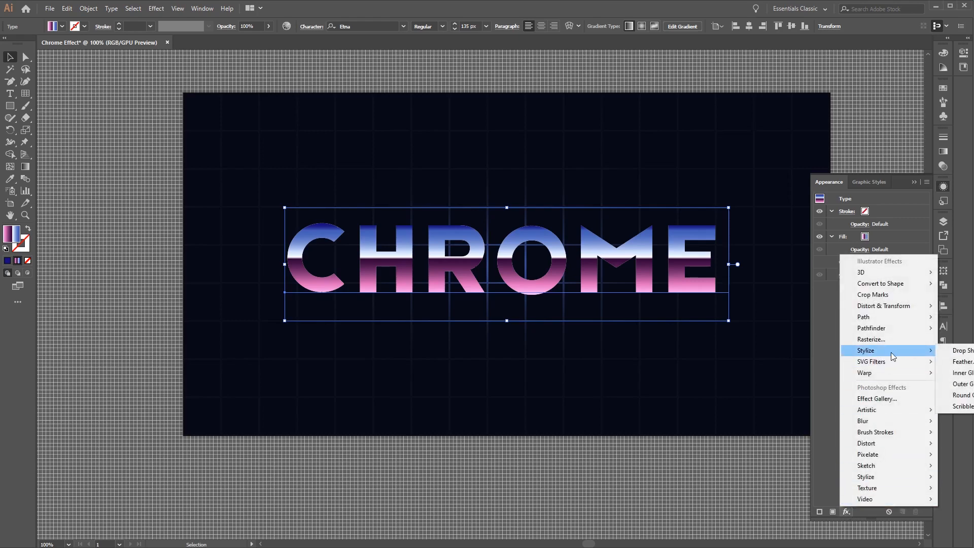
pyautogui.click(956, 374)
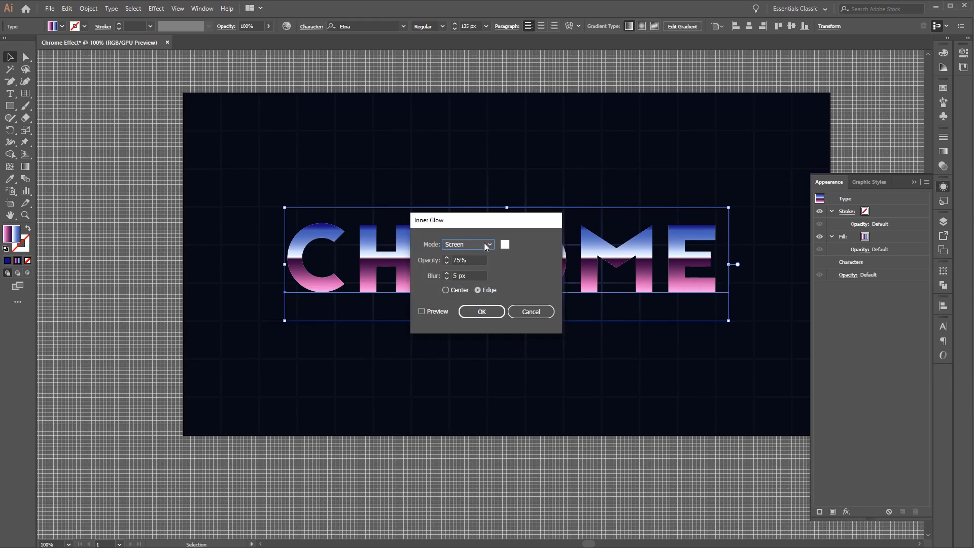
pyautogui.click(487, 244)
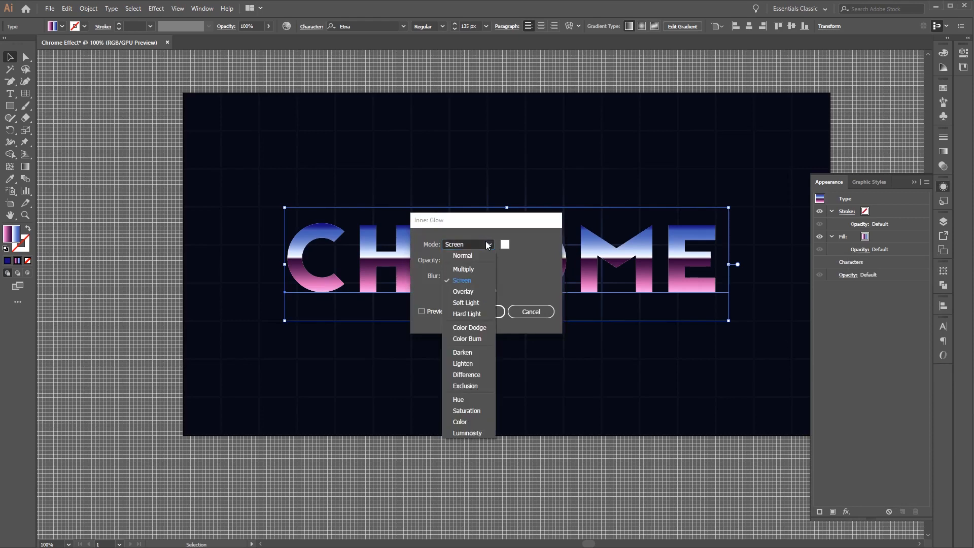
pyautogui.click(478, 291)
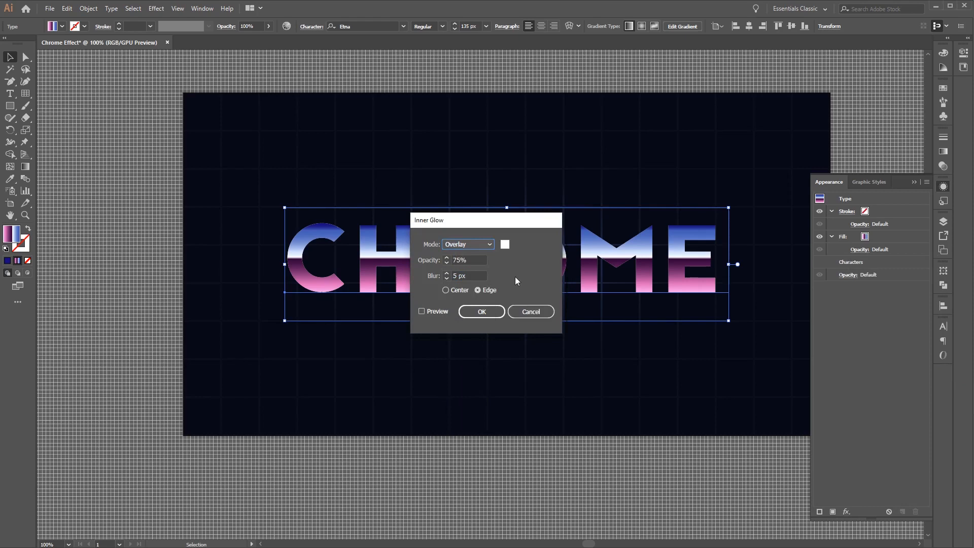
# - Set the inner glow's opacity to 50% and its blur to 10 px, and apply the effect
pyautogui.click(471, 261)
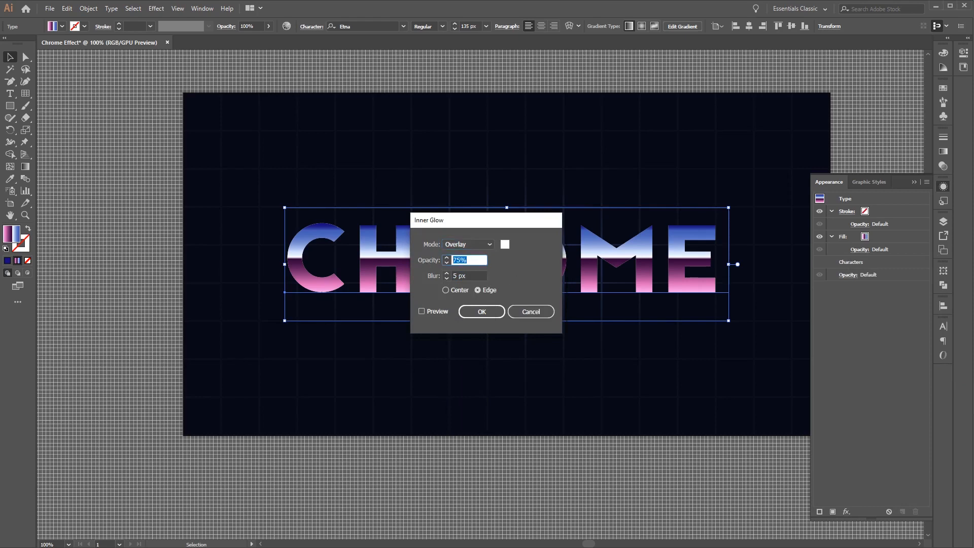
pyautogui.write('50')
pyautogui.press('Tab')
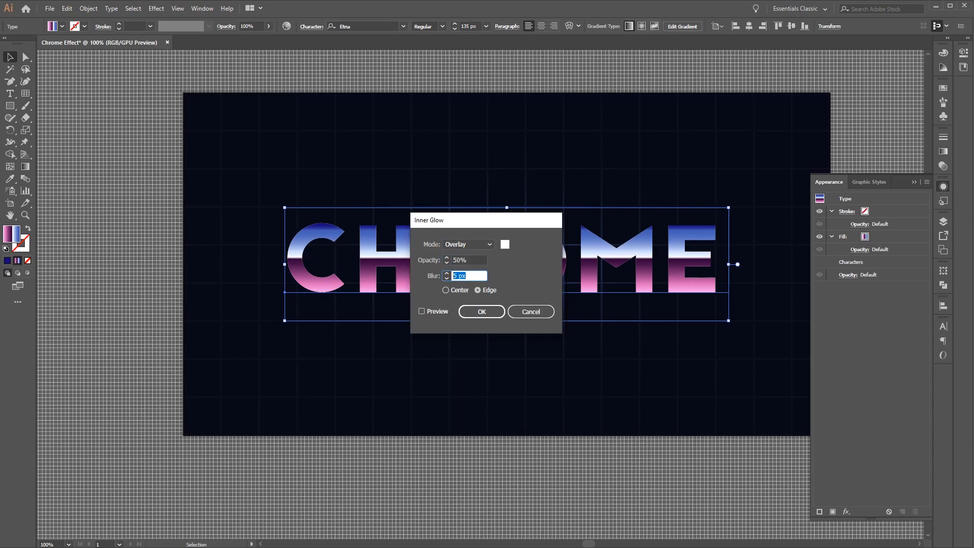
pyautogui.write('10')
pyautogui.click(487, 311)
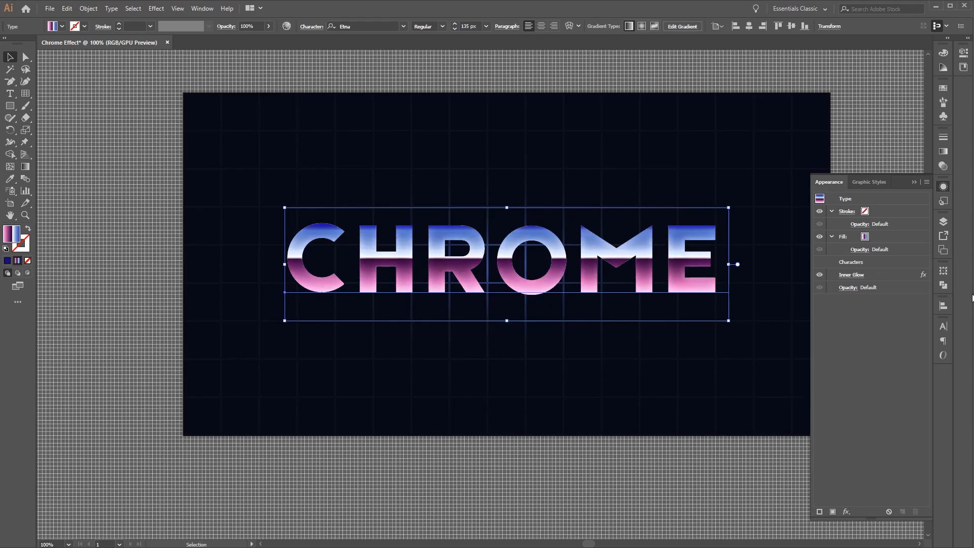
# - Move the Inner Glow effect into the text's gradient fill and duplicate that fill
pyautogui.click(845, 279)
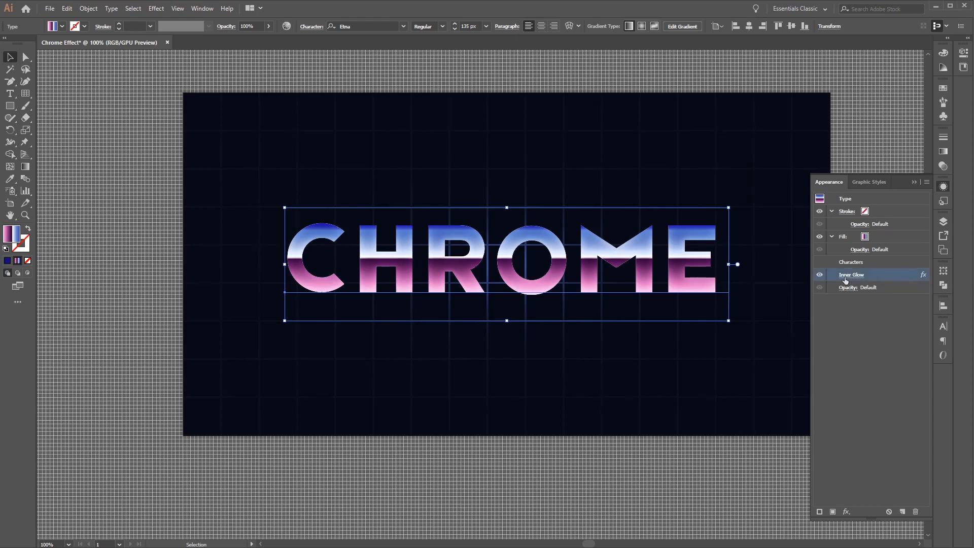
pyautogui.moveTo(869, 275); pyautogui.dragTo(884, 239)
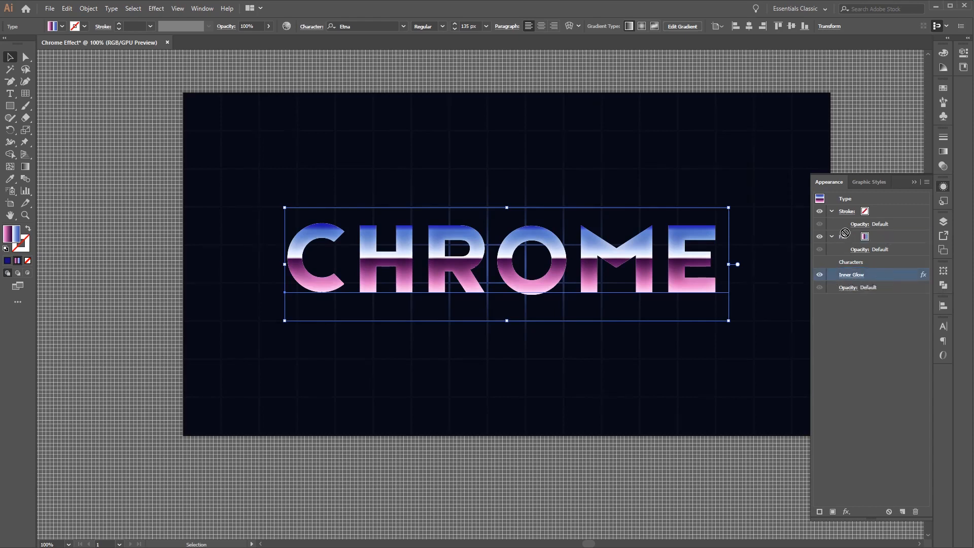
pyautogui.click(882, 239)
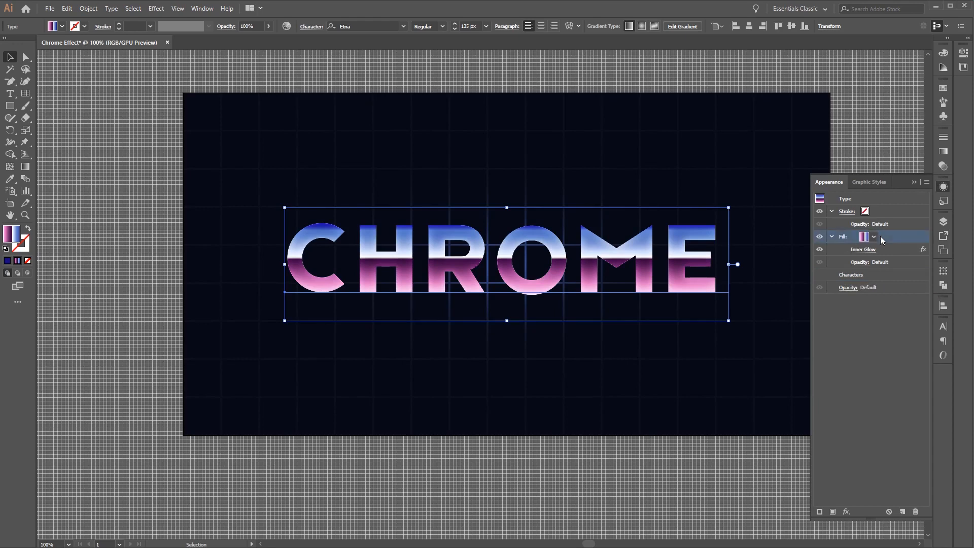
pyautogui.click(832, 236)
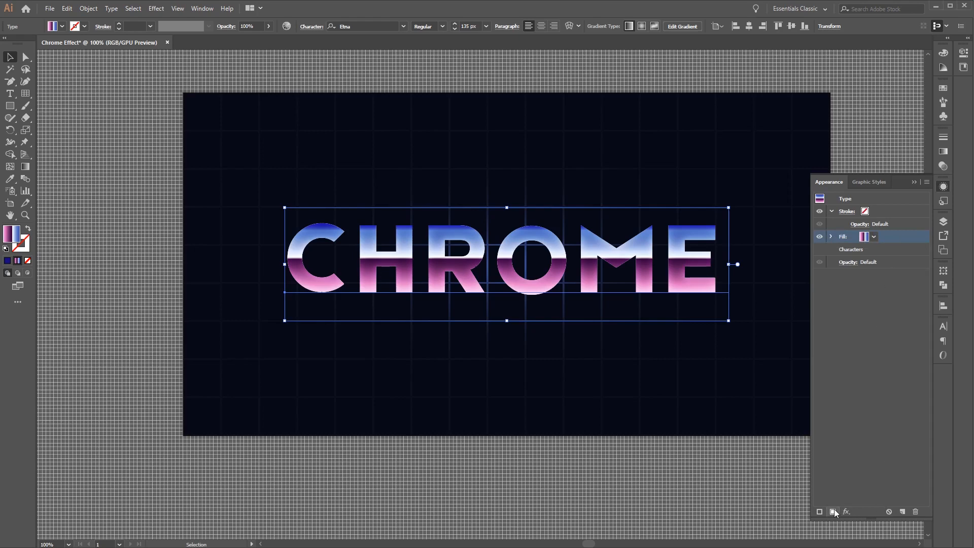
pyautogui.click(903, 512)
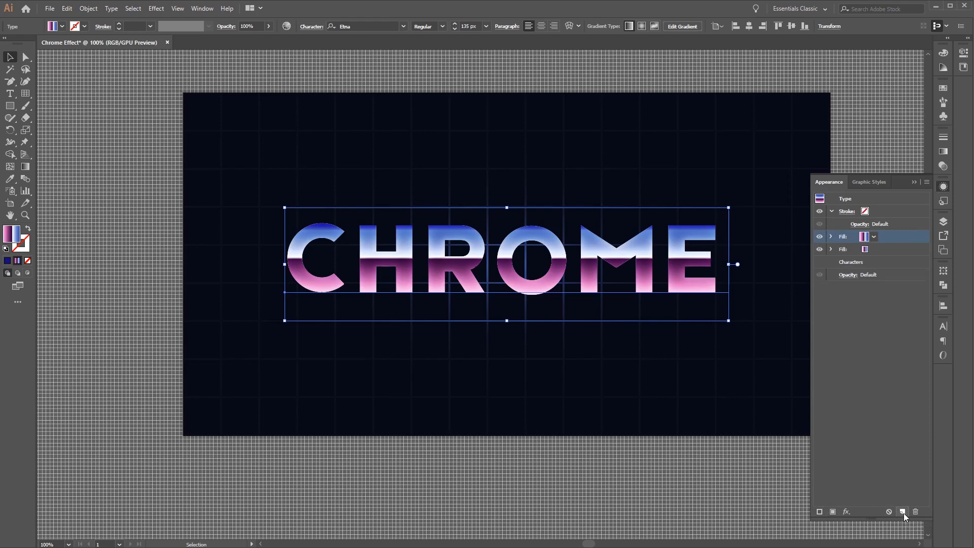
# - Delete the Inner Glow effect from the lower of the two gradient fills
pyautogui.click(881, 250)
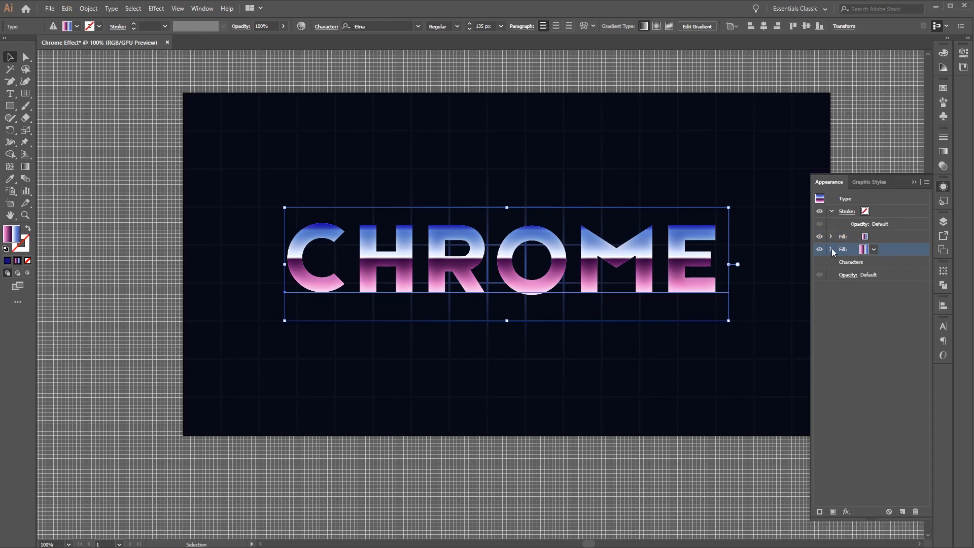
pyautogui.click(832, 250)
pyautogui.click(889, 263)
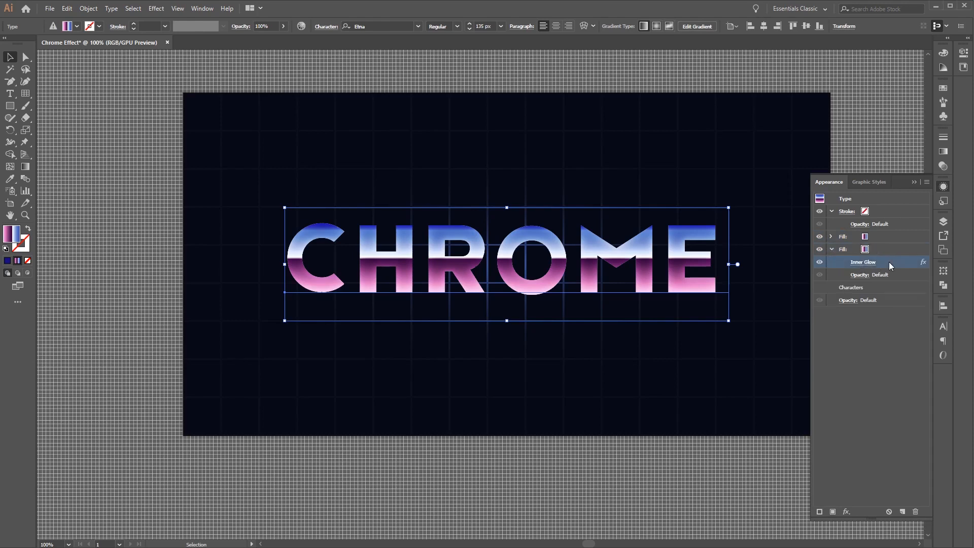
pyautogui.click(918, 516)
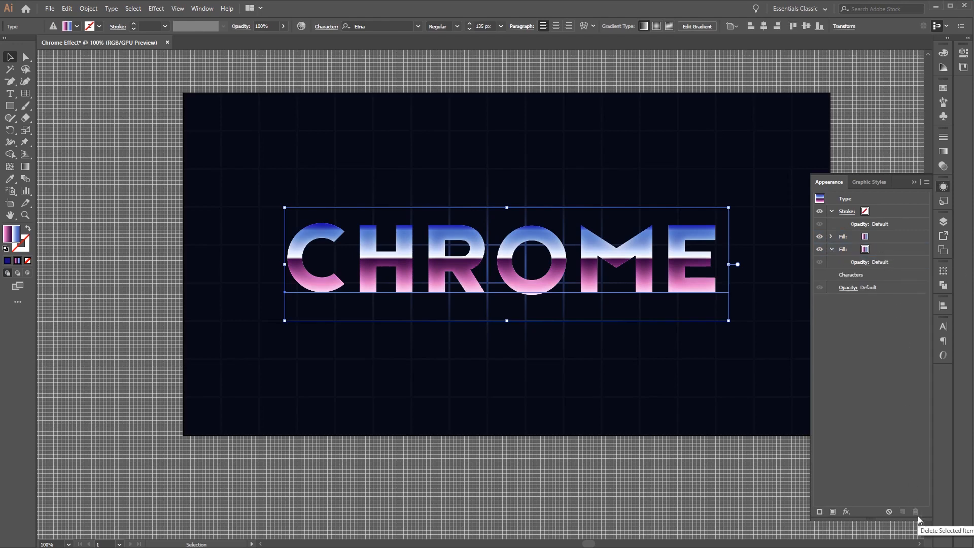
# - Apply an Offset Path effect of 2 px to the lower gradient fill
pyautogui.click(899, 251)
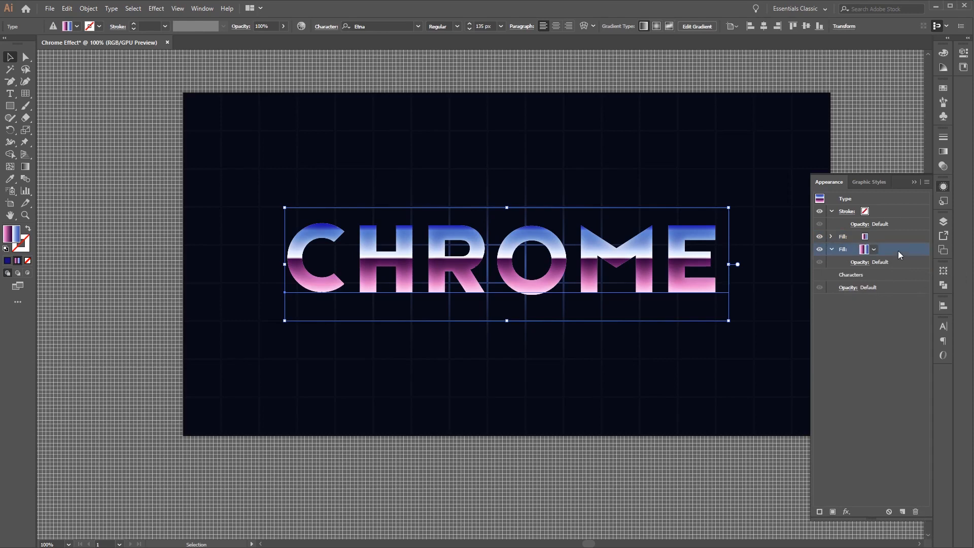
pyautogui.click(842, 513)
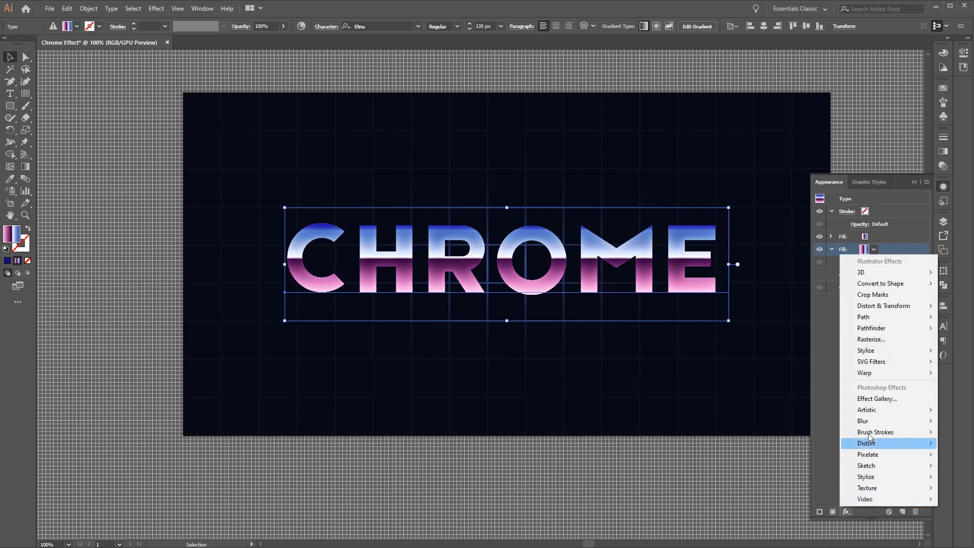
pyautogui.moveTo(889, 324)
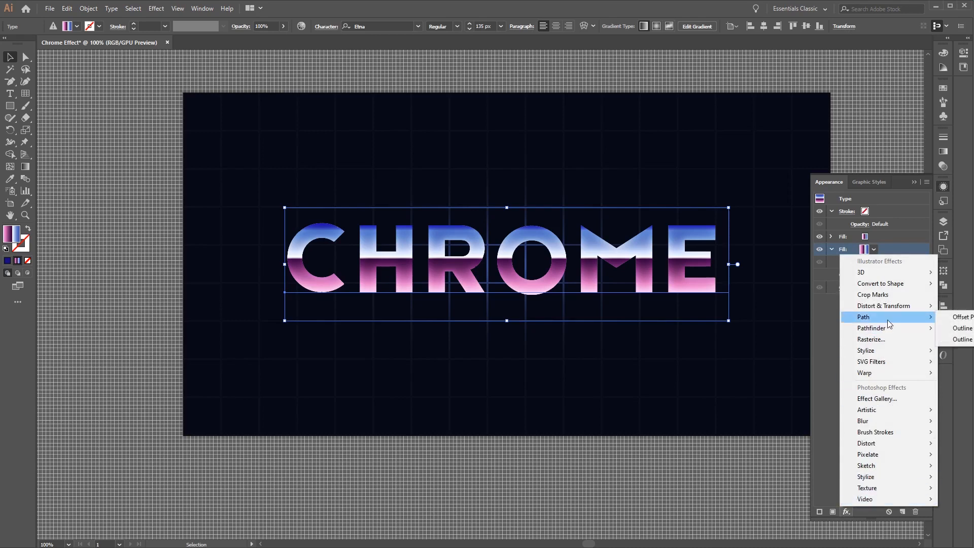
pyautogui.click(951, 318)
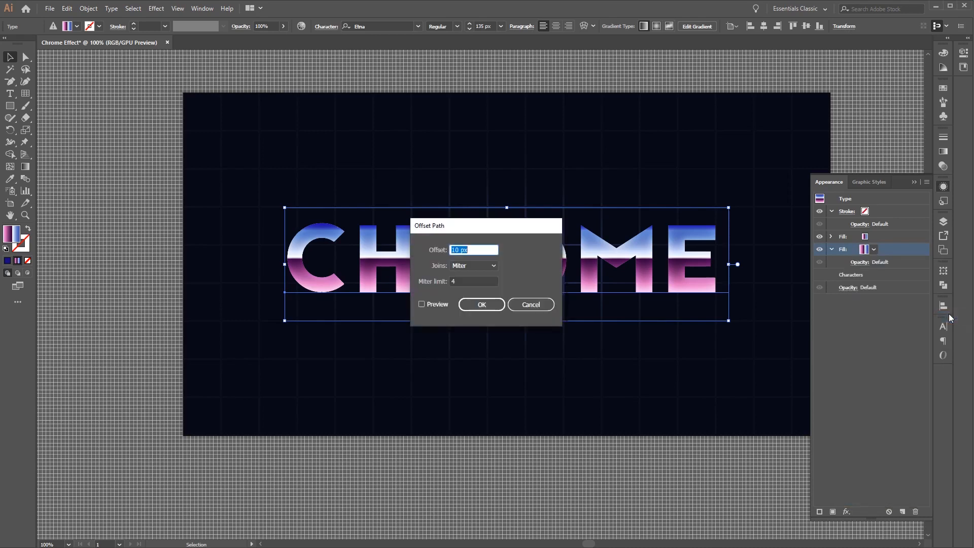
pyautogui.click(483, 249)
pyautogui.moveTo(483, 249); pyautogui.dragTo(444, 249)
pyautogui.write('2')
pyautogui.click(482, 304)
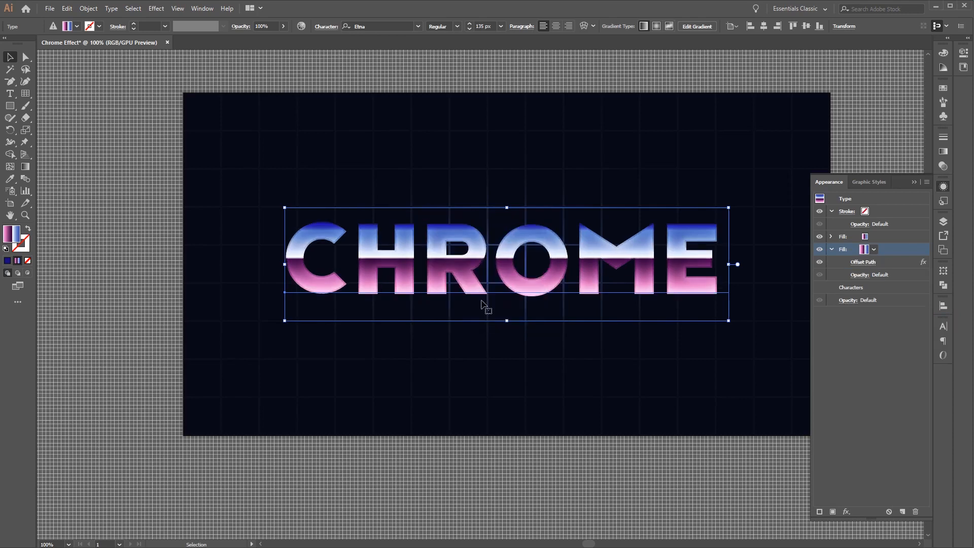
# - Add a Drop Shadow effect to the lower gradient fill with Soft Light mode and 15% opacity
pyautogui.click(847, 512)
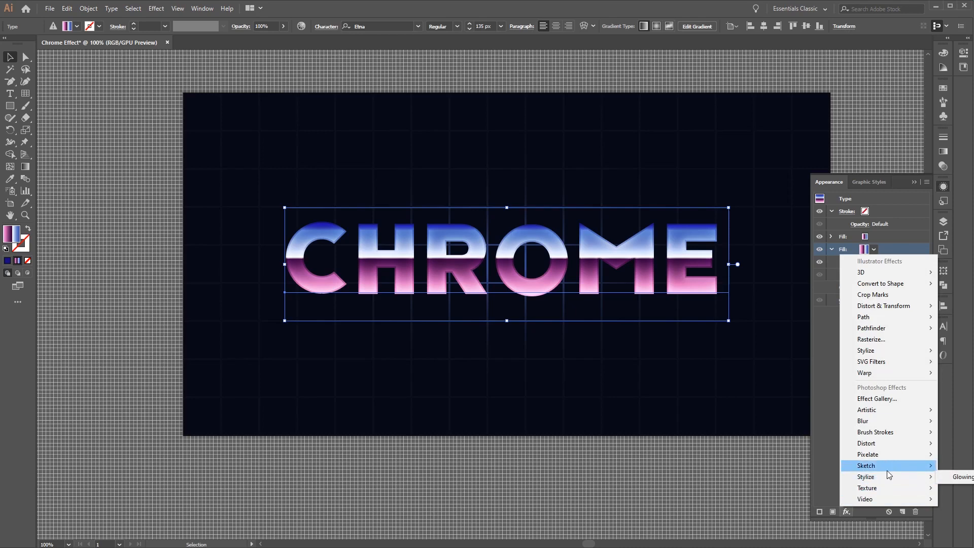
pyautogui.moveTo(903, 355)
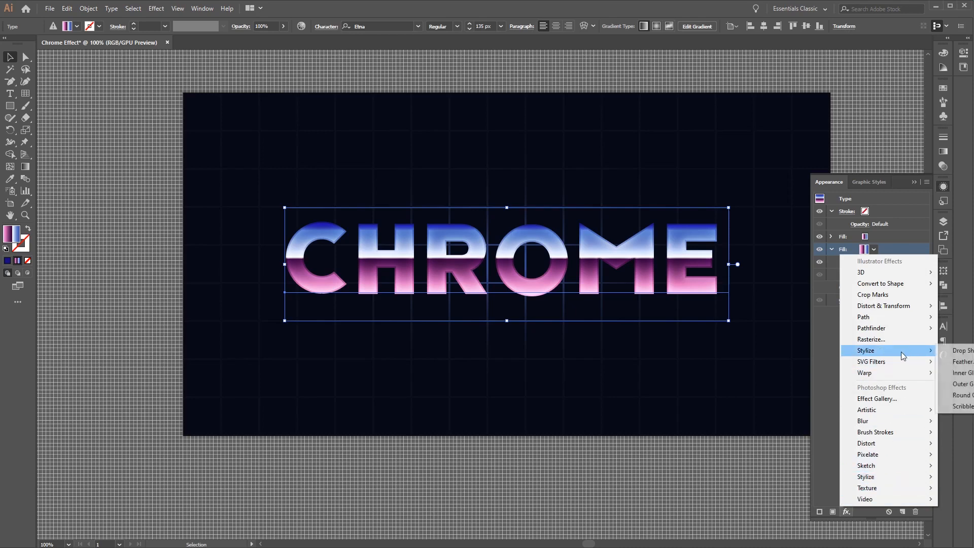
pyautogui.click(964, 351)
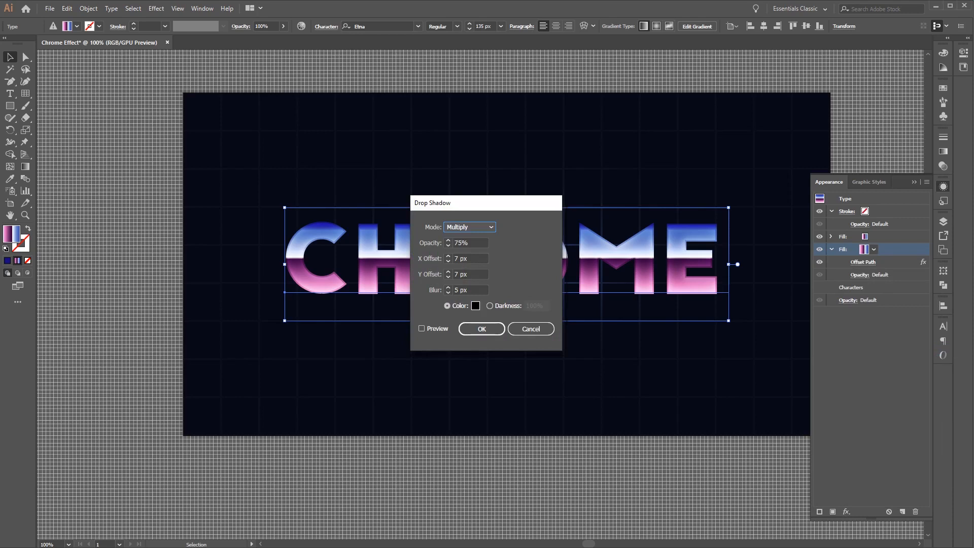
pyautogui.click(491, 228)
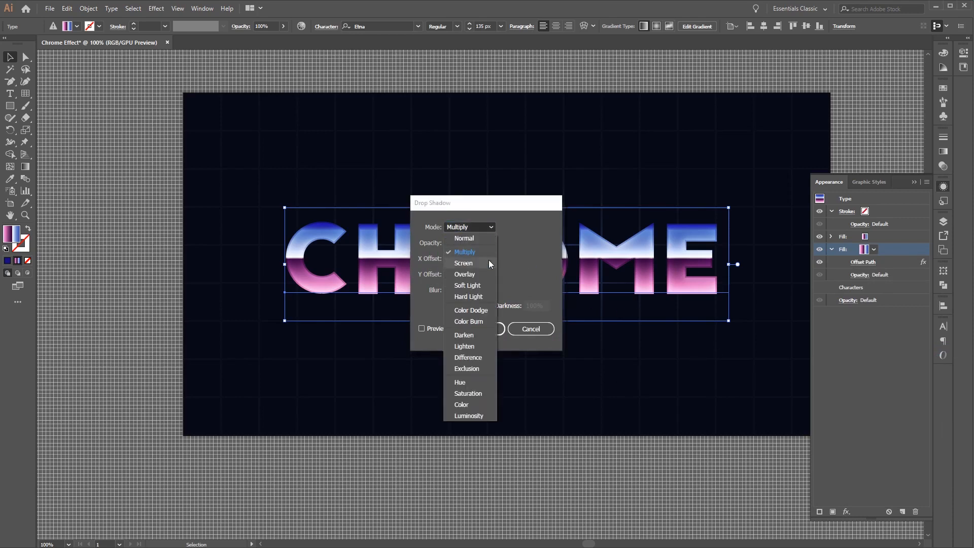
pyautogui.click(476, 285)
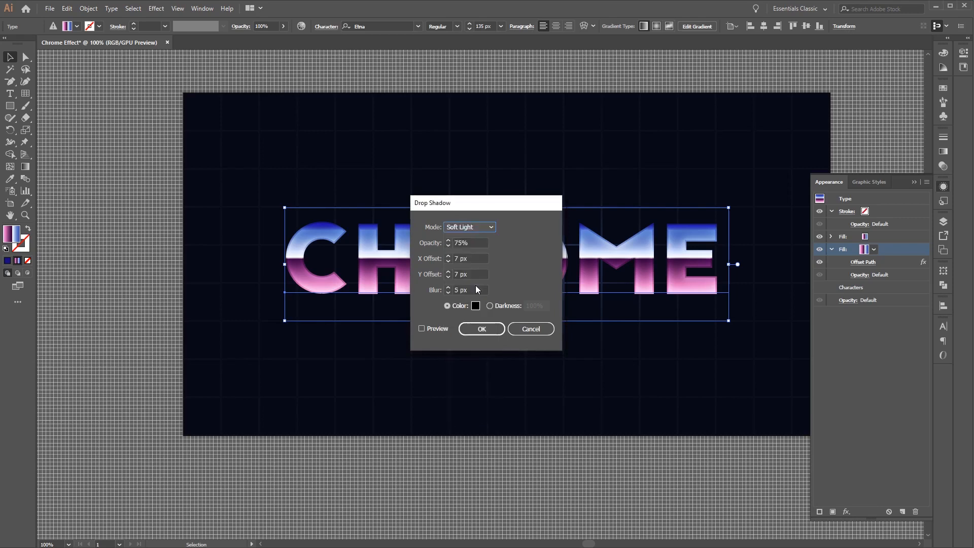
pyautogui.click(479, 243)
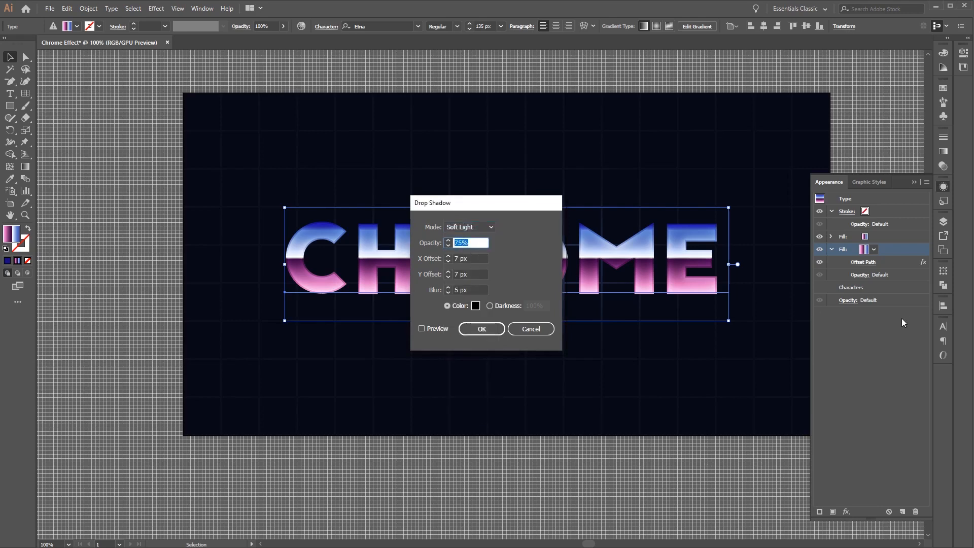
pyautogui.write('15')
# - Set the drop shadow's X offset to 0 px, Y offset to 1 px and blur to 0 px, keep it black, and apply it
pyautogui.click(475, 259)
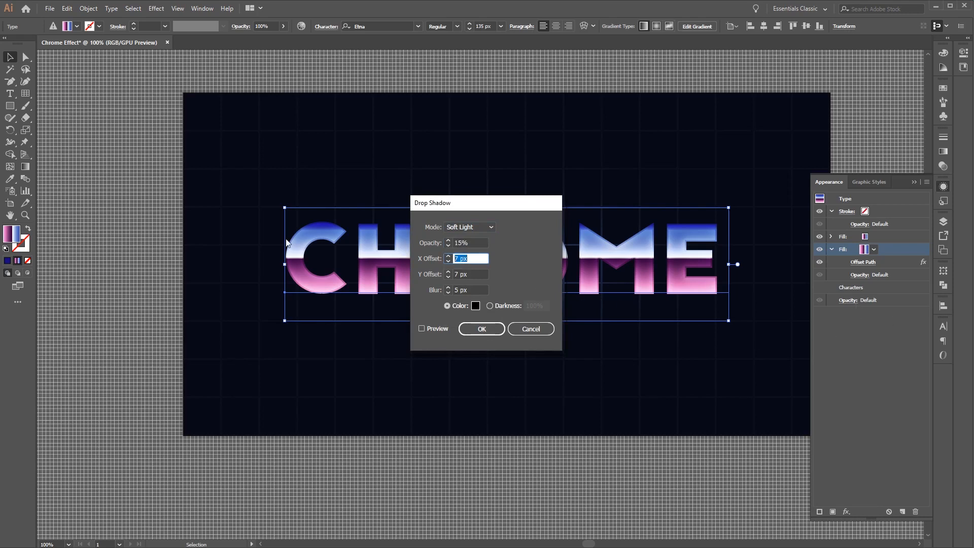
pyautogui.write('0')
pyautogui.click(472, 275)
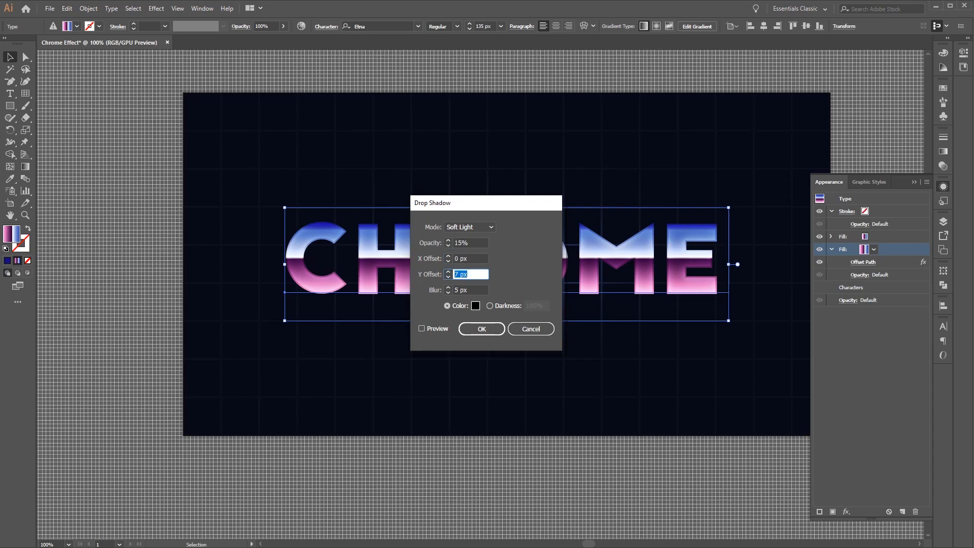
pyautogui.write('1')
pyautogui.click(484, 290)
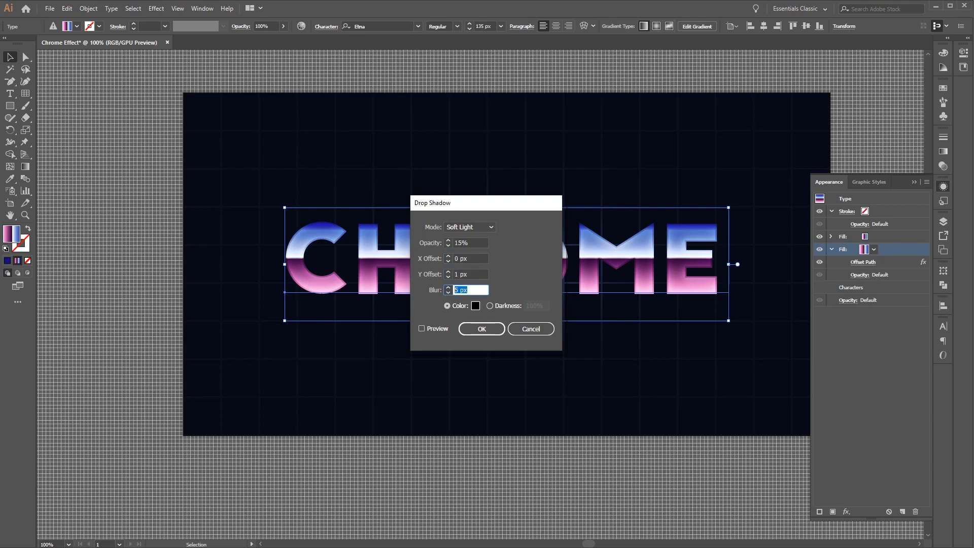
pyautogui.write('0')
pyautogui.click(475, 306)
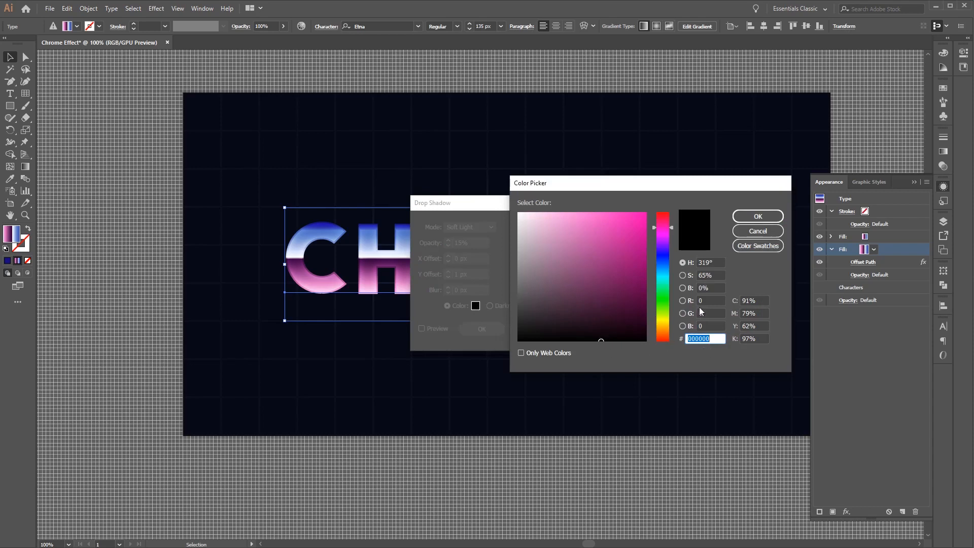
pyautogui.click(748, 219)
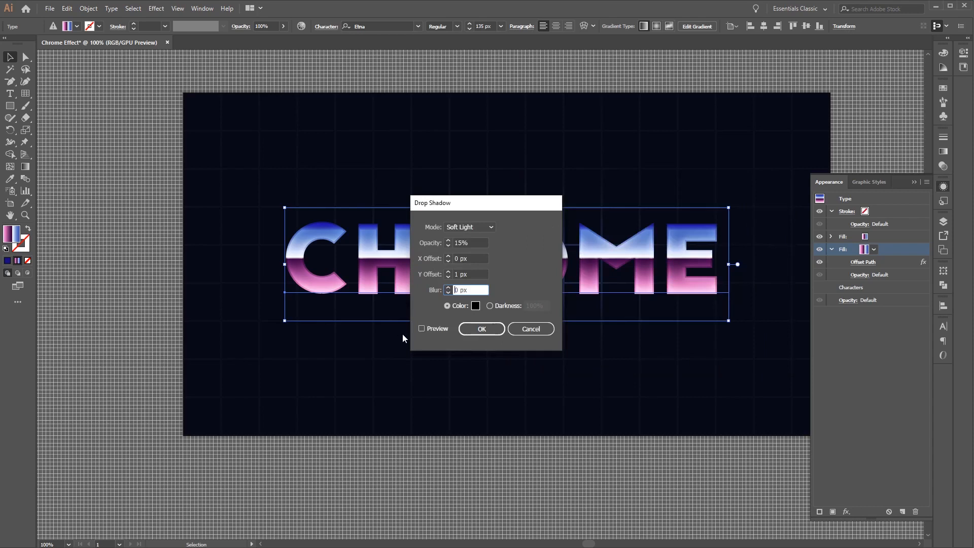
pyautogui.click(467, 330)
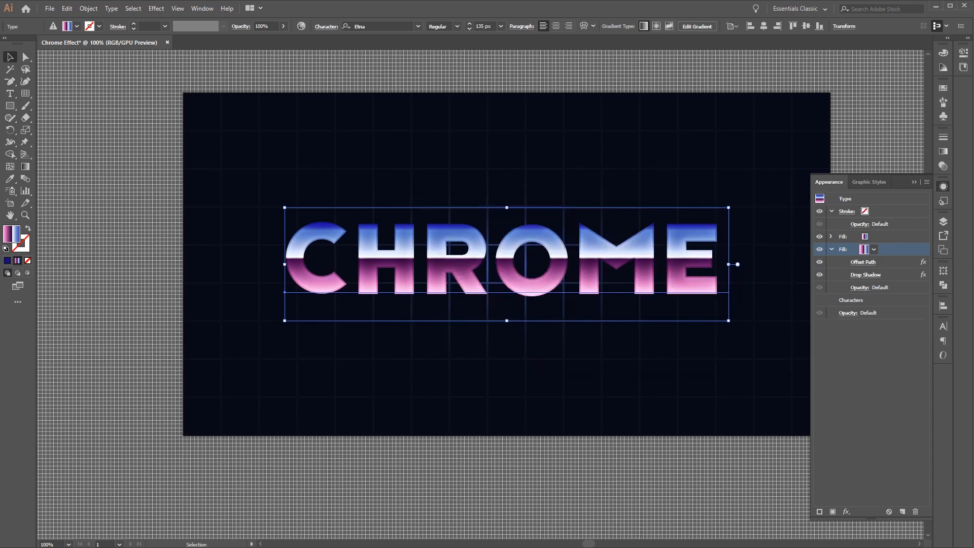
# - Duplicate the Drop Shadow effect and set the copy's opacity to 10% and its Y offset to 2 px
pyautogui.click(886, 277)
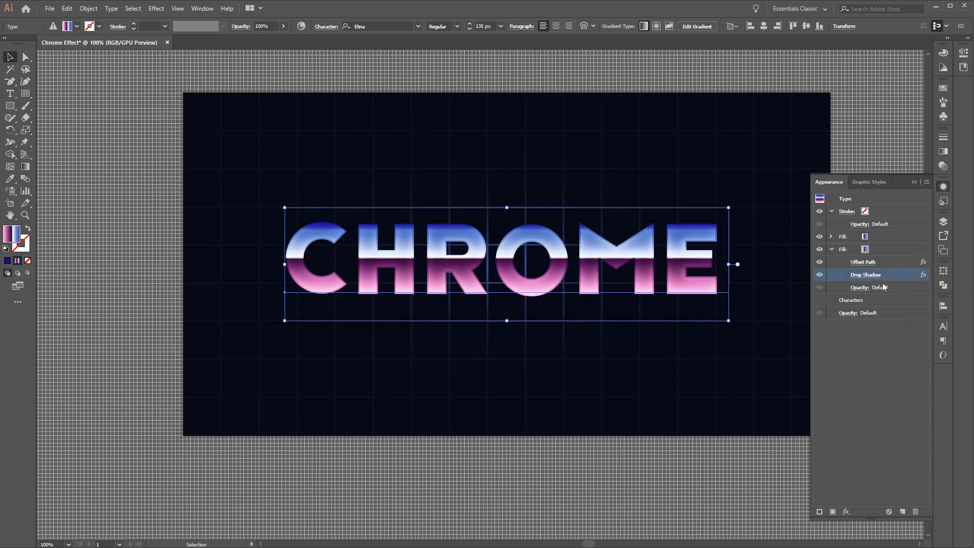
pyautogui.click(903, 512)
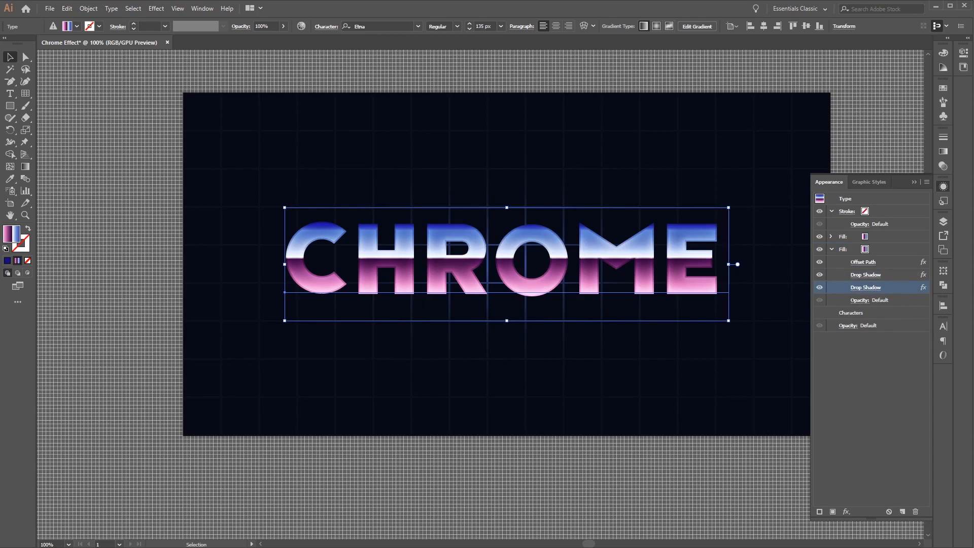
pyautogui.click(876, 288)
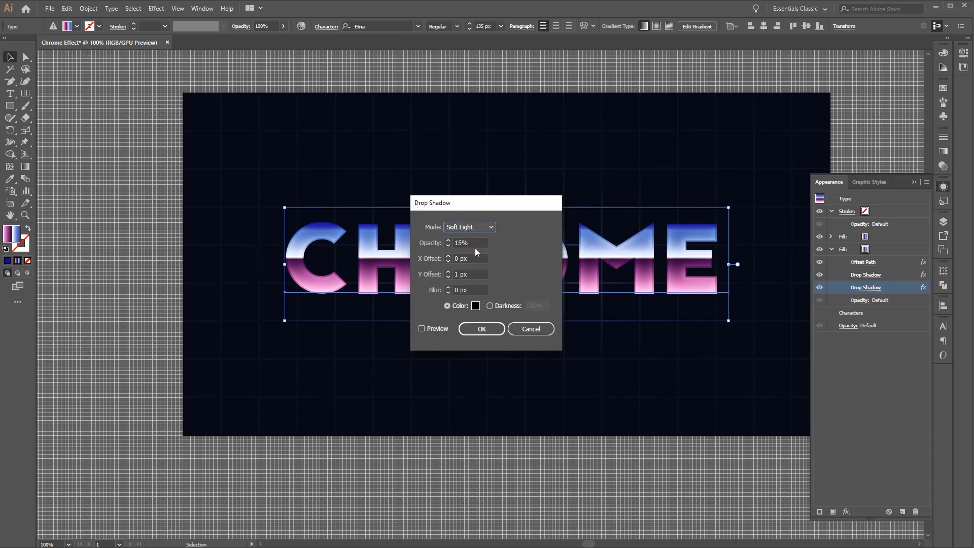
pyautogui.press('Tab')
pyautogui.write('10')
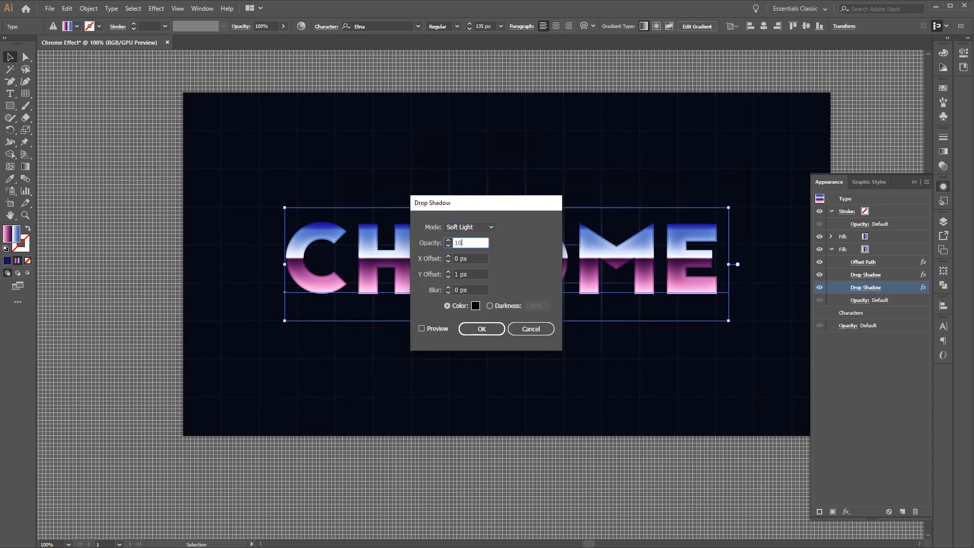
pyautogui.click(480, 274)
pyautogui.write('2')
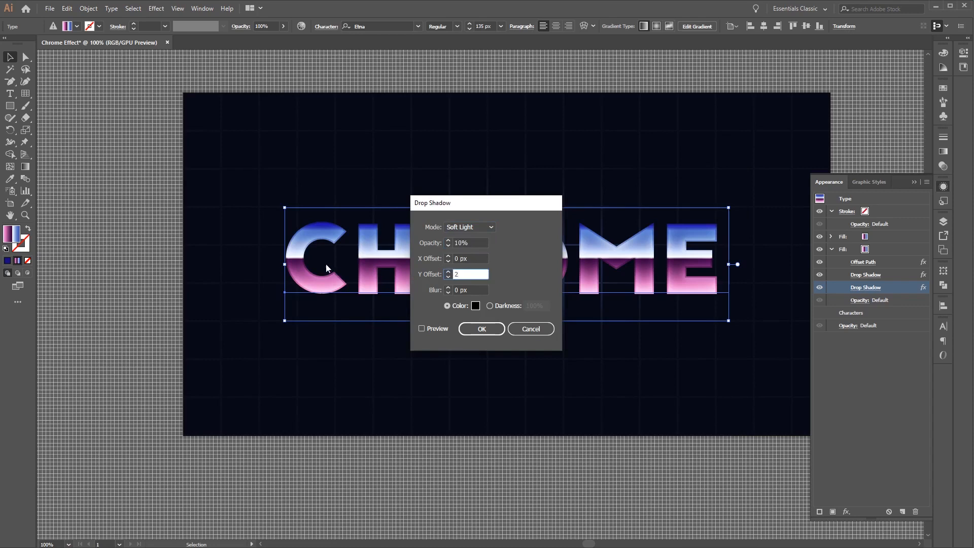
pyautogui.click(482, 329)
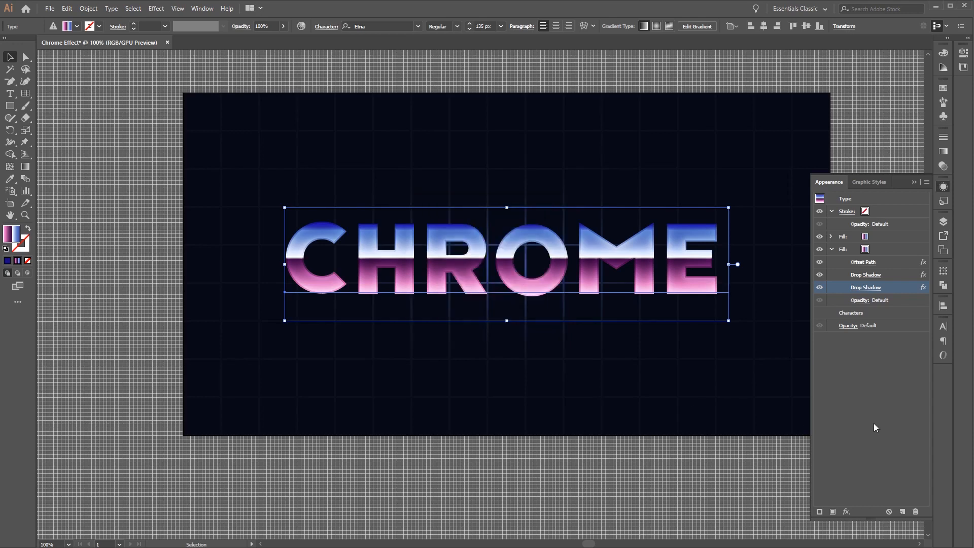
# - Duplicate the second Drop Shadow effect and set the new copy to 5% opacity with a 3 px Y offset
pyautogui.click(902, 511)
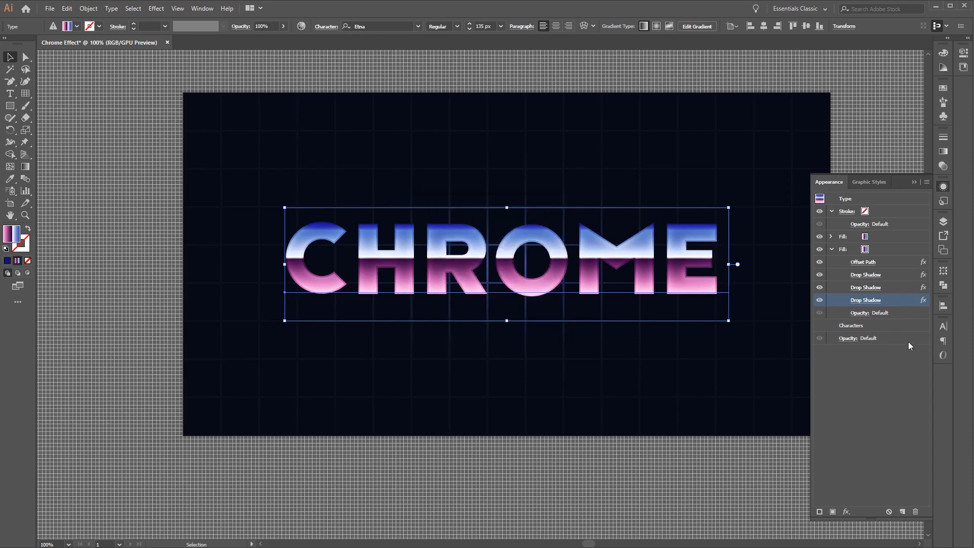
pyautogui.click(876, 303)
pyautogui.moveTo(516, 209); pyautogui.dragTo(582, 204)
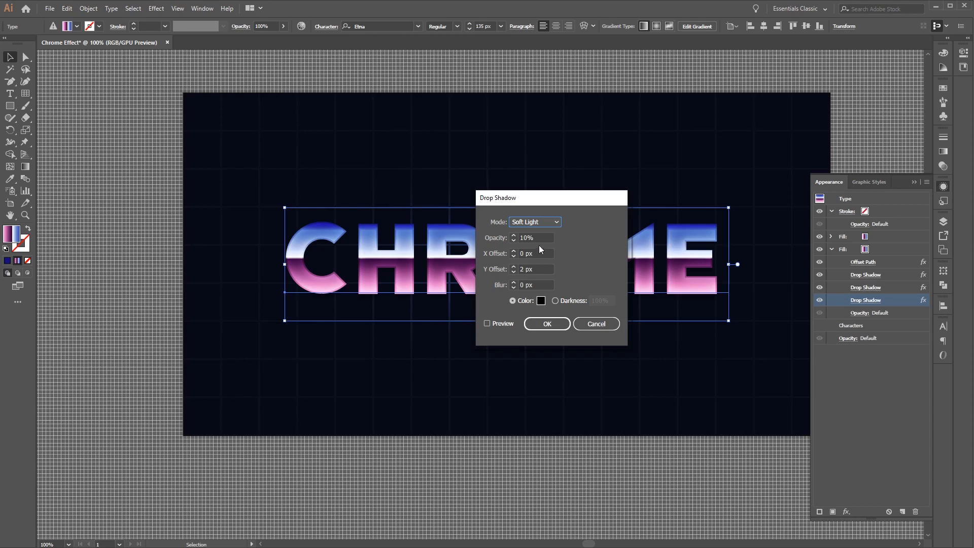
pyautogui.press('Tab')
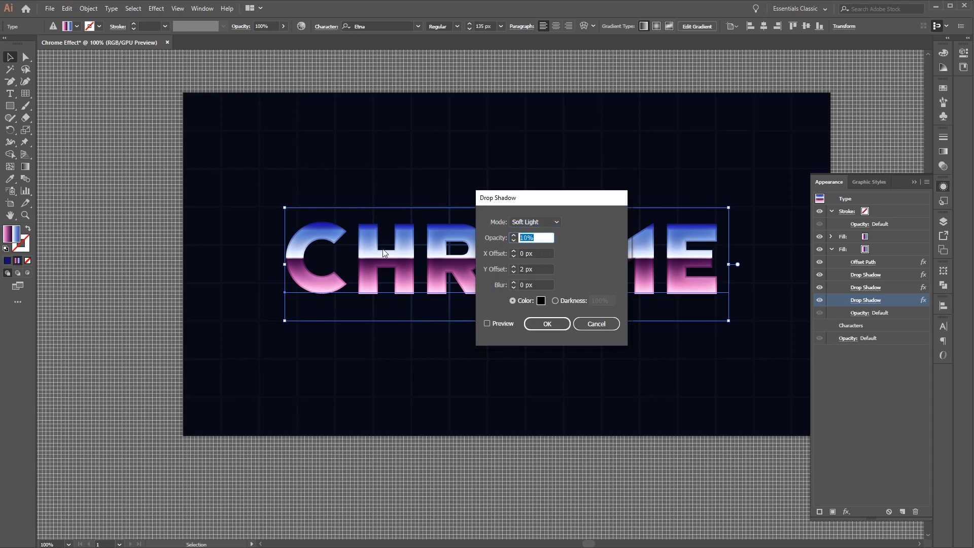
pyautogui.write('5')
pyautogui.click(545, 274)
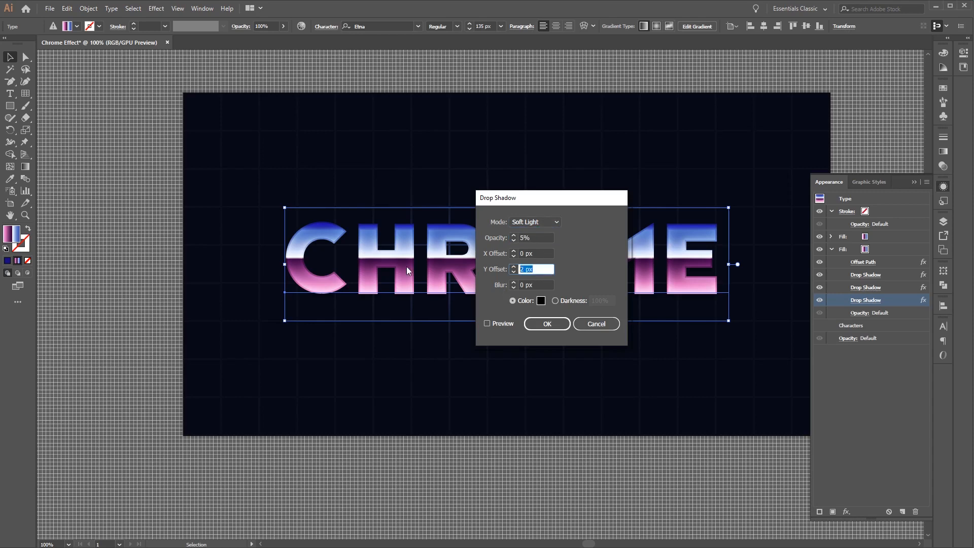
pyautogui.write('3')
pyautogui.click(554, 324)
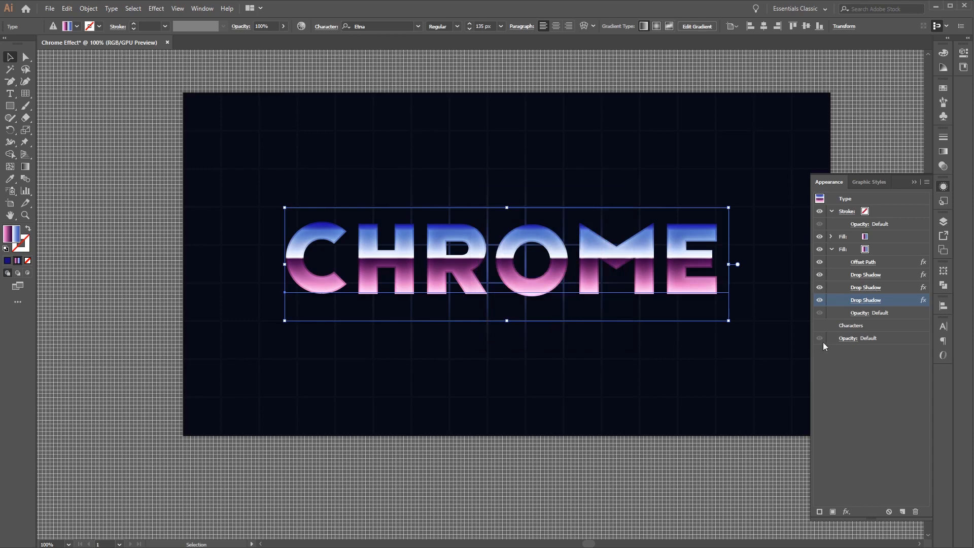
# - Duplicate the third Drop Shadow effect and give the copy 30% opacity, a 1 px Y offset and a 5 px blur
pyautogui.click(905, 511)
pyautogui.click(869, 312)
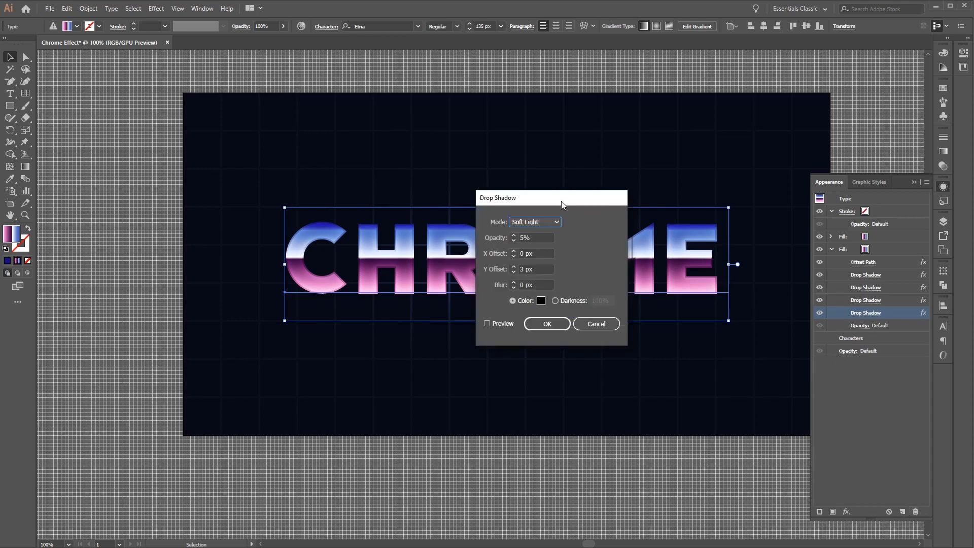
pyautogui.click(544, 238)
pyautogui.write('30')
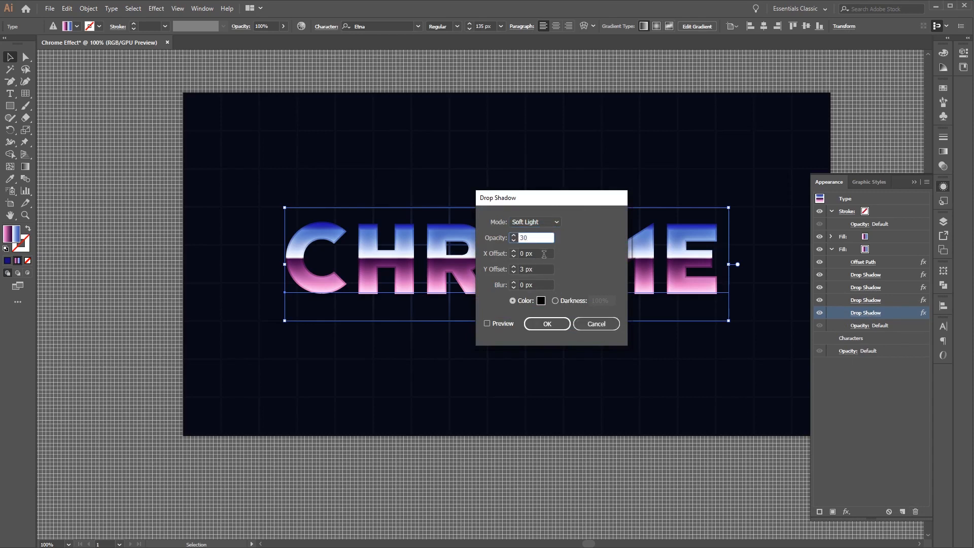
pyautogui.press('Tab')
pyautogui.press('Tab')
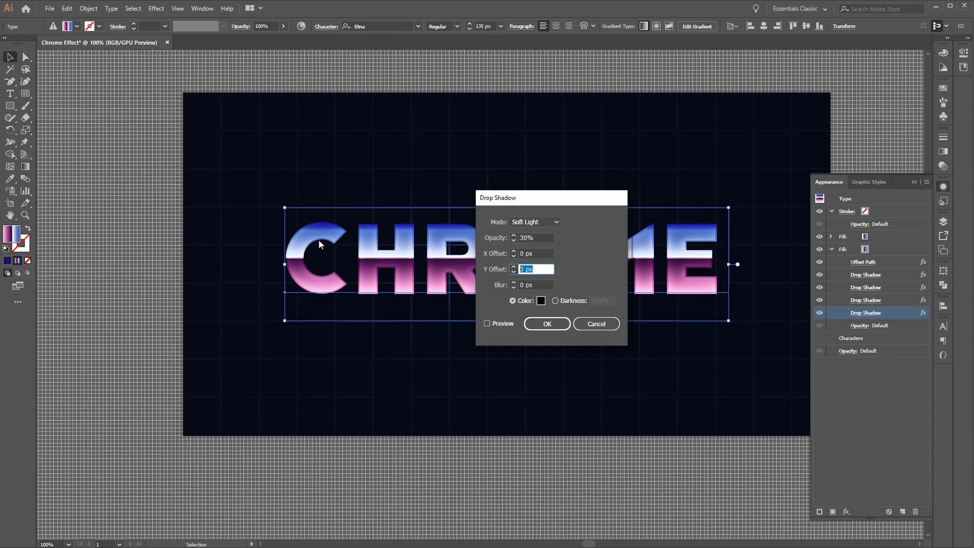
pyautogui.write('1')
pyautogui.press('Tab')
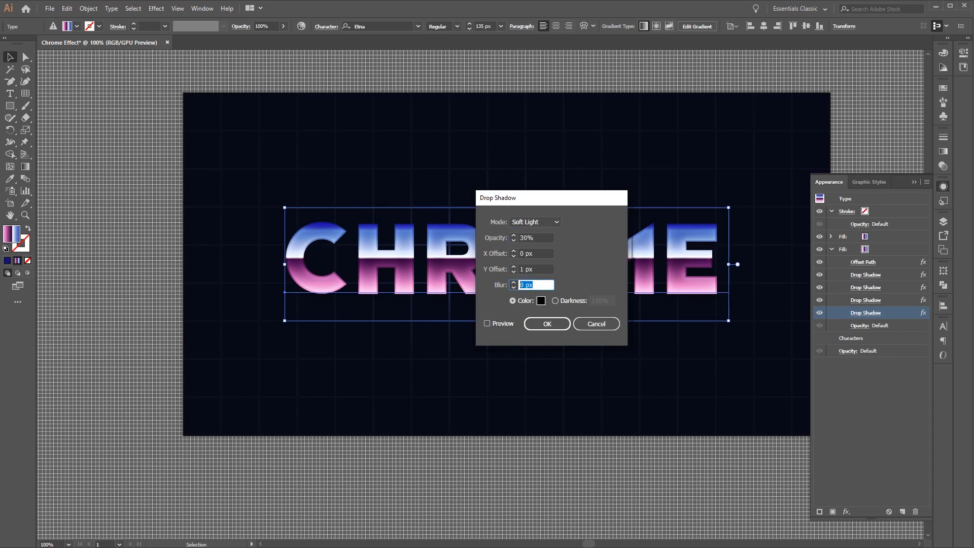
pyautogui.write('5')
pyautogui.click(548, 327)
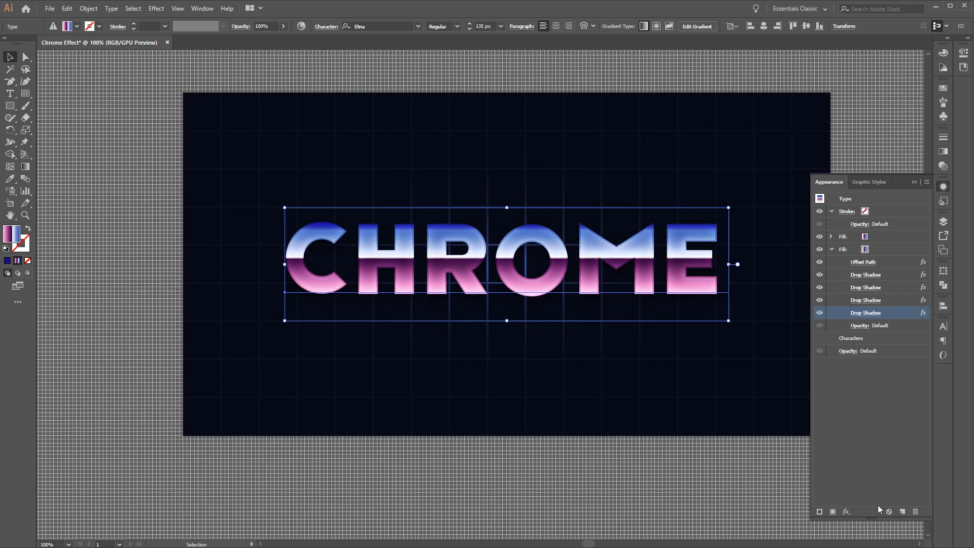
# - Add a new gradient fill between the two existing gradient fills and set its opacity to 30%
pyautogui.click(834, 509)
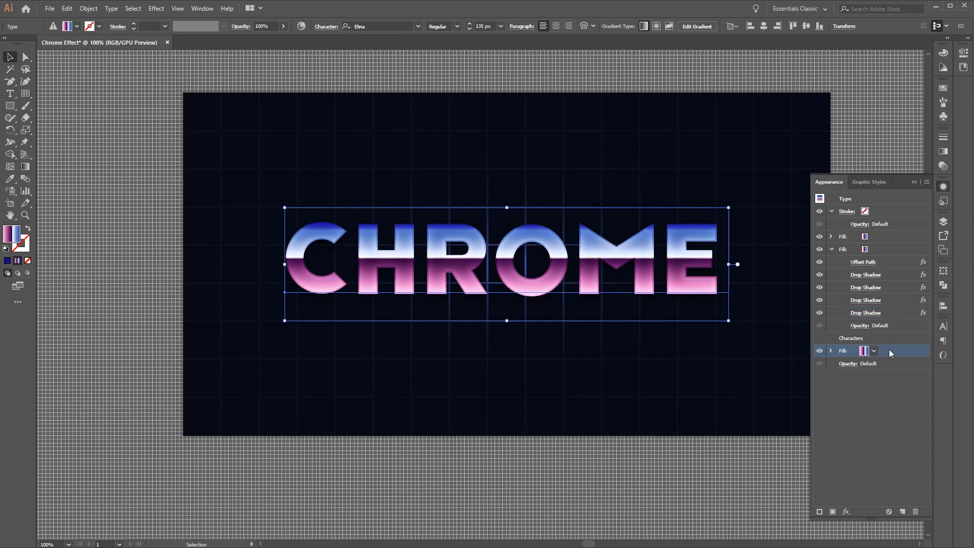
pyautogui.moveTo(889, 349); pyautogui.dragTo(892, 248)
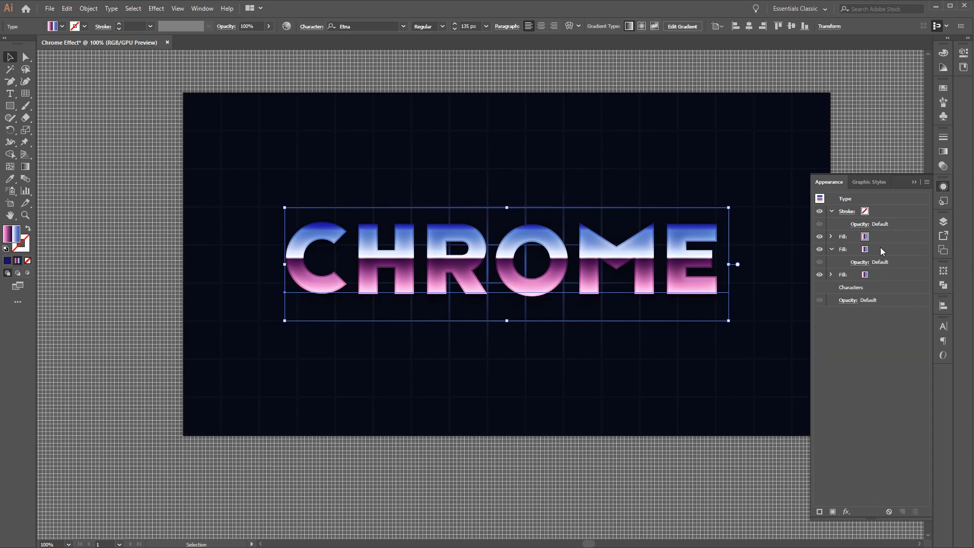
pyautogui.click(884, 249)
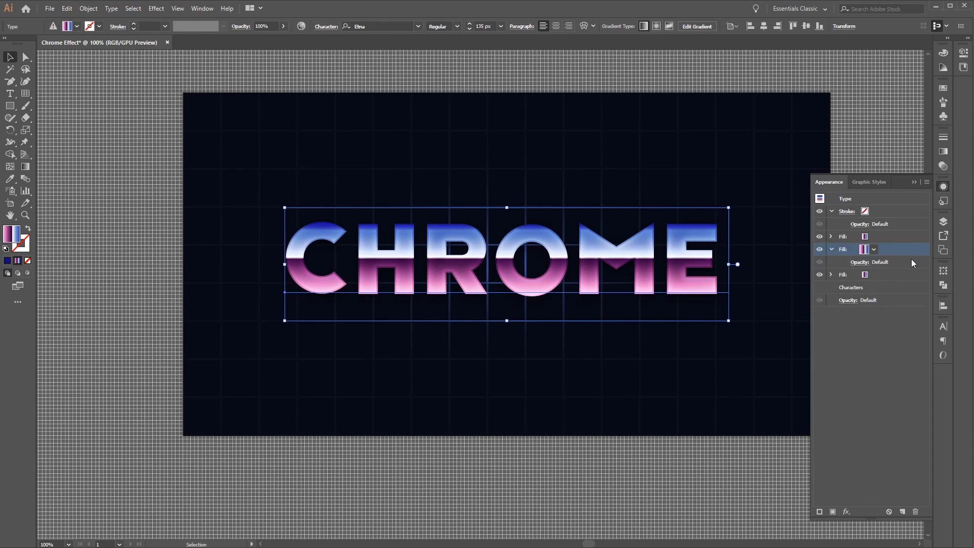
pyautogui.click(860, 262)
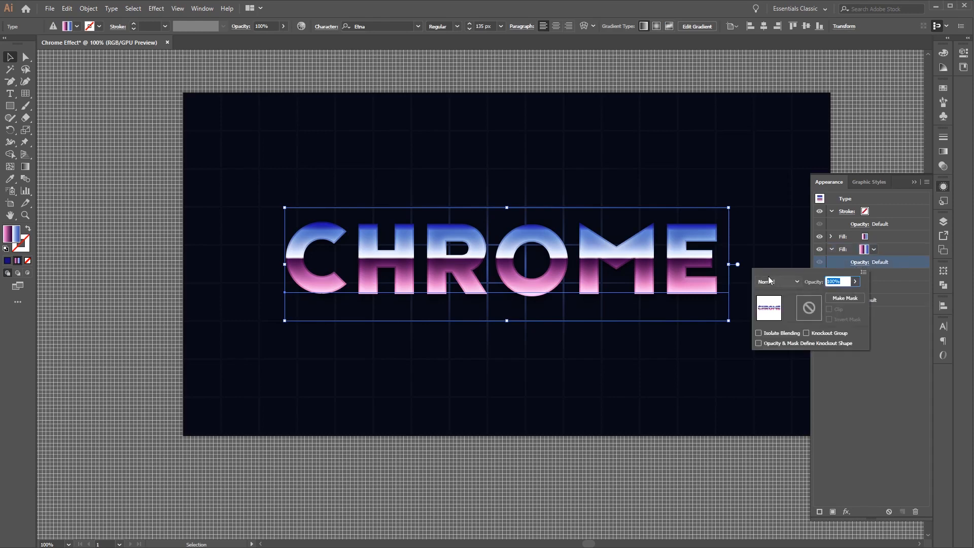
pyautogui.write('30')
pyautogui.press('Return')
# - Set the blend mode of the middle gradient fill on the CHROME text to Color Burn
pyautogui.click(847, 251)
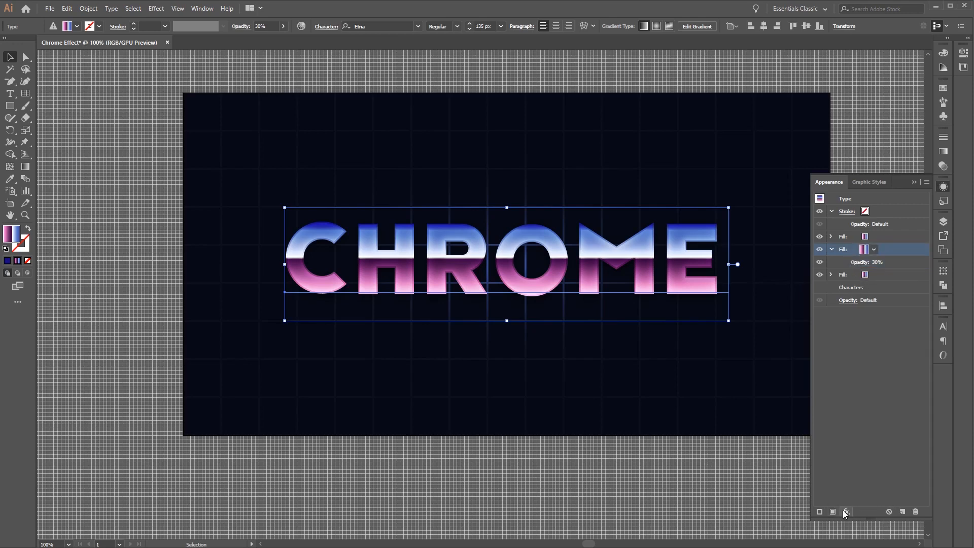
pyautogui.click(862, 262)
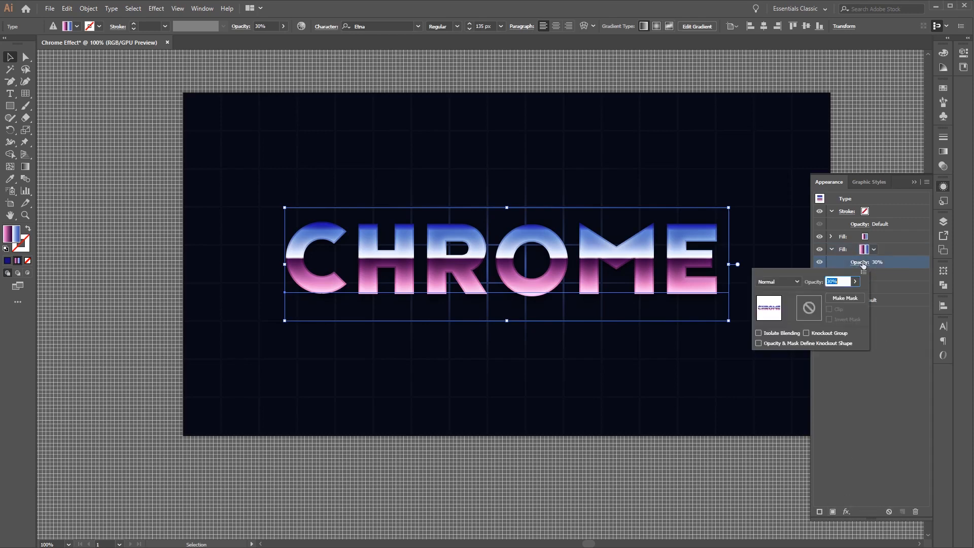
pyautogui.click(798, 283)
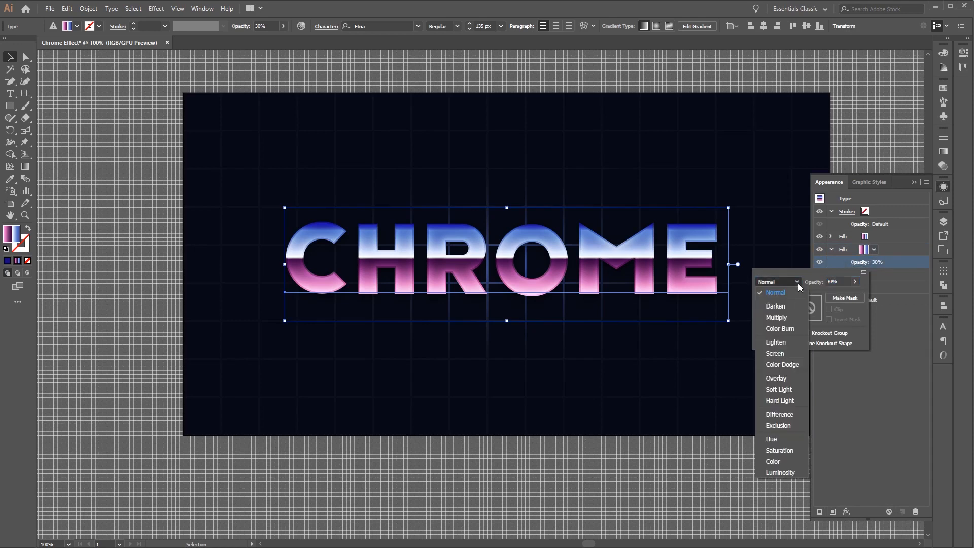
pyautogui.click(789, 329)
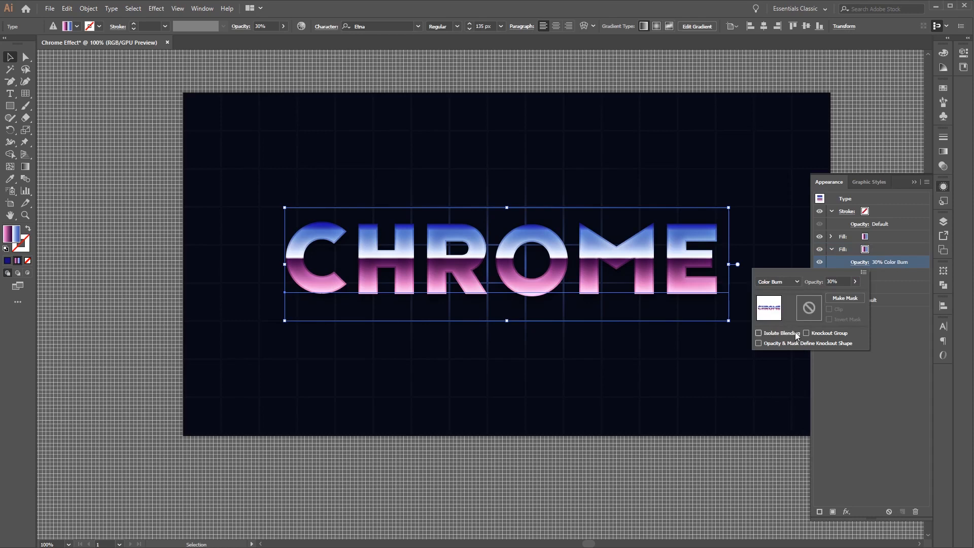
pyautogui.click(895, 336)
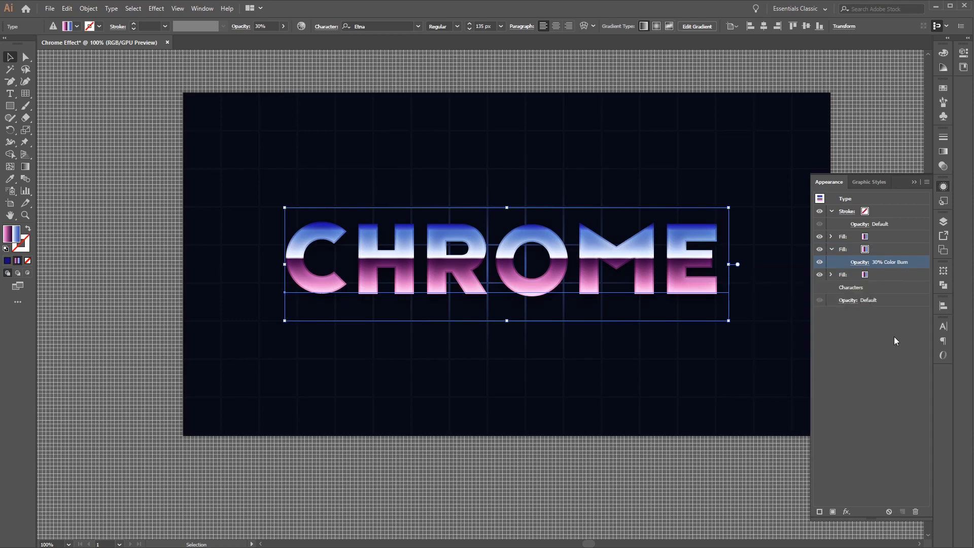
# - Remove all intermediate colour stops from the middle fill's gradient, keeping only the two end stops
pyautogui.click(863, 249)
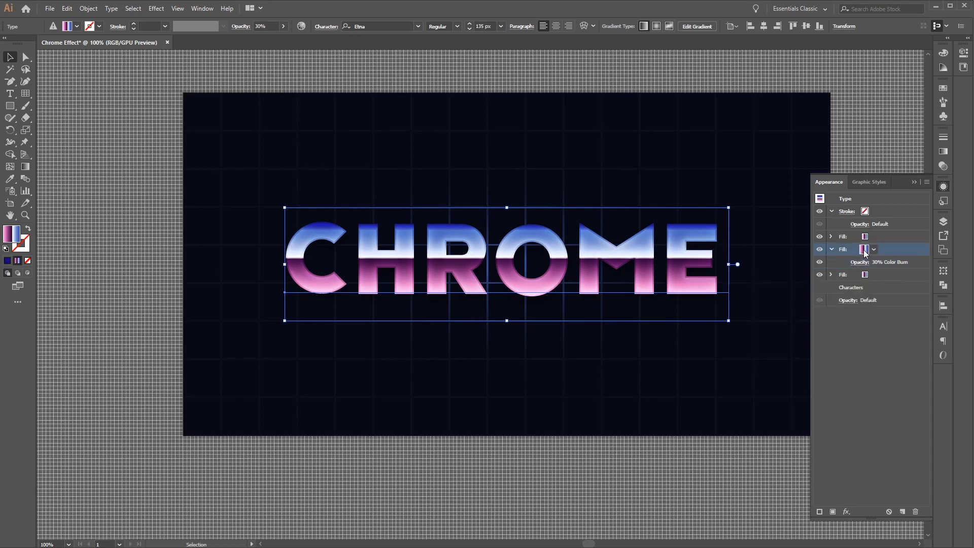
pyautogui.click(865, 251)
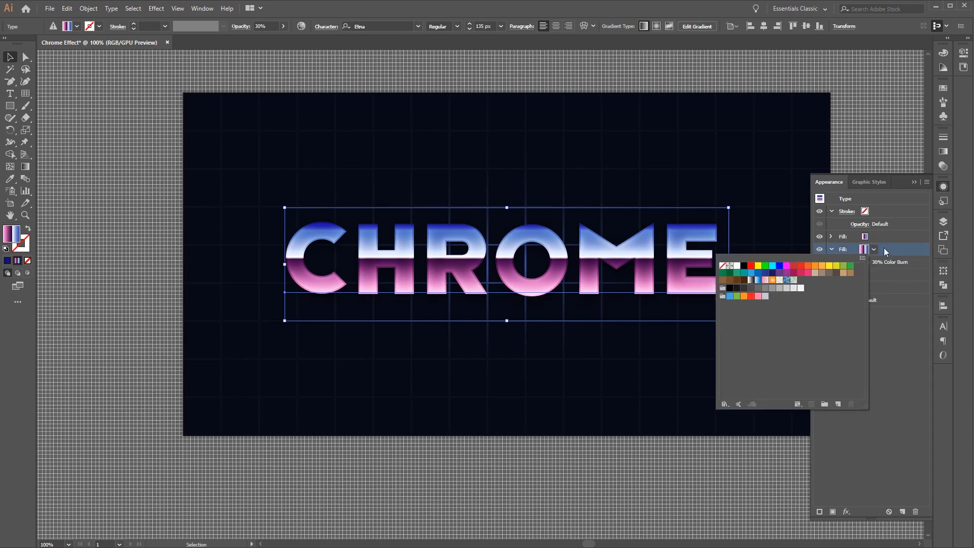
pyautogui.click(884, 248)
pyautogui.click(944, 167)
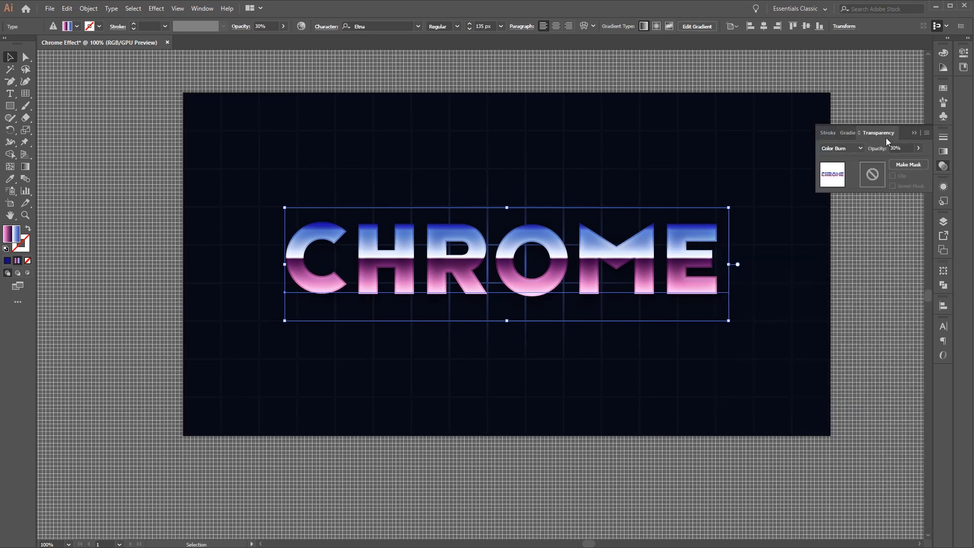
pyautogui.click(846, 133)
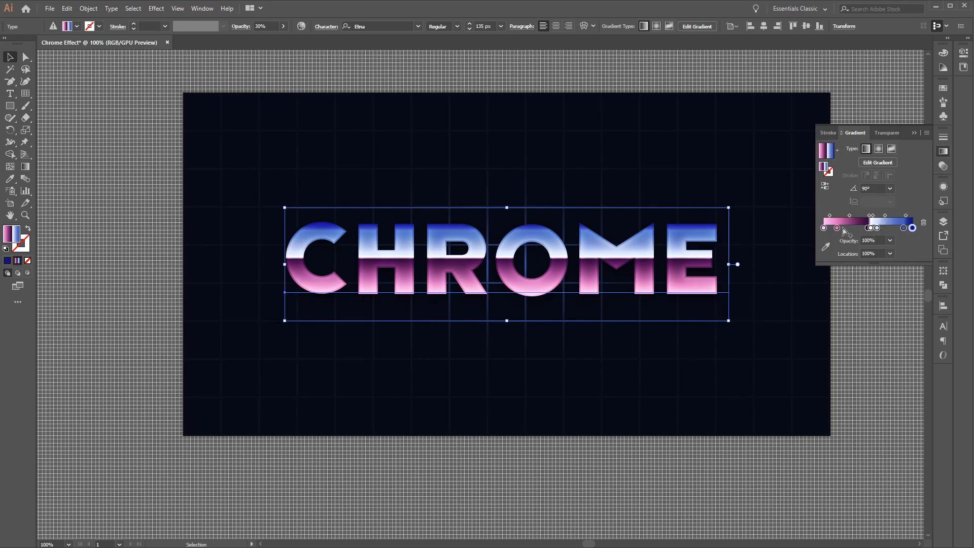
pyautogui.moveTo(837, 228); pyautogui.dragTo(898, 249)
# - Set the starting stop of the middle fill's gradient to black, RGB 0, 0, 0
pyautogui.doubleClick(823, 228)
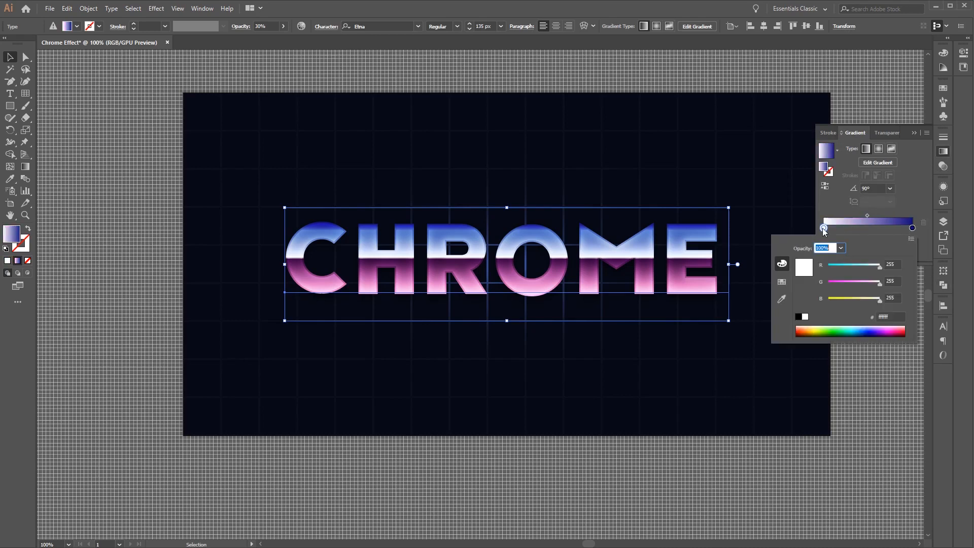
pyautogui.doubleClick(893, 264)
pyautogui.write('0')
pyautogui.press('Tab')
pyautogui.write('0')
pyautogui.press('Tab')
pyautogui.write('0')
pyautogui.press('Tab')
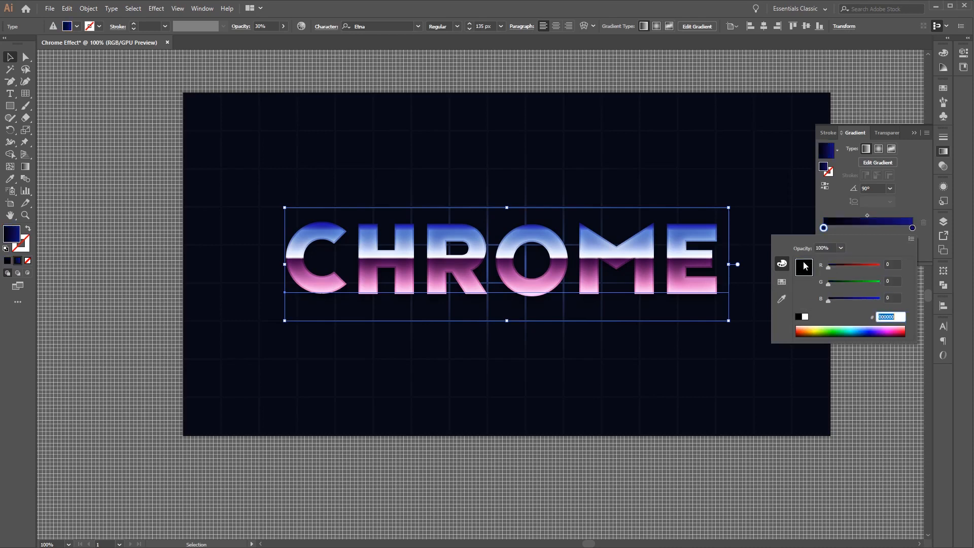
# - Set the end stop of the middle fill's gradient to black, RGB 0, 0, 0
pyautogui.click(914, 228)
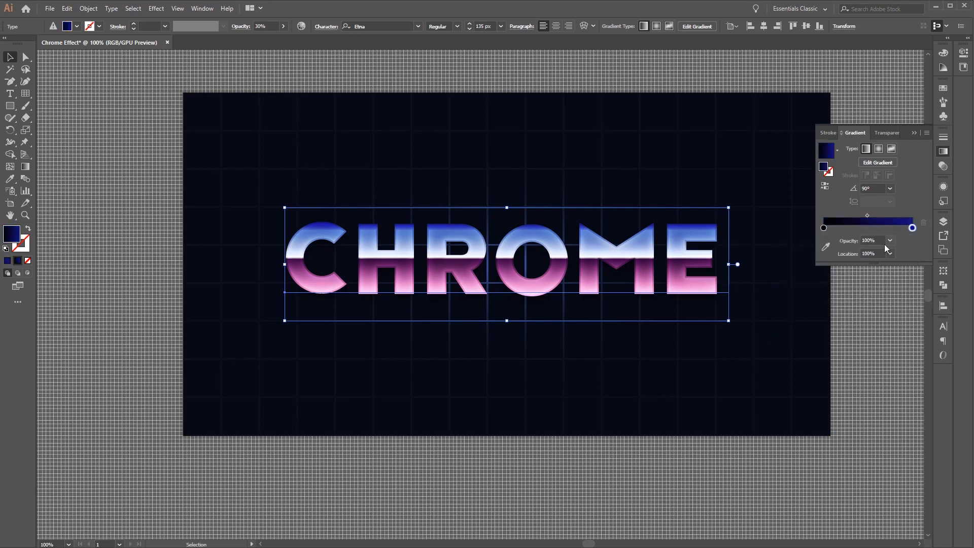
pyautogui.doubleClick(913, 228)
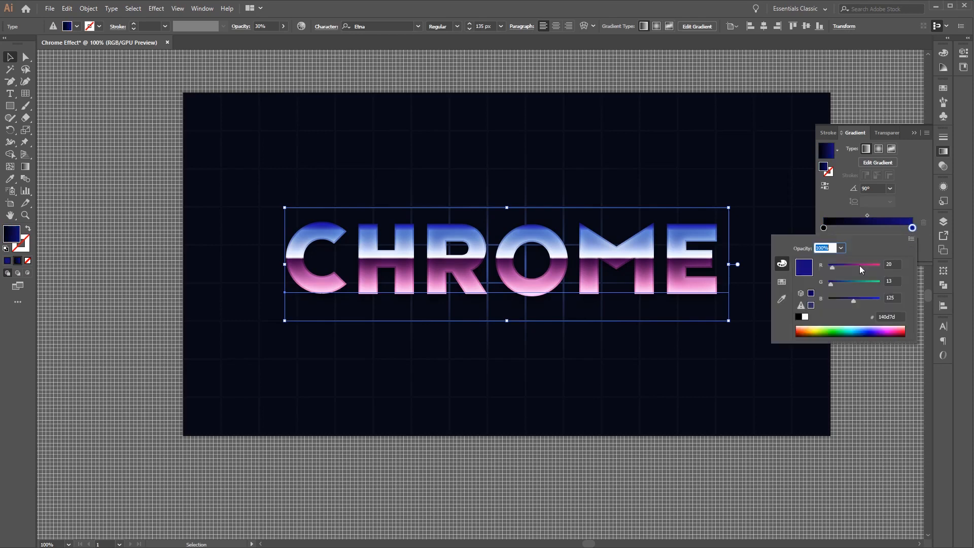
pyautogui.click(900, 262)
pyautogui.write('0')
pyautogui.press('Tab')
pyautogui.write('0')
pyautogui.press('Tab')
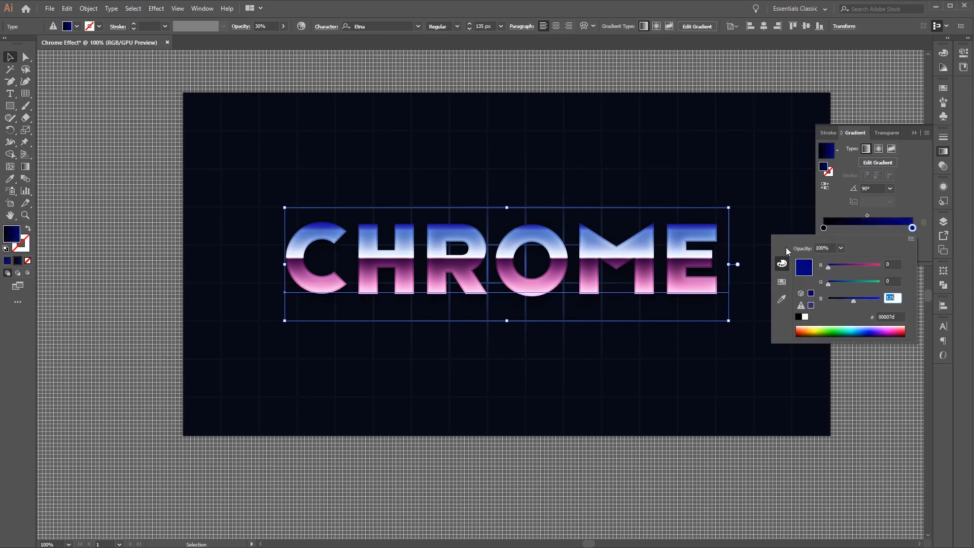
pyautogui.write('0')
pyautogui.press('Return')
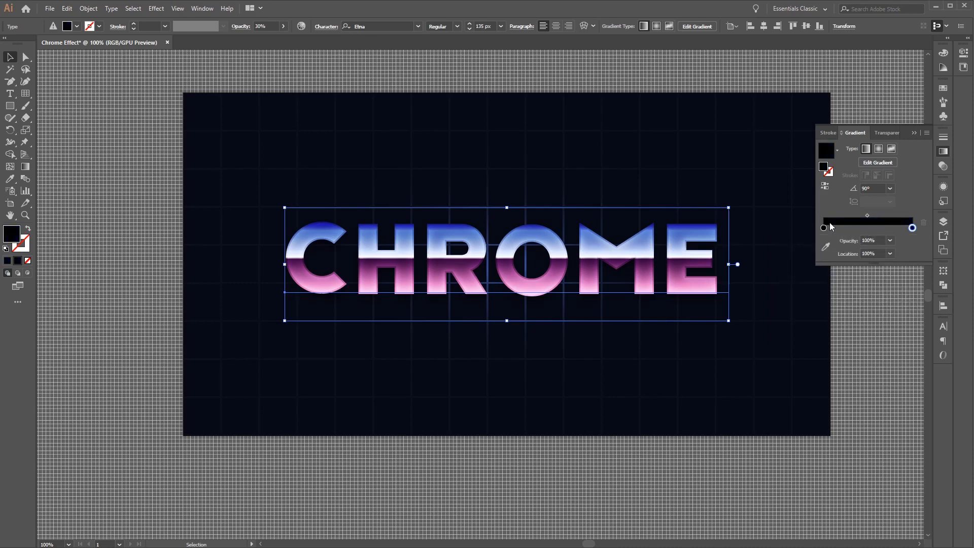
# - Set the opacity of the black gradient's starting stop to 30%
pyautogui.click(823, 228)
pyautogui.click(880, 240)
pyautogui.click(890, 241)
pyautogui.click(903, 283)
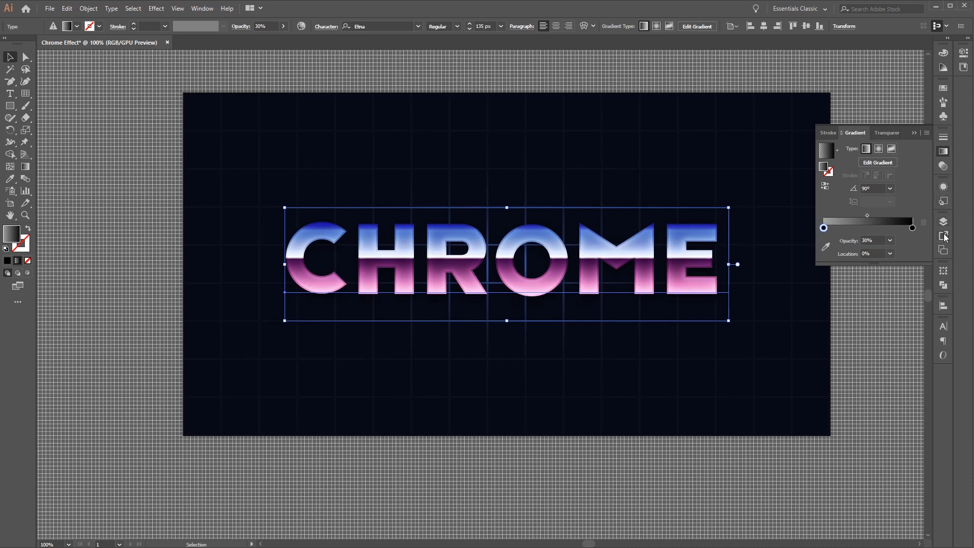
# - Apply an Offset Path effect with a 1 px offset to the black gradient fill
pyautogui.click(944, 203)
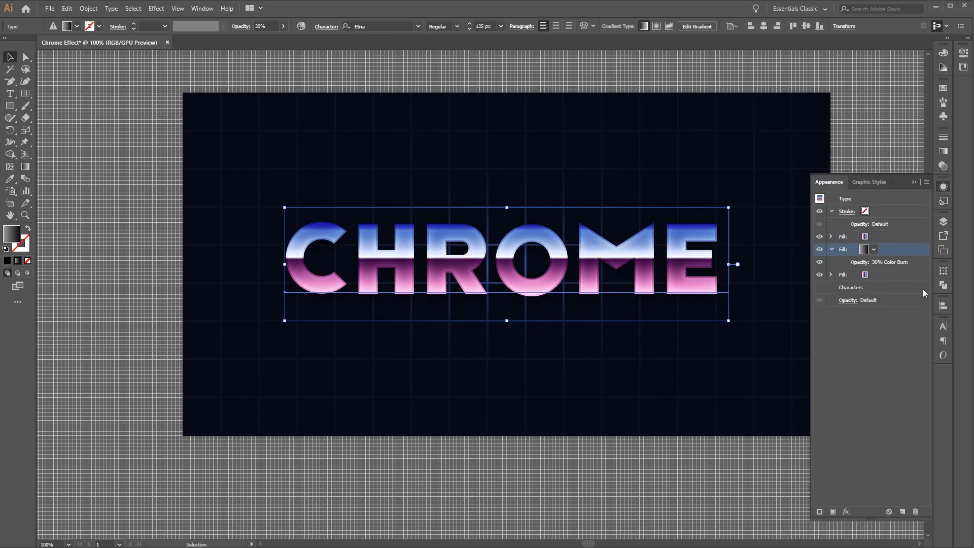
pyautogui.click(849, 513)
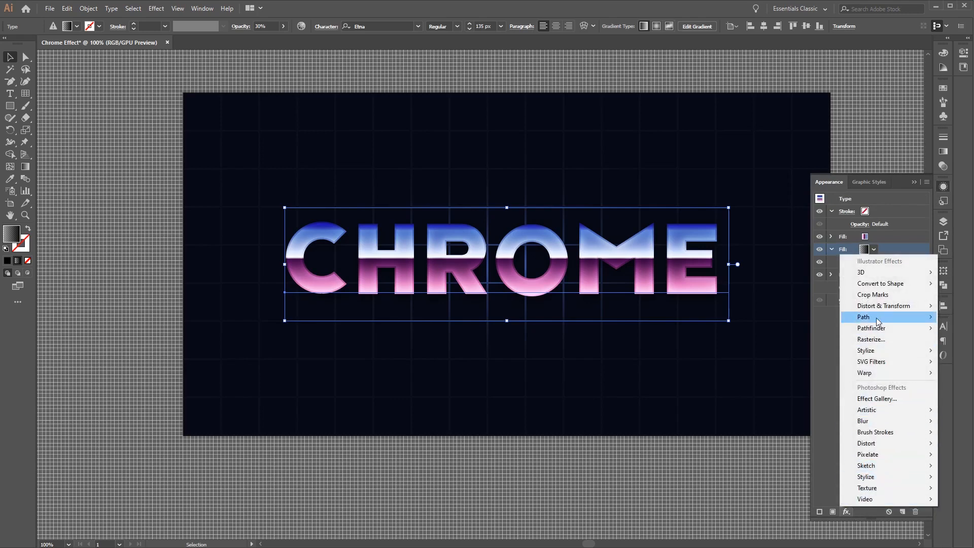
pyautogui.moveTo(876, 318)
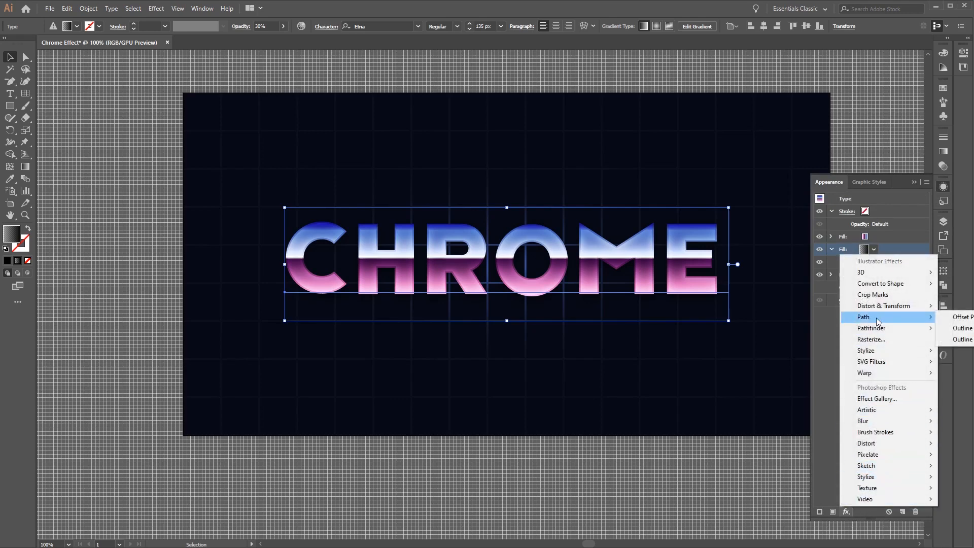
pyautogui.click(953, 317)
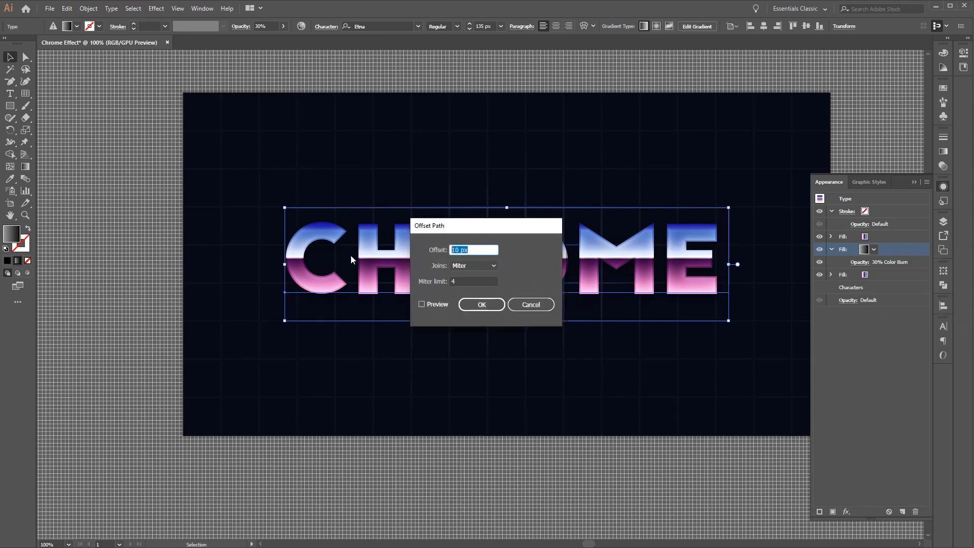
pyautogui.write('1')
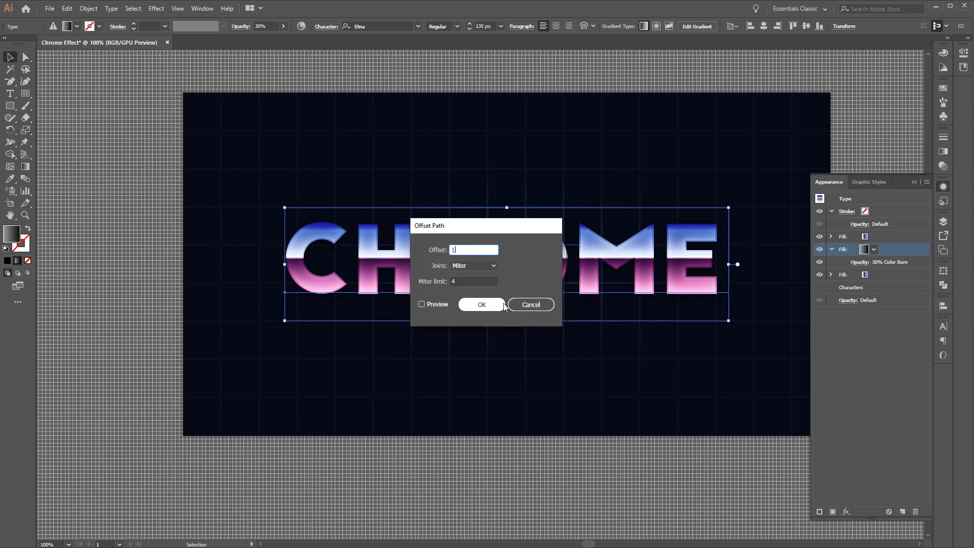
pyautogui.click(482, 305)
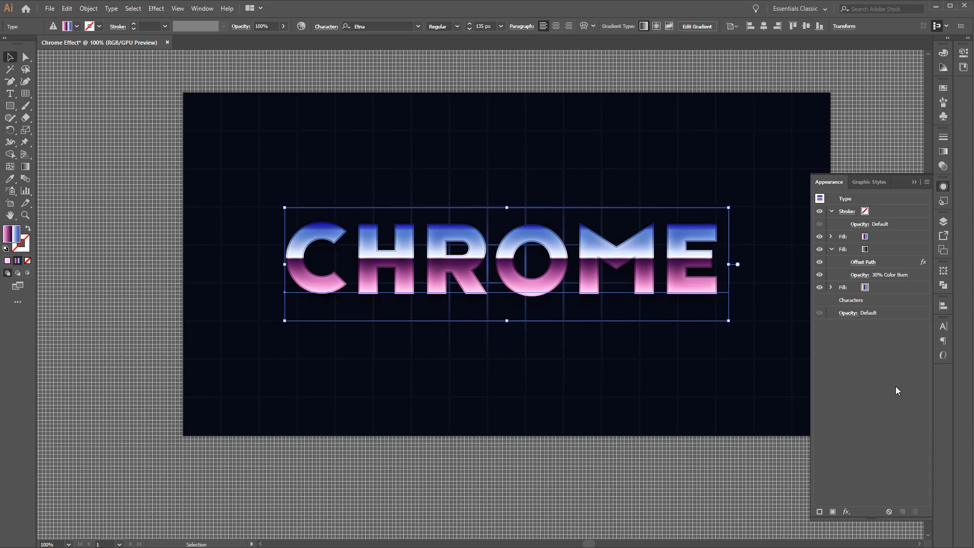
# - Add a new fill beneath all the text's existing fills and set its opacity to 30%
pyautogui.click(834, 512)
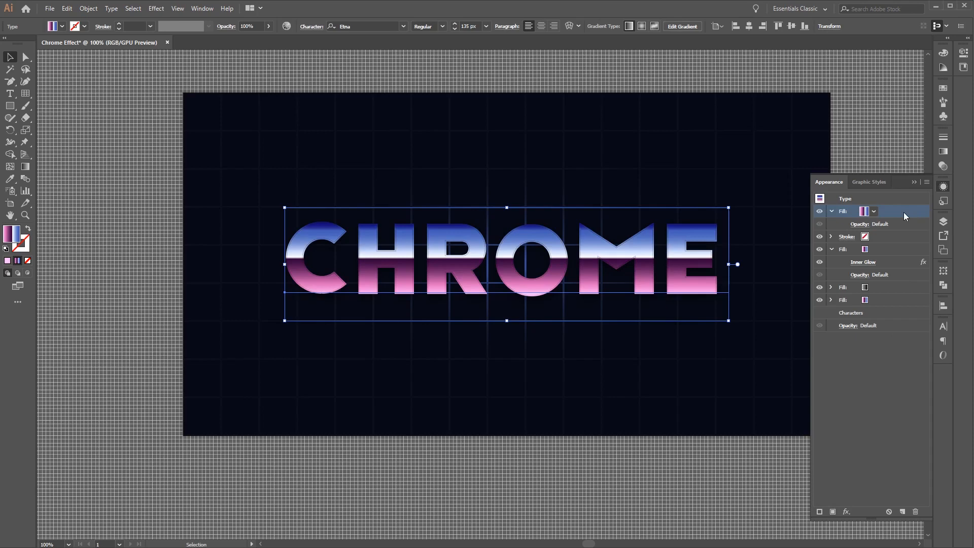
pyautogui.moveTo(903, 212)
pyautogui.mouseDown()
pyautogui.moveTo(907, 254)
pyautogui.moveTo(894, 310)
pyautogui.mouseUp()
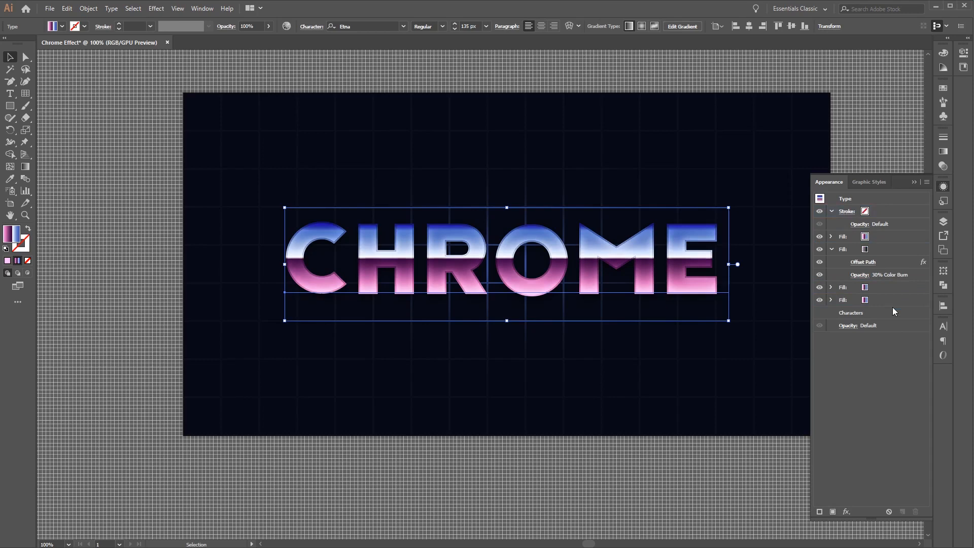
pyautogui.click(872, 300)
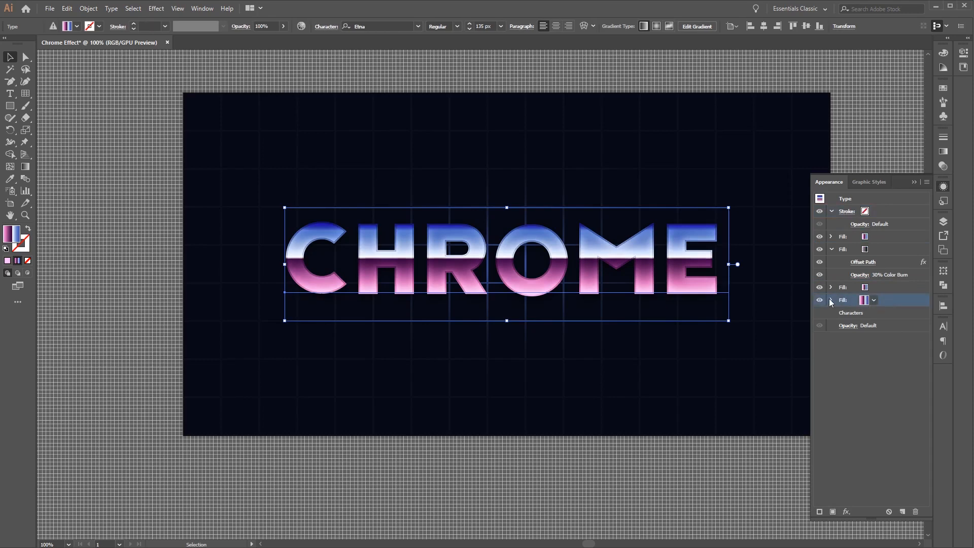
pyautogui.click(831, 300)
pyautogui.click(860, 313)
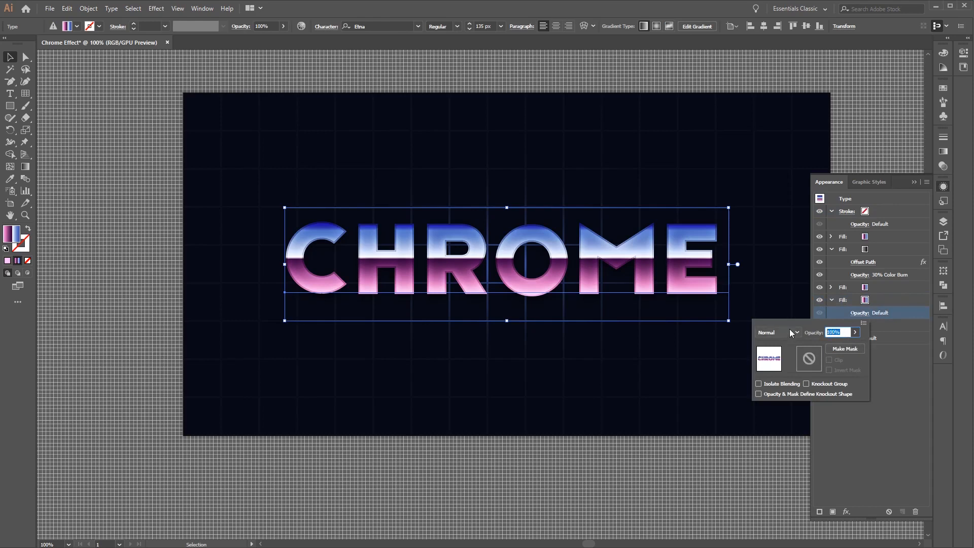
pyautogui.write('30')
pyautogui.press('Return')
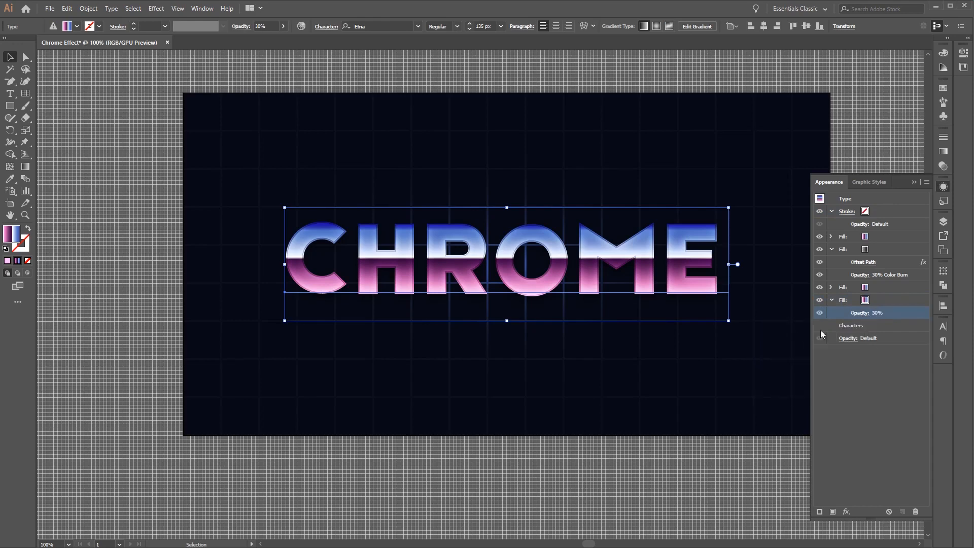
# - Change the bottom fill from the gradient to solid pink, RGB 251, 85, 195
pyautogui.click(866, 301)
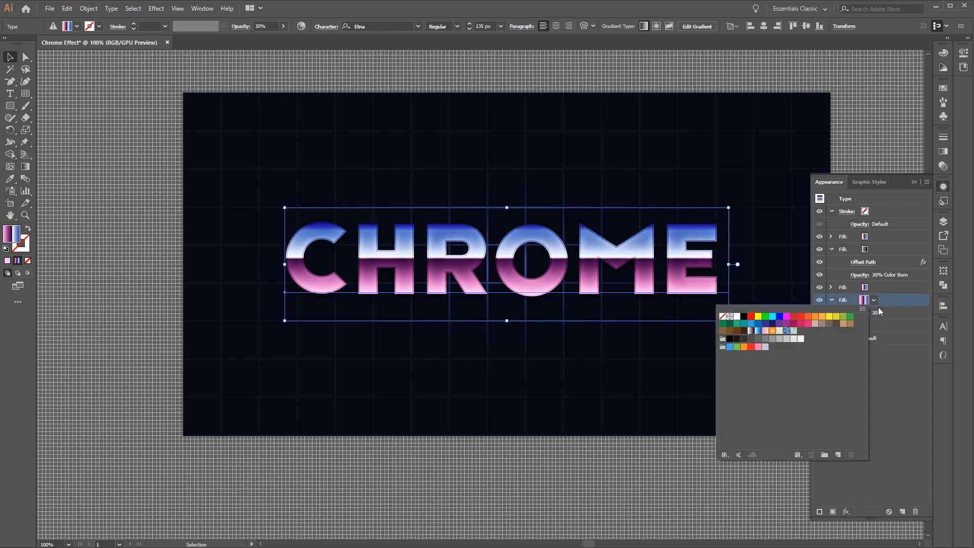
pyautogui.click(744, 317)
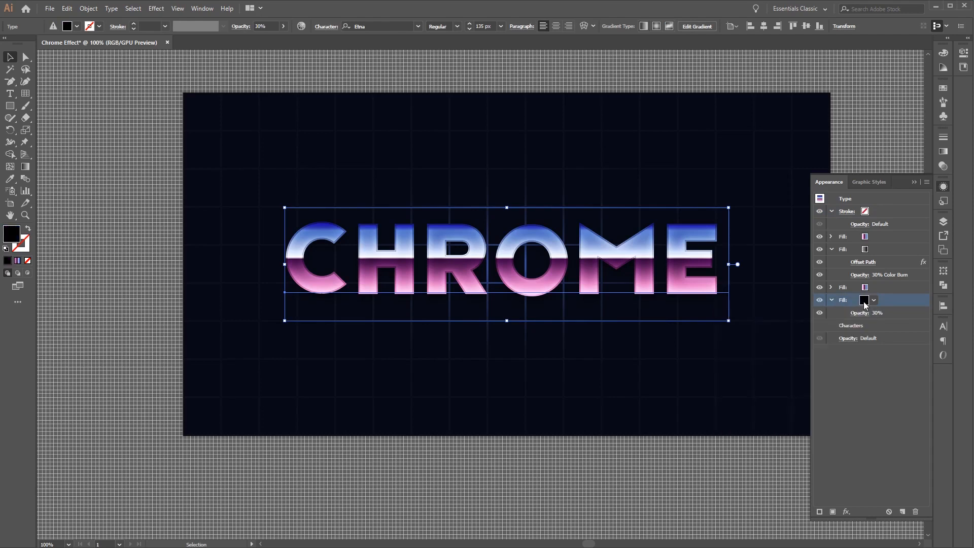
pyautogui.doubleClick(11, 236)
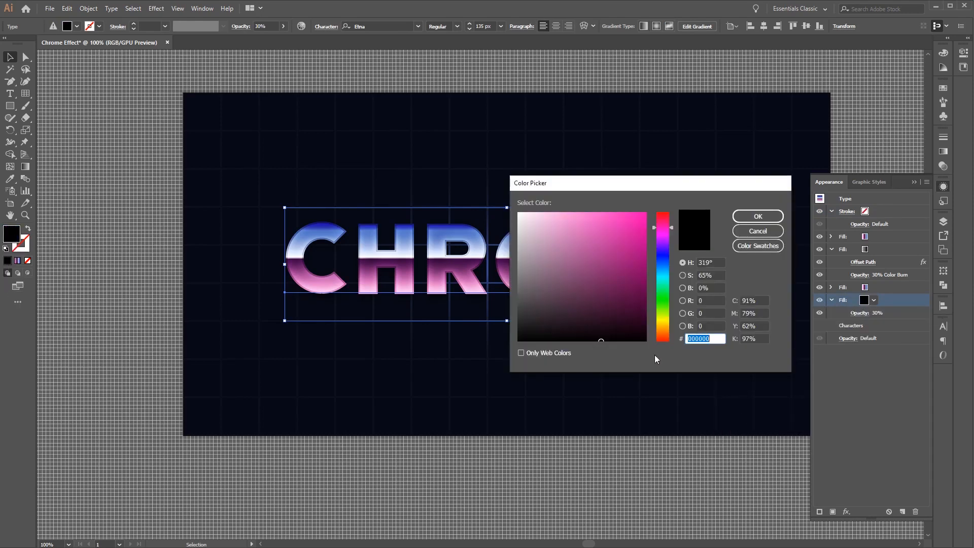
pyautogui.click(717, 299)
pyautogui.write('251')
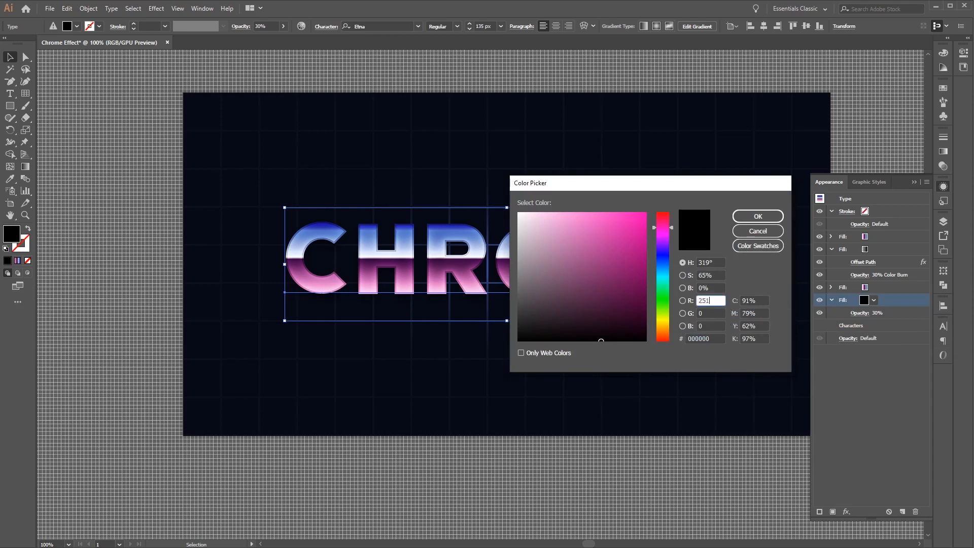
pyautogui.press('Tab')
pyautogui.write('85')
pyautogui.press('Tab')
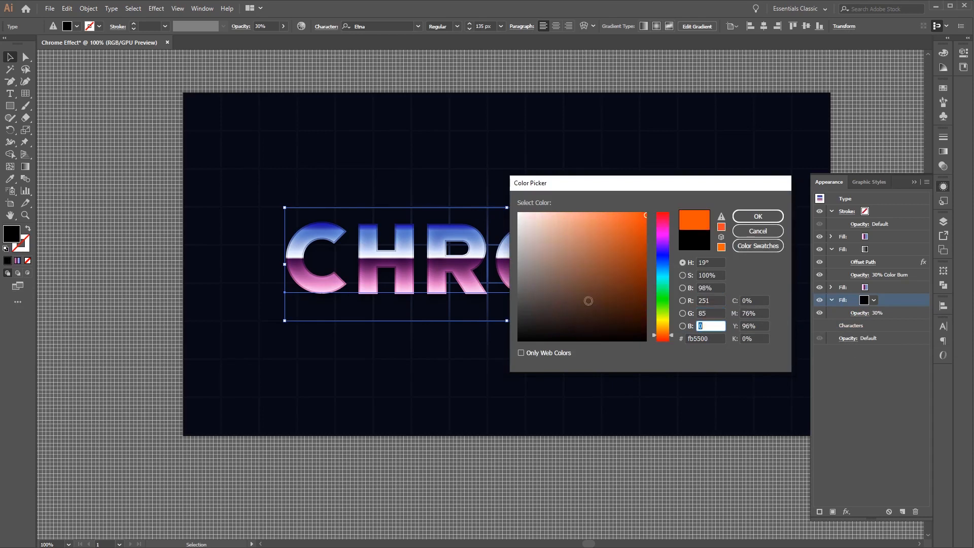
pyautogui.write('195')
pyautogui.press('Return')
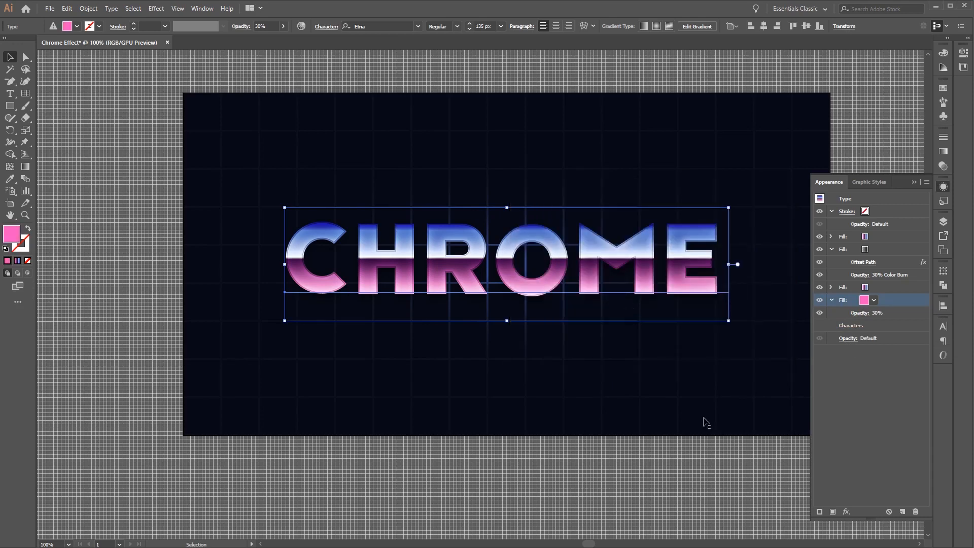
# - Apply an Offset Path effect with a 12 px offset to the bottom pink fill
pyautogui.click(846, 512)
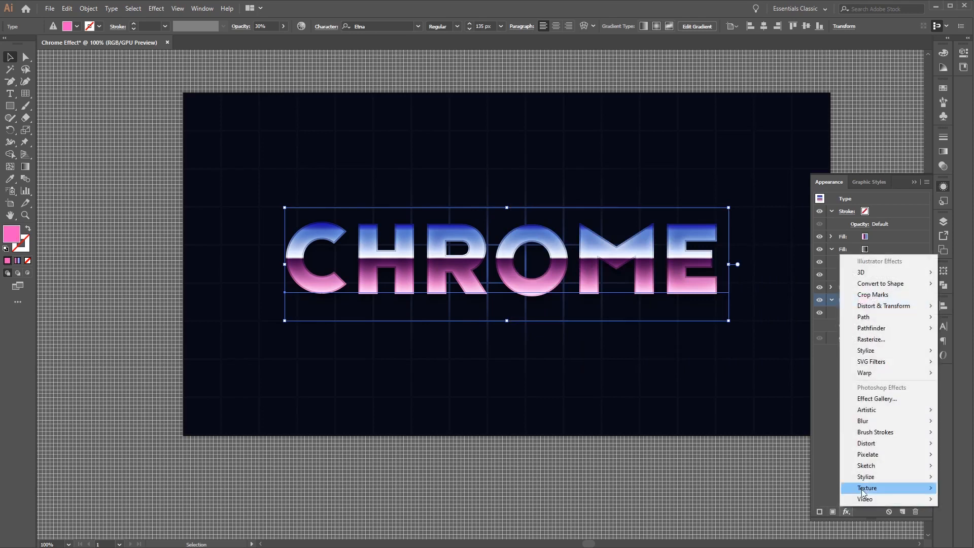
pyautogui.moveTo(897, 321)
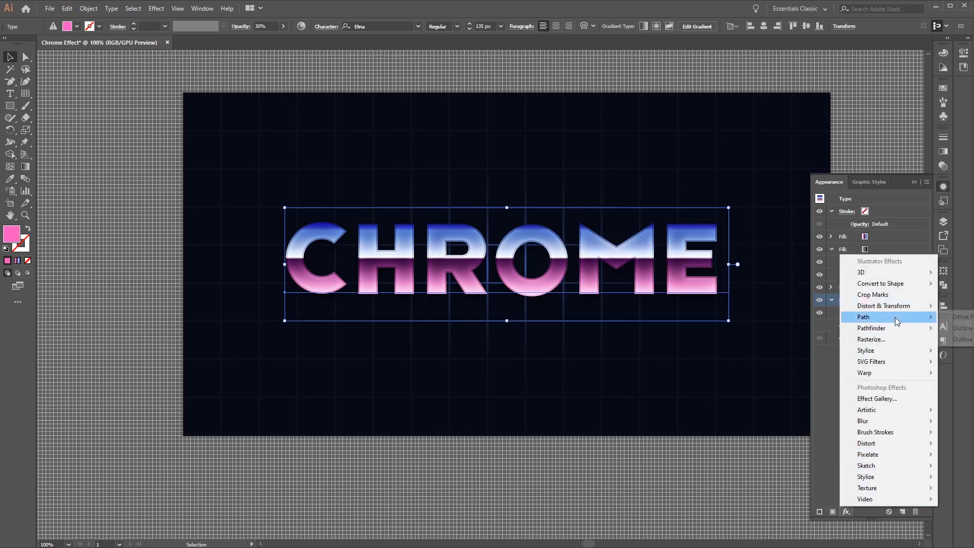
pyautogui.click(955, 317)
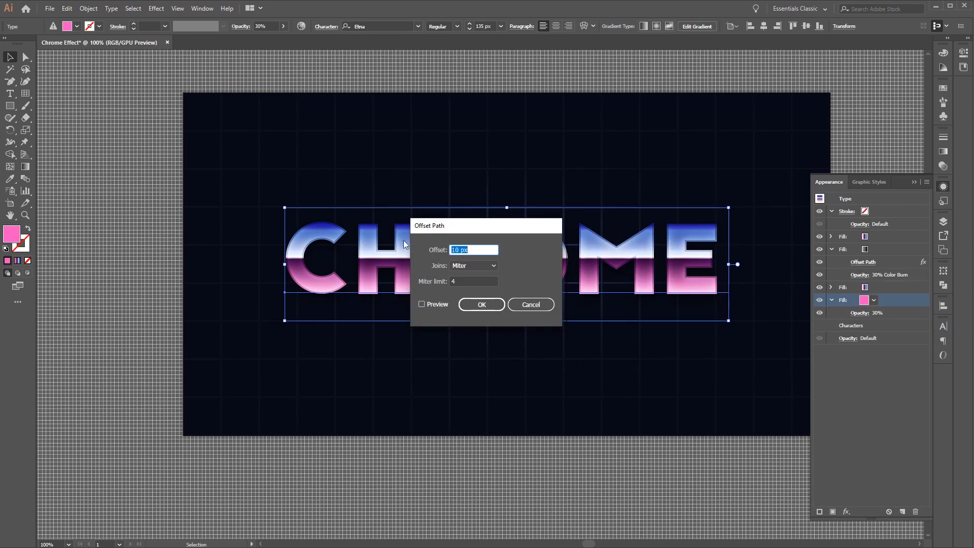
pyautogui.write('12')
pyautogui.click(483, 304)
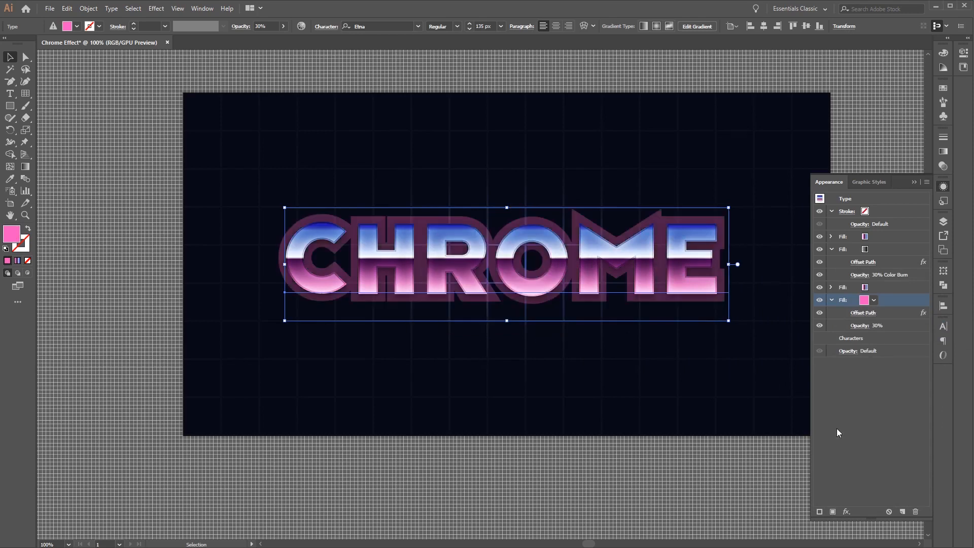
# - Add a Gaussian Blur with a 30 pixel radius to the bottom pink fill and deselect the text
pyautogui.click(847, 512)
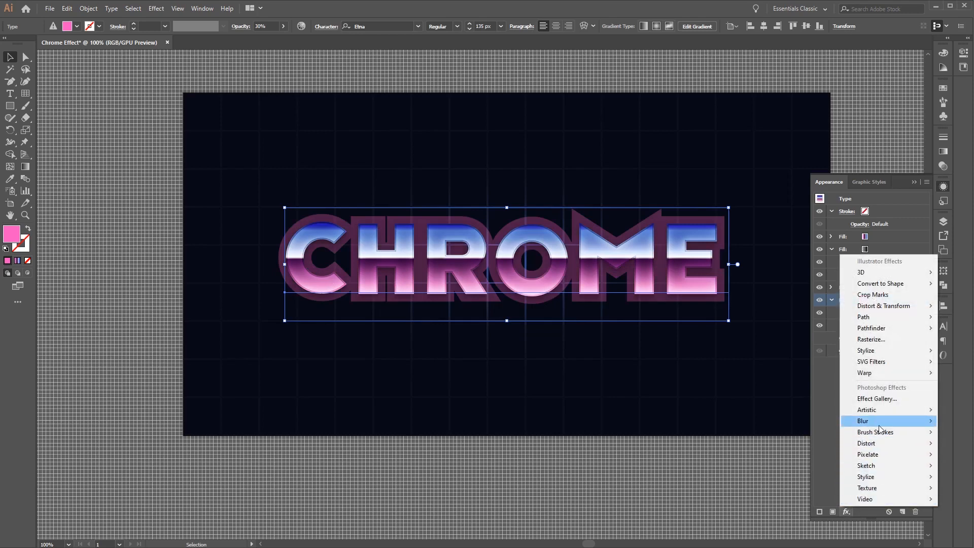
pyautogui.moveTo(880, 428)
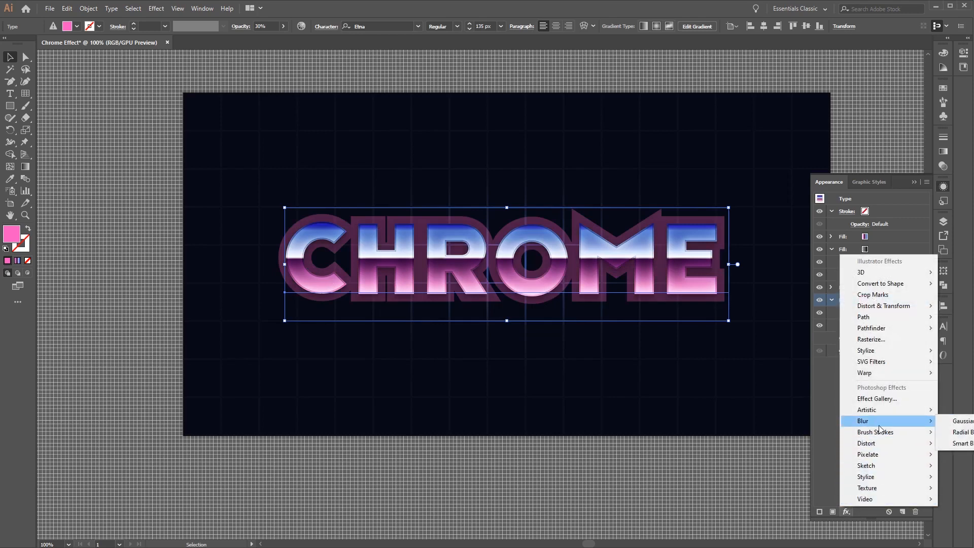
pyautogui.click(963, 422)
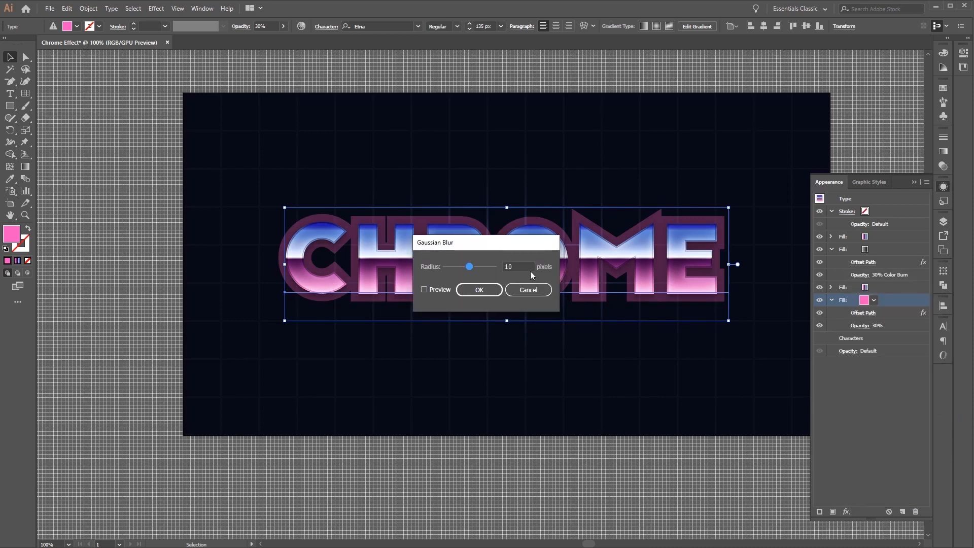
pyautogui.moveTo(526, 265); pyautogui.dragTo(290, 264)
pyautogui.write('30')
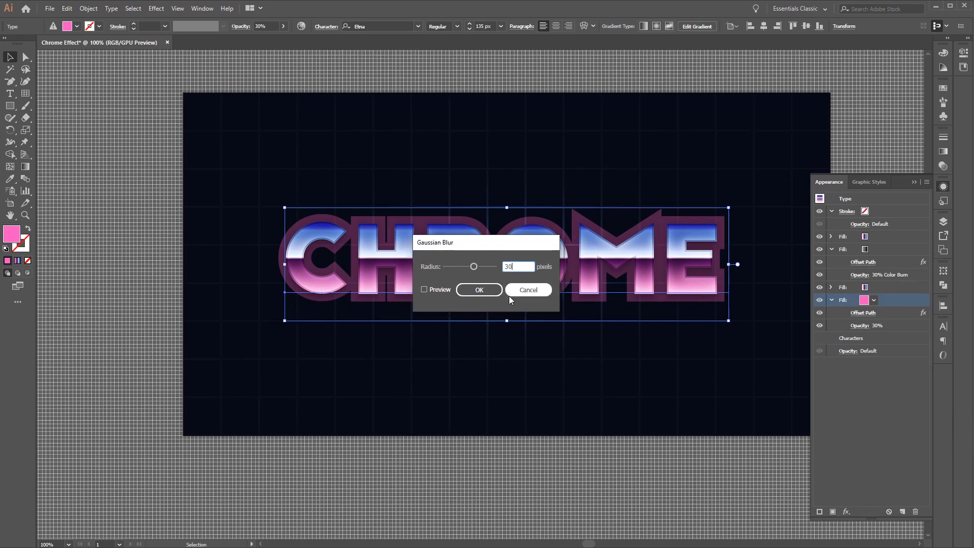
pyautogui.press('Return')
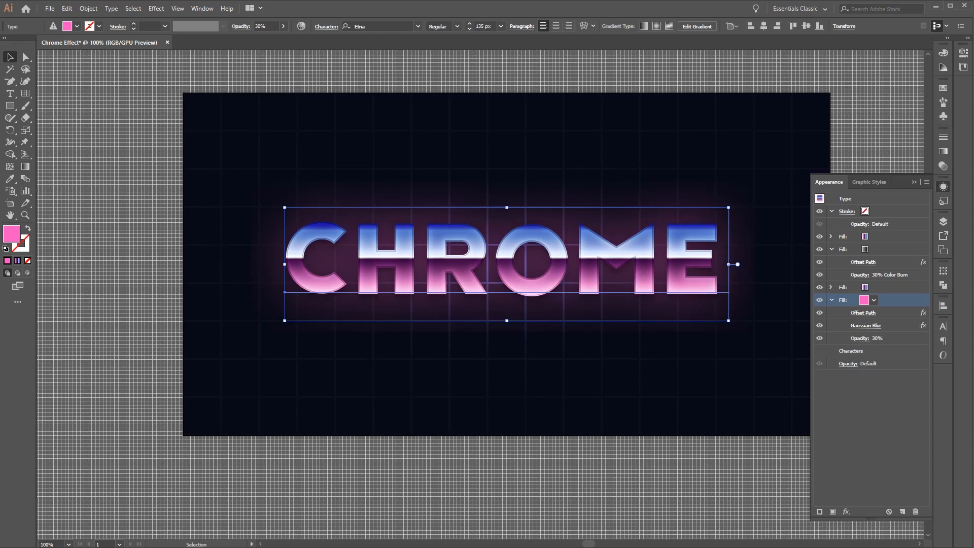
pyautogui.hotkey('ctrl', 'shift', 'a')
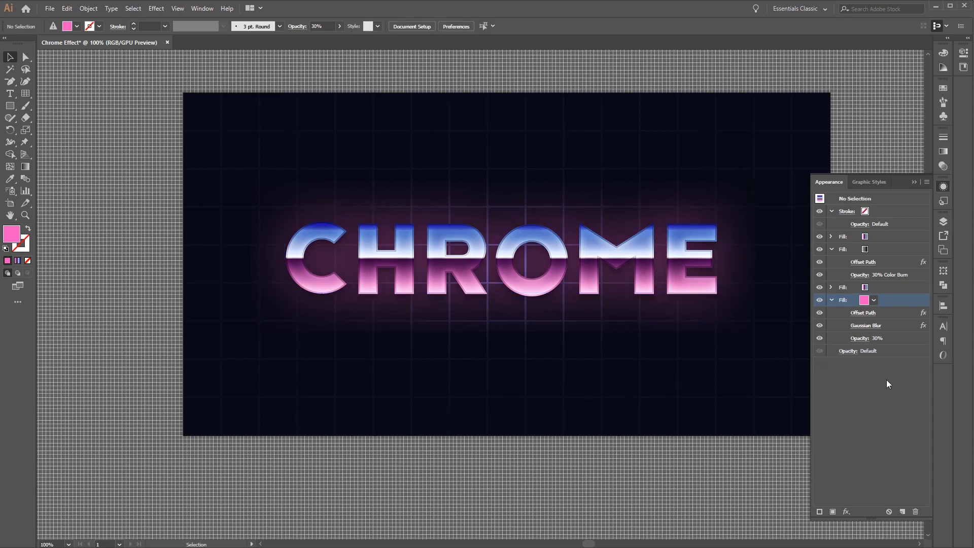
# - Select the CHROME text again and give it a white stroke 2 px wide
pyautogui.click(487, 274)
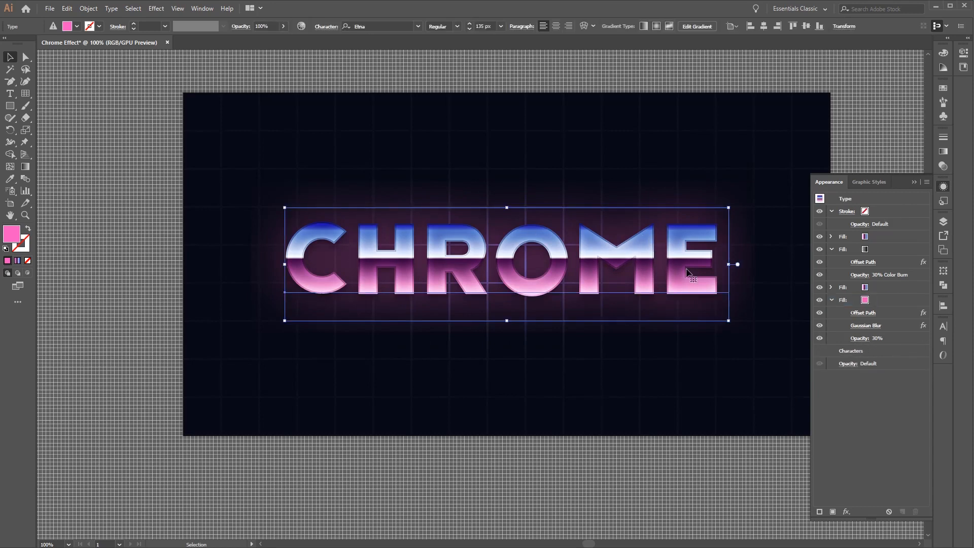
pyautogui.click(99, 28)
pyautogui.click(20, 43)
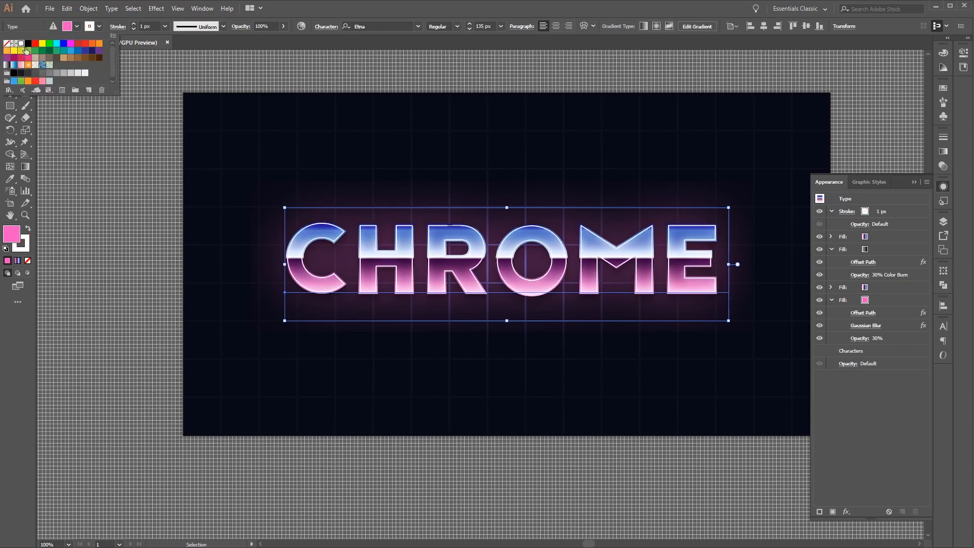
pyautogui.click(315, 10)
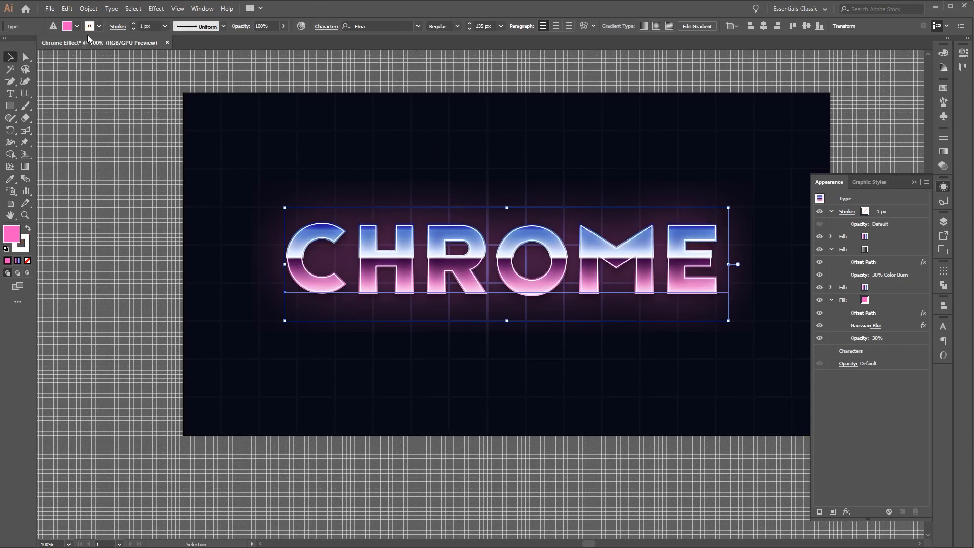
pyautogui.click(134, 23)
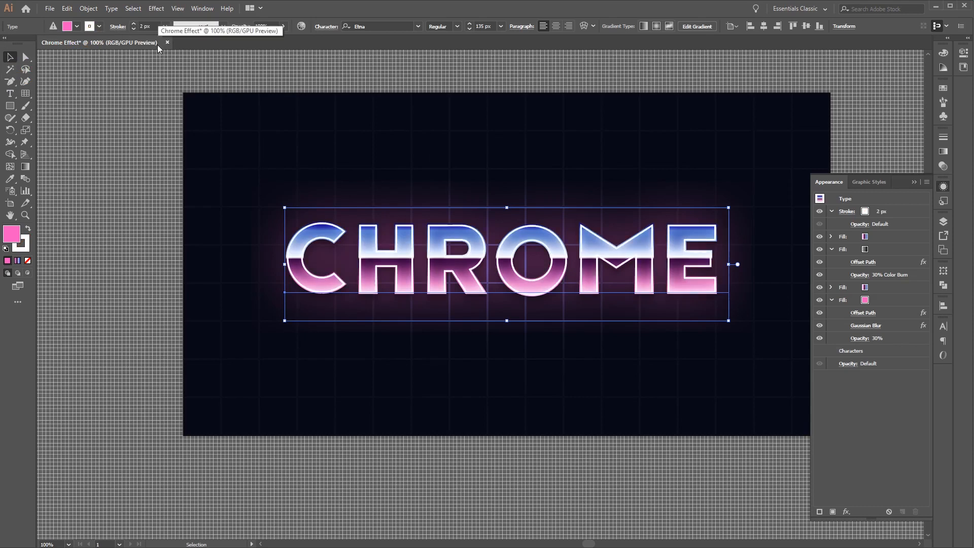
# - Set the text's white stroke to 50% opacity with the Overlay blending mode
pyautogui.click(23, 238)
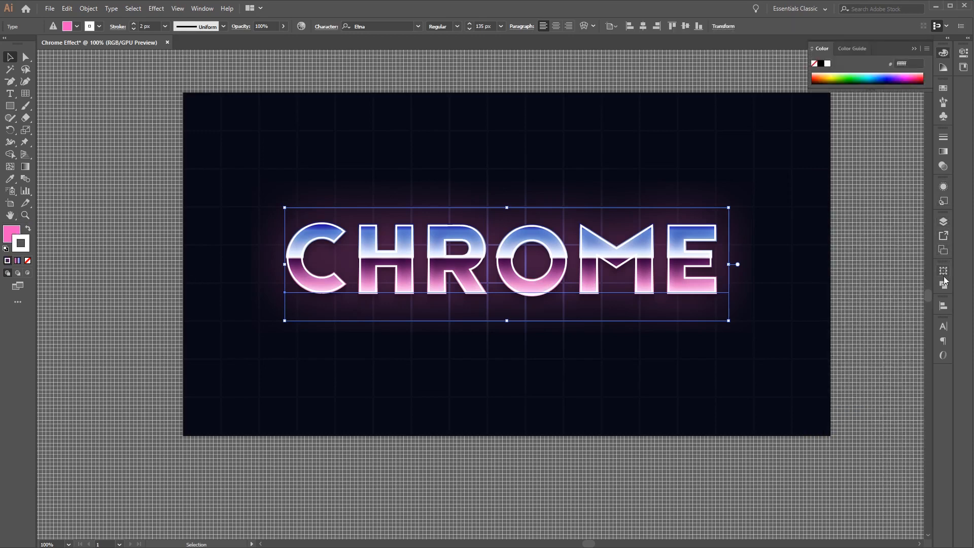
pyautogui.click(943, 201)
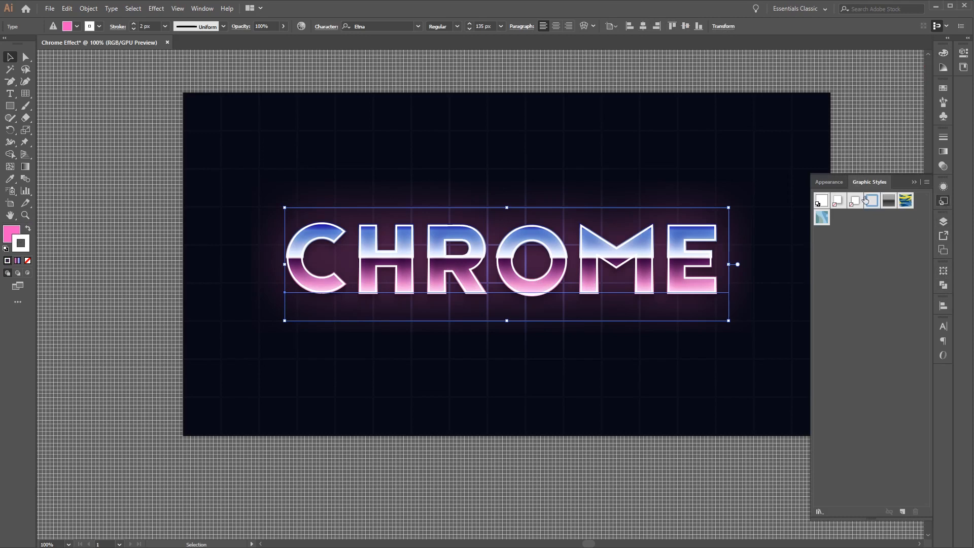
pyautogui.click(841, 186)
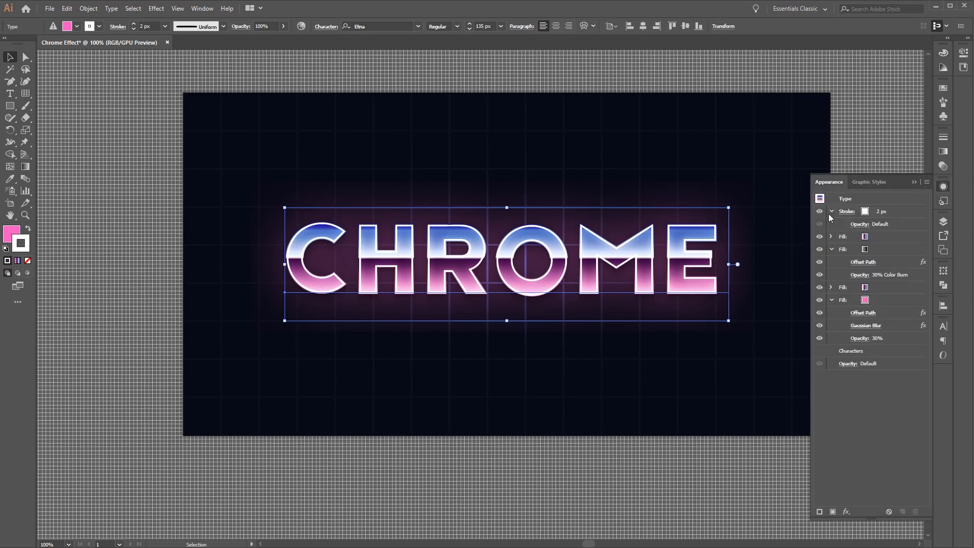
pyautogui.click(860, 223)
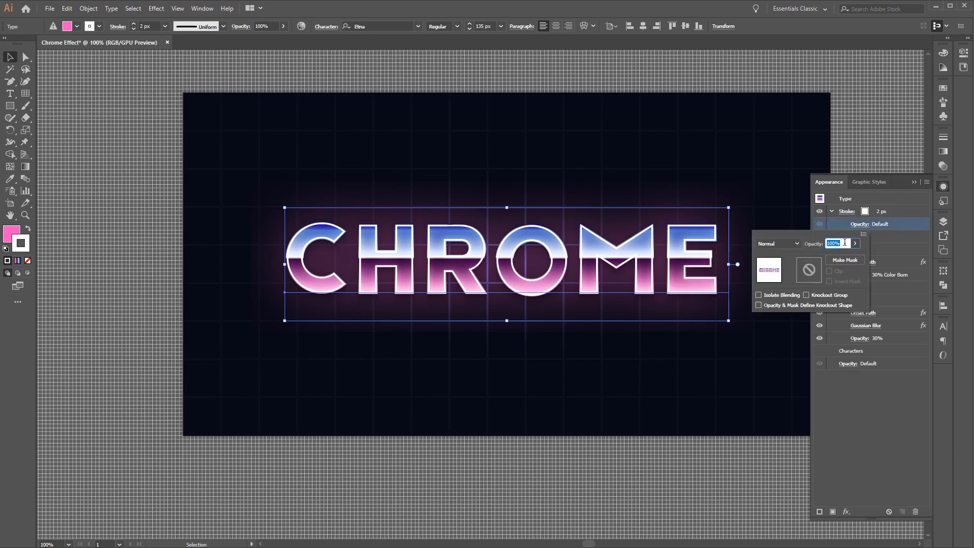
pyautogui.write('50')
pyautogui.click(774, 243)
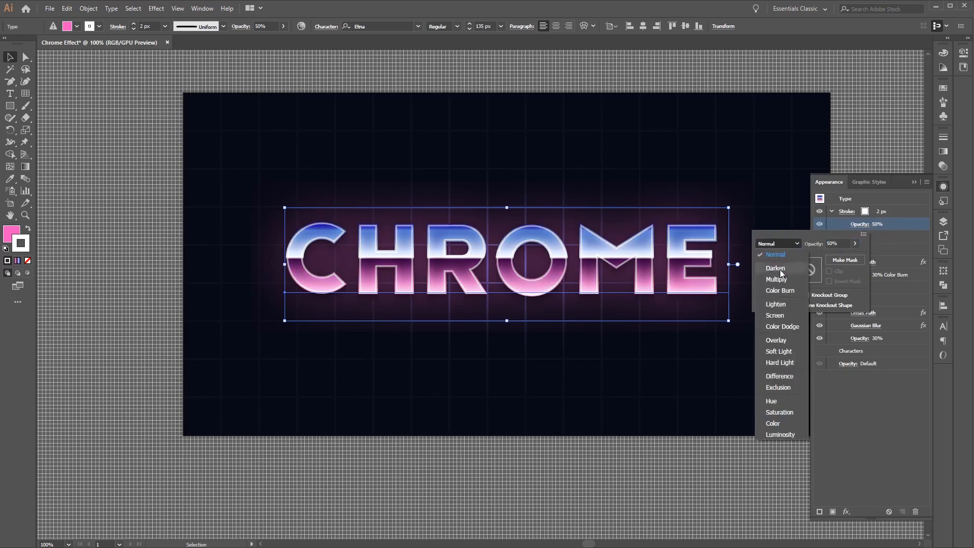
pyautogui.click(790, 343)
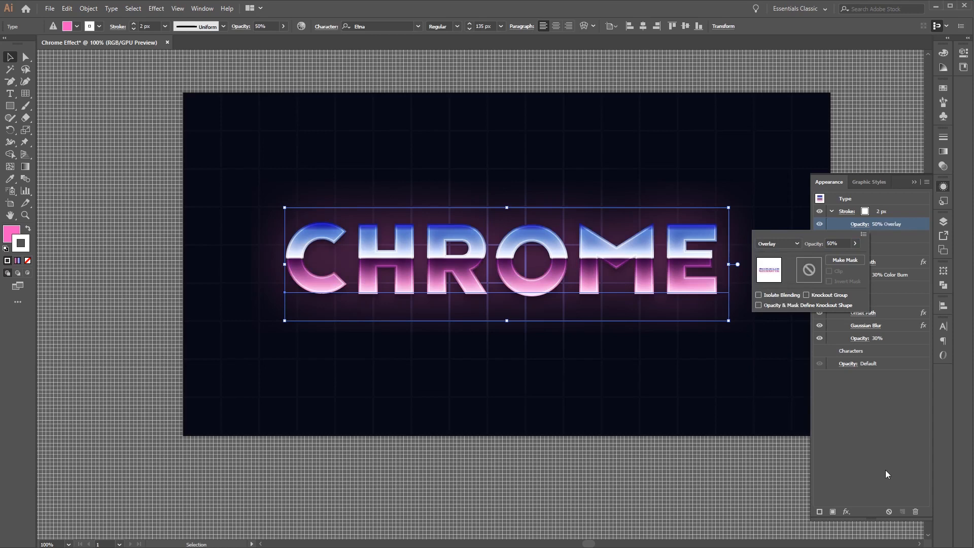
# - Apply an Offset Path effect with a -1 px offset to the white Overlay stroke
pyautogui.click(849, 514)
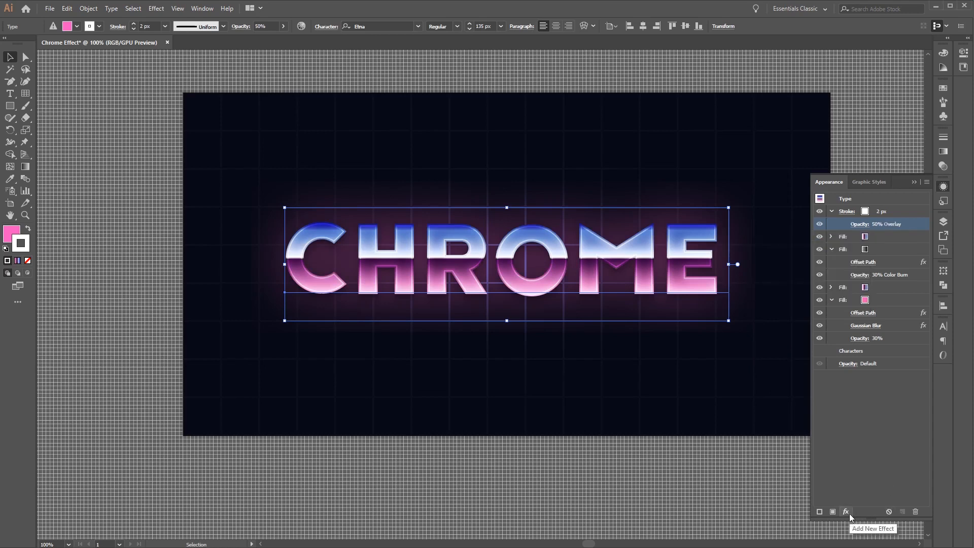
pyautogui.click(850, 514)
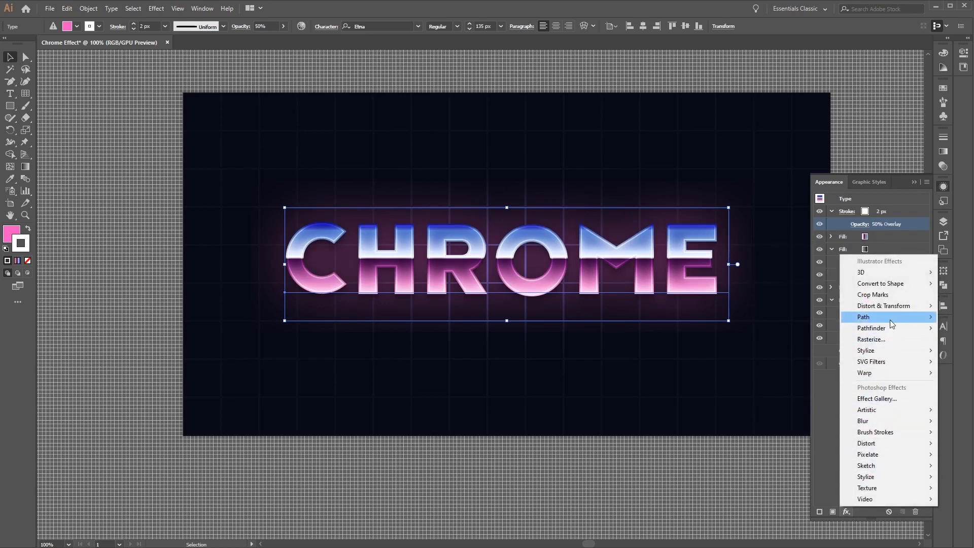
pyautogui.moveTo(891, 320)
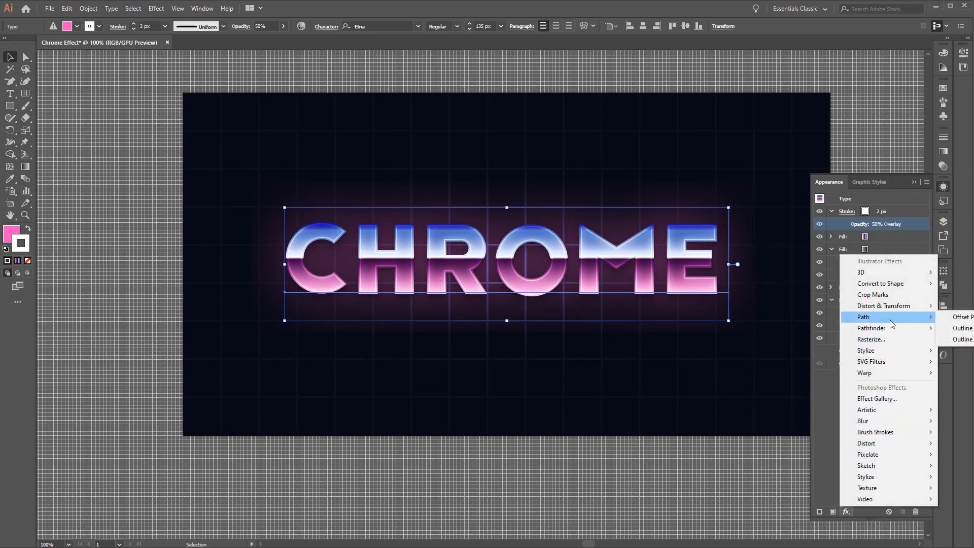
pyautogui.click(956, 319)
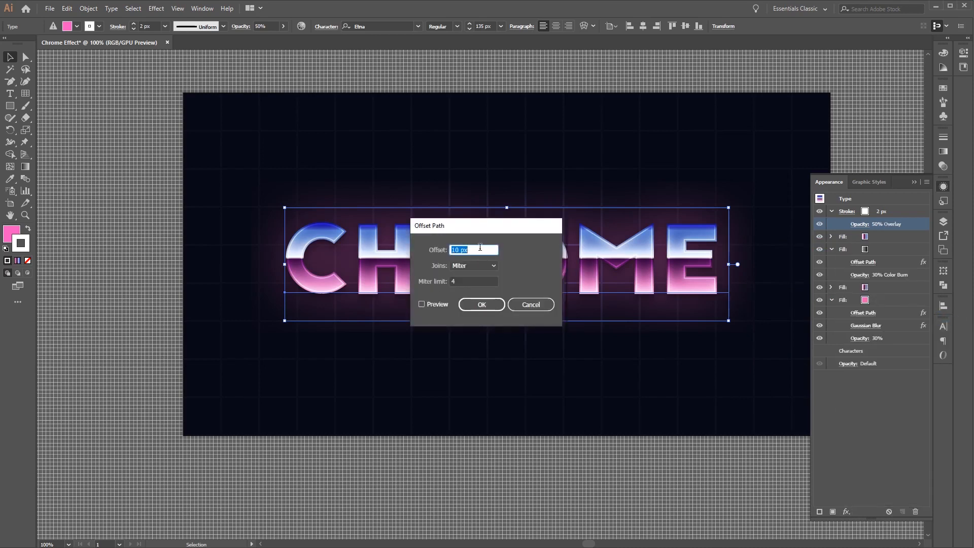
pyautogui.write('-1')
pyautogui.click(484, 305)
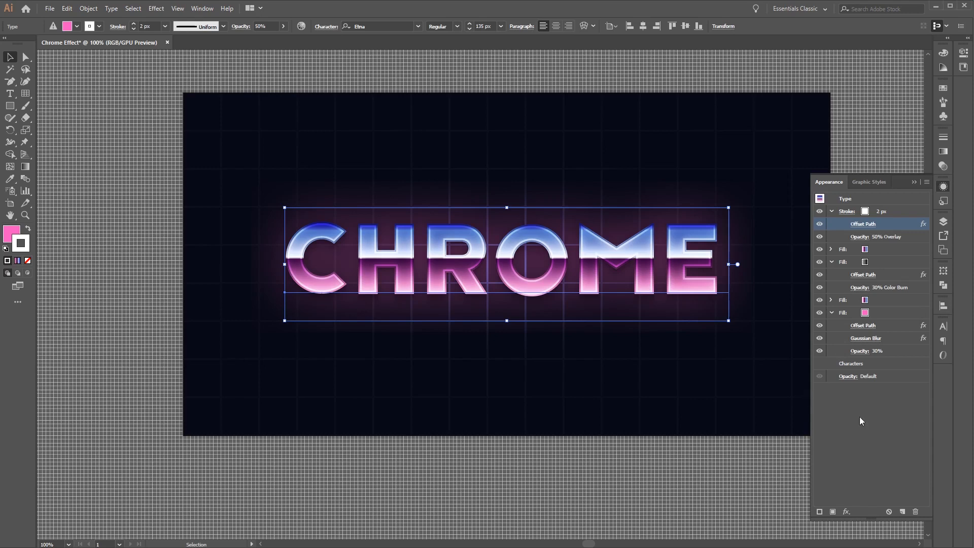
# - Add a second stroke above the existing one and set its blending mode to Overlay
pyautogui.click(820, 511)
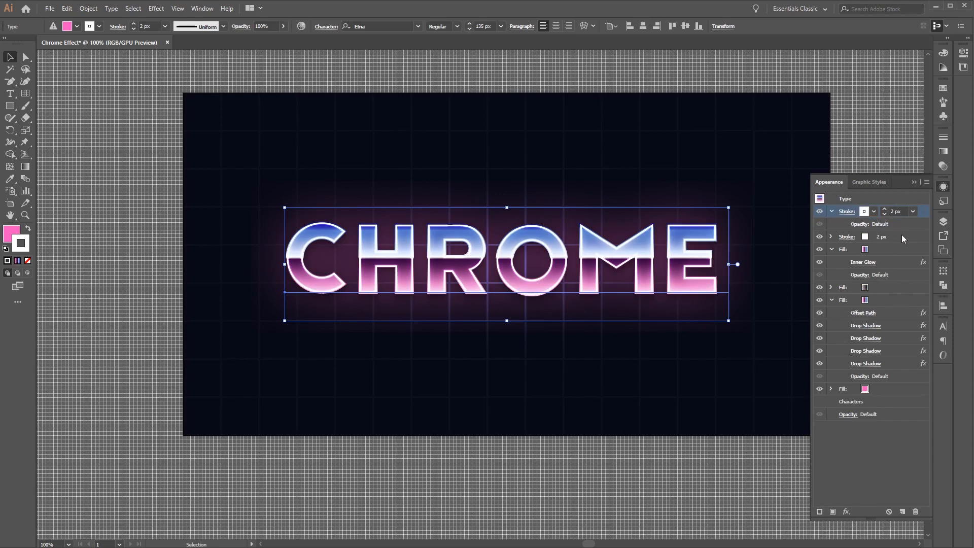
pyautogui.click(860, 224)
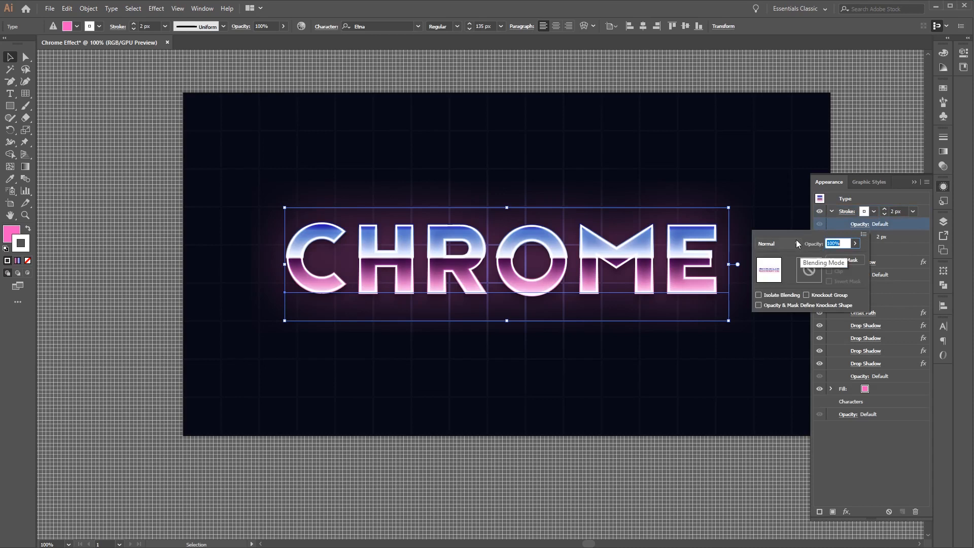
pyautogui.click(796, 243)
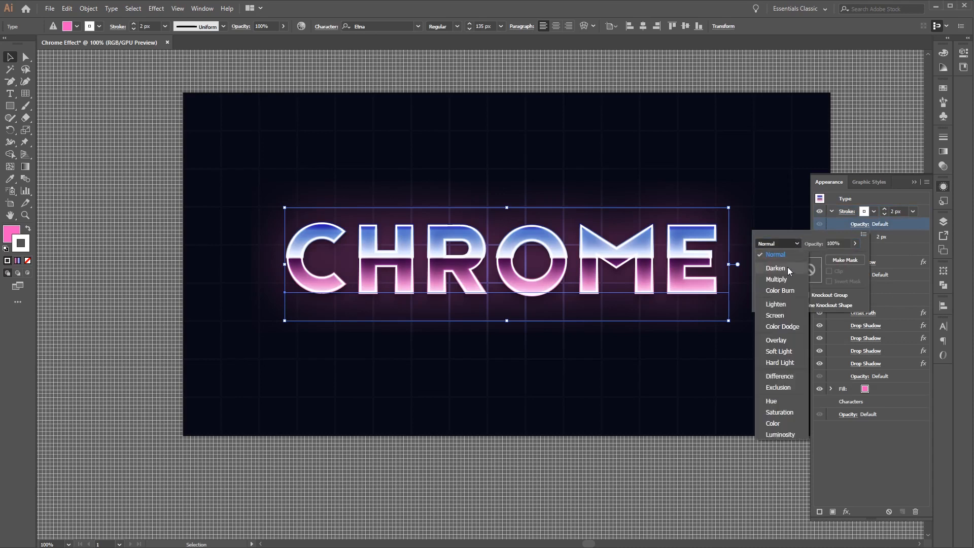
pyautogui.click(776, 339)
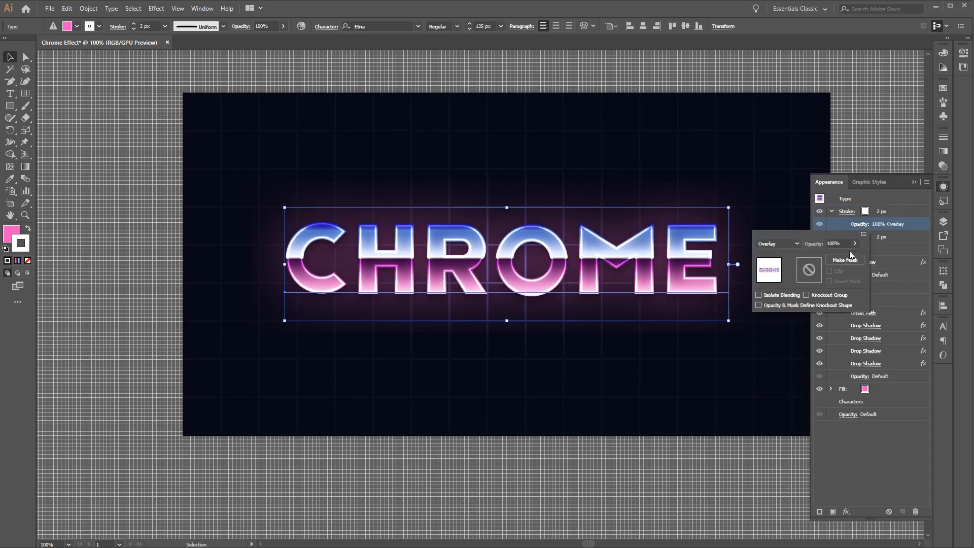
# - Apply a linear gradient to the top stroke and remove its intermediate stops, keeping only the two end stops
pyautogui.click(881, 212)
pyautogui.click(879, 212)
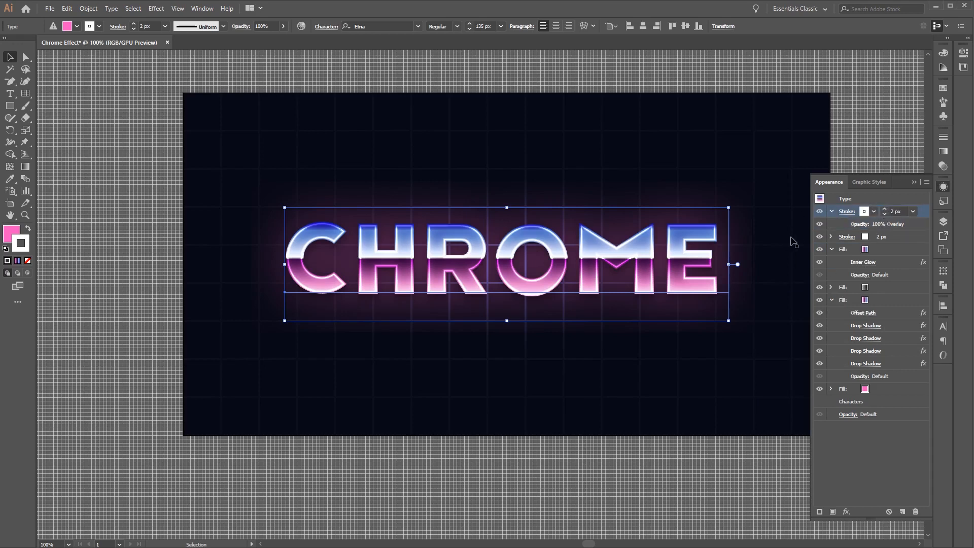
pyautogui.click(944, 151)
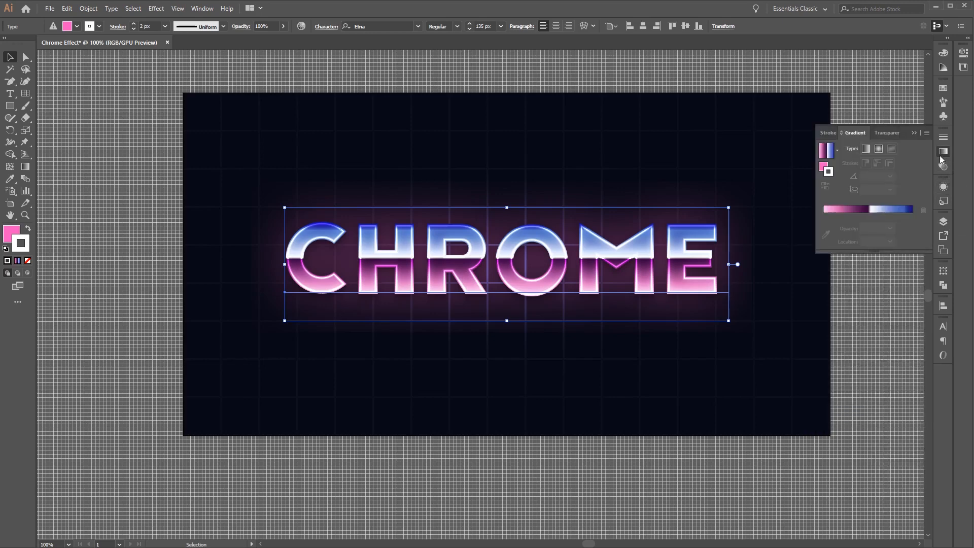
pyautogui.click(863, 149)
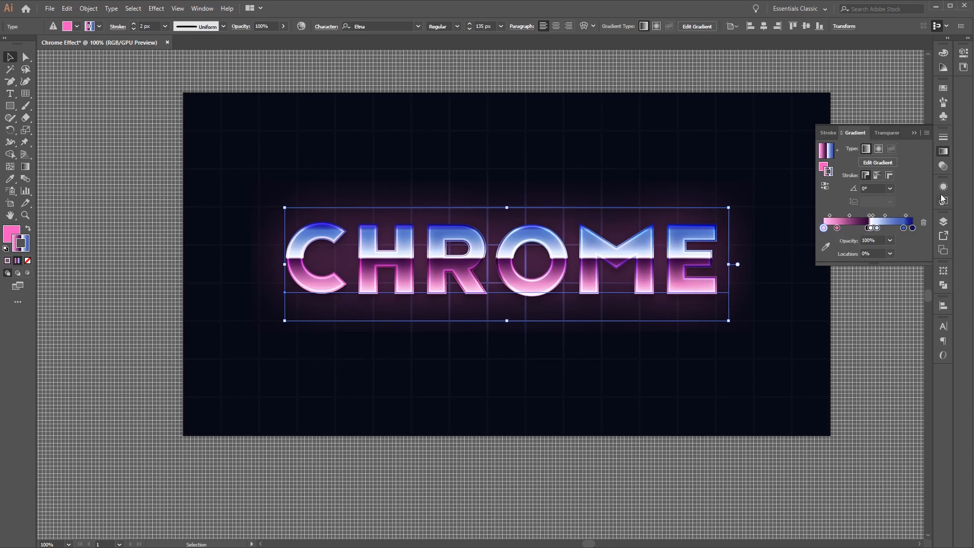
pyautogui.moveTo(837, 229)
pyautogui.mouseDown()
pyautogui.moveTo(845, 252)
pyautogui.moveTo(868, 232)
pyautogui.moveTo(869, 246)
pyautogui.moveTo(877, 238)
pyautogui.moveTo(891, 268)
pyautogui.mouseUp()
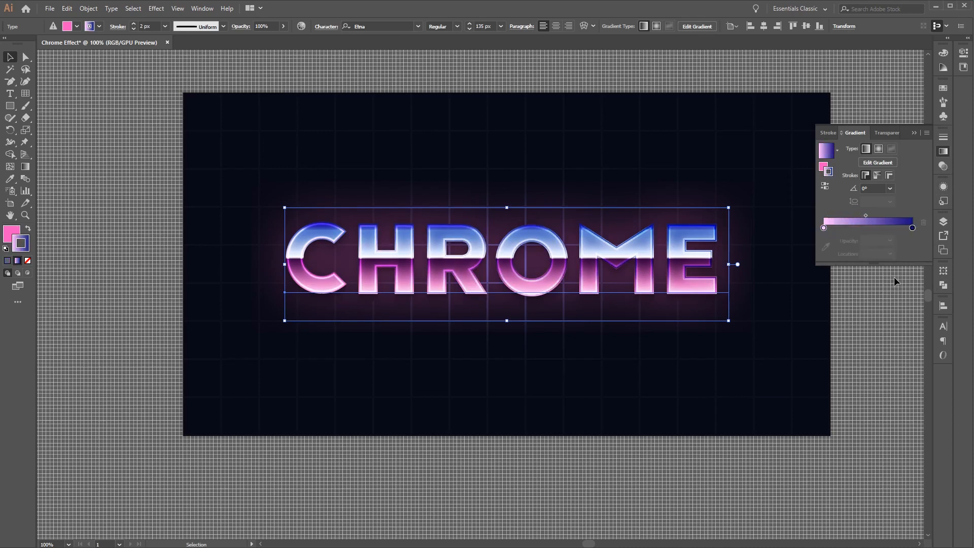
# - Change the pink start stop of the stroke gradient to white by setting its green value to 255
pyautogui.click(822, 230)
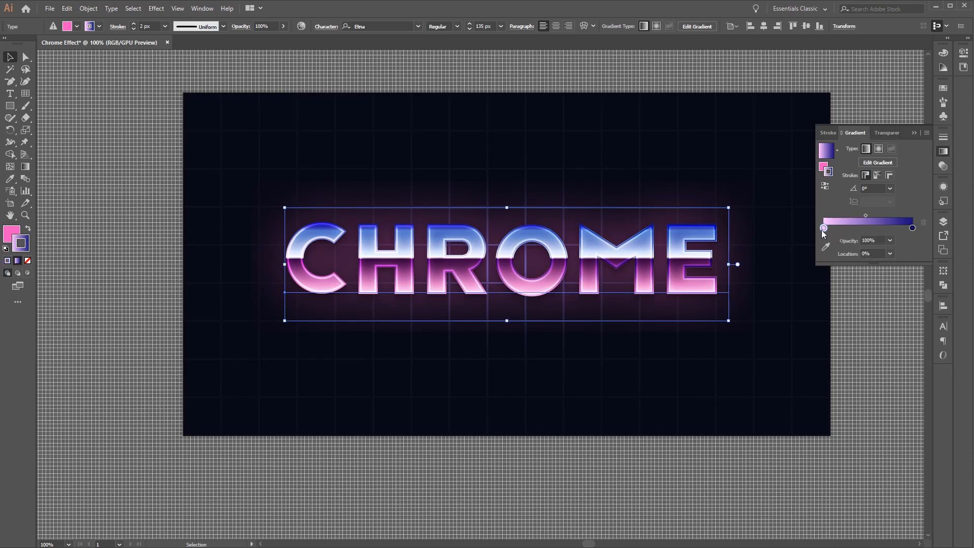
pyautogui.doubleClick(824, 229)
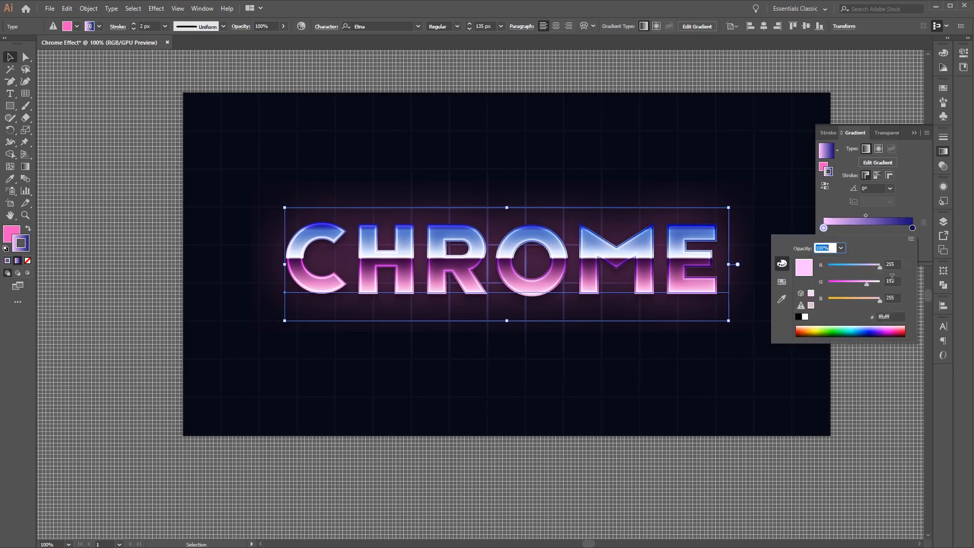
pyautogui.doubleClick(892, 280)
pyautogui.write('255')
pyautogui.click(885, 231)
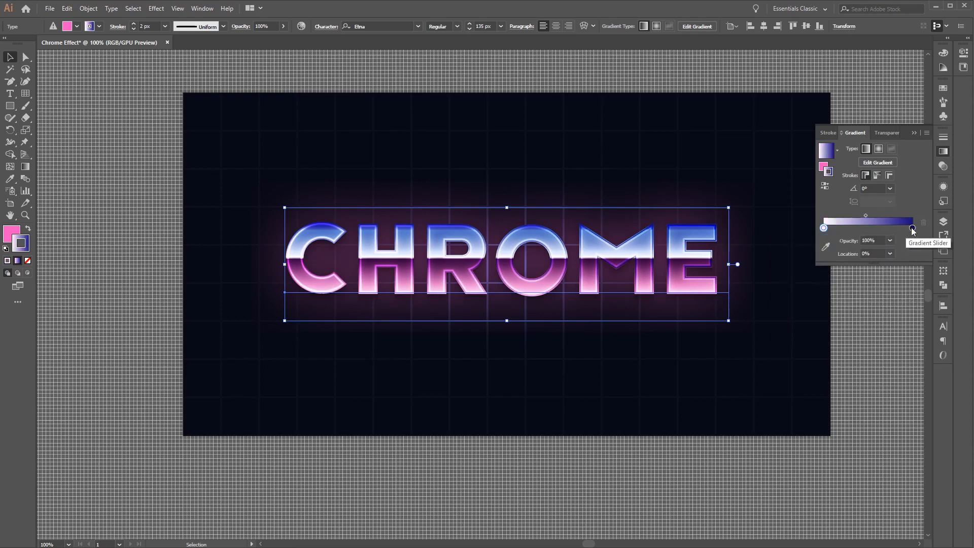
# - Change the dark blue end stop of the stroke gradient to white with RGB 255, 255, 255
pyautogui.doubleClick(912, 228)
pyautogui.doubleClick(890, 265)
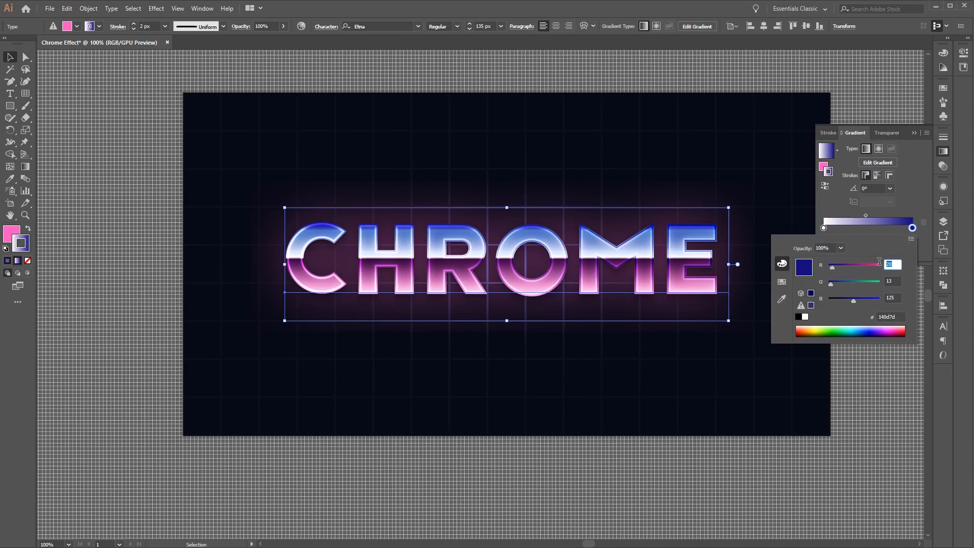
pyautogui.write('255')
pyautogui.doubleClick(892, 280)
pyautogui.write('255')
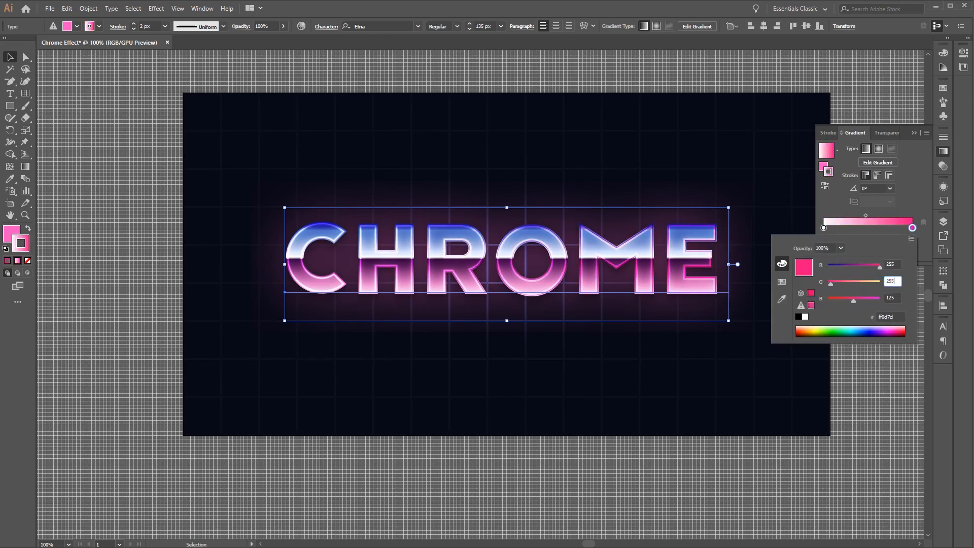
pyautogui.doubleClick(892, 297)
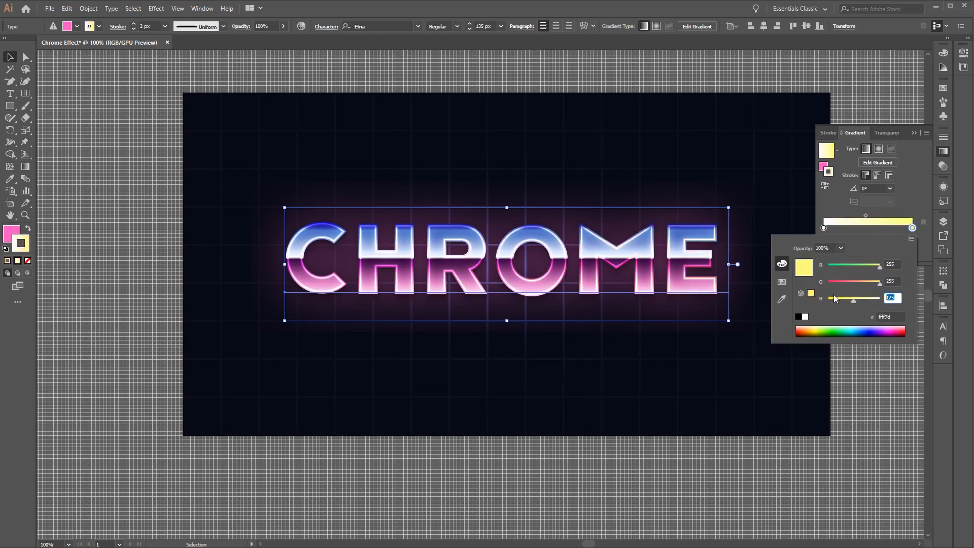
pyautogui.write('255')
pyautogui.press('Return')
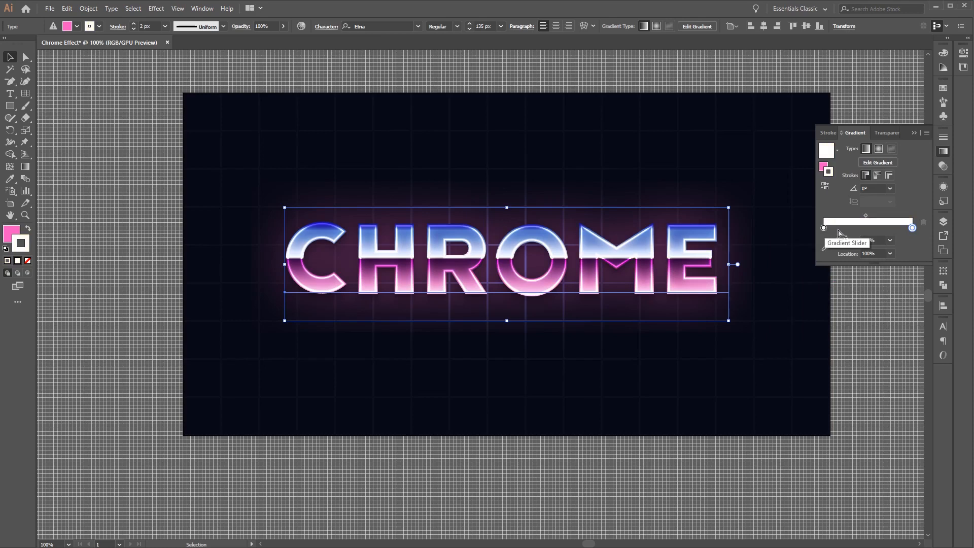
# - Add a stop to the white stroke gradient at 15% location with 0% opacity
pyautogui.click(839, 228)
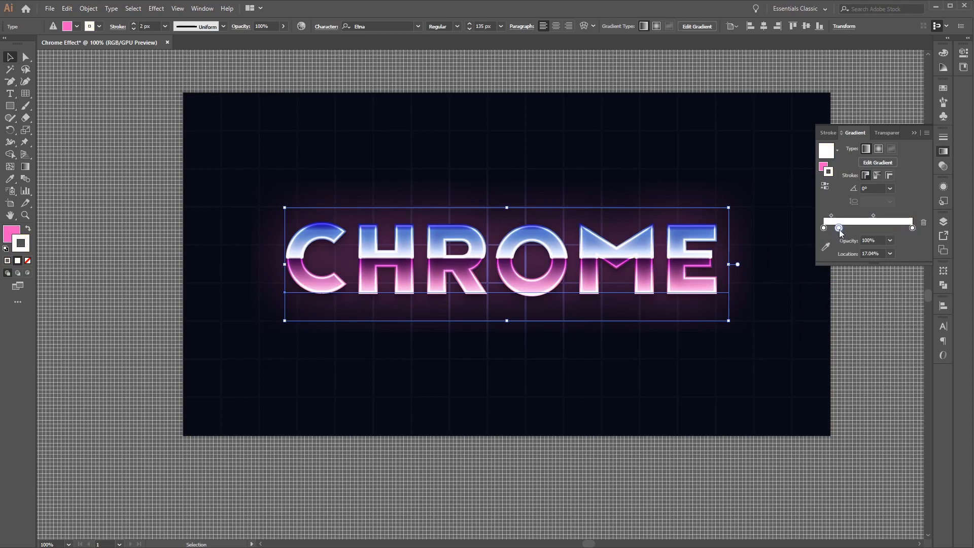
pyautogui.click(882, 252)
pyautogui.write('15')
pyautogui.press('Tab')
pyautogui.write('0')
pyautogui.press('Return')
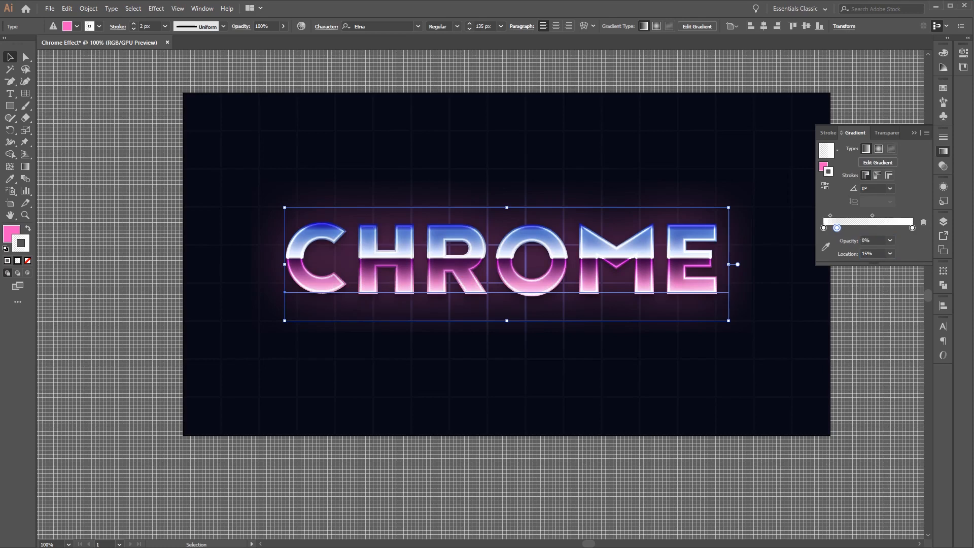
# - Add a stop to the stroke gradient at 35% location with 100% opacity
pyautogui.click(862, 229)
pyautogui.click(877, 254)
pyautogui.write('35')
pyautogui.press('Return')
pyautogui.click(876, 240)
pyautogui.write('100')
pyautogui.press('Return')
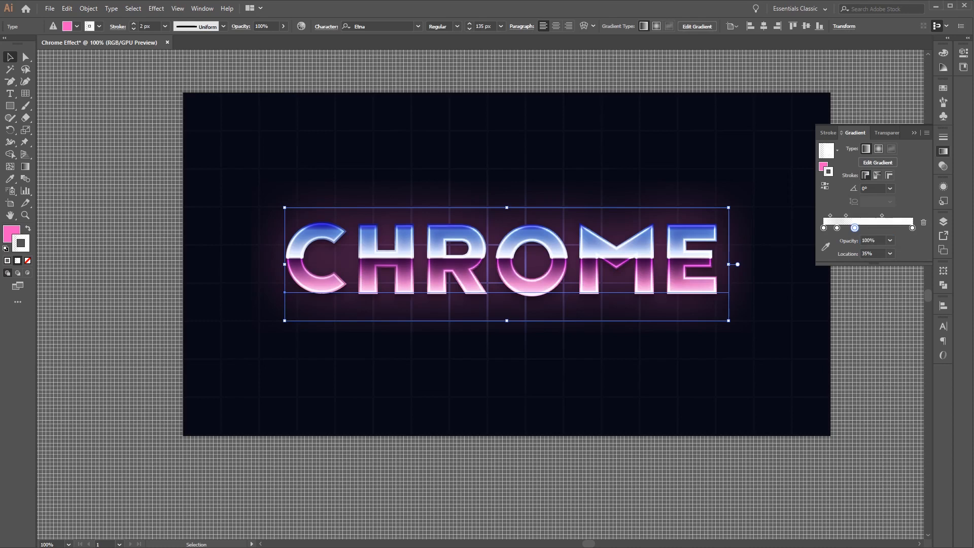
# - Add a stop to the stroke gradient at 50% location with 0% opacity
pyautogui.click(873, 227)
pyautogui.click(874, 253)
pyautogui.write('50')
pyautogui.click(871, 240)
pyautogui.press('Return')
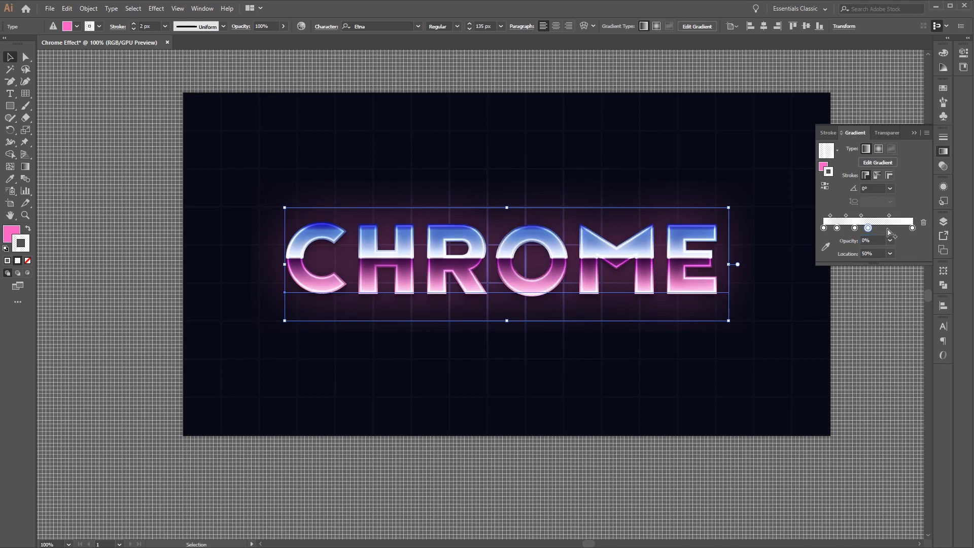
# - Add a stop to the stroke gradient at 65% location with 100% opacity
pyautogui.click(888, 229)
pyautogui.click(890, 253)
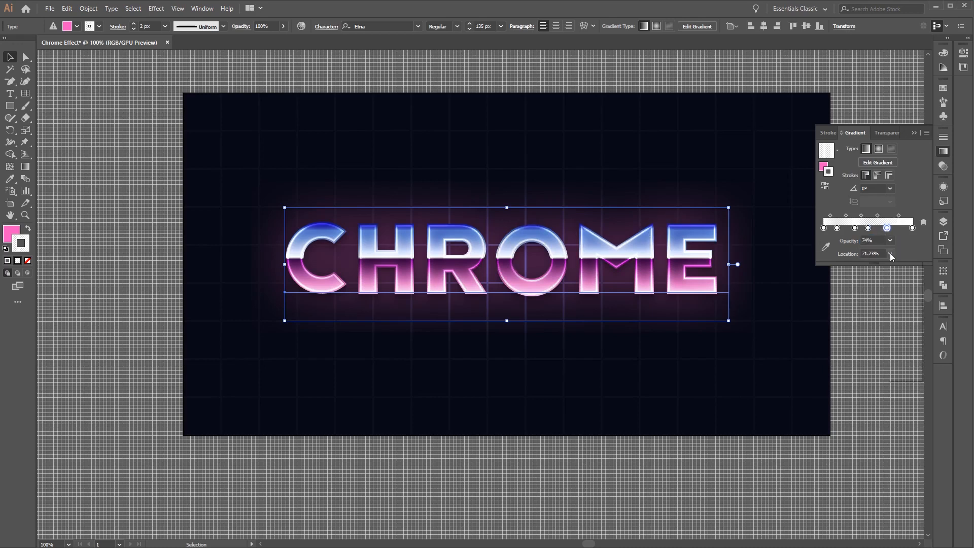
pyautogui.click(890, 253)
pyautogui.moveTo(881, 254); pyautogui.dragTo(855, 253)
pyautogui.write('65')
pyautogui.press('Return')
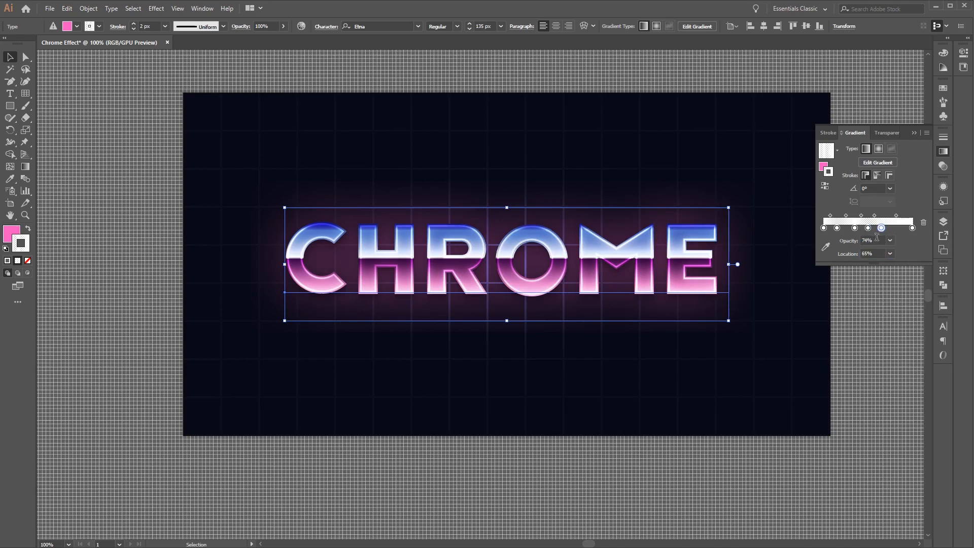
pyautogui.moveTo(874, 240); pyautogui.dragTo(820, 235)
pyautogui.write('100')
pyautogui.press('Return')
# - Add a stop to the stroke gradient at 80% location with 0% opacity
pyautogui.click(898, 230)
pyautogui.click(871, 253)
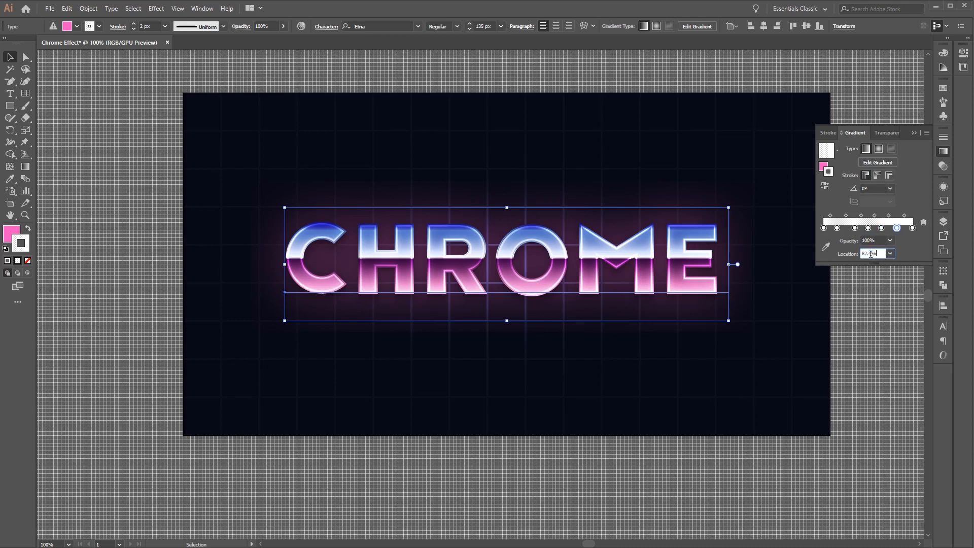
pyautogui.doubleClick(871, 254)
pyautogui.write('80')
pyautogui.press('Return')
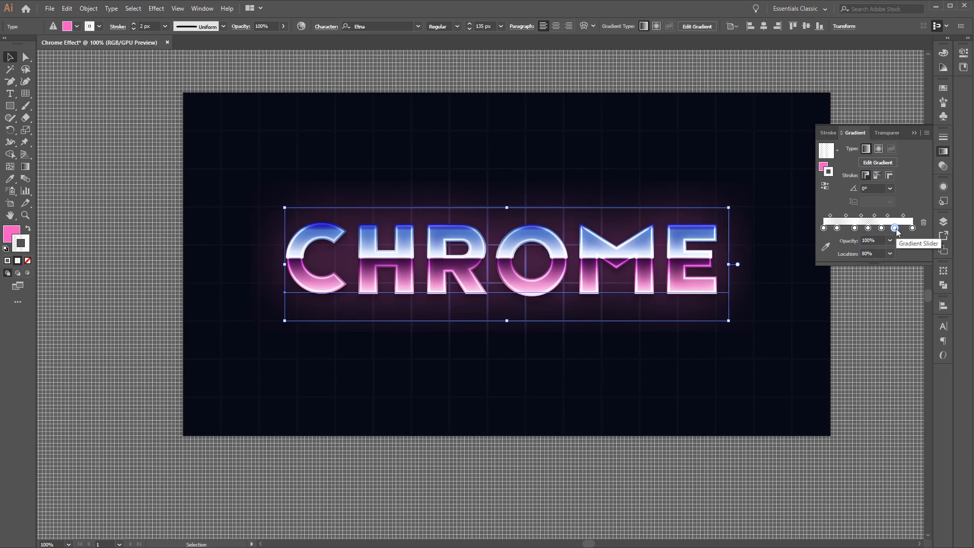
pyautogui.doubleClick(881, 240)
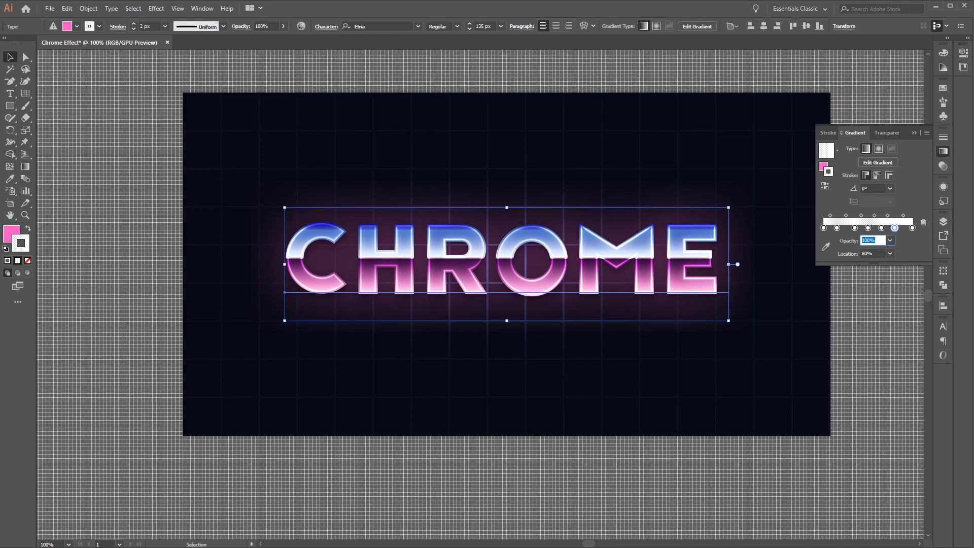
pyautogui.write('0')
pyautogui.press('Return')
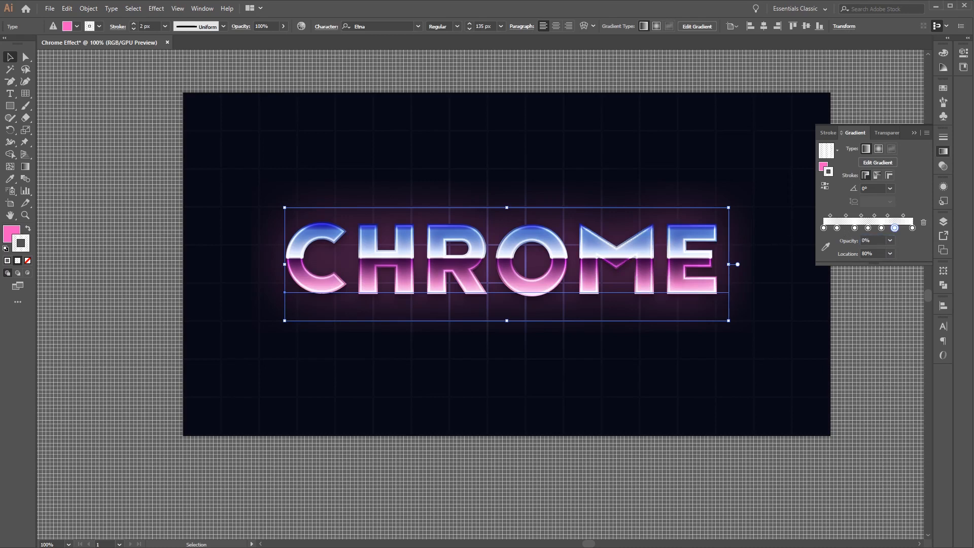
# - Apply an Offset Path effect with a -0.5 px offset to the top gradient Overlay stroke
pyautogui.click(909, 229)
pyautogui.moveTo(909, 228); pyautogui.dragTo(901, 251)
pyautogui.click(911, 229)
pyautogui.click(944, 202)
pyautogui.click(836, 182)
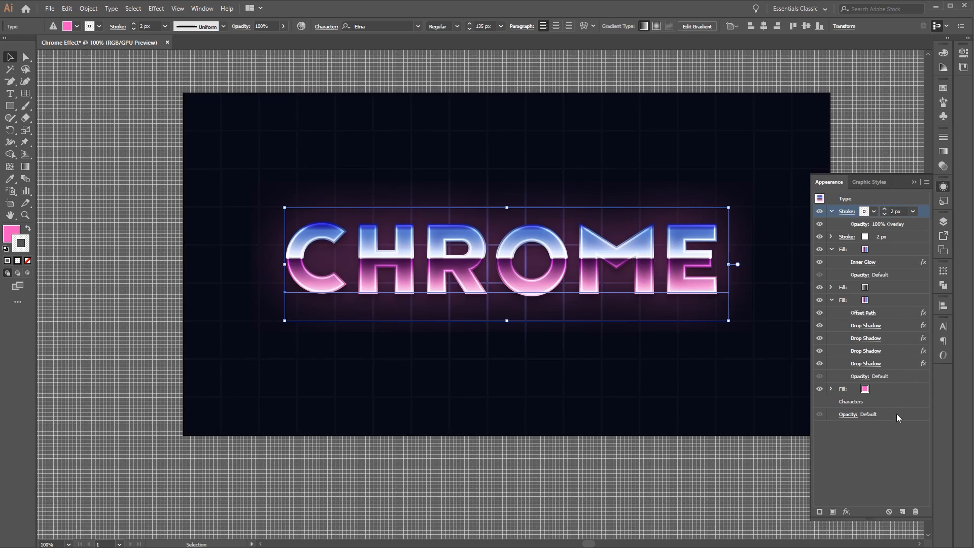
pyautogui.click(849, 511)
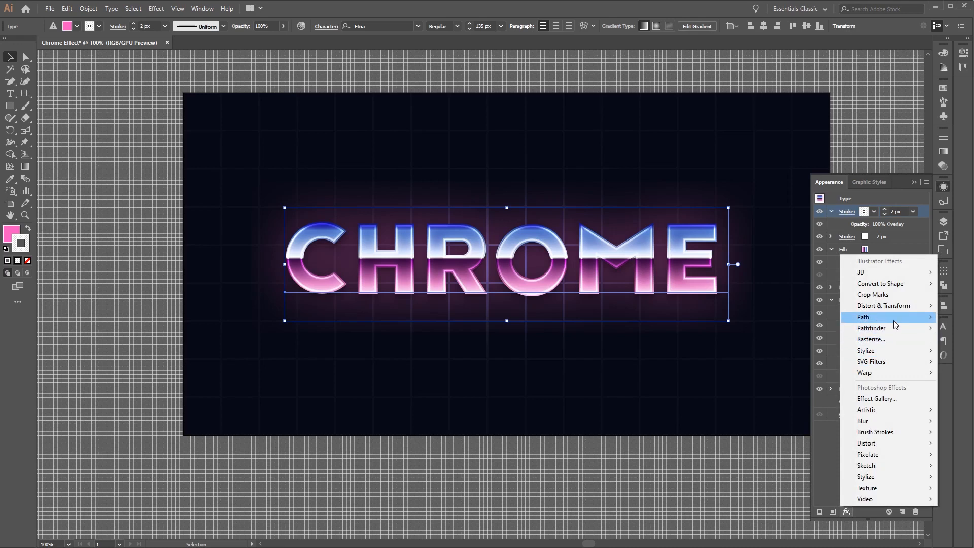
pyautogui.moveTo(894, 320)
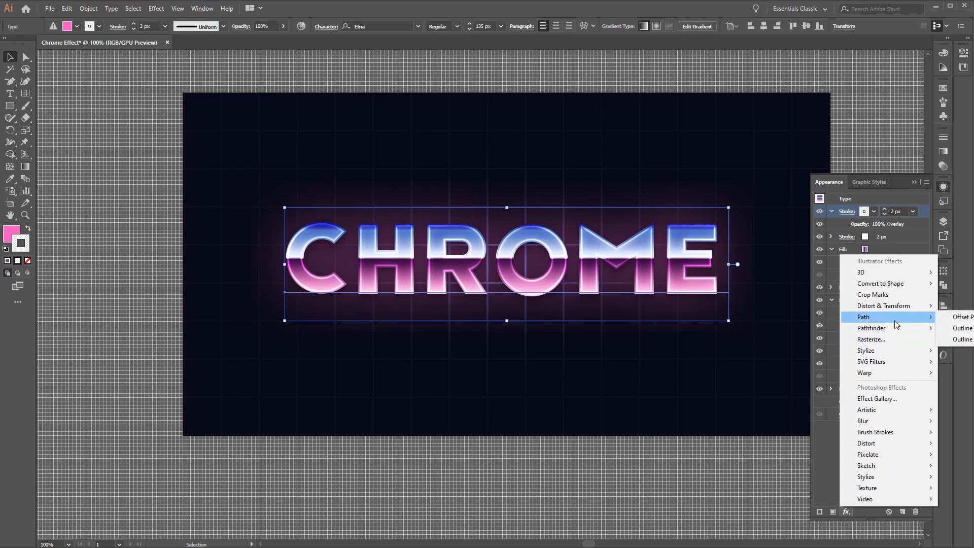
pyautogui.click(959, 317)
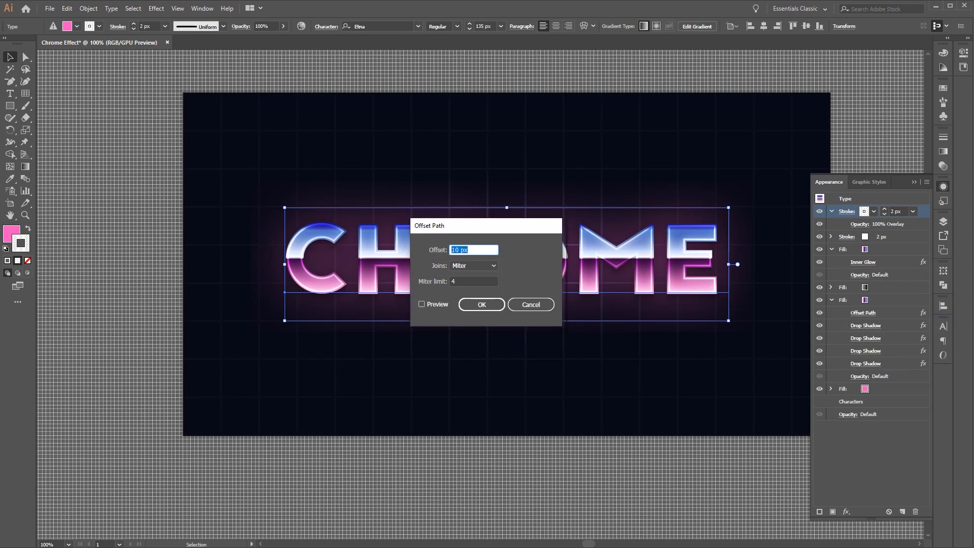
pyautogui.write('-0.5')
pyautogui.click(496, 303)
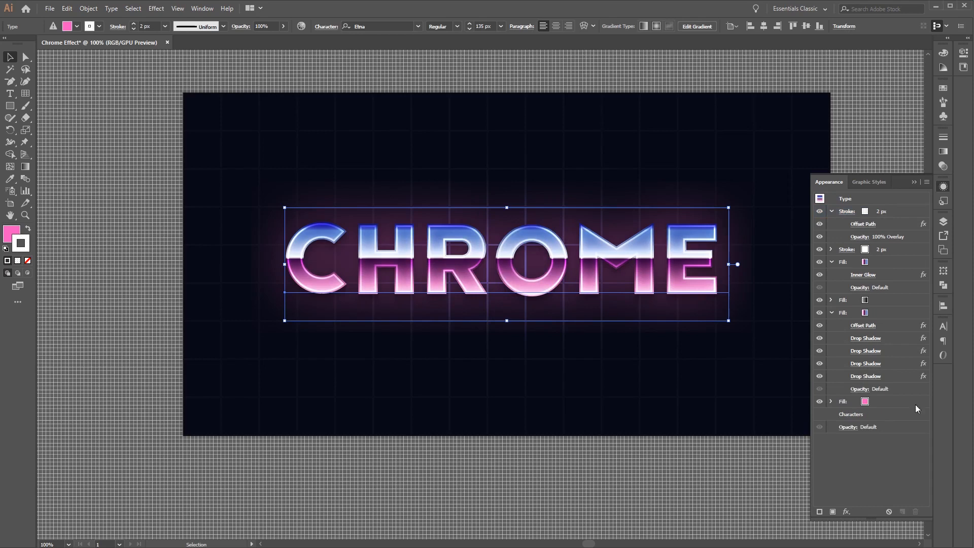
# - Collapse the expanded stroke and fill attributes, and add a third stroke placed below all the fills
pyautogui.click(830, 211)
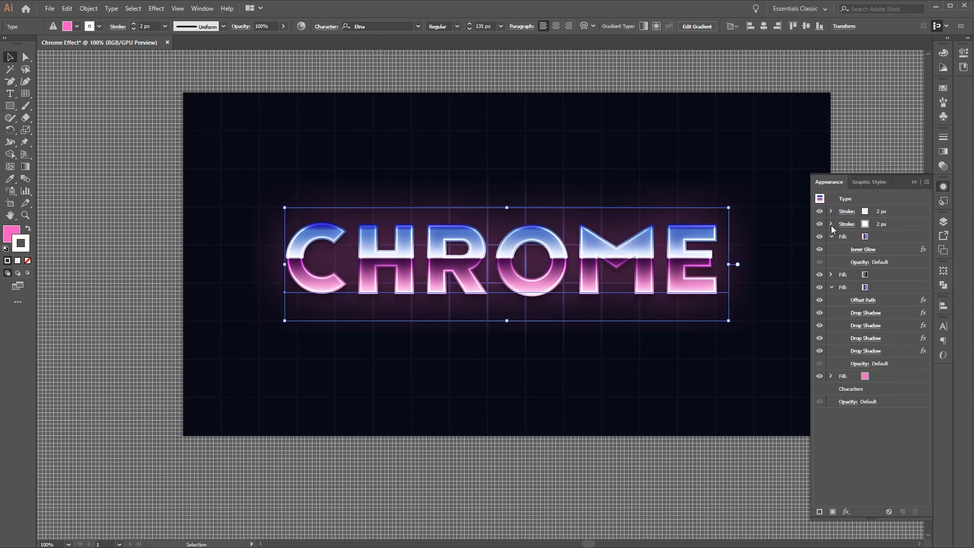
pyautogui.click(830, 237)
pyautogui.click(831, 262)
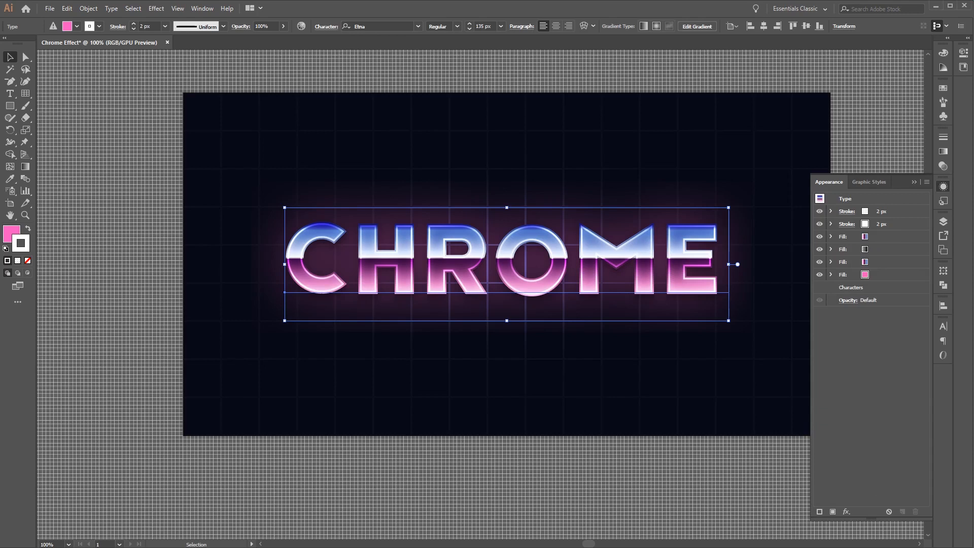
pyautogui.click(820, 511)
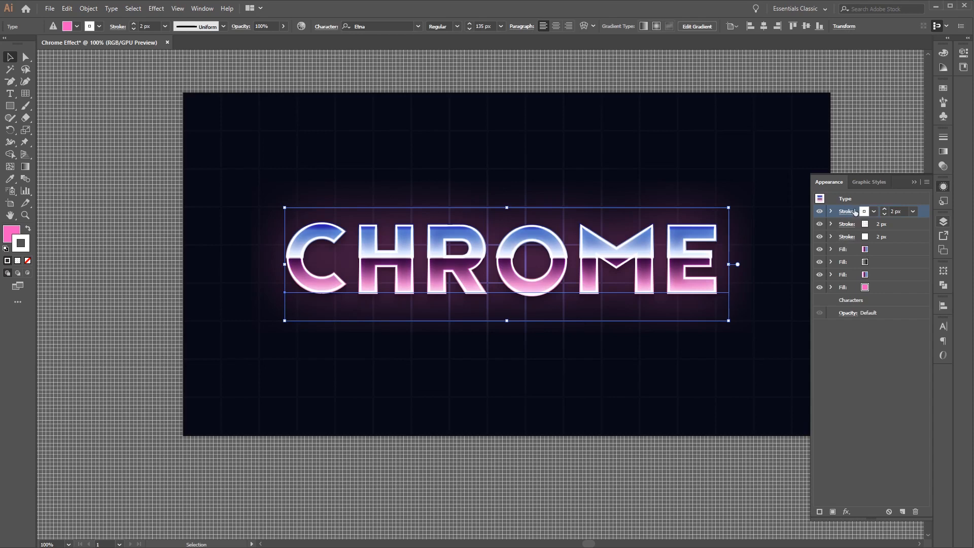
pyautogui.moveTo(927, 215)
pyautogui.mouseDown()
pyautogui.moveTo(914, 243)
pyautogui.moveTo(915, 291)
pyautogui.mouseUp()
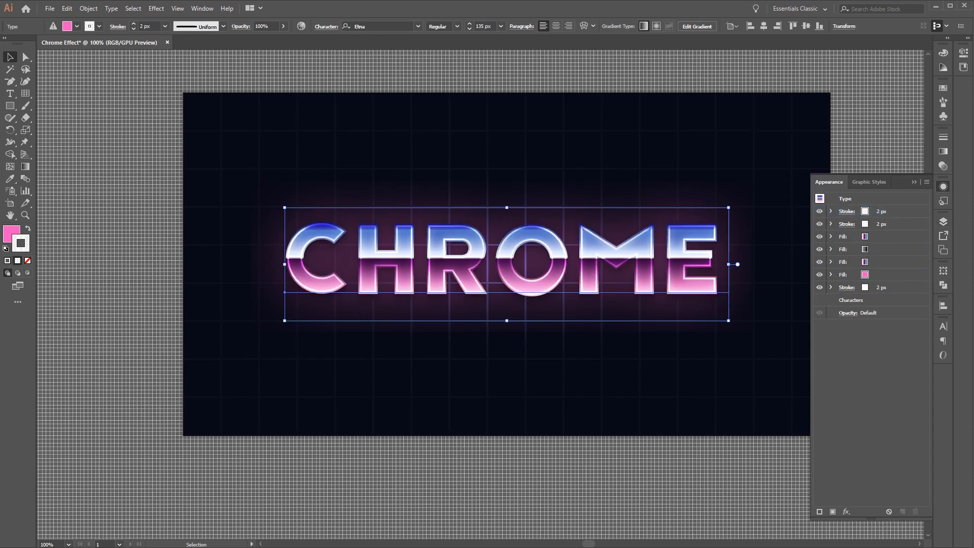
# - Set the weight of the stroke beneath the fills to 6 px
pyautogui.click(880, 289)
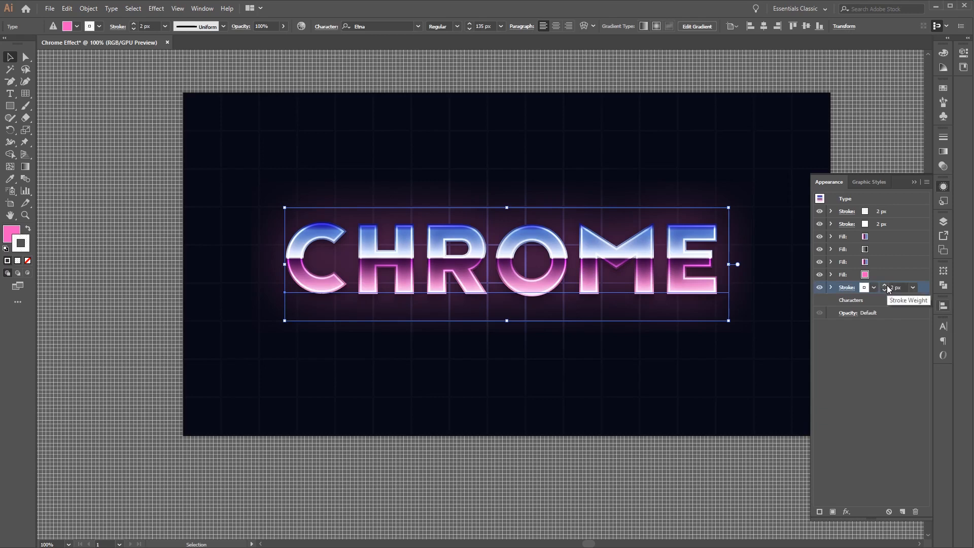
pyautogui.click(887, 285)
pyautogui.click(887, 285)
pyautogui.click(887, 285)
pyautogui.click(887, 286)
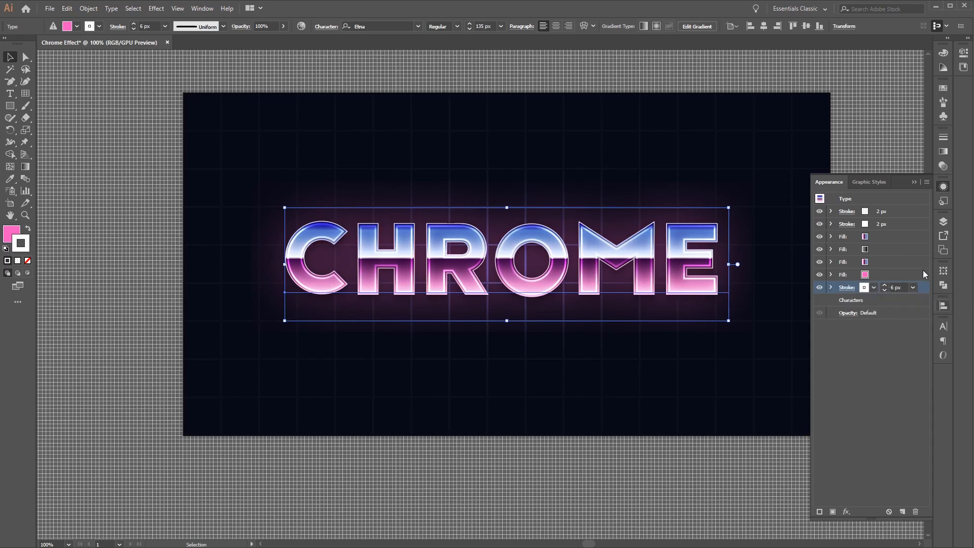
# - Apply the linear gradient to the 6 px stroke and remove its intermediate stops, keeping the two end stops
pyautogui.click(939, 150)
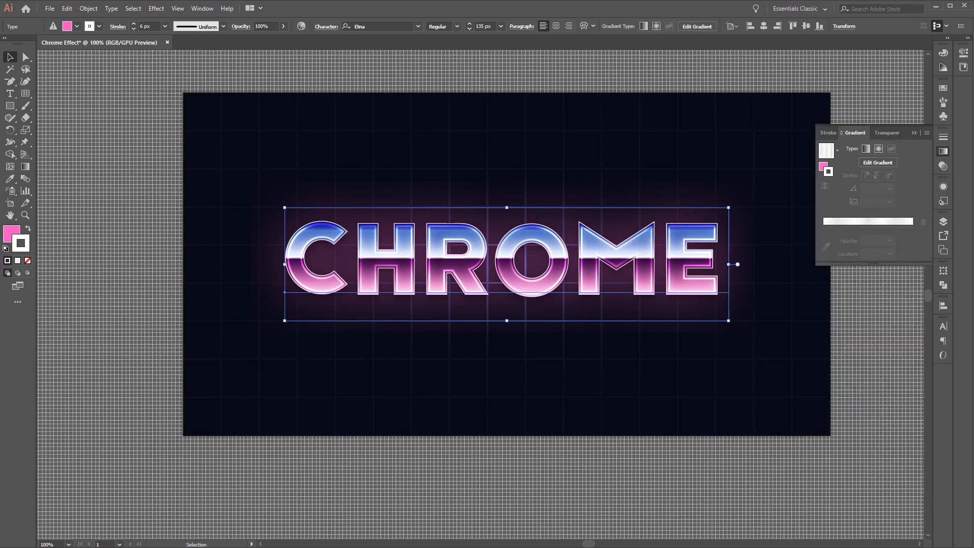
pyautogui.click(860, 222)
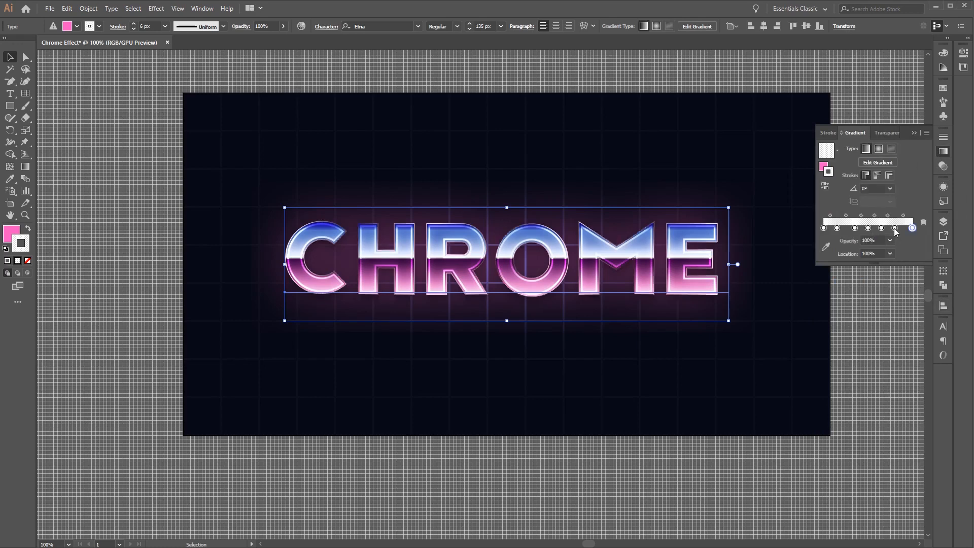
pyautogui.moveTo(895, 228)
pyautogui.mouseDown()
pyautogui.moveTo(893, 249)
pyautogui.moveTo(881, 232)
pyautogui.moveTo(881, 249)
pyautogui.moveTo(833, 245)
pyautogui.mouseUp()
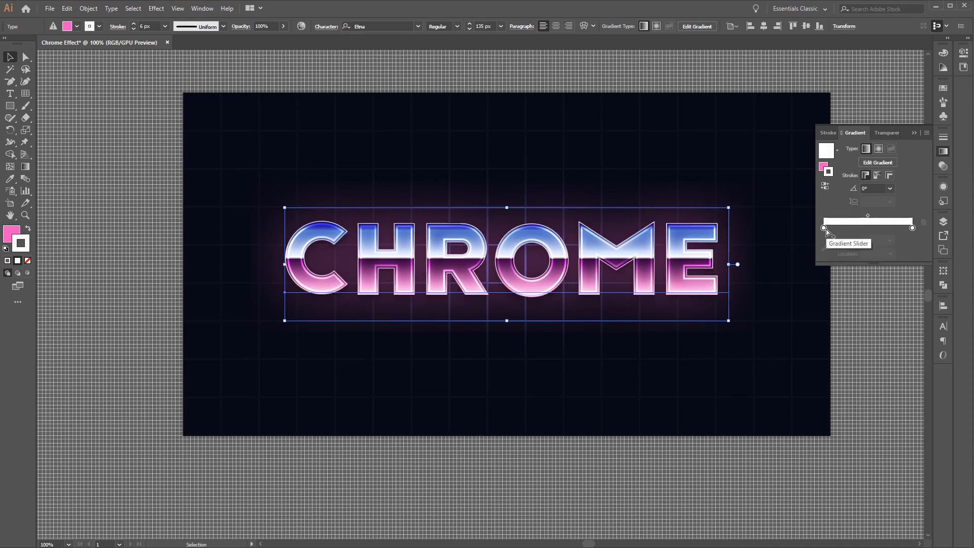
# - Set a black stop with RGB 0, 0, 0 at 0% location as the start of the 6 px stroke's gradient
pyautogui.doubleClick(824, 228)
pyautogui.click(896, 264)
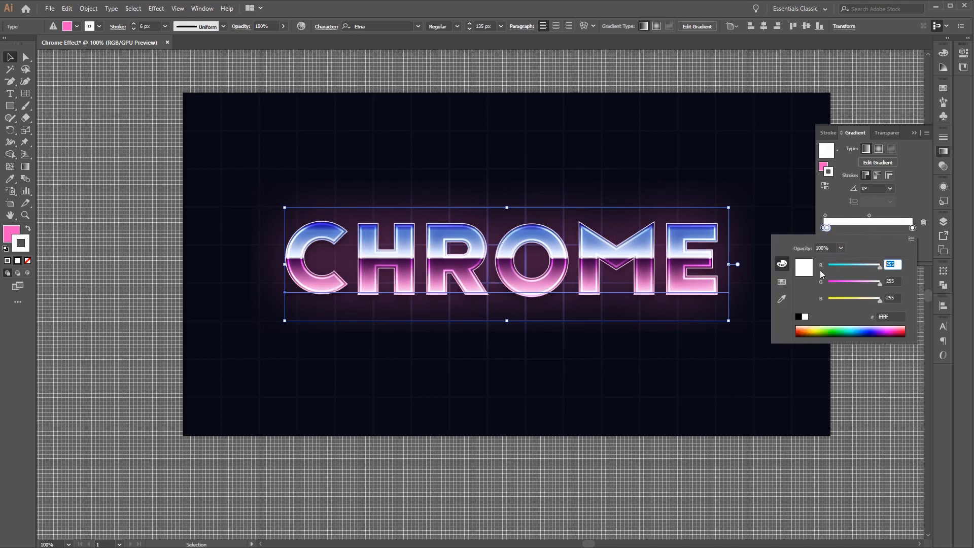
pyautogui.write('0')
pyautogui.press('Tab')
pyautogui.write('0')
pyautogui.press('Tab')
pyautogui.write('0')
pyautogui.press('Return')
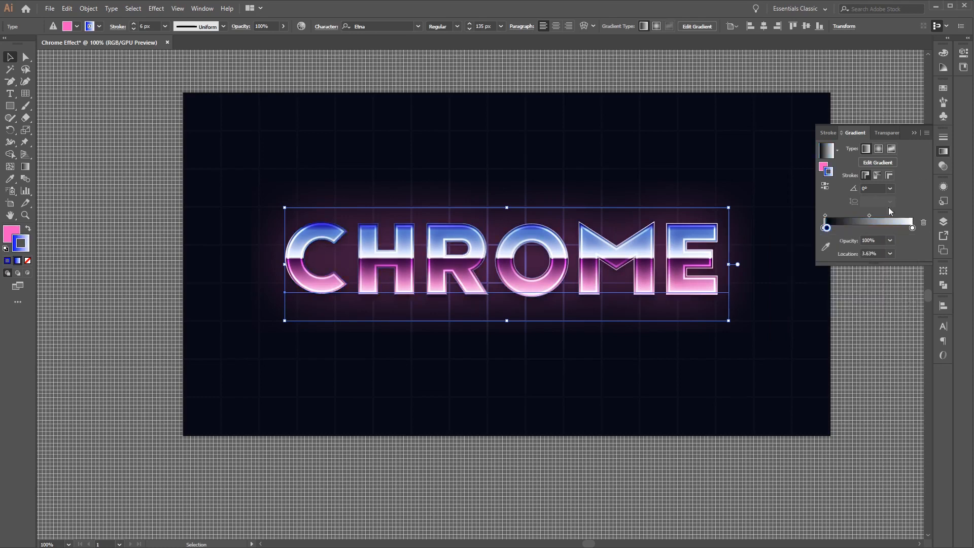
pyautogui.moveTo(827, 229)
pyautogui.mouseDown()
pyautogui.moveTo(836, 229)
pyautogui.moveTo(827, 250)
pyautogui.moveTo(835, 230)
pyautogui.moveTo(816, 231)
pyautogui.mouseUp()
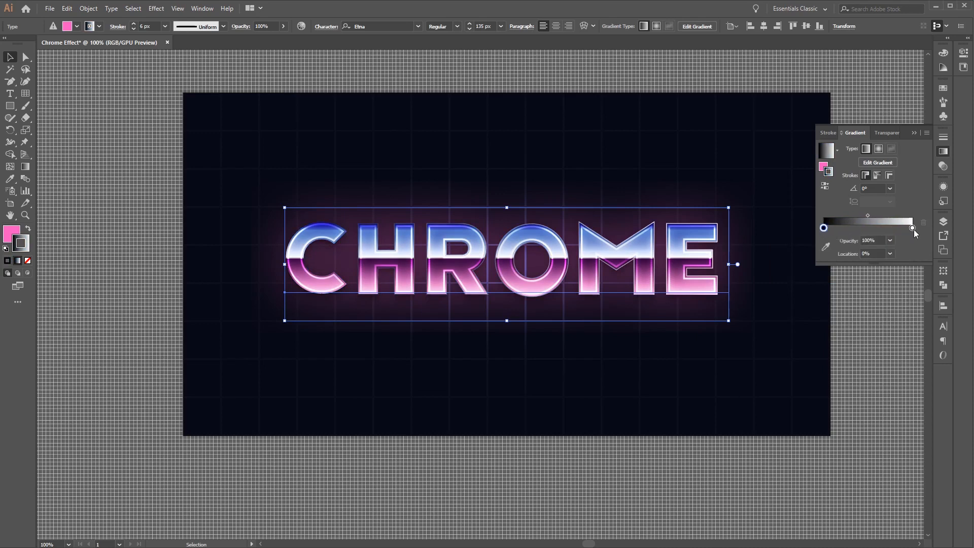
# - Change the end stop of the 6 px stroke's gradient to black, RGB 0, 0, 0
pyautogui.click(914, 229)
pyautogui.doubleClick(913, 228)
pyautogui.click(892, 264)
pyautogui.write('0')
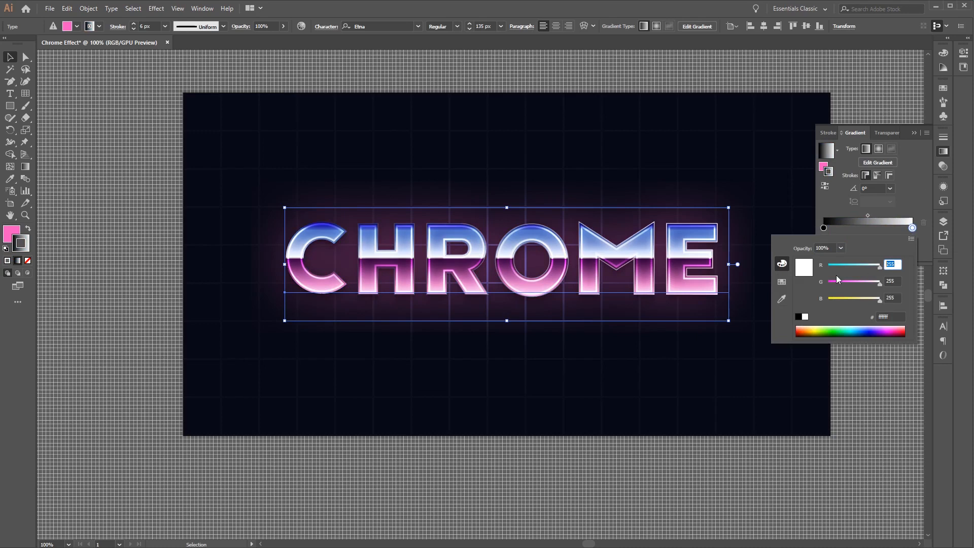
pyautogui.press('Tab')
pyautogui.write('0')
pyautogui.press('Tab')
pyautogui.write('0')
pyautogui.press('Tab')
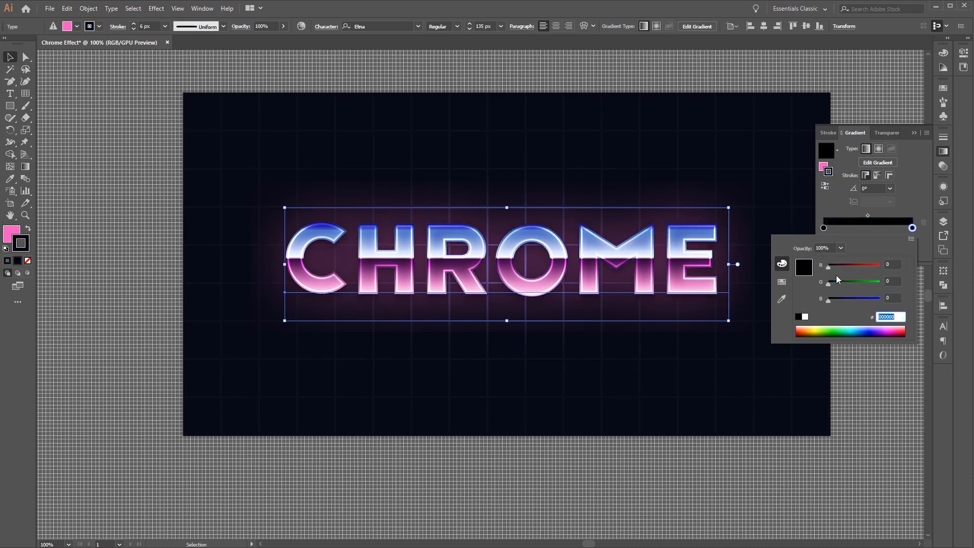
pyautogui.click(904, 200)
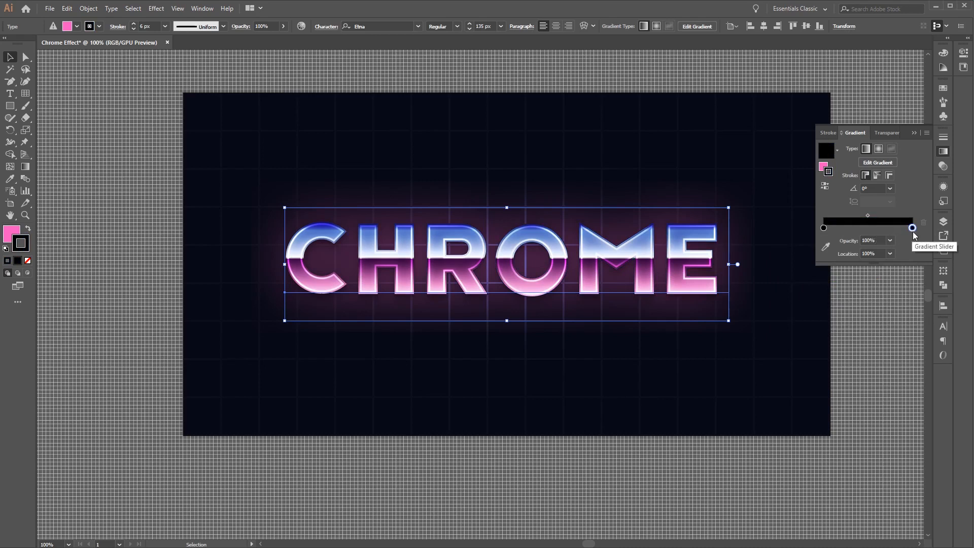
# - Set the opacity of the black end stop in the 6 px stroke's gradient to 0%
pyautogui.click(873, 241)
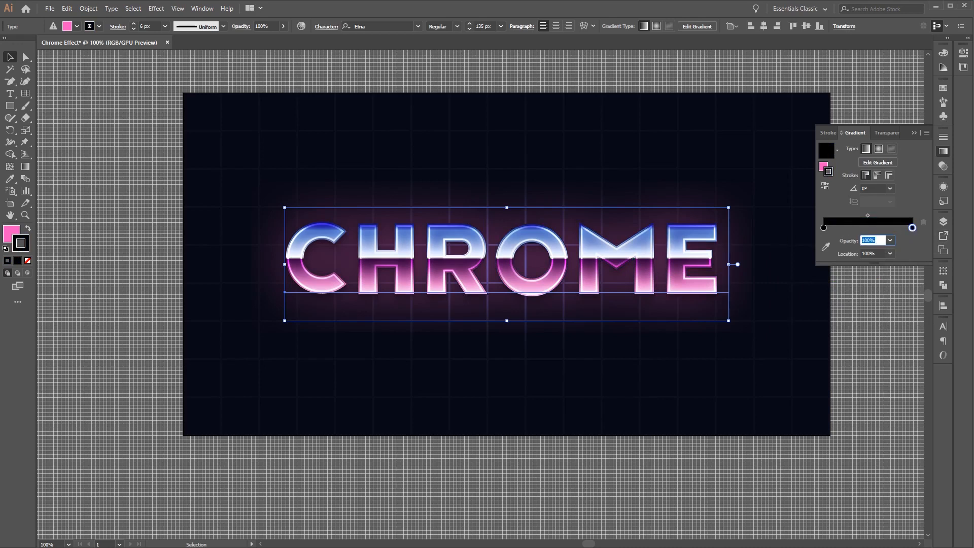
pyautogui.write('0')
pyautogui.press('Return')
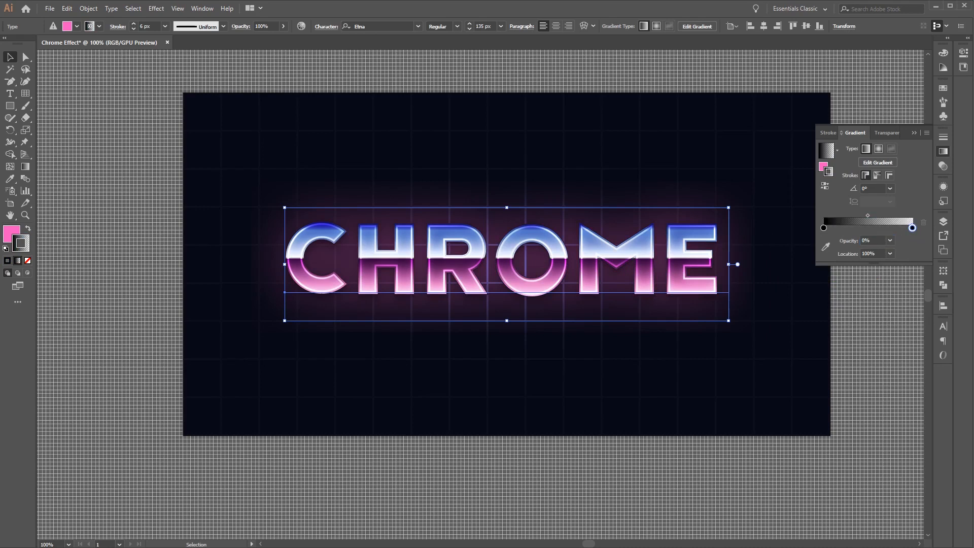
# - Change the blending mode of the 6 px stroke beneath the fills to Soft Light
pyautogui.click(947, 195)
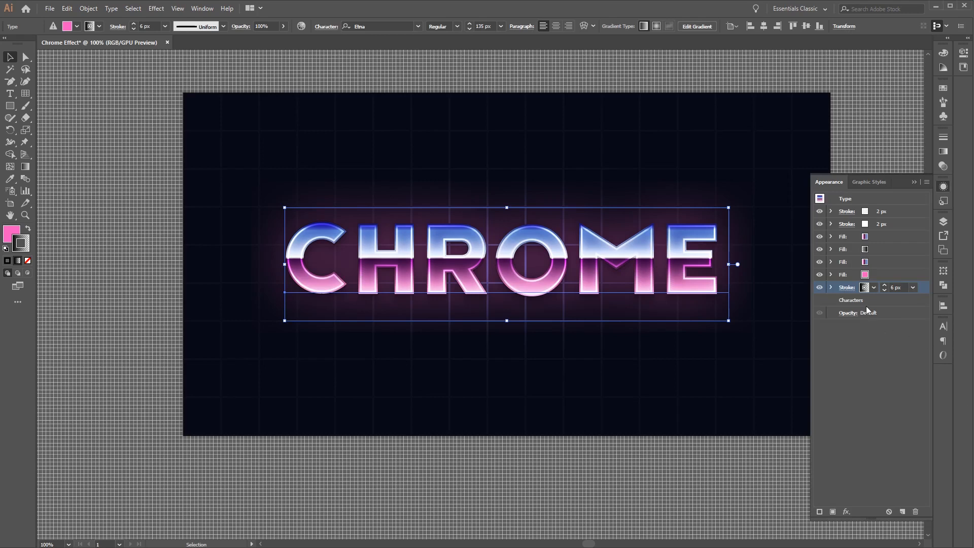
pyautogui.click(832, 287)
pyautogui.click(862, 300)
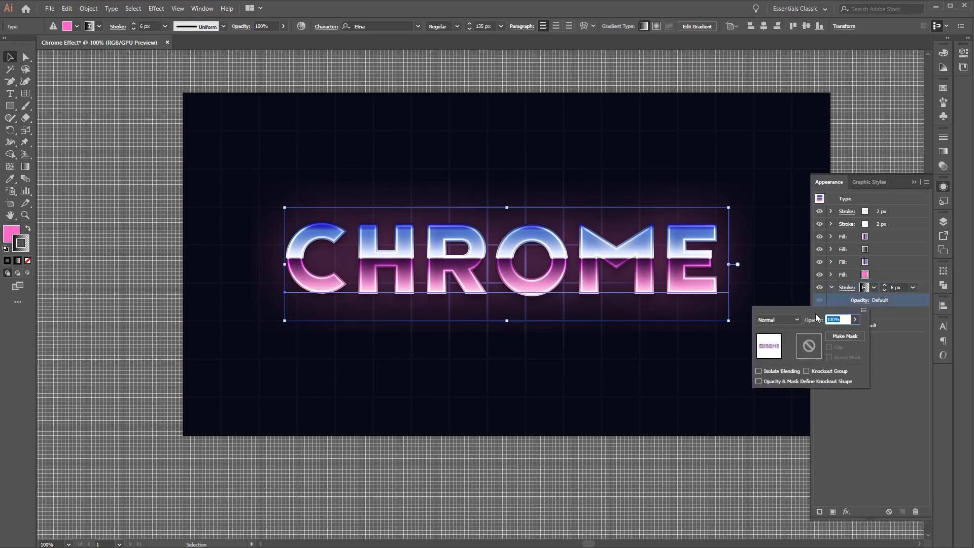
pyautogui.click(791, 321)
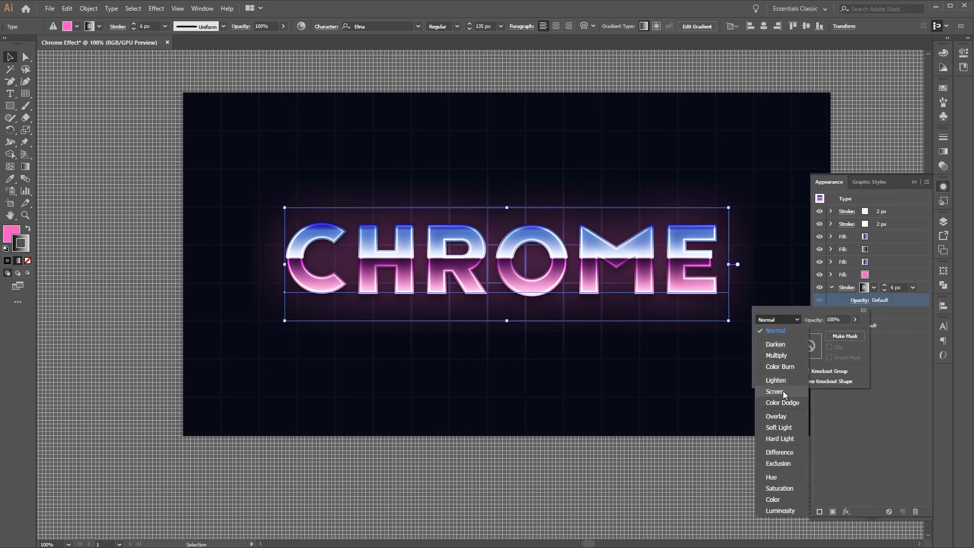
pyautogui.click(792, 426)
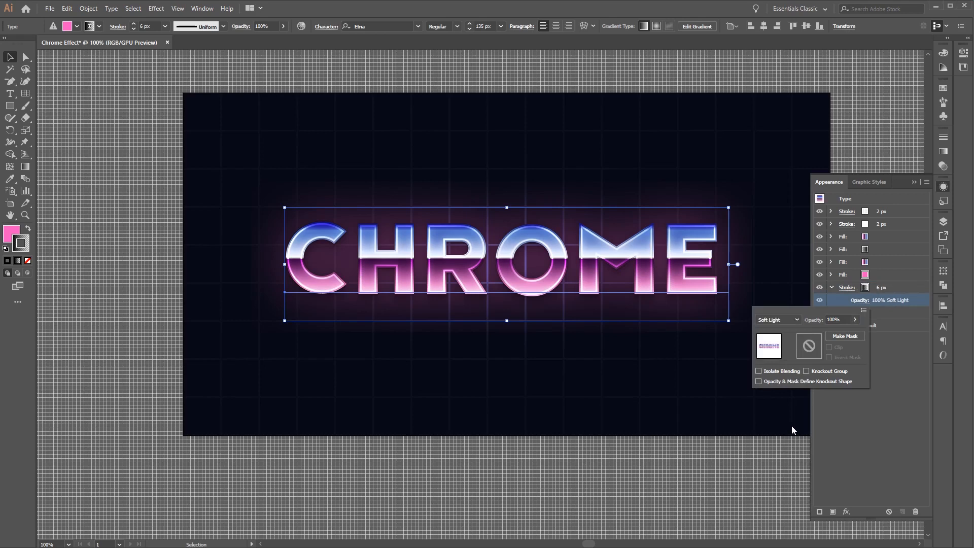
# - Apply an Offset Path effect with a 3 px offset to the 6 px stroke
pyautogui.click(845, 515)
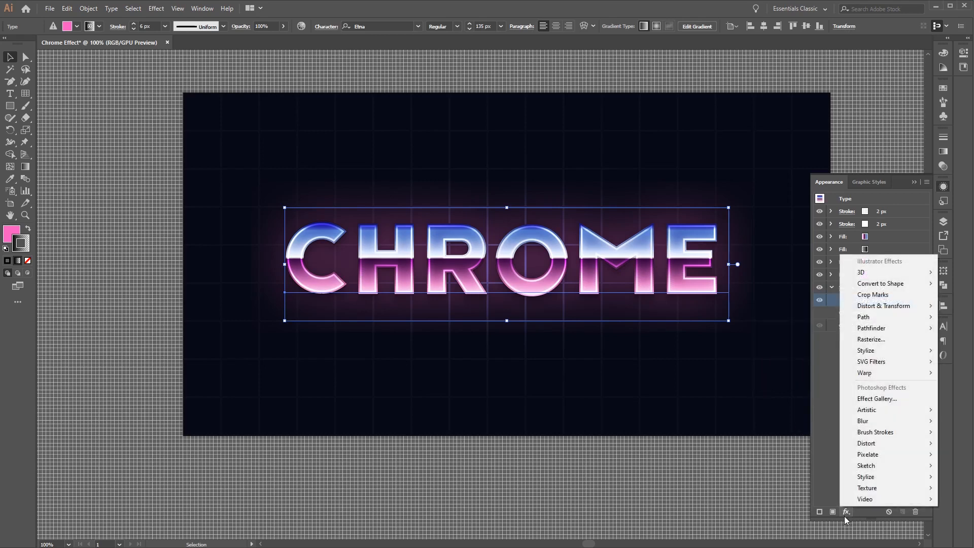
pyautogui.moveTo(912, 323)
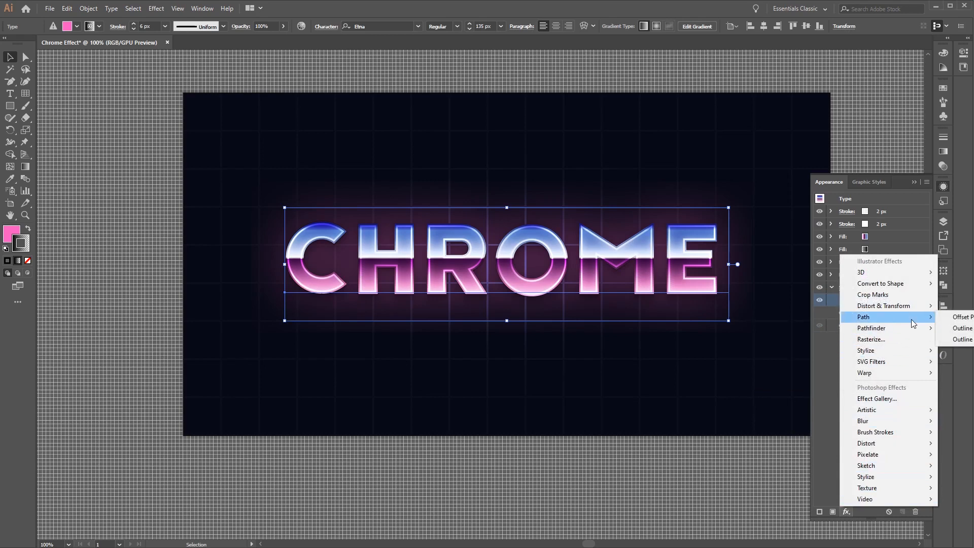
pyautogui.click(956, 317)
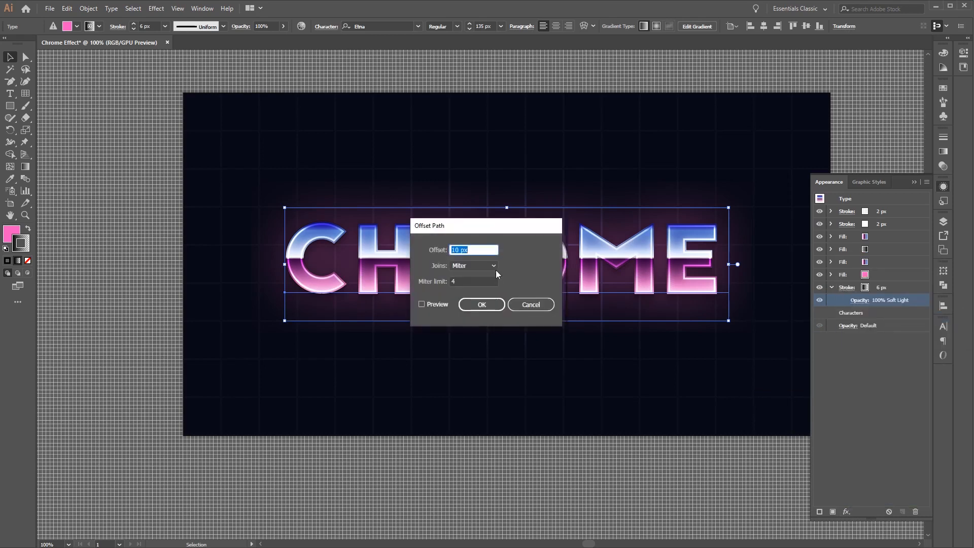
pyautogui.write('3')
pyautogui.click(482, 305)
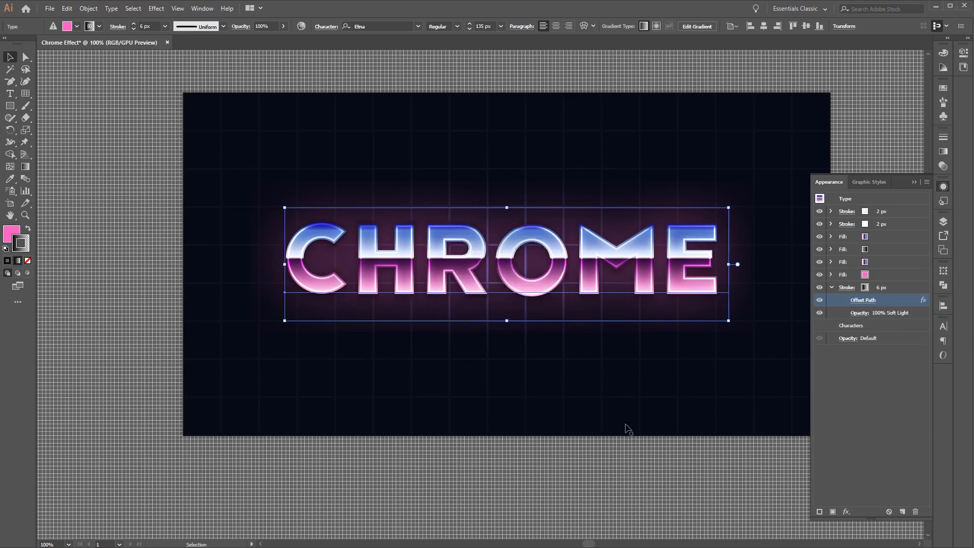
# - Add a Transform effect to the 6 px stroke with a vertical move of 2 px
pyautogui.click(846, 511)
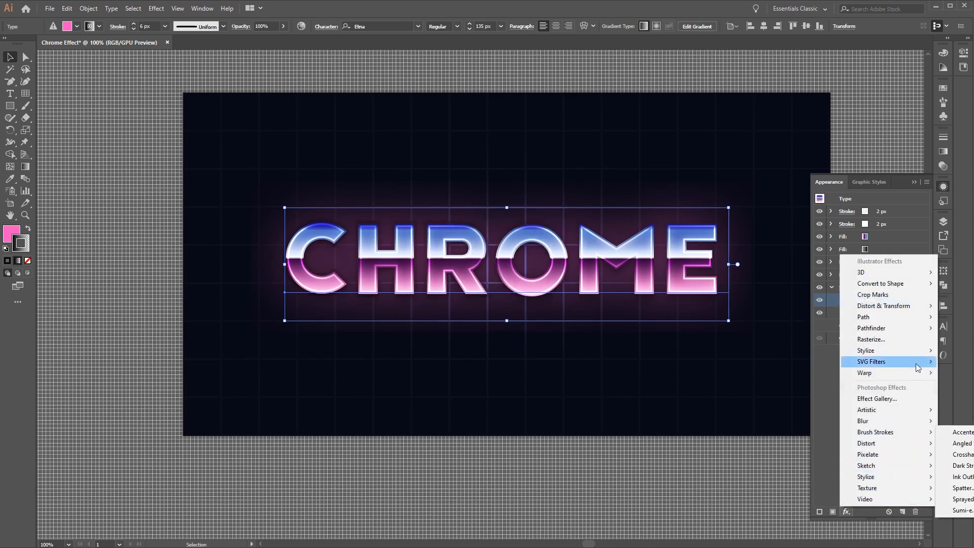
pyautogui.moveTo(914, 311)
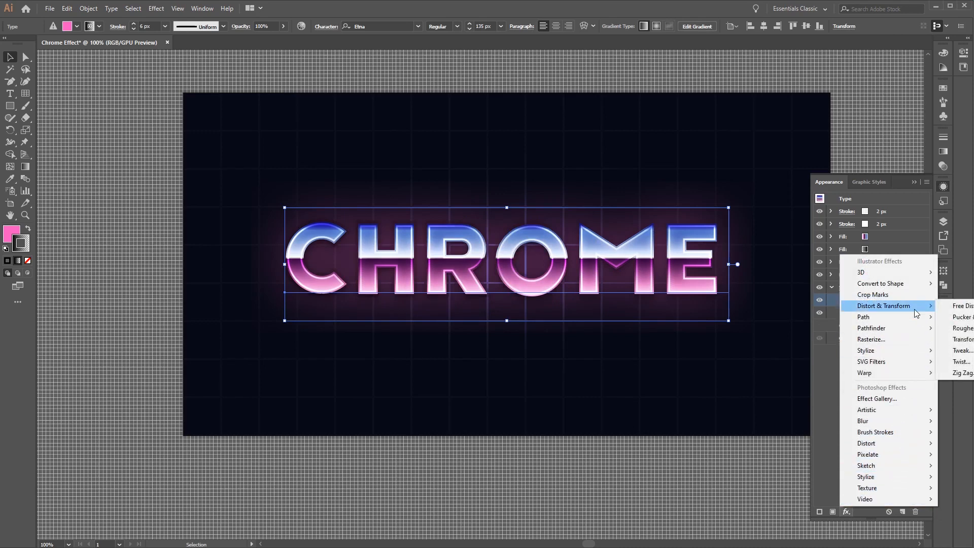
pyautogui.click(964, 342)
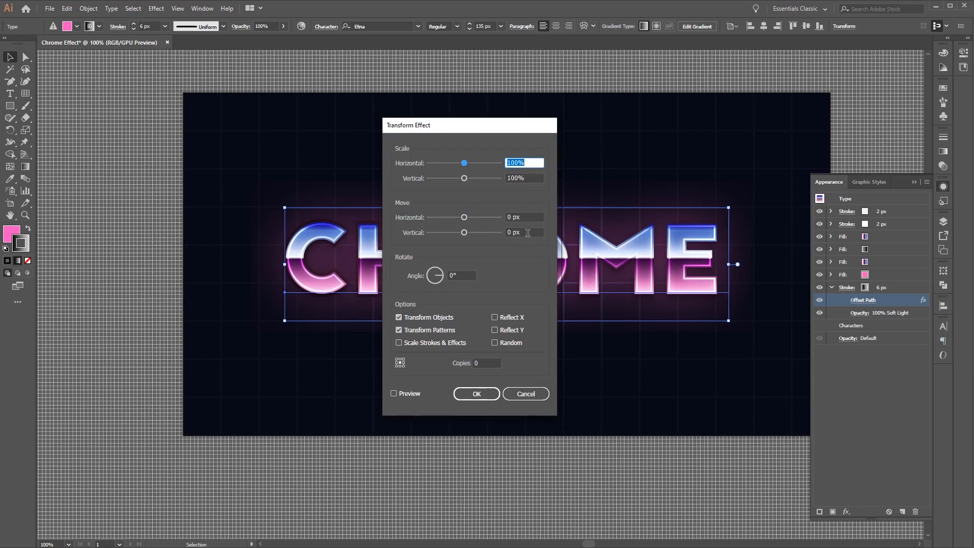
pyautogui.click(528, 232)
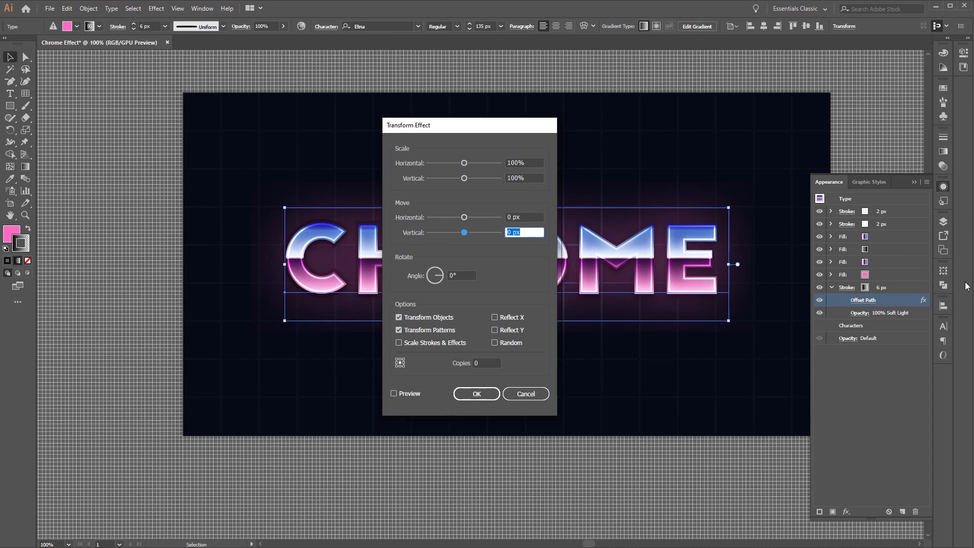
pyautogui.write('2')
pyautogui.click(479, 395)
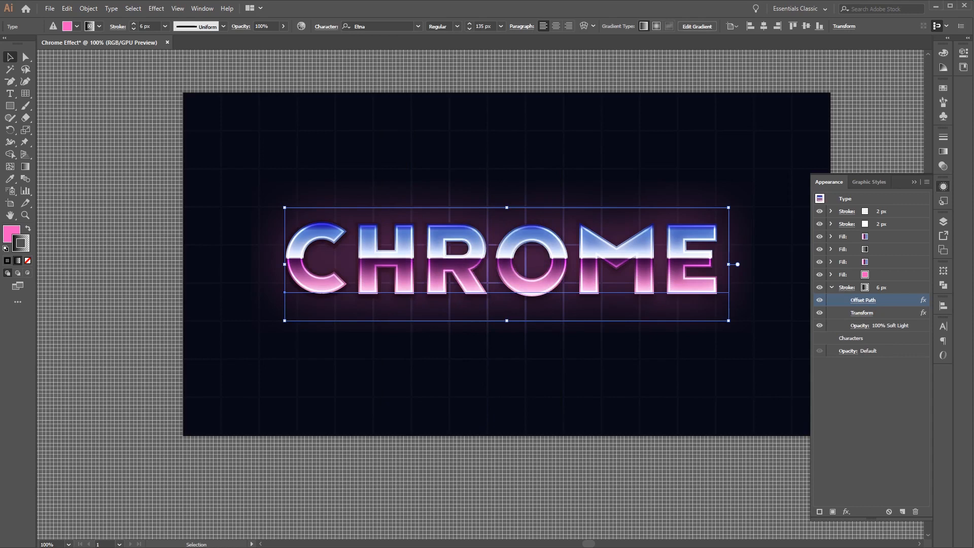
# - Add a new fill above all the text's other attributes and color it black
pyautogui.click(836, 510)
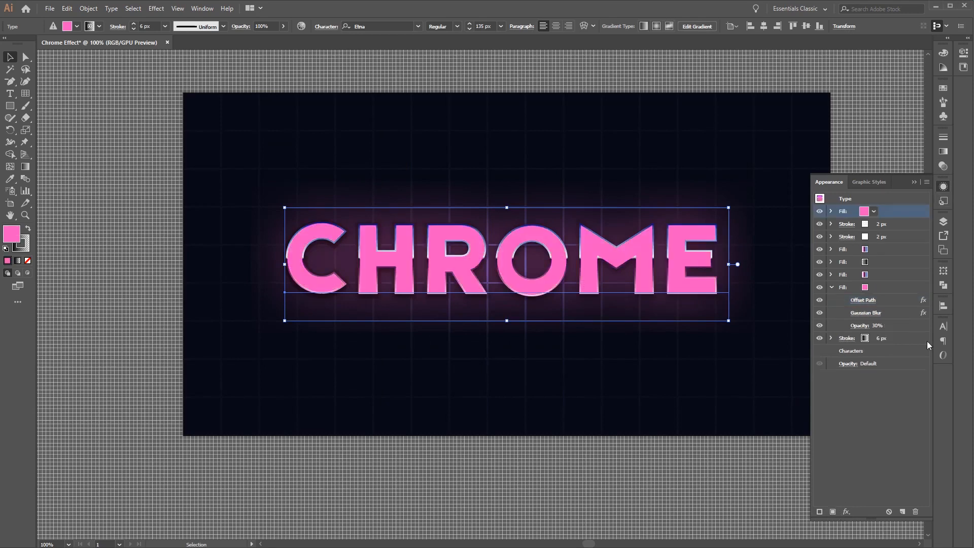
pyautogui.click(868, 212)
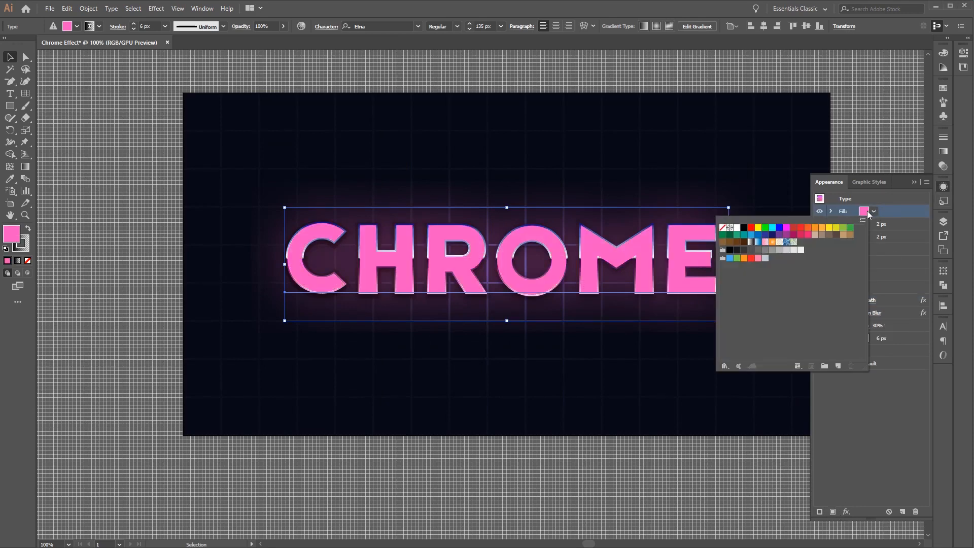
pyautogui.click(744, 227)
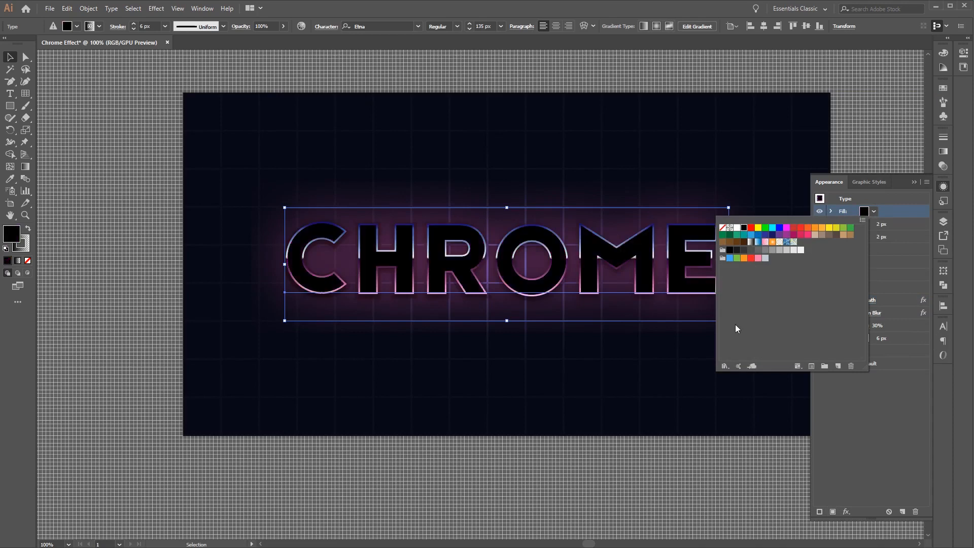
pyautogui.click(861, 428)
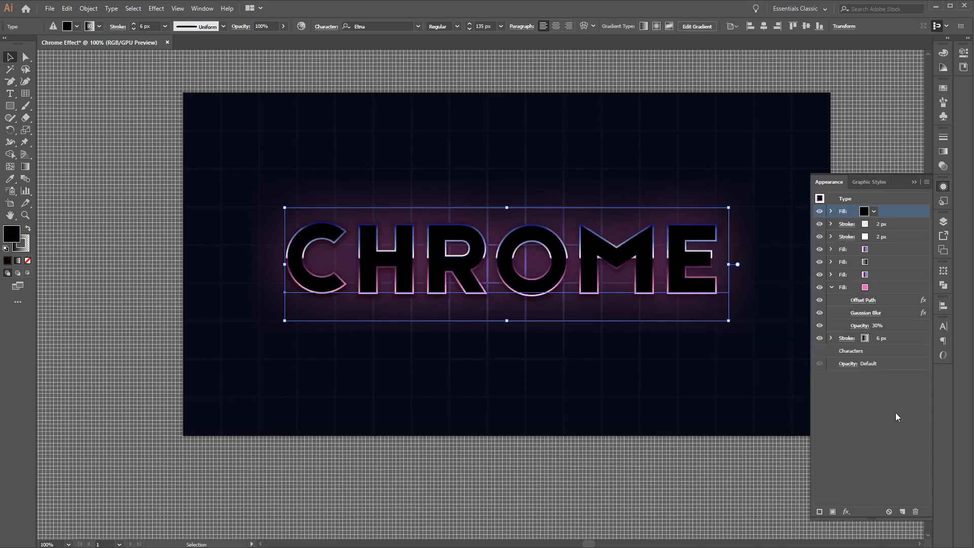
# - Set the black fill's opacity to 5% and its blending mode to Overlay
pyautogui.click(832, 211)
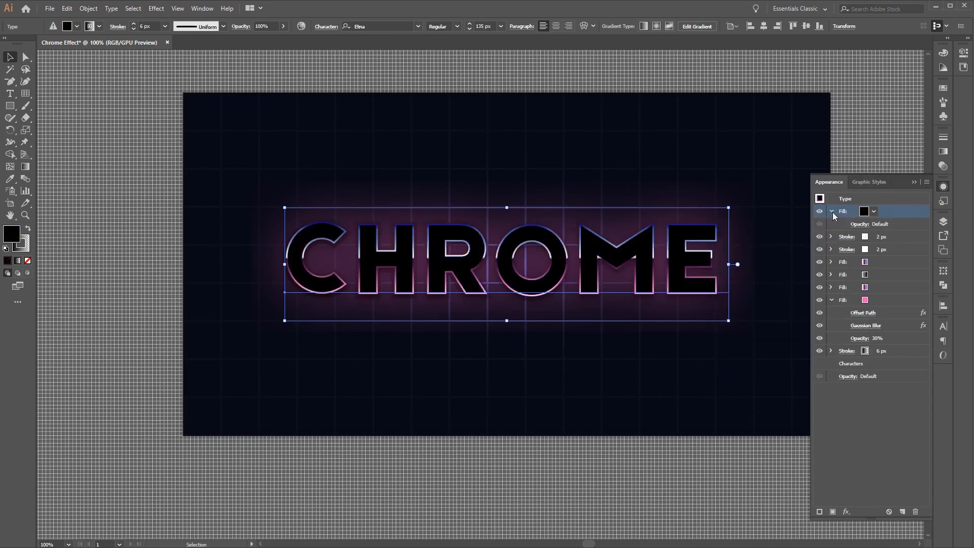
pyautogui.click(860, 224)
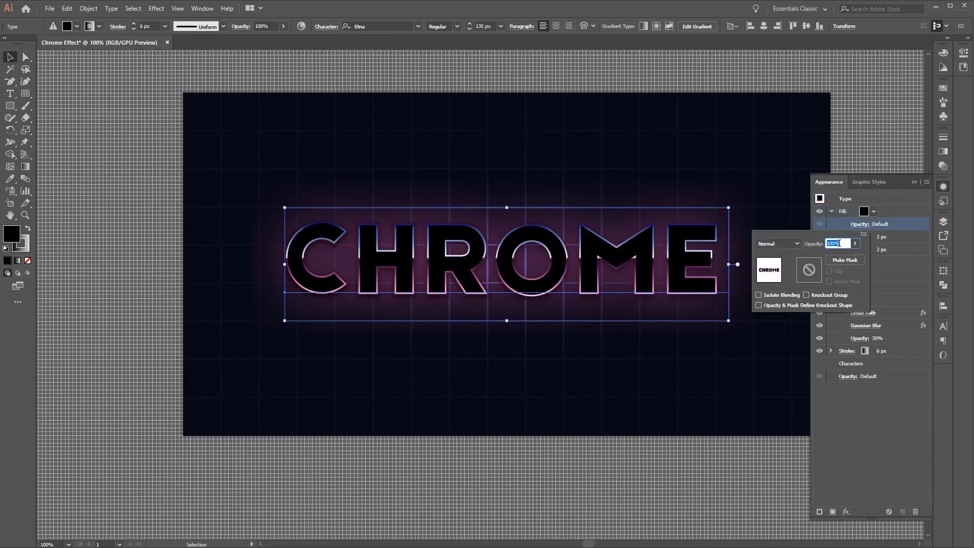
pyautogui.write('5')
pyautogui.click(777, 244)
pyautogui.click(782, 340)
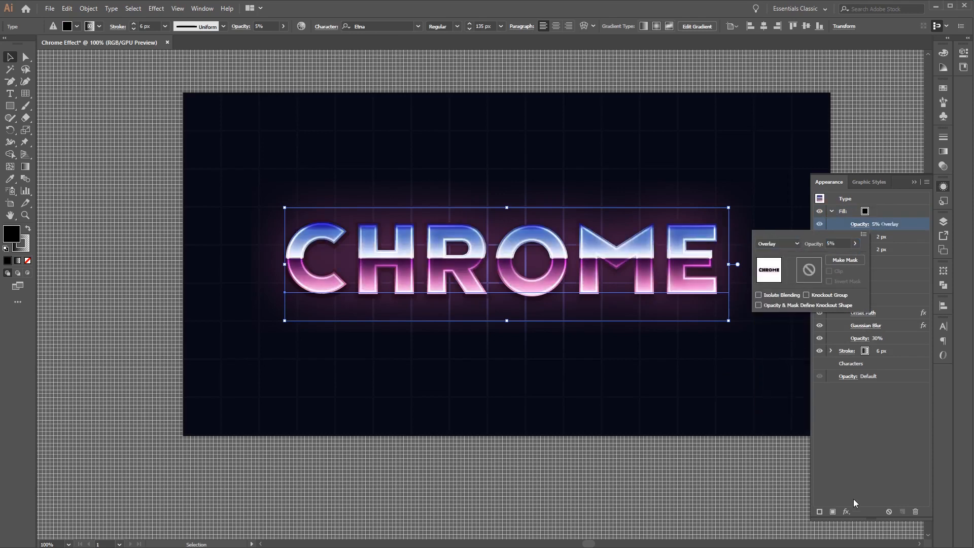
# - Apply an Offset Path effect with a 2 px offset to the black fill
pyautogui.click(846, 514)
pyautogui.click(846, 514)
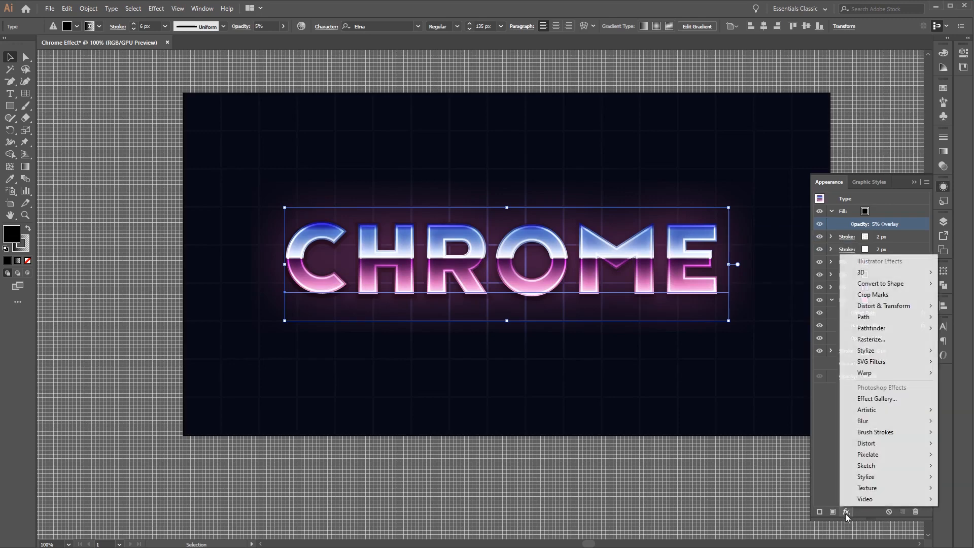
pyautogui.moveTo(893, 318)
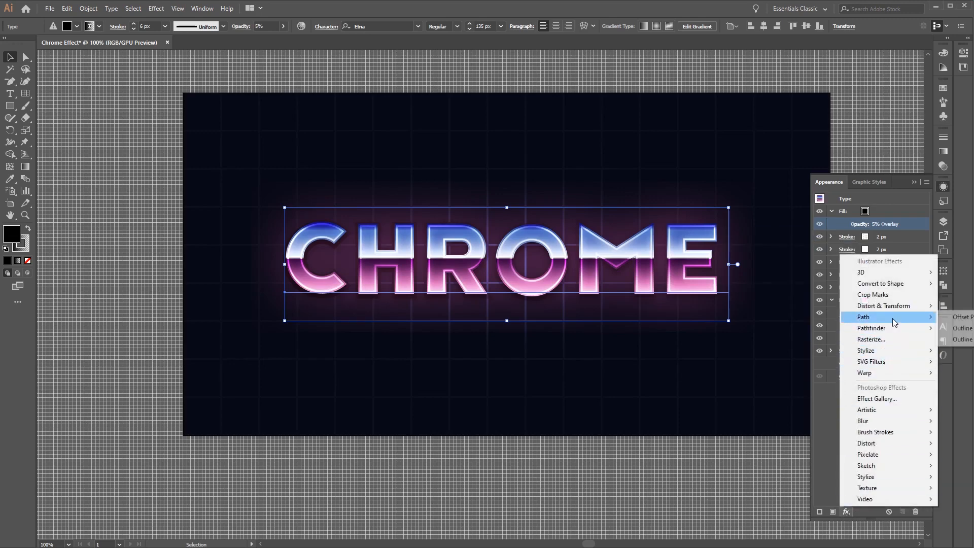
pyautogui.click(959, 316)
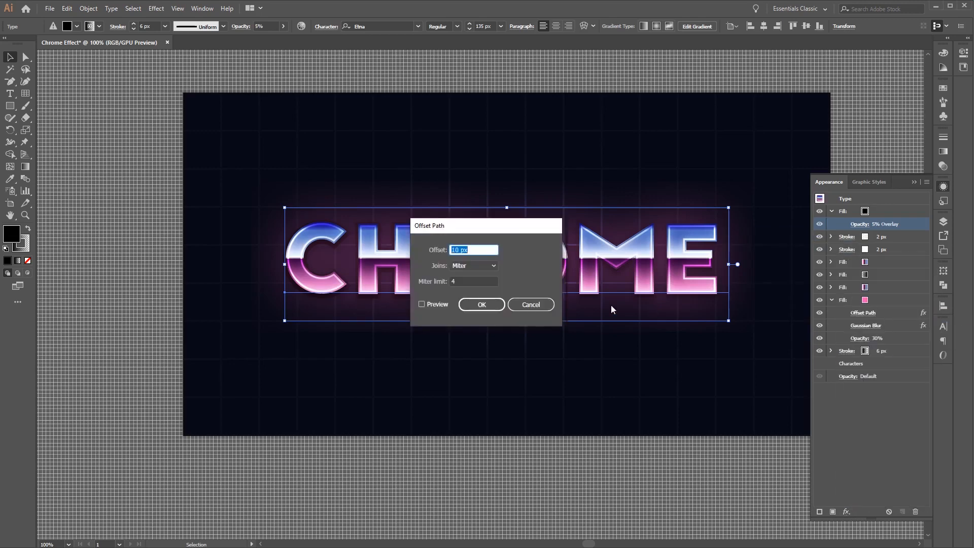
pyautogui.click(483, 248)
pyautogui.hotkey('ctrl', 'a')
pyautogui.write('2')
pyautogui.click(480, 304)
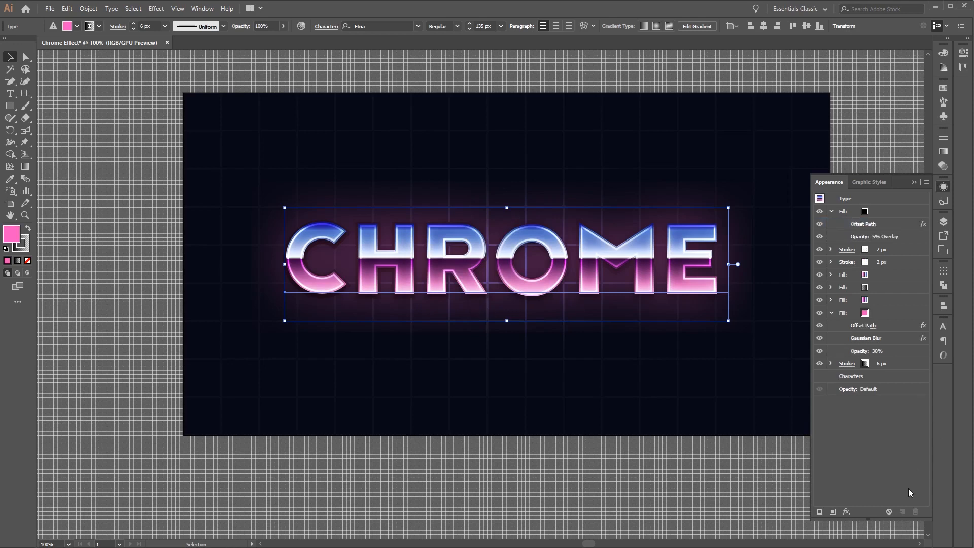
# - Apply the Sketch effect Chrome to the black fill with Detail 5 and Smoothness 5
pyautogui.click(847, 511)
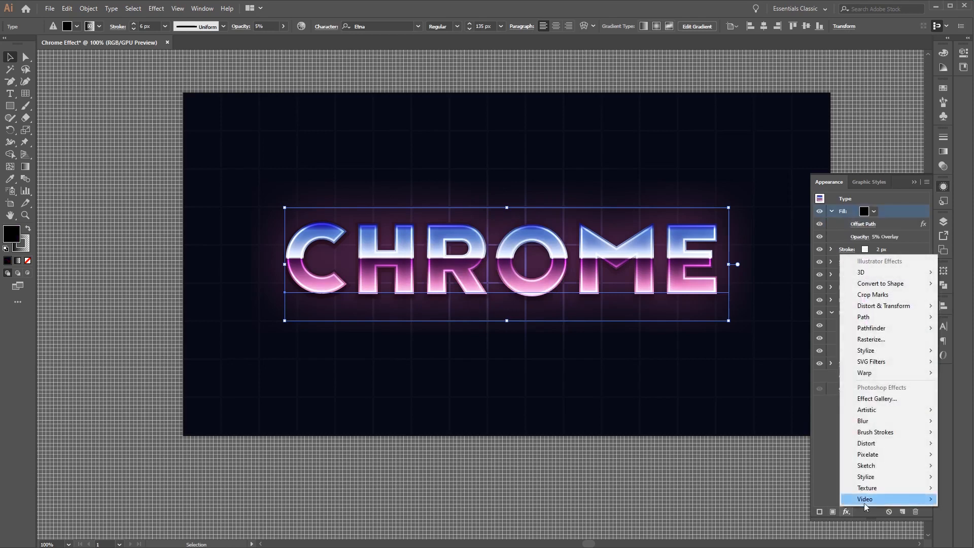
pyautogui.moveTo(892, 465)
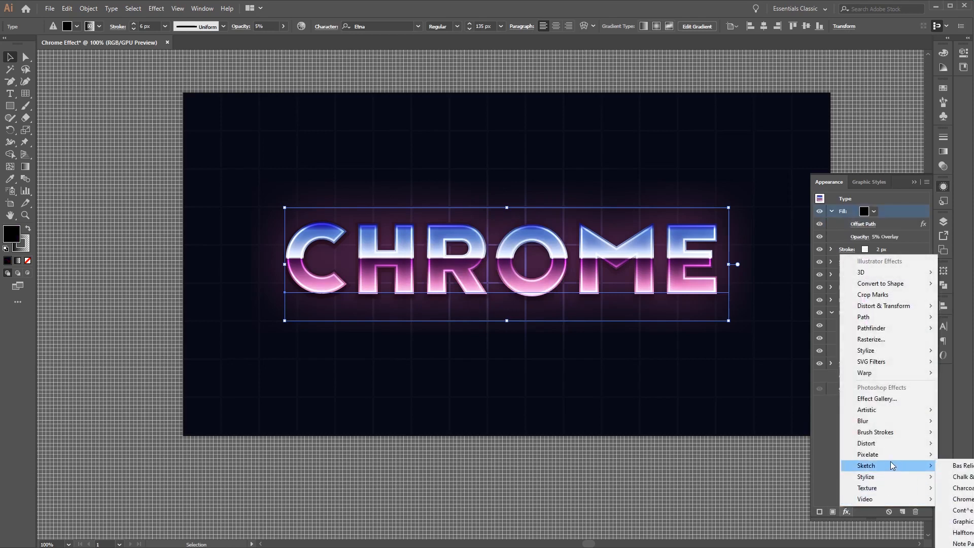
pyautogui.click(959, 500)
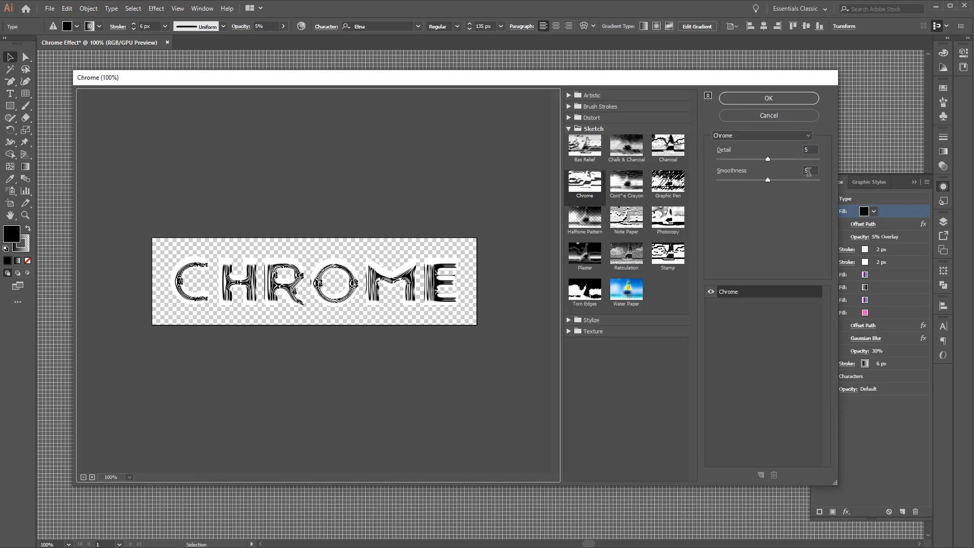
pyautogui.click(784, 98)
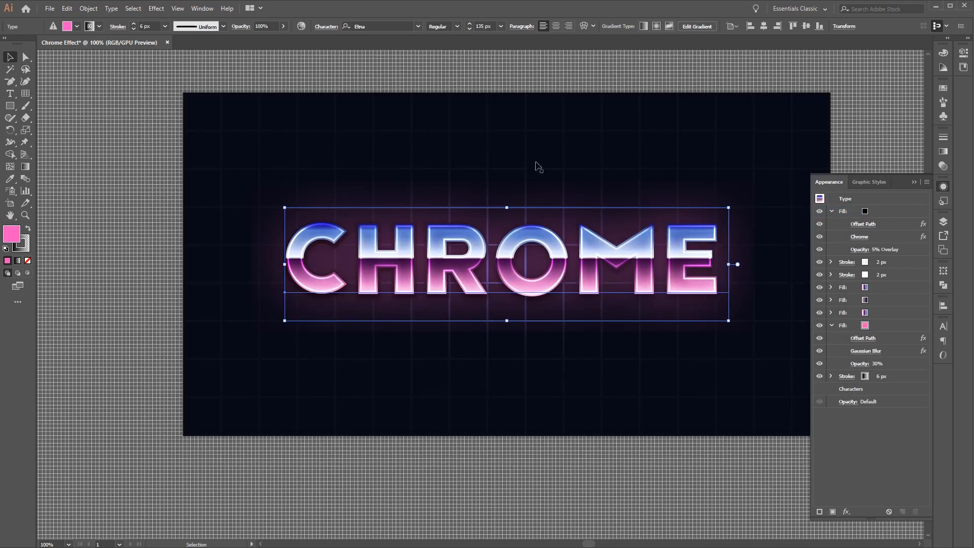
# - Save the document and select the dark navy background rectangle
pyautogui.hotkey('ctrl', 's')
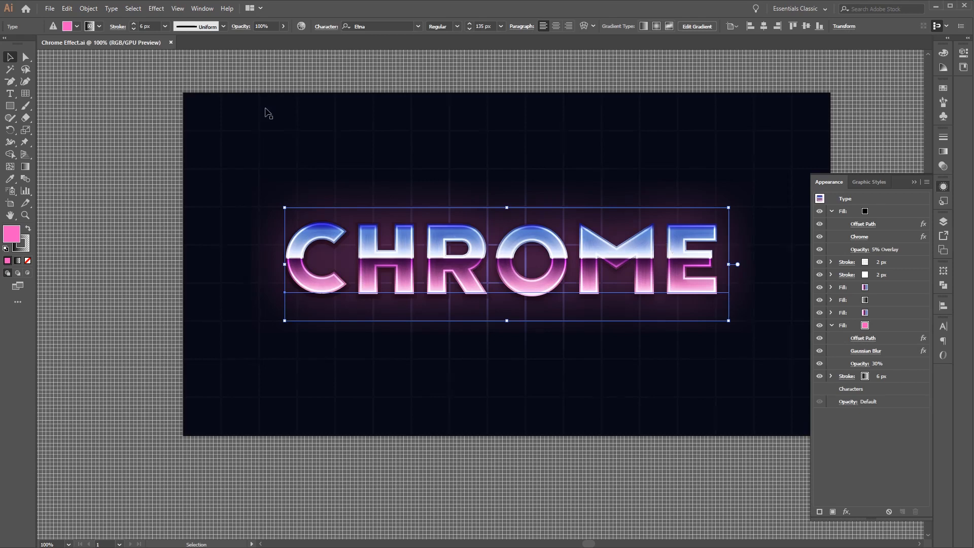
pyautogui.click(266, 109)
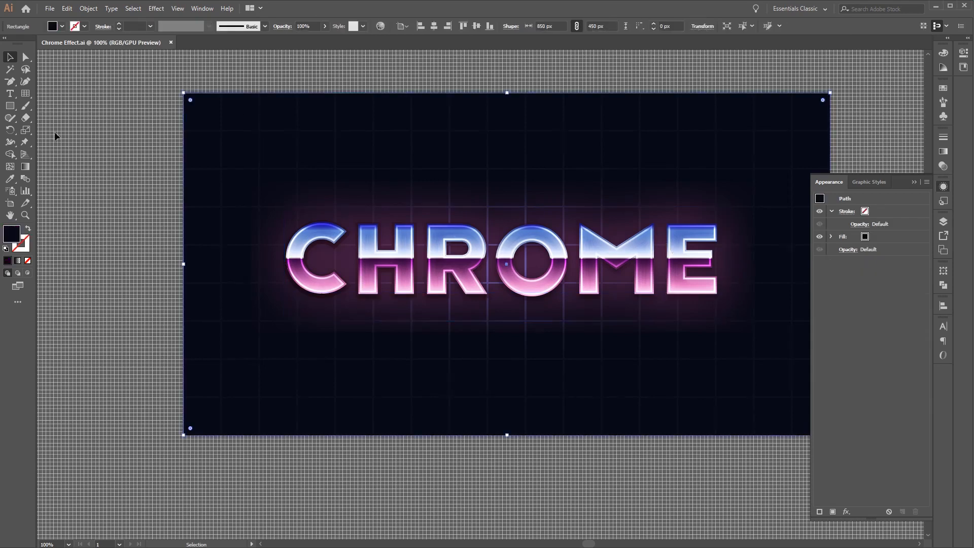
# - Add the point text "Retro" above the CHROME lettering with the Type tool
pyautogui.click(10, 93)
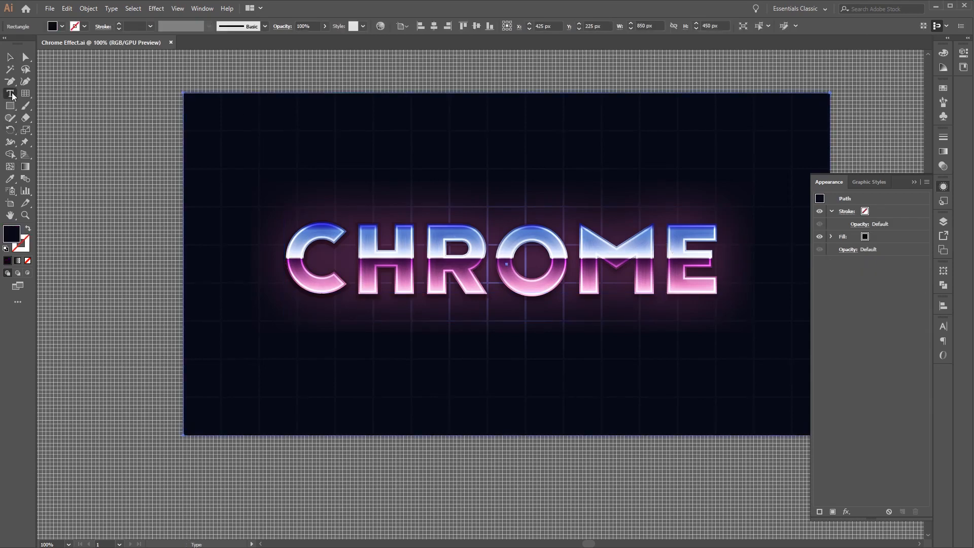
pyautogui.click(348, 151)
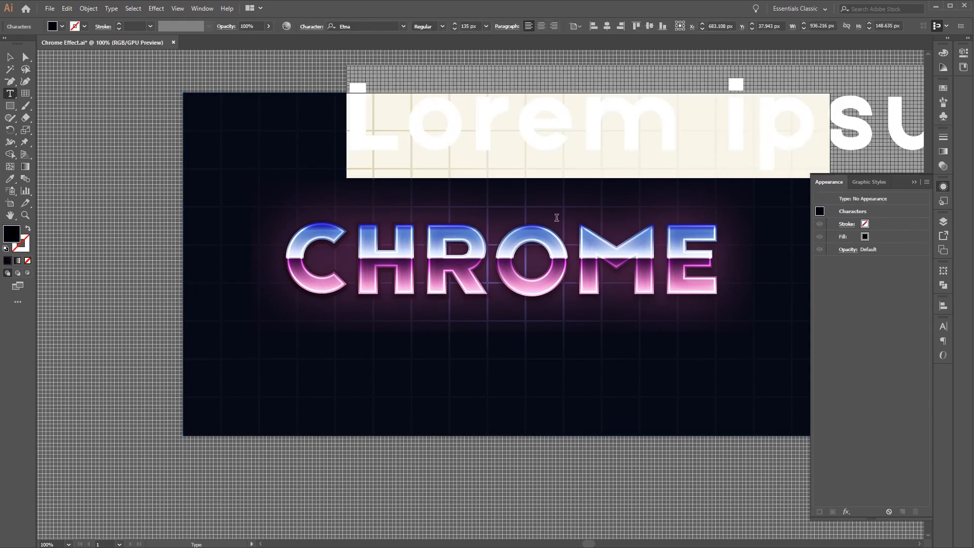
pyautogui.write('R')
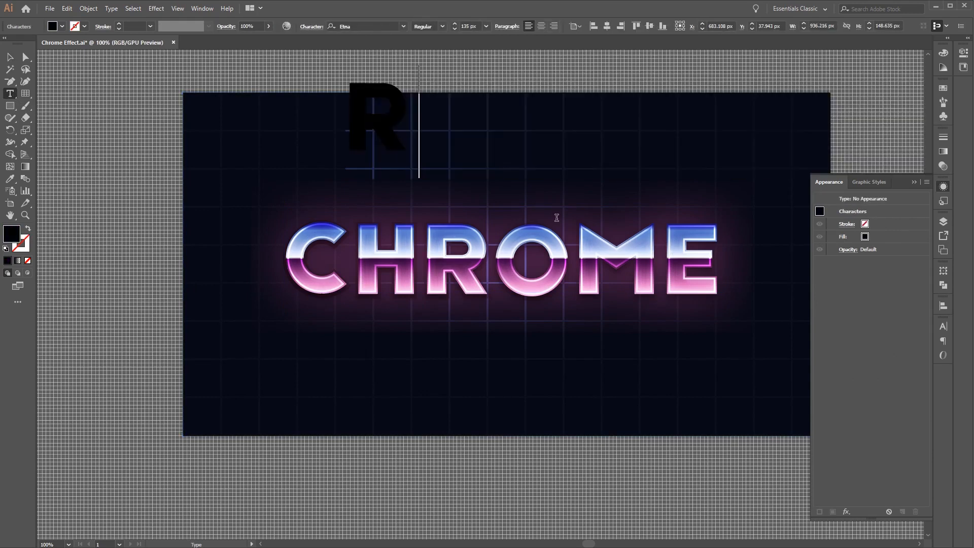
pyautogui.write('etro')
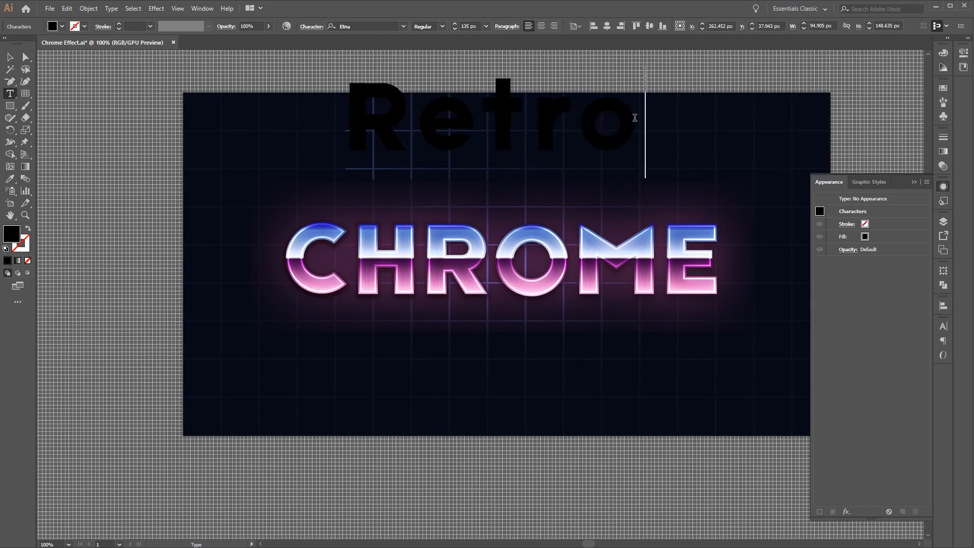
# - Set the whole word Retro in the Harlow Solid Italic font at a size of 80 px
pyautogui.moveTo(634, 115); pyautogui.dragTo(349, 134)
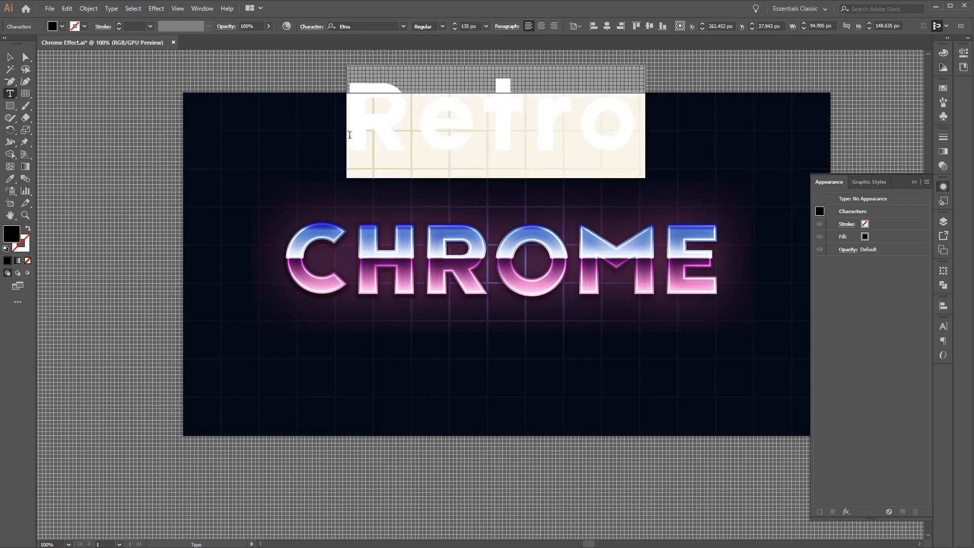
pyautogui.click(383, 25)
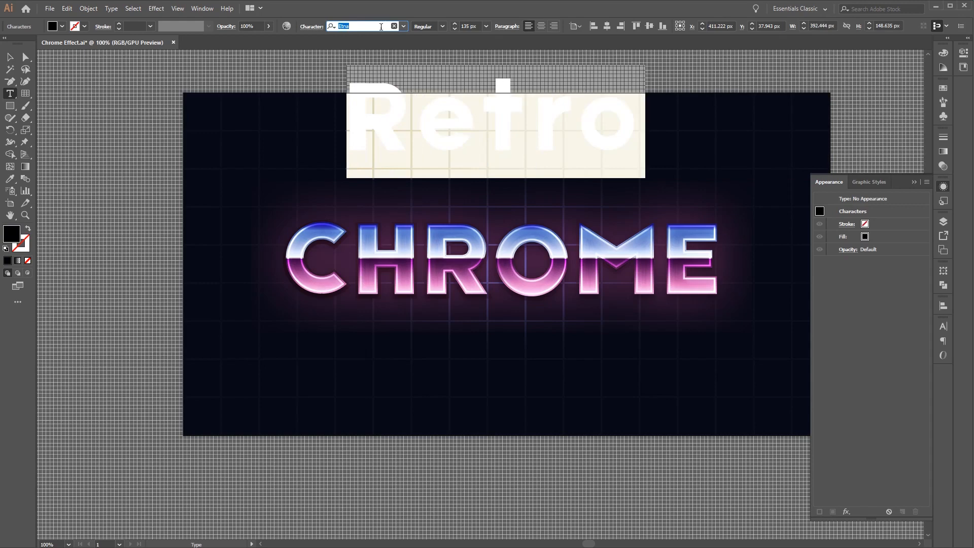
pyautogui.write('harl')
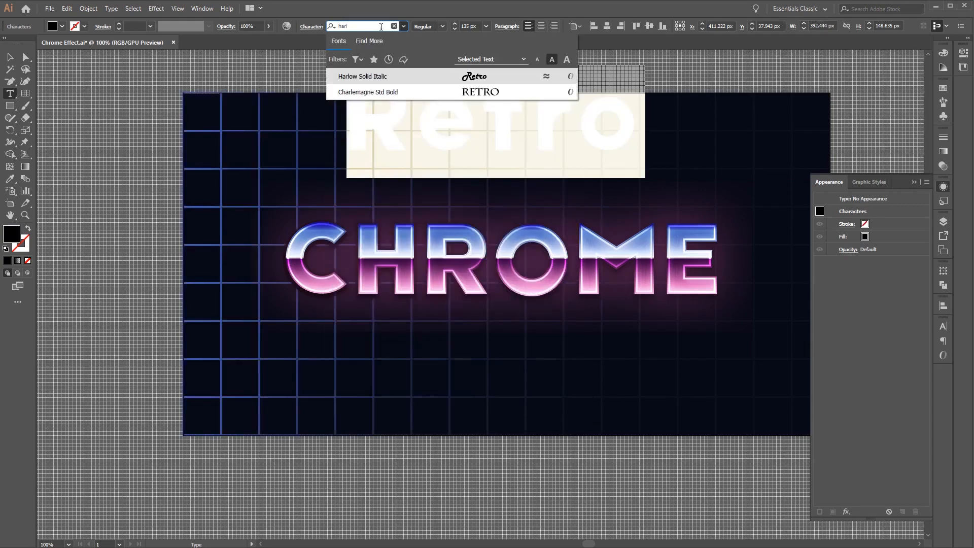
pyautogui.click(400, 79)
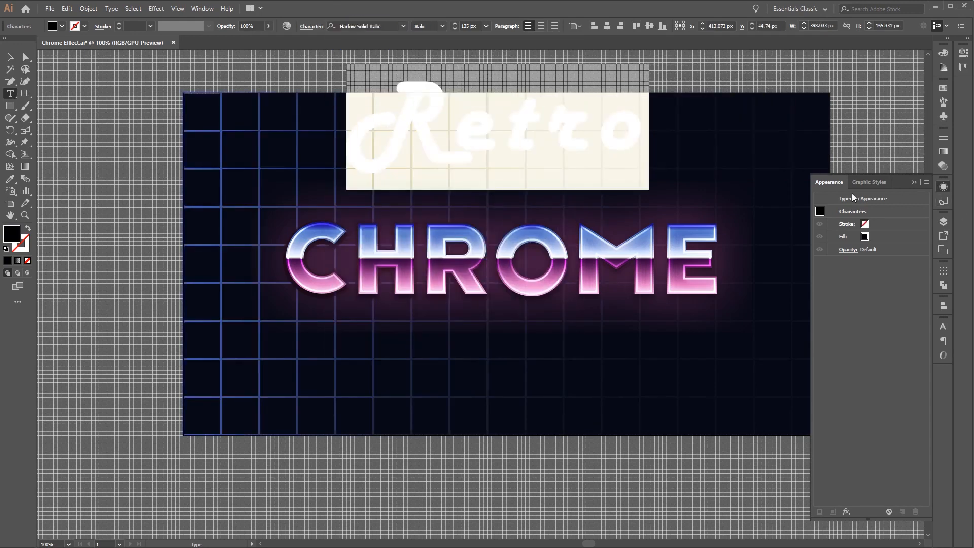
pyautogui.click(478, 26)
pyautogui.write('80')
pyautogui.press('Return')
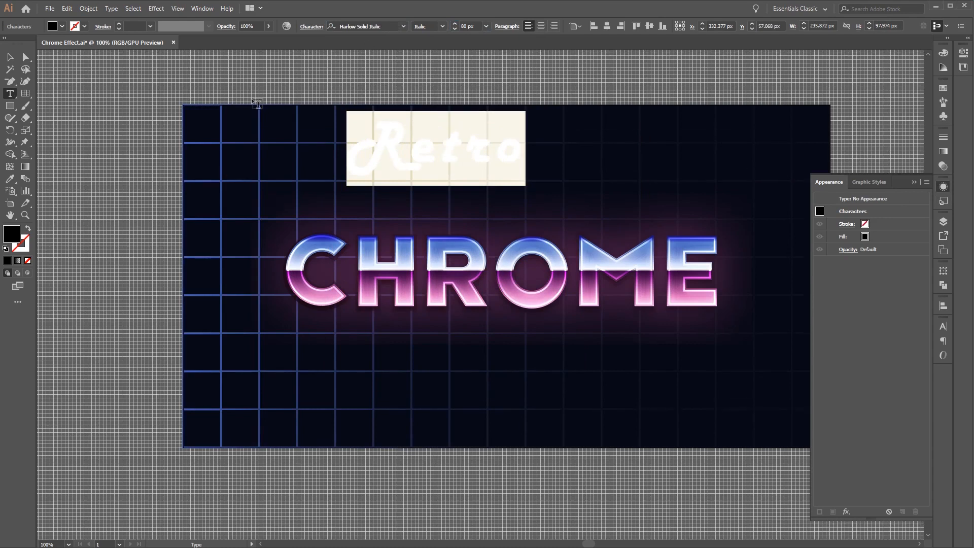
# - Move the Retro text just above the first letters of CHROME and add a new fill to it
pyautogui.click(10, 57)
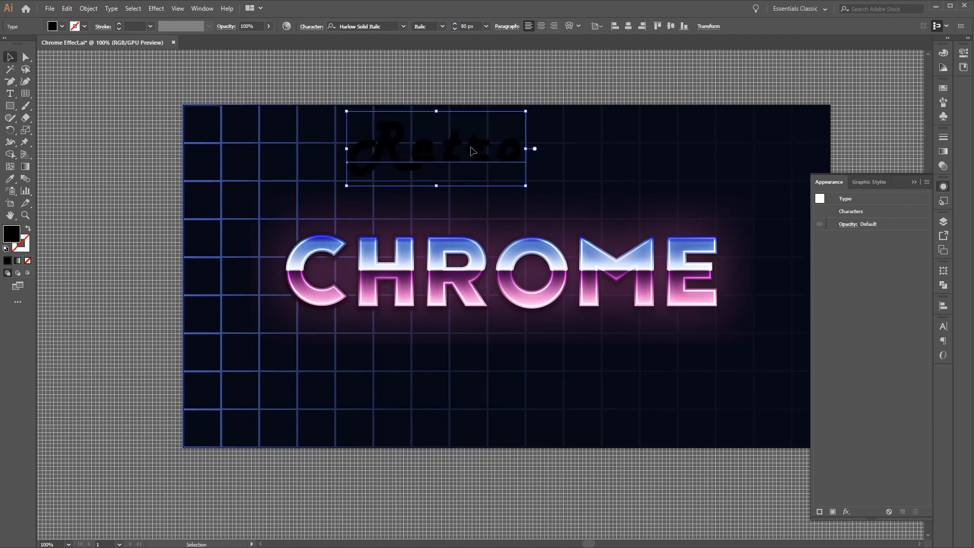
pyautogui.moveTo(473, 148); pyautogui.dragTo(431, 200)
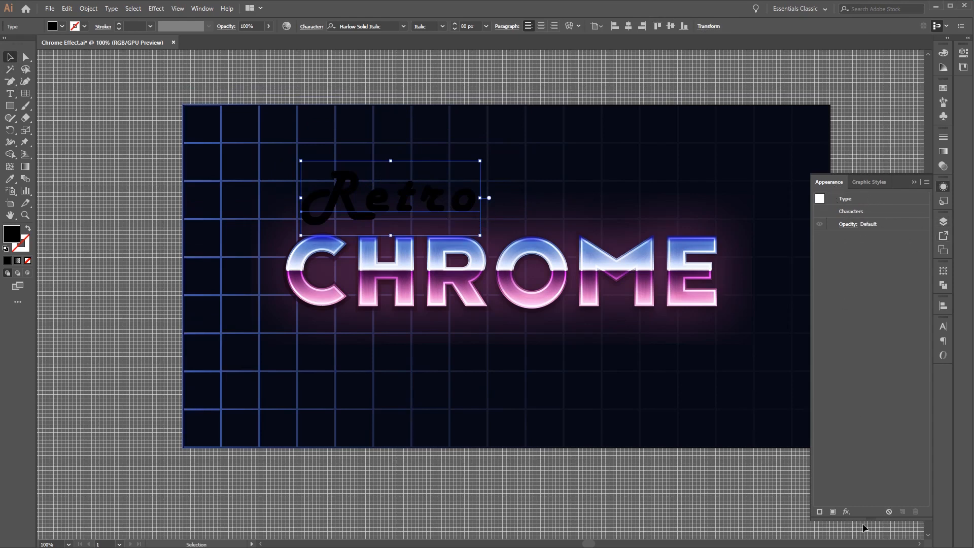
pyautogui.click(833, 512)
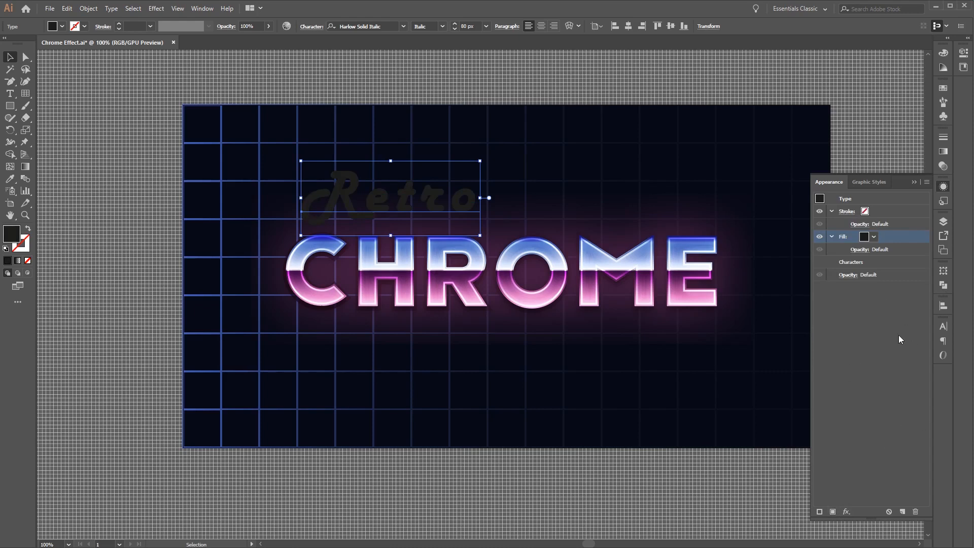
# - Change the Retro text's new fill to a linear gradient
pyautogui.click(873, 237)
pyautogui.click(944, 163)
pyautogui.click(947, 148)
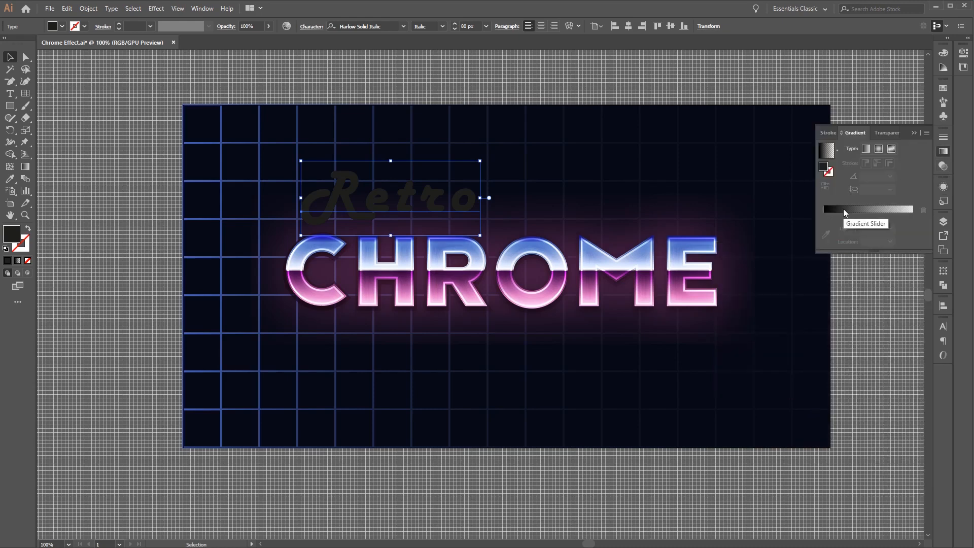
pyautogui.click(866, 149)
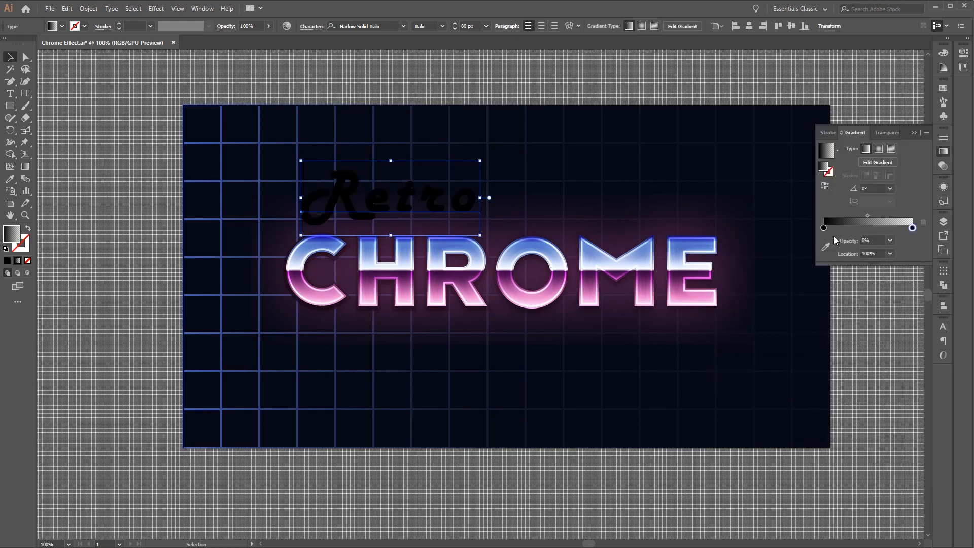
# - Set the starting color stop of the Retro gradient to RGB 201, 30, 136
pyautogui.doubleClick(823, 228)
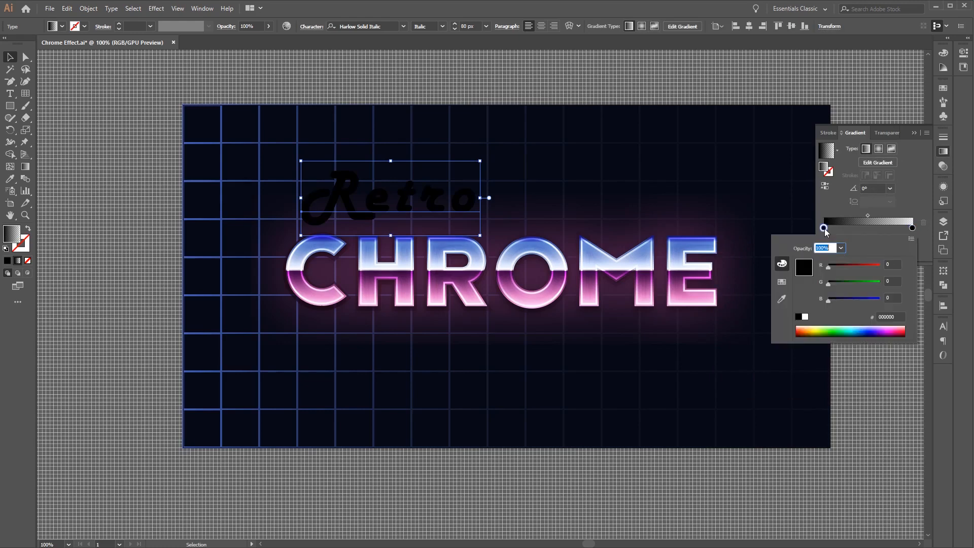
pyautogui.click(893, 262)
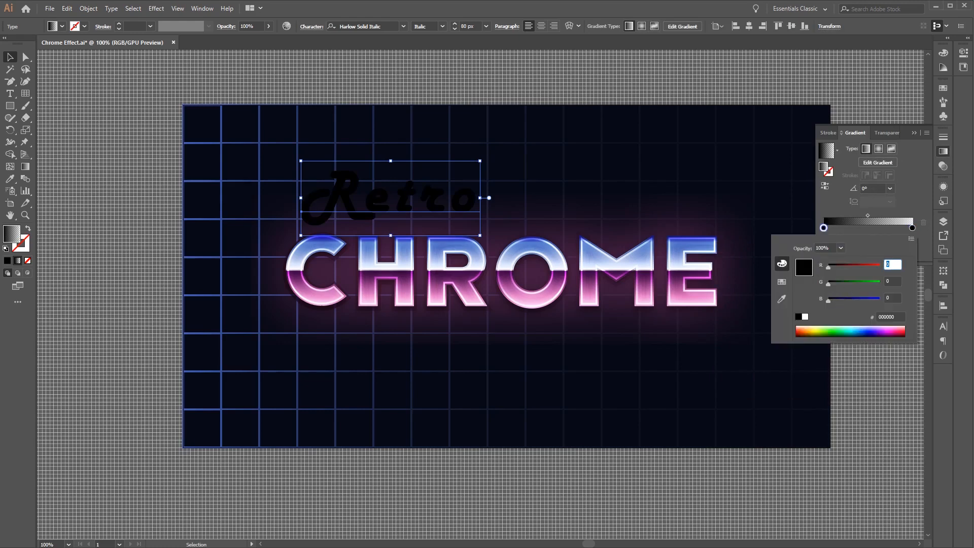
pyautogui.write('201')
pyautogui.press('Tab')
pyautogui.write('30')
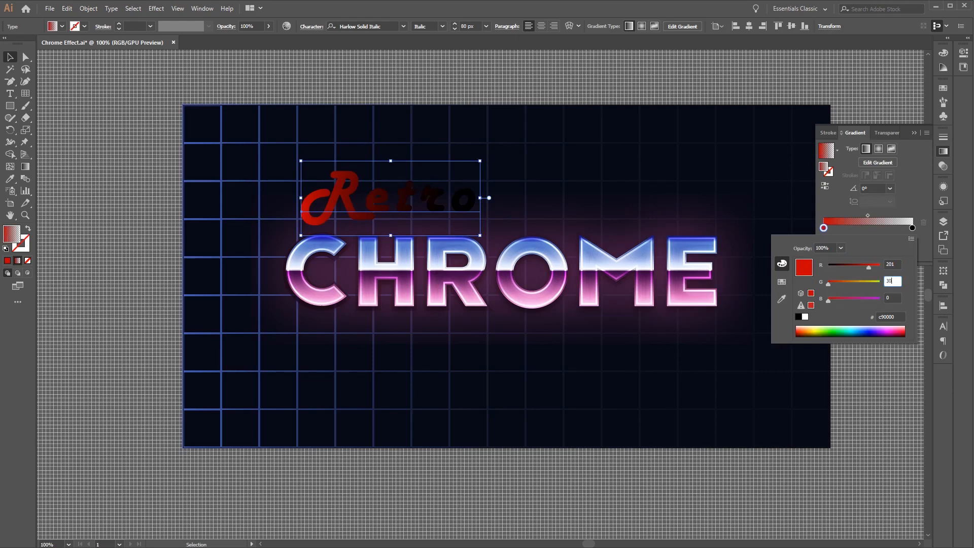
pyautogui.press('Tab')
pyautogui.write('136')
pyautogui.press('Tab')
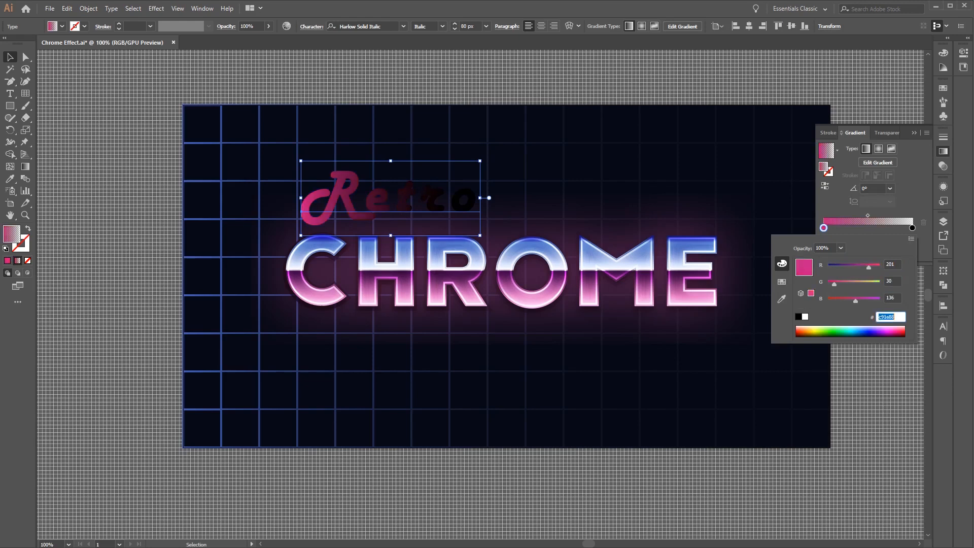
# - Set the end color stop of the Retro gradient to RGB 251, 85, 195
pyautogui.click(913, 229)
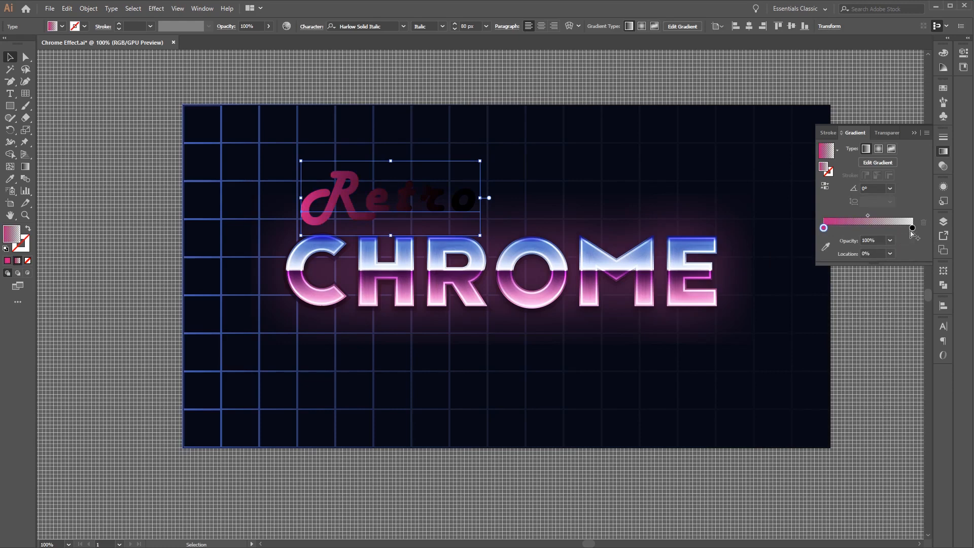
pyautogui.doubleClick(913, 228)
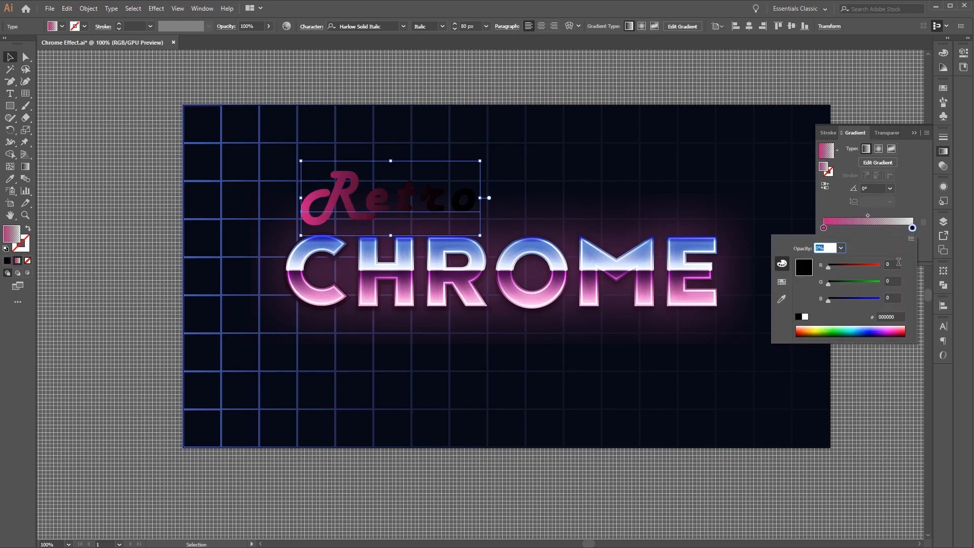
pyautogui.write('251')
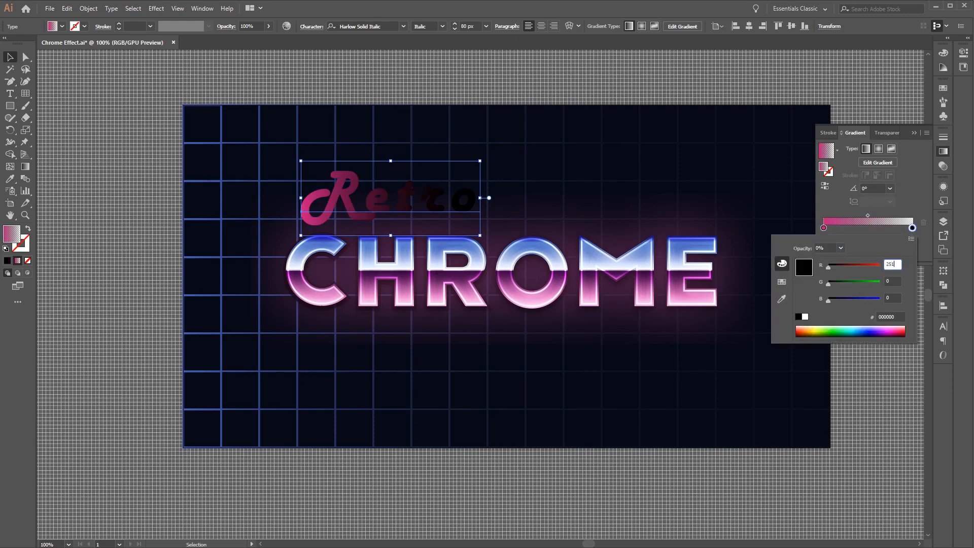
pyautogui.press('Tab')
pyautogui.write('85')
pyautogui.press('Tab')
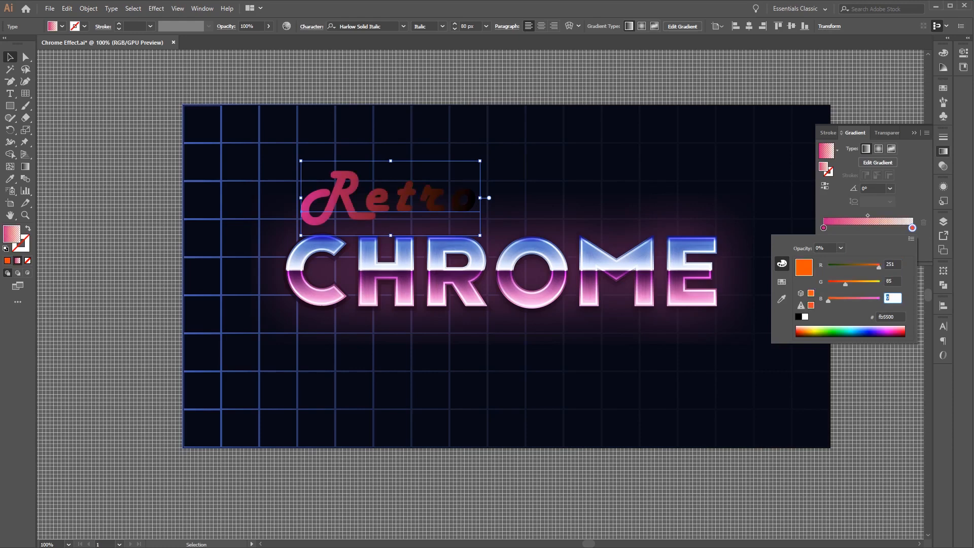
pyautogui.write('195')
pyautogui.press('Tab')
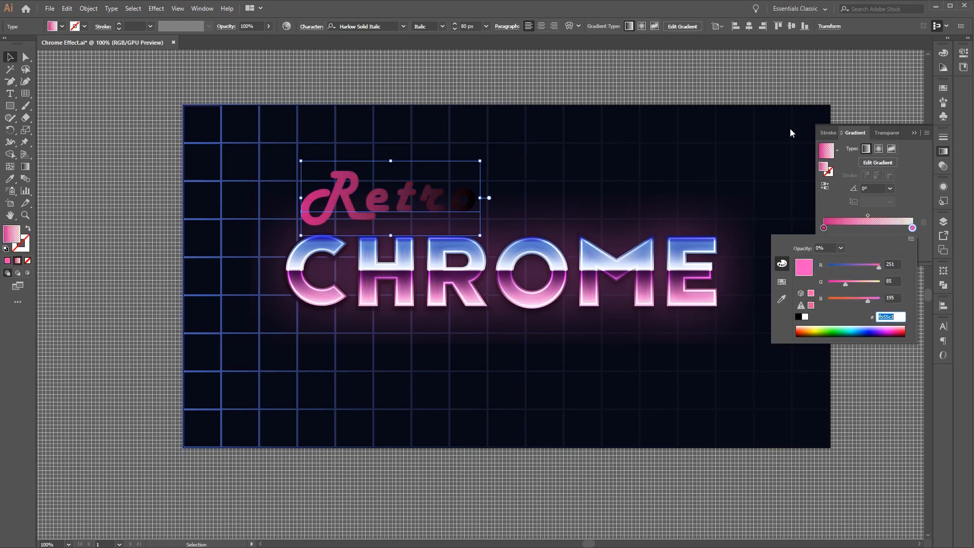
# - Set the gradient's end stop to 100% opacity and the gradient angle to 90°
pyautogui.moveTo(913, 228); pyautogui.dragTo(930, 233)
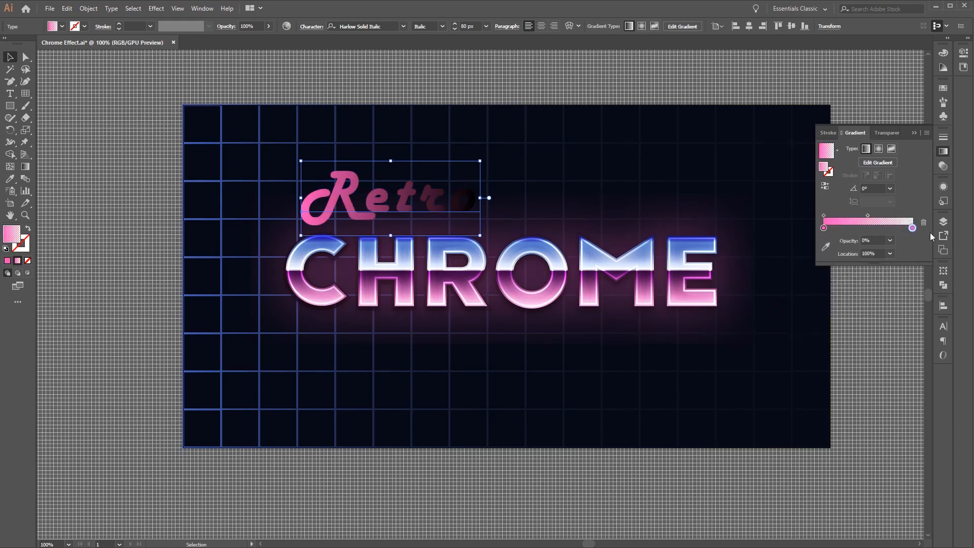
pyautogui.click(891, 241)
pyautogui.click(905, 363)
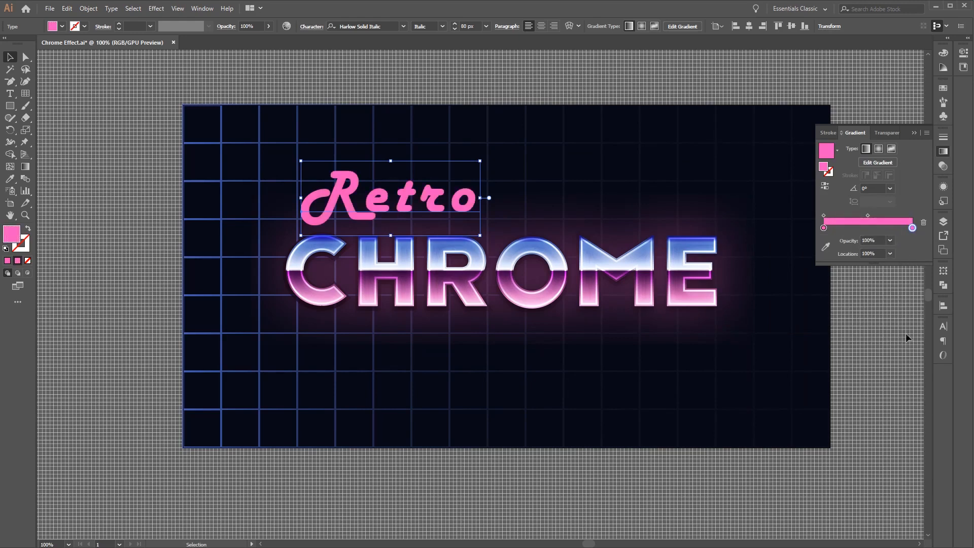
pyautogui.click(879, 189)
pyautogui.write('90')
pyautogui.press('Return')
pyautogui.click(943, 200)
pyautogui.click(829, 182)
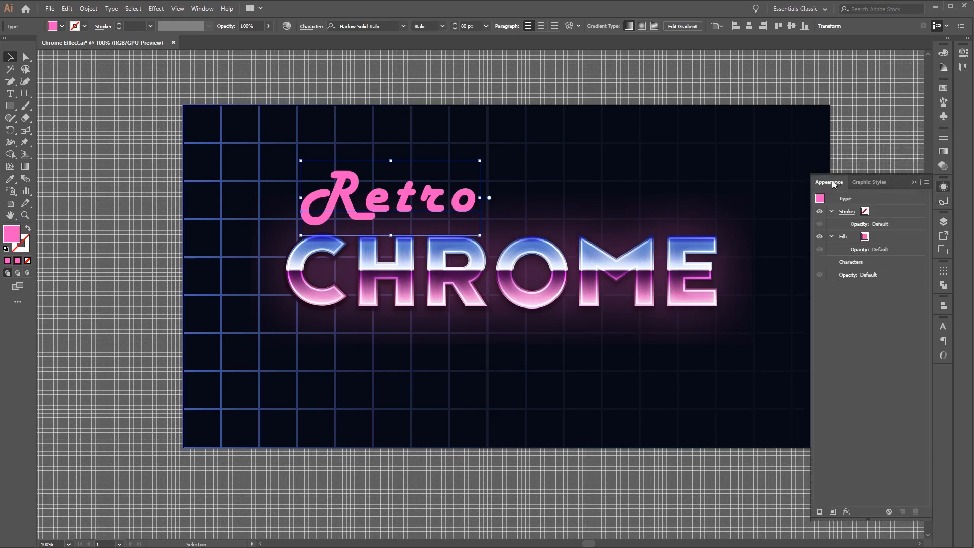
# - Add a second fill to the Retro text and move the lower fill above the other one
pyautogui.click(880, 238)
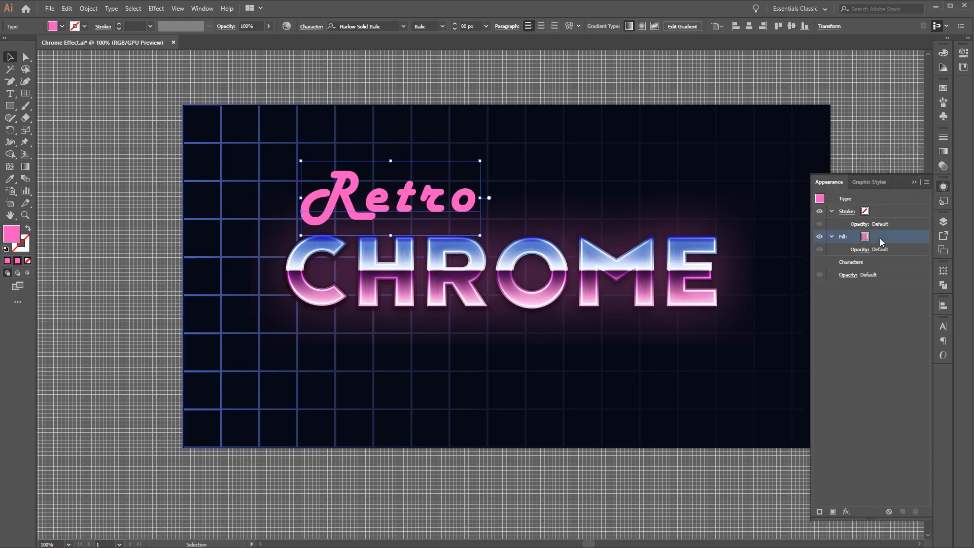
pyautogui.click(833, 236)
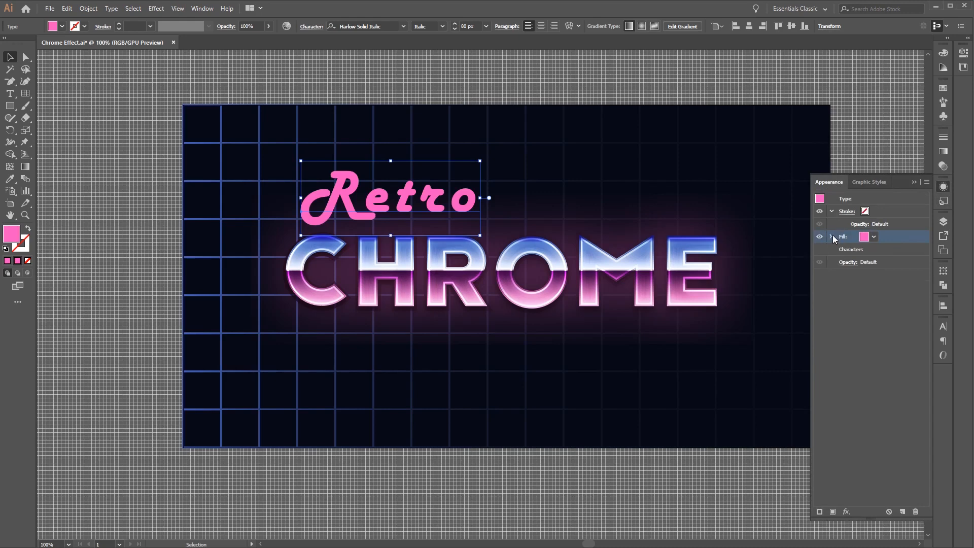
pyautogui.click(833, 512)
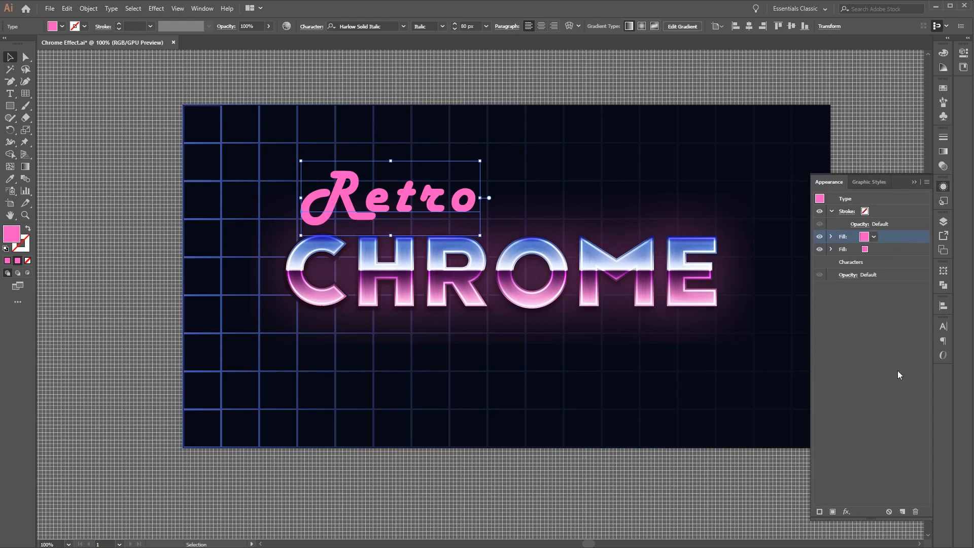
pyautogui.click(877, 252)
pyautogui.moveTo(877, 251); pyautogui.dragTo(895, 237)
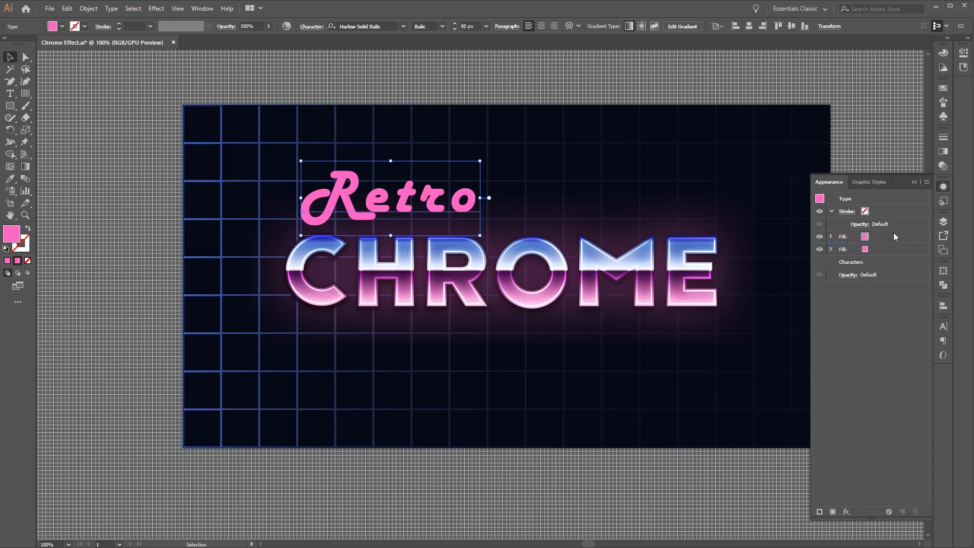
# - Set the Retro text's upper fill to 30% opacity with the Overlay blending mode
pyautogui.click(831, 237)
pyautogui.click(865, 250)
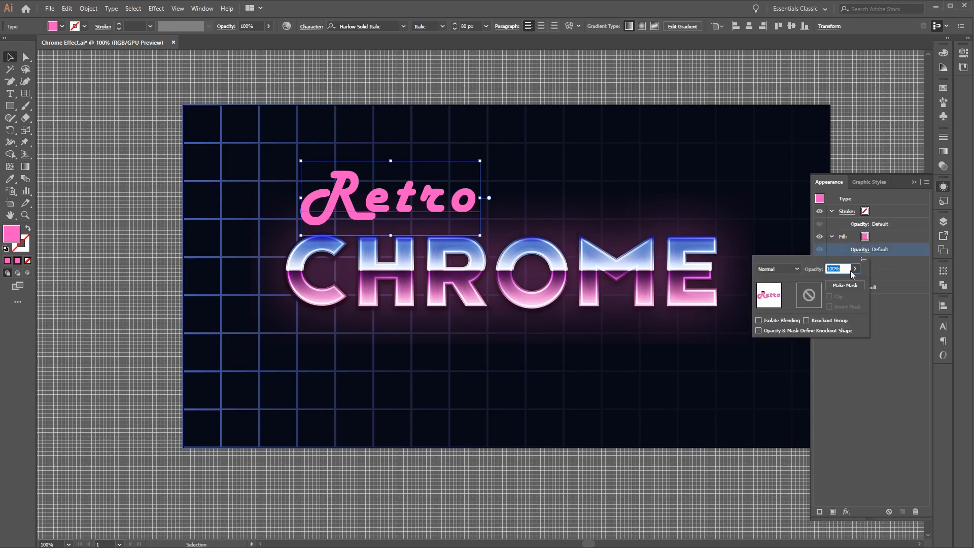
pyautogui.write('30')
pyautogui.click(790, 271)
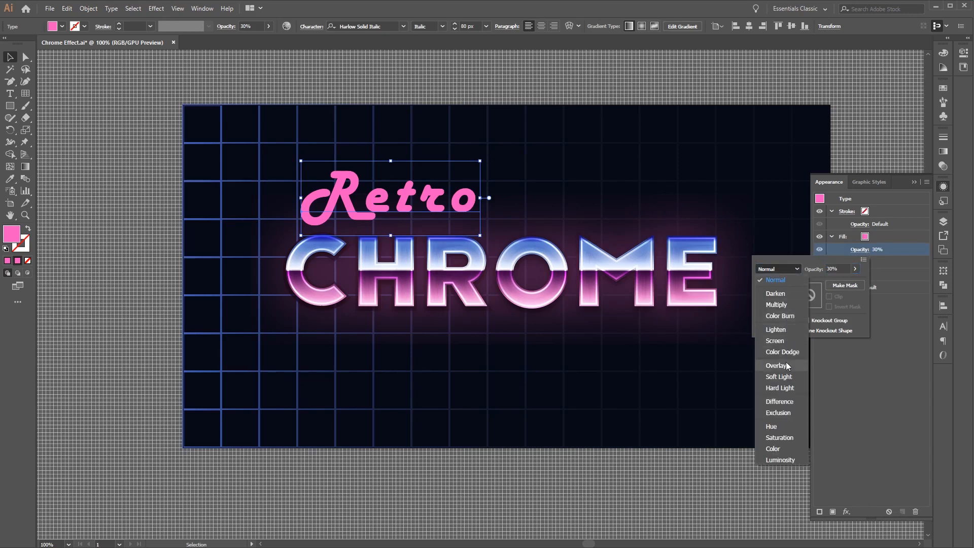
pyautogui.click(786, 365)
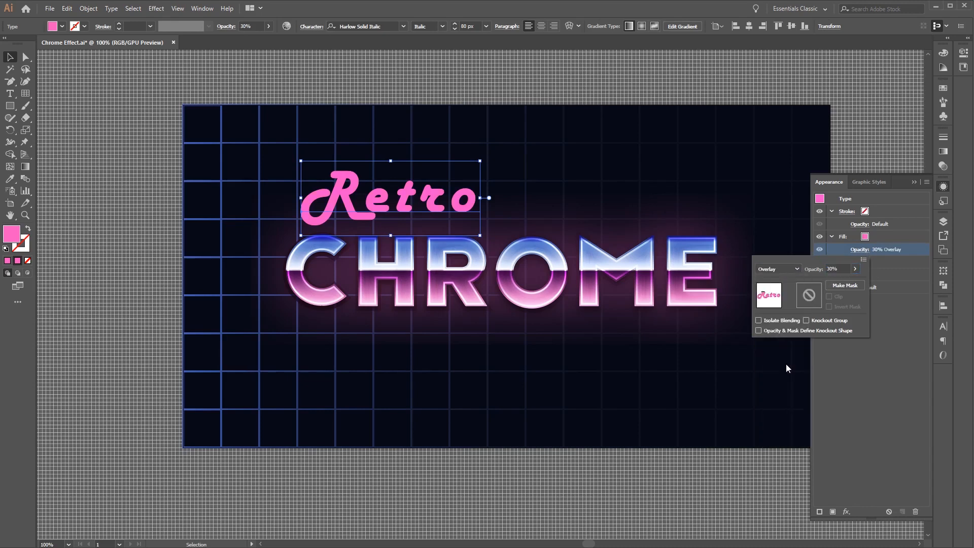
pyautogui.click(863, 423)
# - Apply an Offset Path of -2 px to the Retro text's upper fill and move the text down to overlap the top of CHROME
pyautogui.click(851, 514)
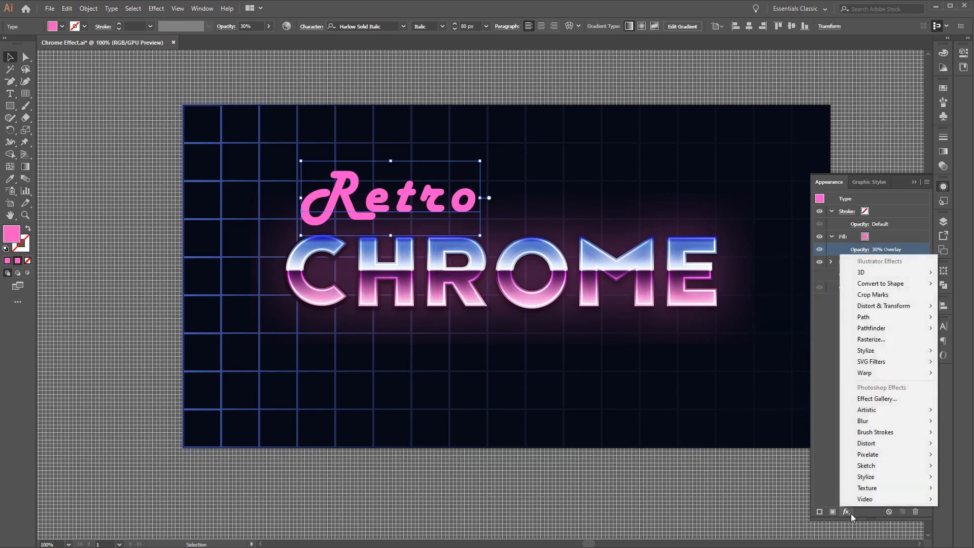
pyautogui.moveTo(905, 319)
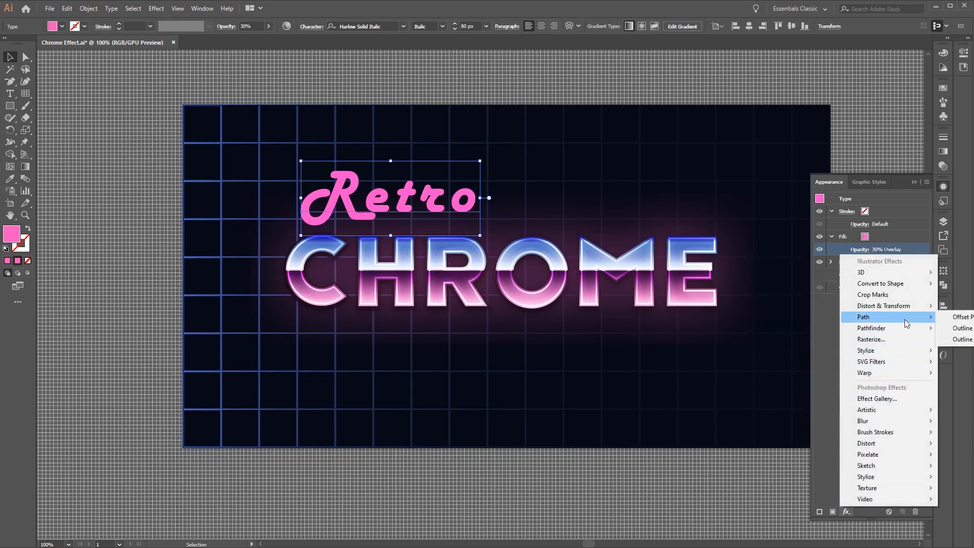
pyautogui.click(964, 317)
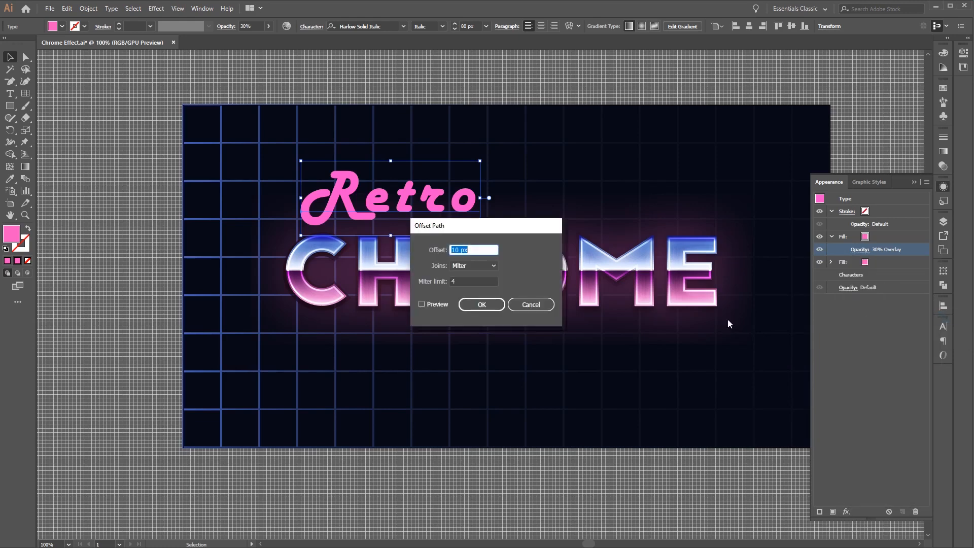
pyautogui.write('-2')
pyautogui.click(471, 305)
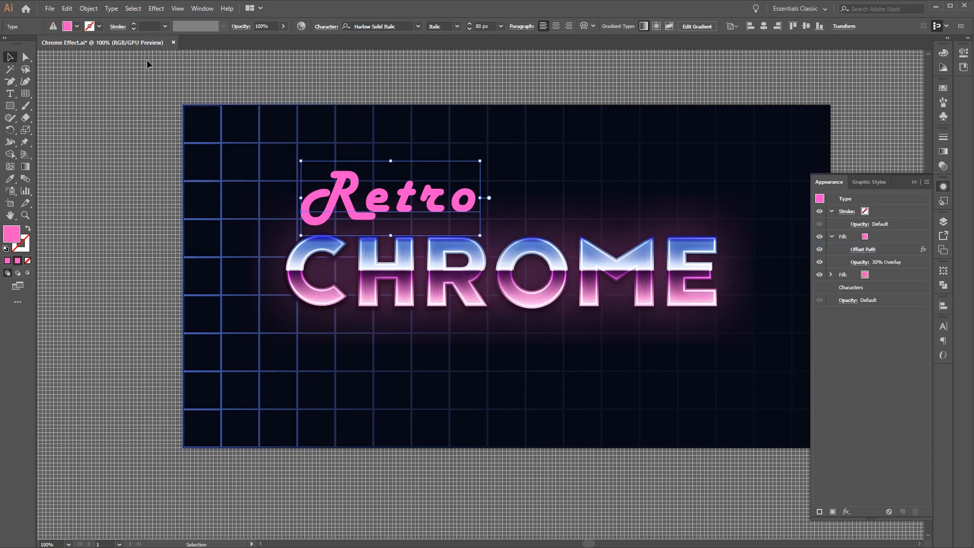
pyautogui.moveTo(379, 199); pyautogui.dragTo(386, 219)
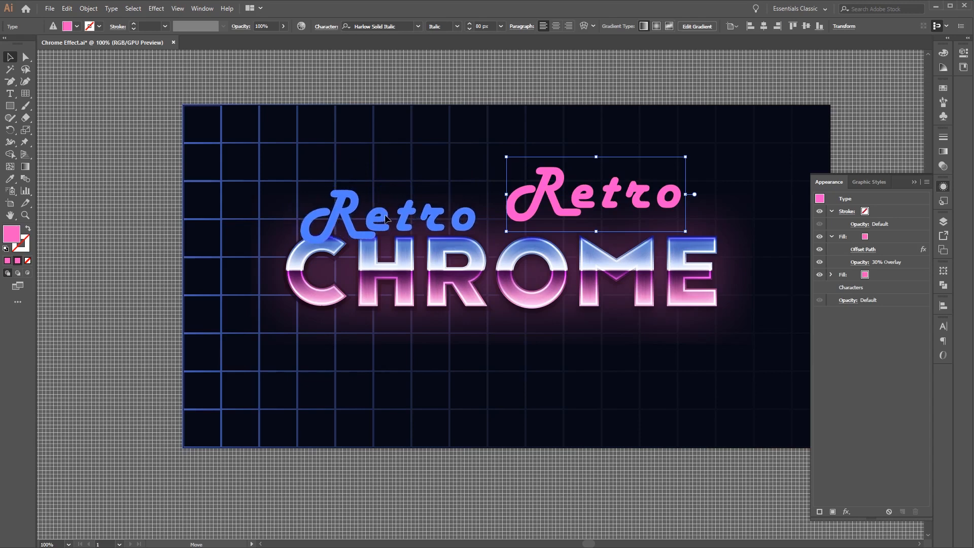
pyautogui.moveTo(386, 219); pyautogui.dragTo(386, 218)
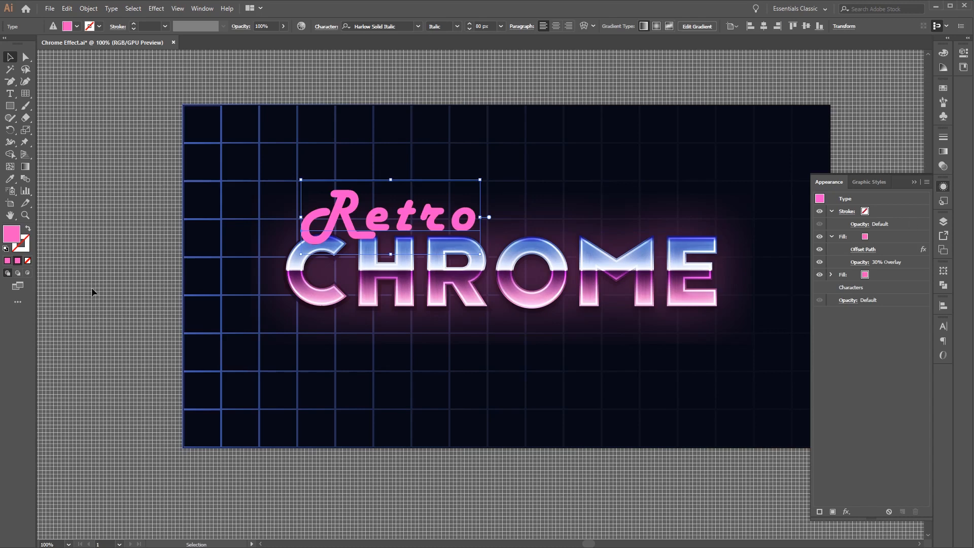
# - Create an 850 × 450 px rectangle and center it horizontally and vertically on the artboard
pyautogui.click(12, 107)
pyautogui.moveTo(14, 111); pyautogui.dragTo(47, 113)
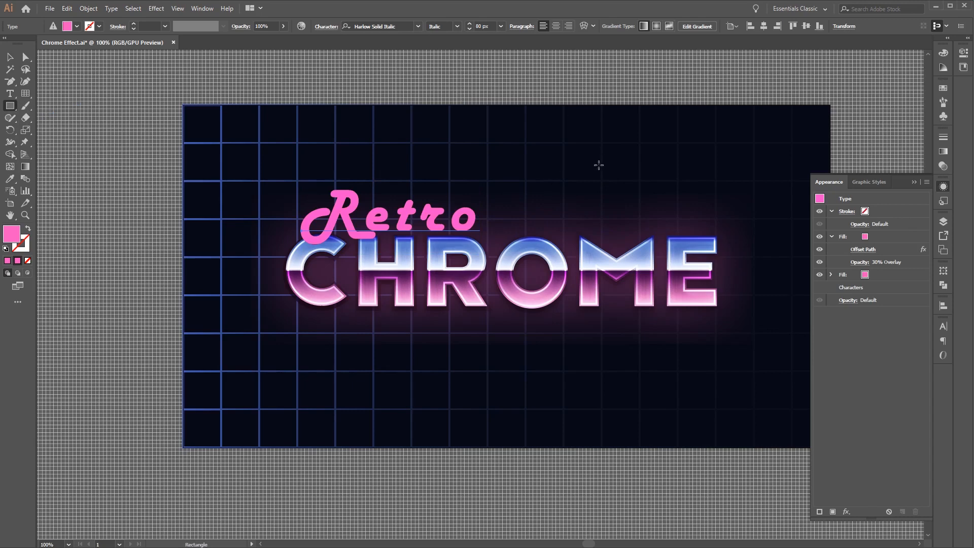
pyautogui.click(502, 144)
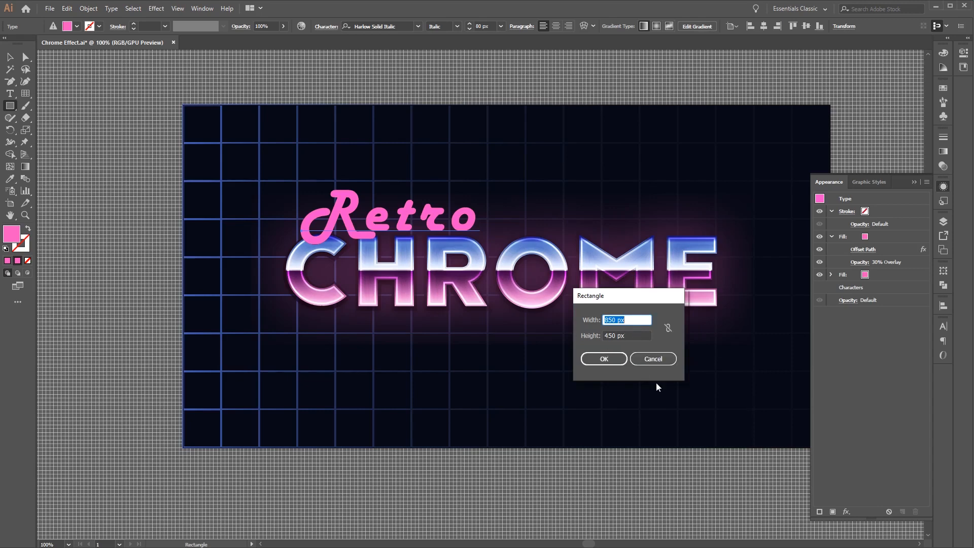
pyautogui.click(604, 359)
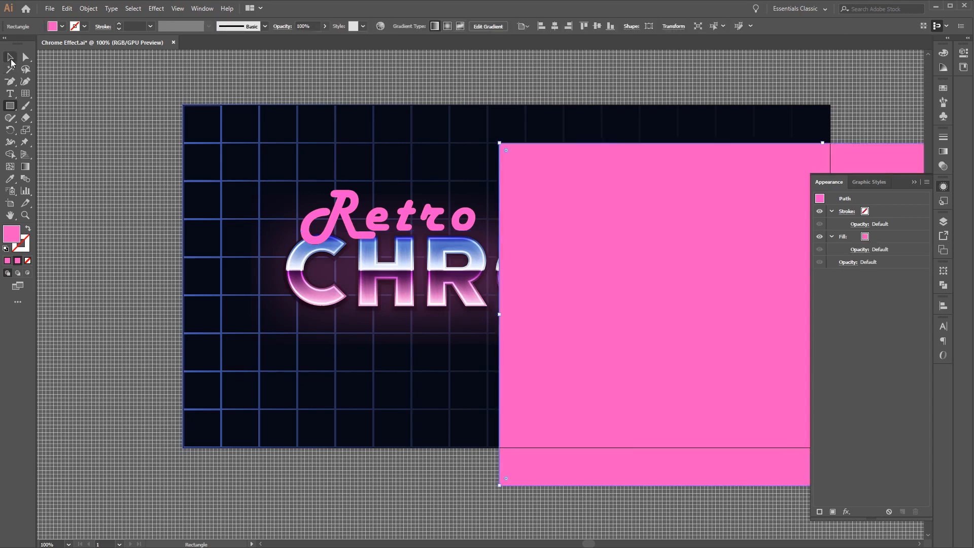
pyautogui.click(10, 58)
pyautogui.moveTo(659, 225); pyautogui.dragTo(457, 229)
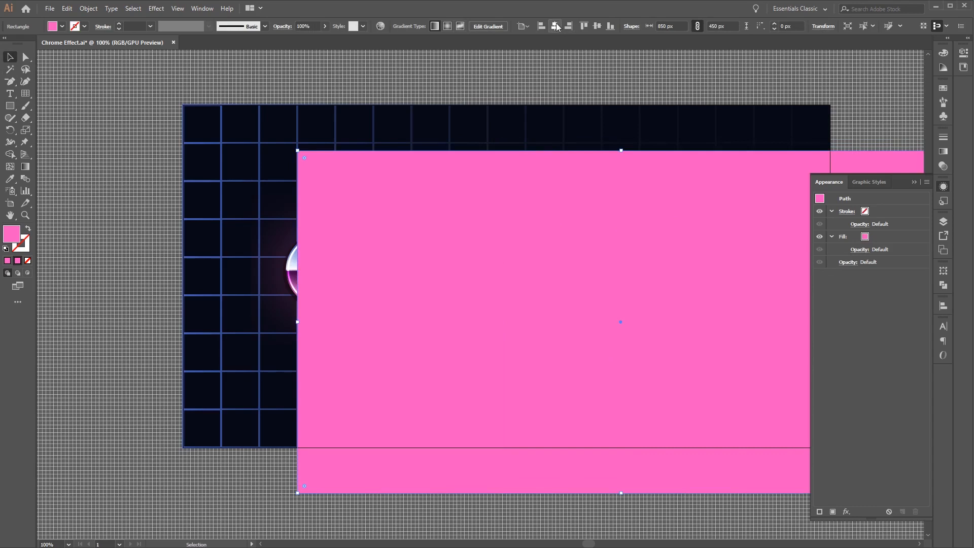
pyautogui.click(556, 26)
pyautogui.click(598, 26)
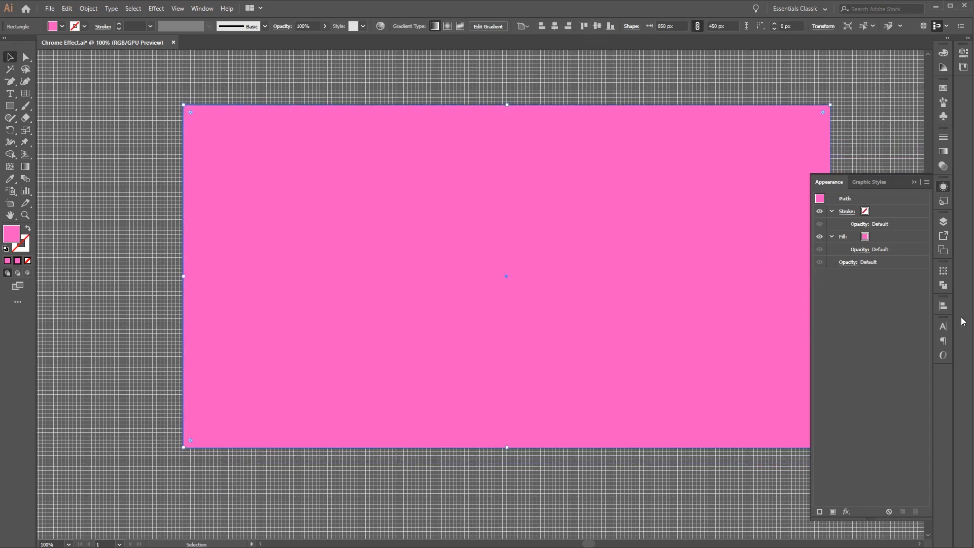
# - Fill the artboard-sized rectangle with black and set its overall opacity to 5%
pyautogui.click(56, 27)
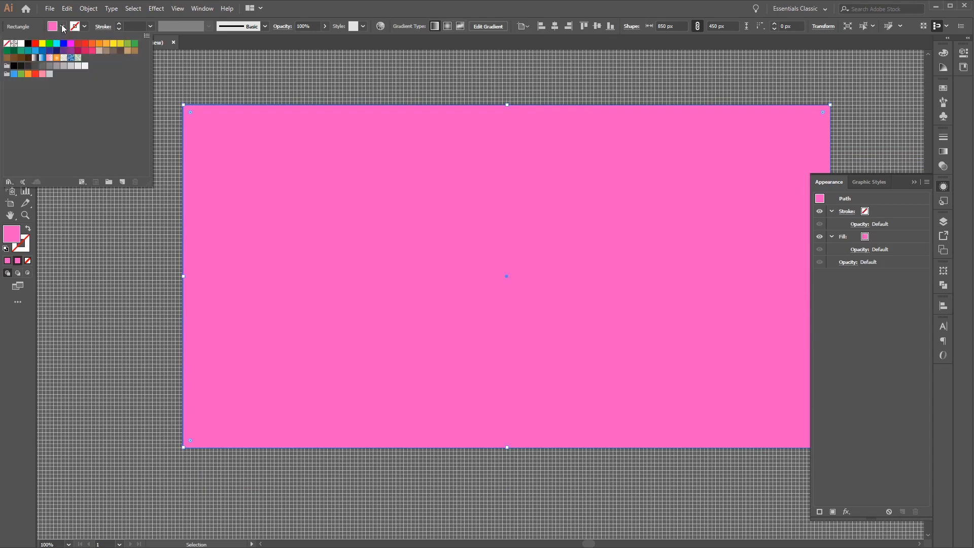
pyautogui.click(29, 44)
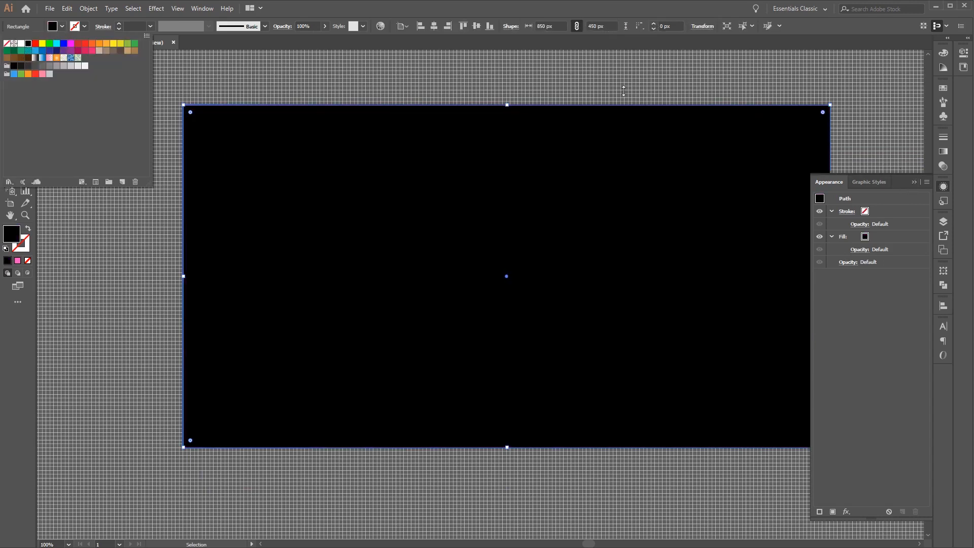
pyautogui.click(423, 3)
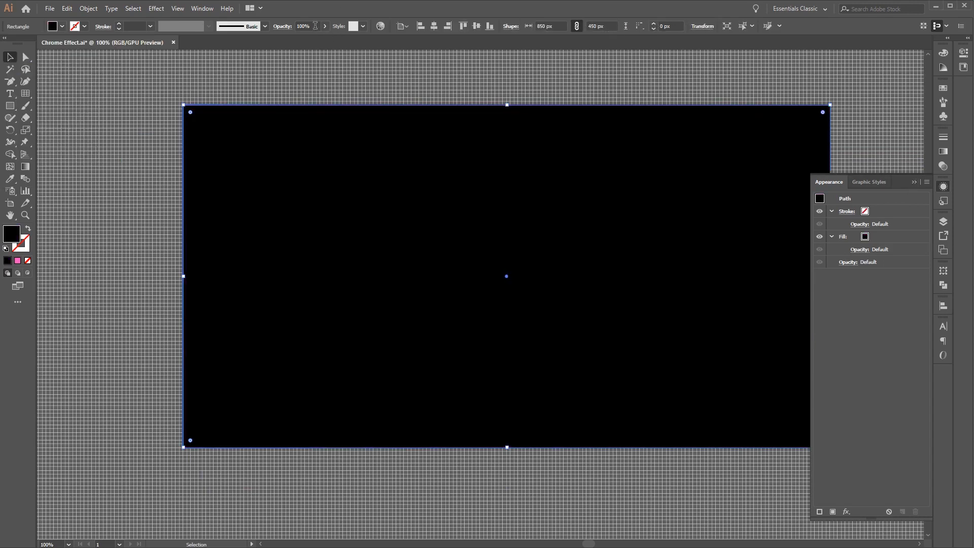
pyautogui.click(313, 27)
pyautogui.write('5')
pyautogui.press('Return')
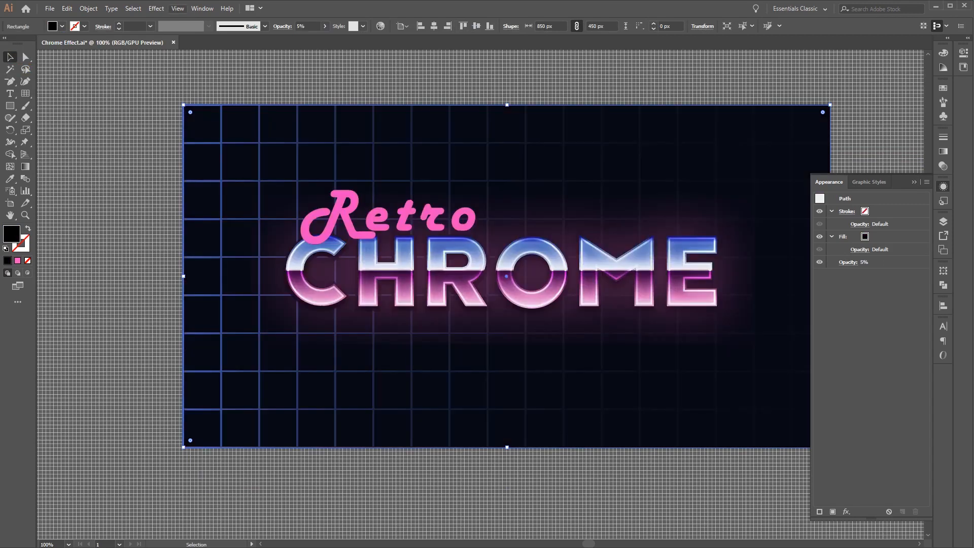
# - Set the blending mode of the rectangle's black fill to Soft Light
pyautogui.click(859, 250)
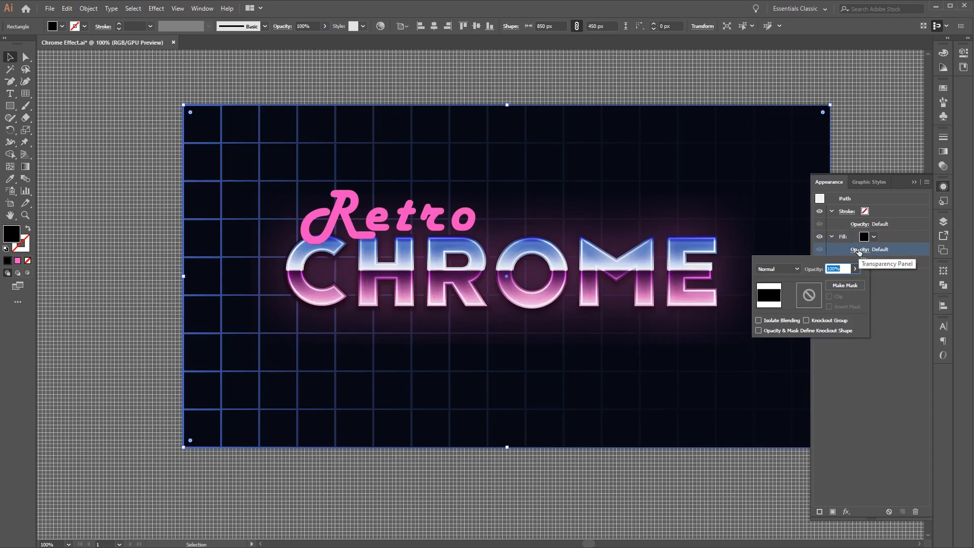
pyautogui.click(790, 270)
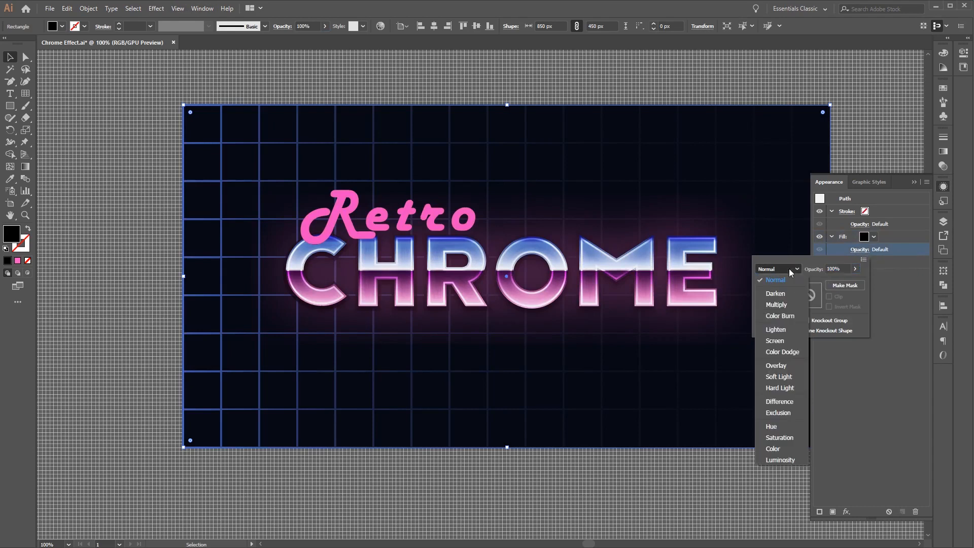
pyautogui.click(783, 377)
pyautogui.click(896, 398)
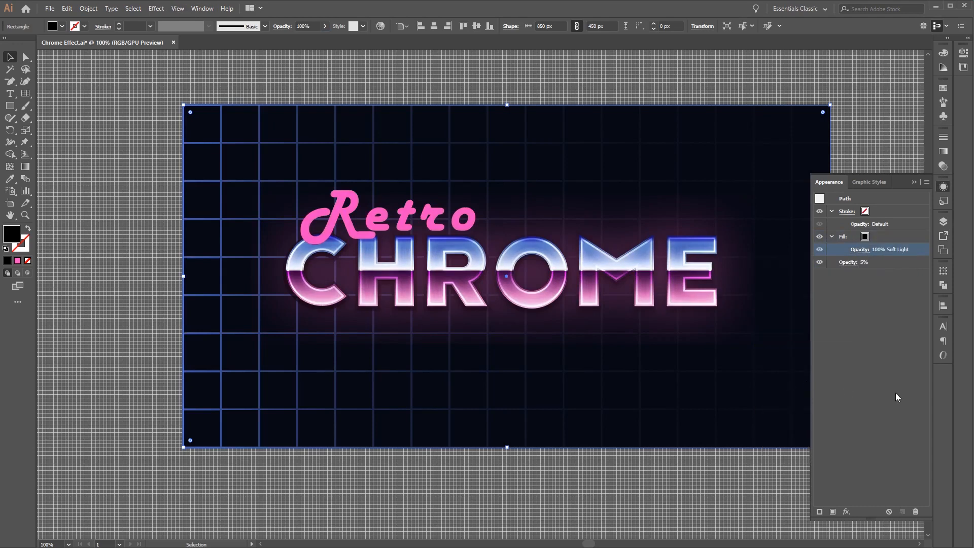
# - Apply a Film Grain effect to the rectangle's fill with Grain 20, Highlight Area 0 and Intensity 10
pyautogui.click(853, 511)
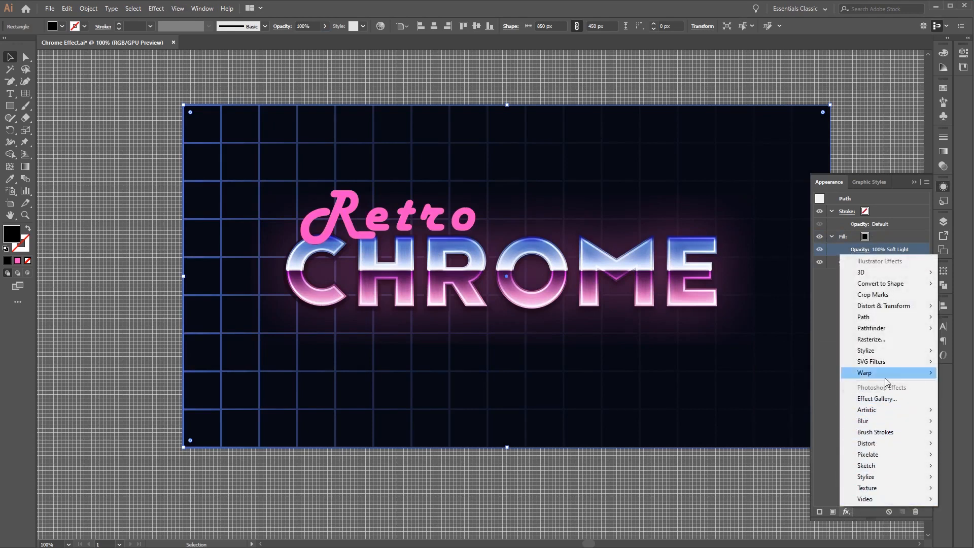
pyautogui.moveTo(890, 412)
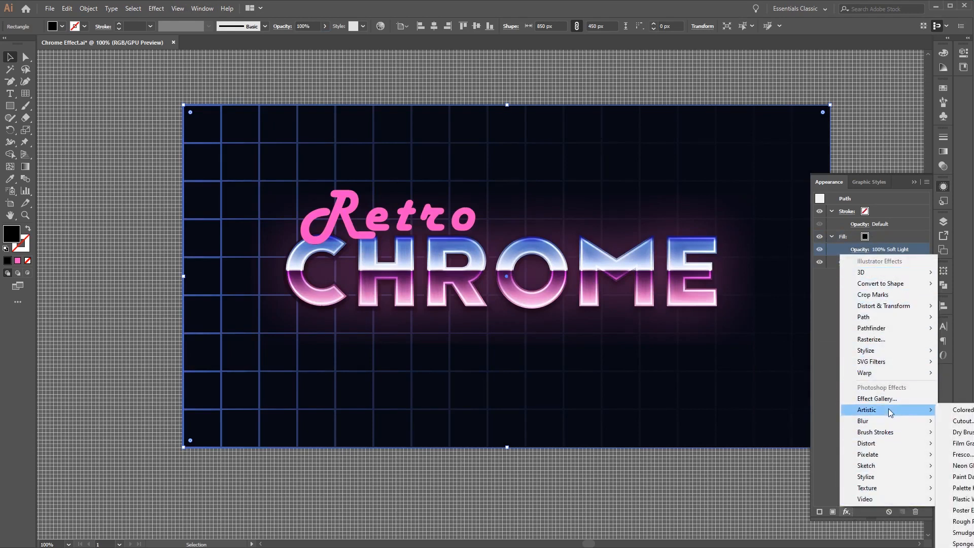
pyautogui.click(959, 444)
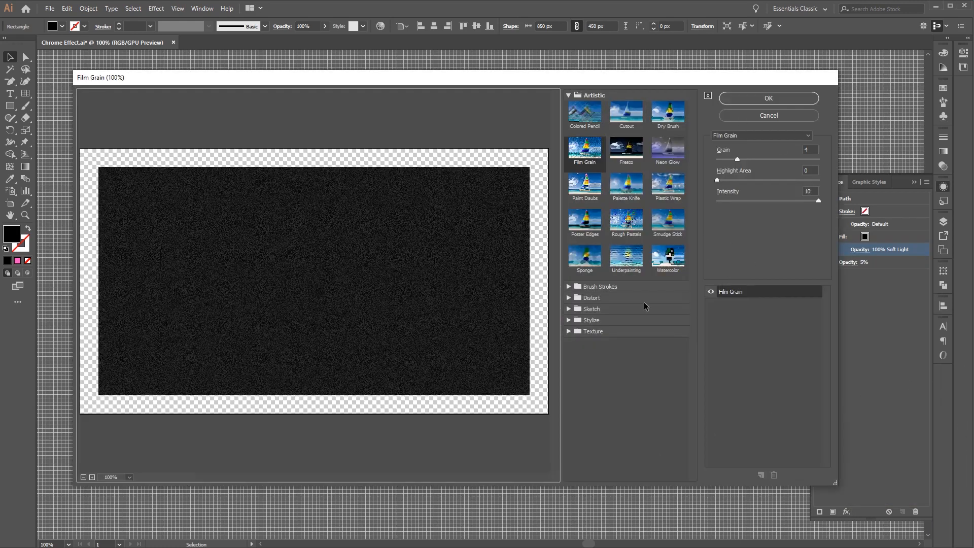
pyautogui.doubleClick(810, 149)
pyautogui.write('20')
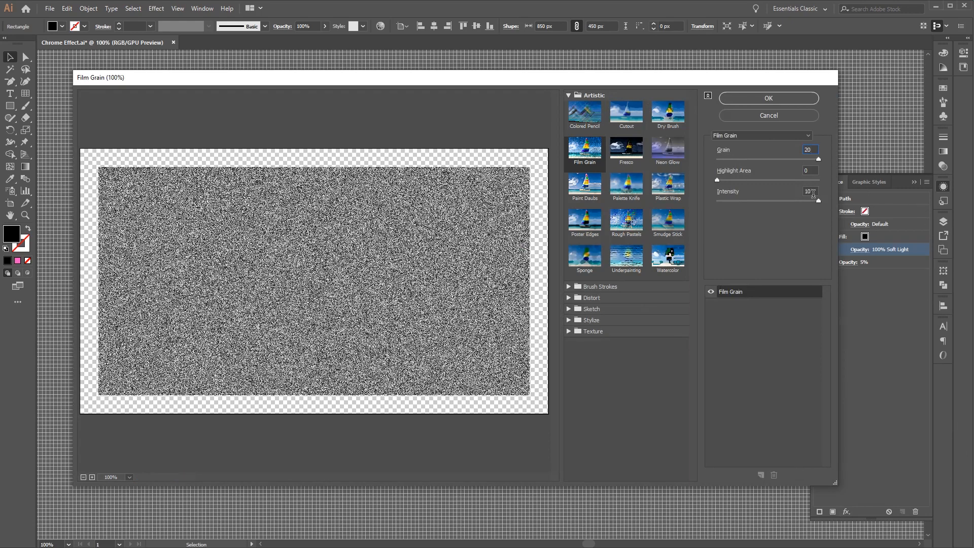
pyautogui.click(795, 99)
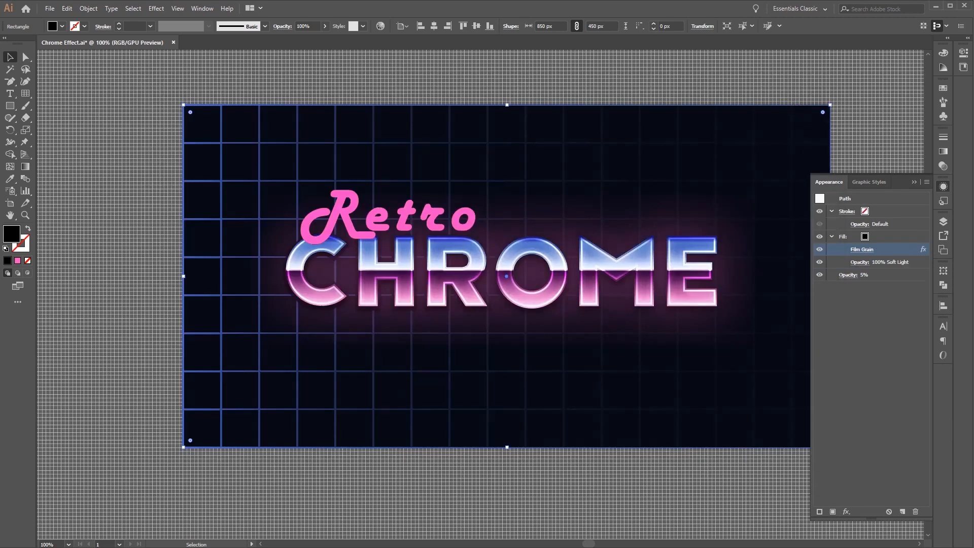